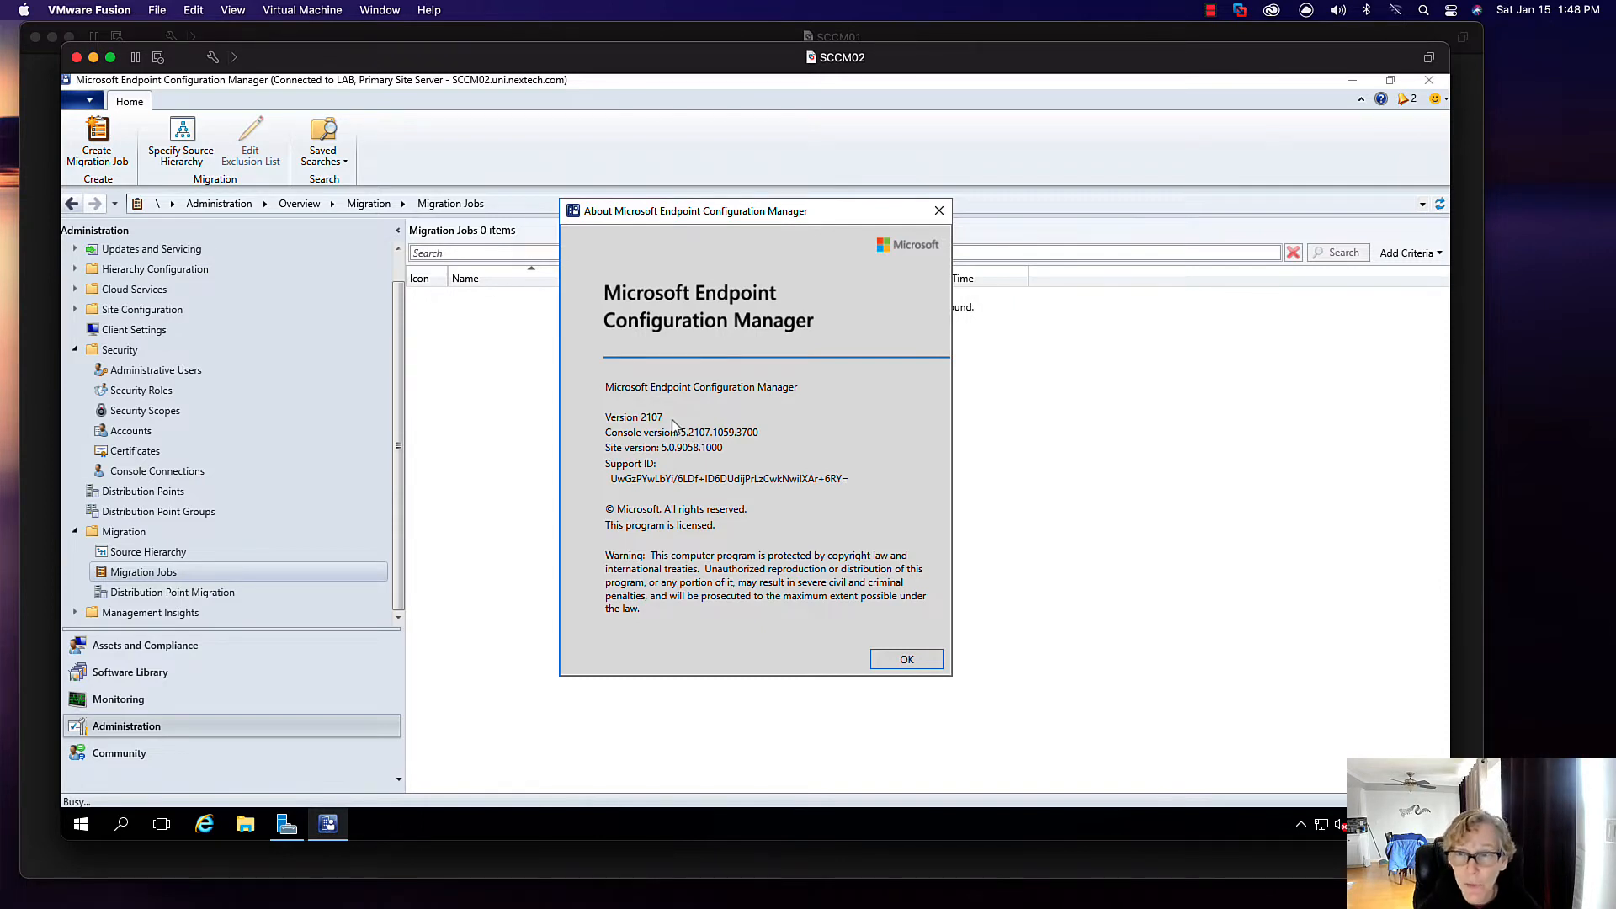
- Confirm the console is version 2107 and close the About Configuration Manager dialog
{"action": "left_click", "coordinate": [894, 658]}
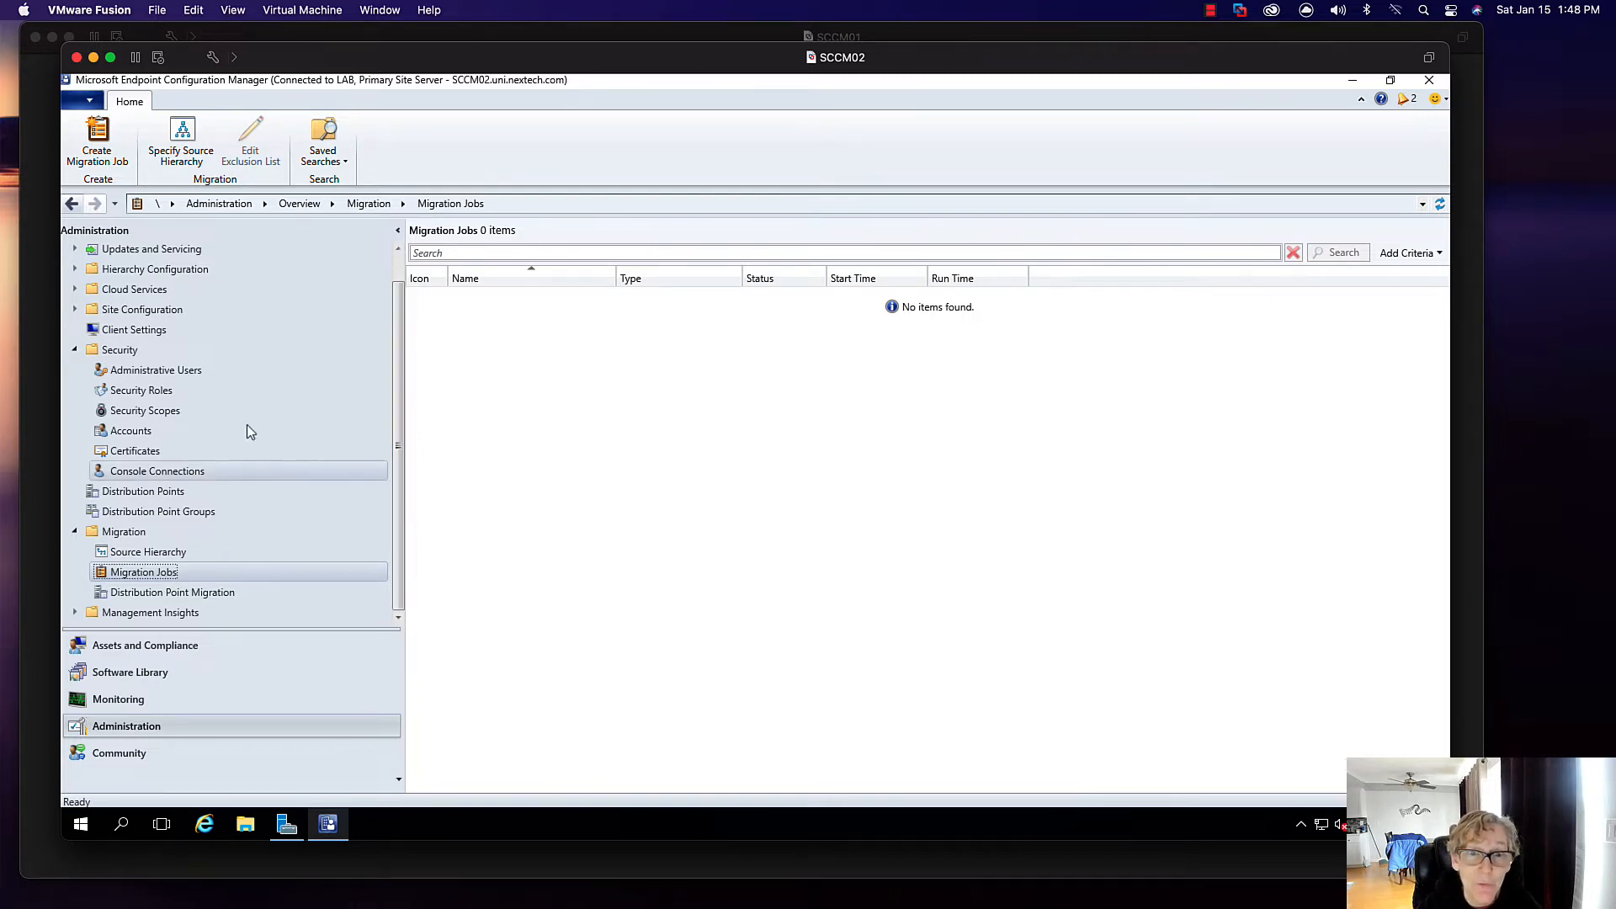
- Show SCCM02's Security Roles, then unlock the old SCCM01 server with Ctrl-Alt-Del and its password
{"action": "left_click", "coordinate": [169, 390]}
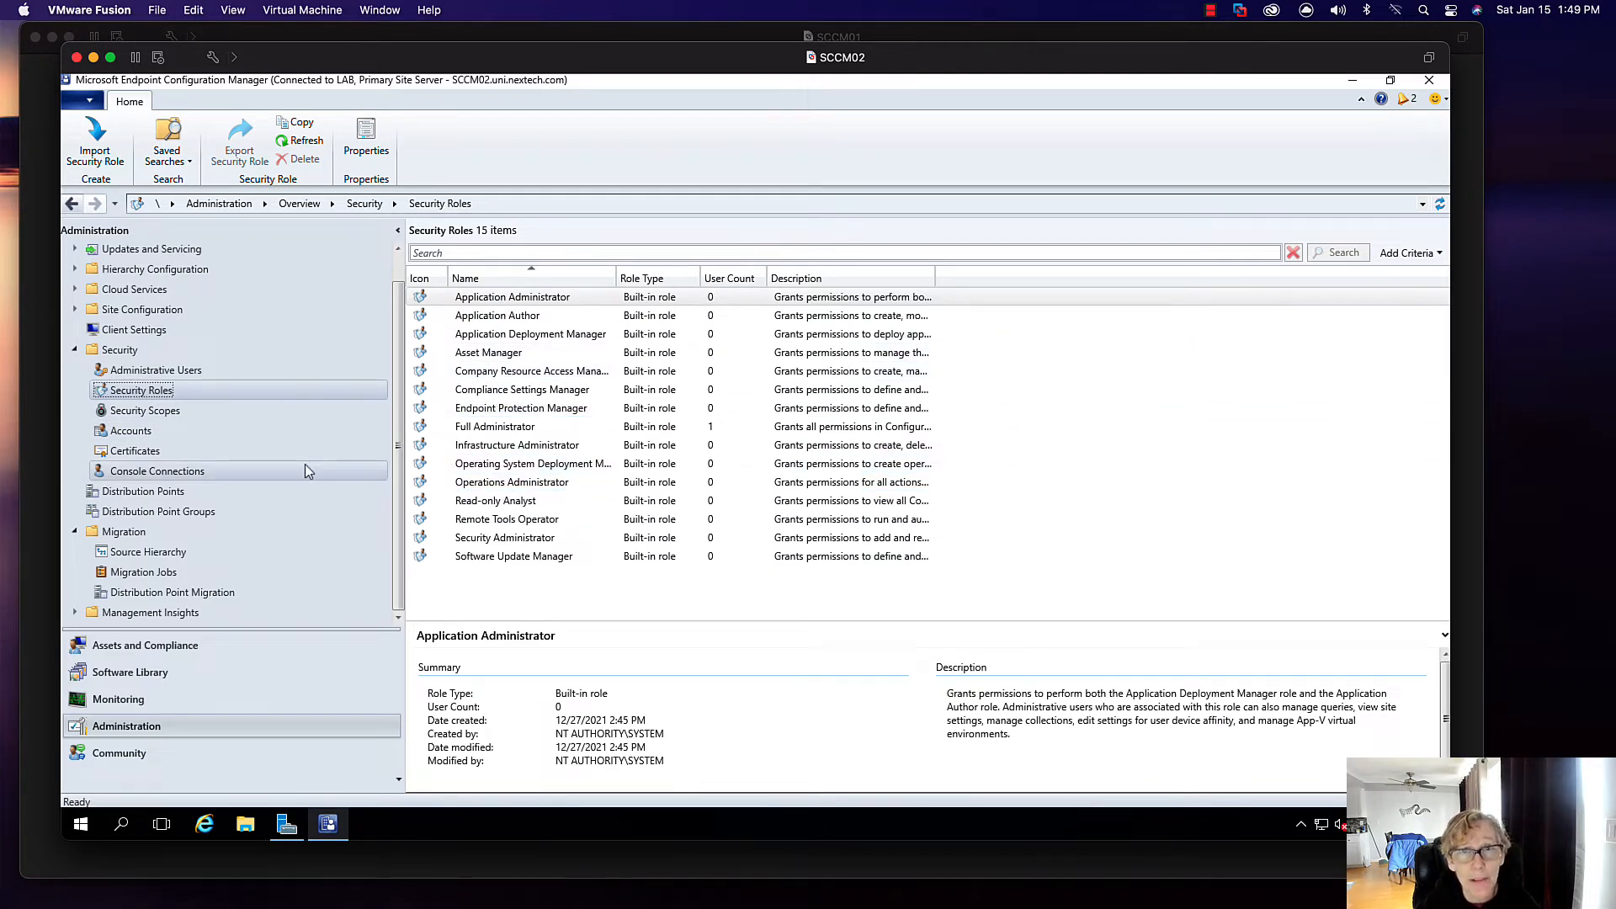
{"action": "left_click", "coordinate": [450, 35]}
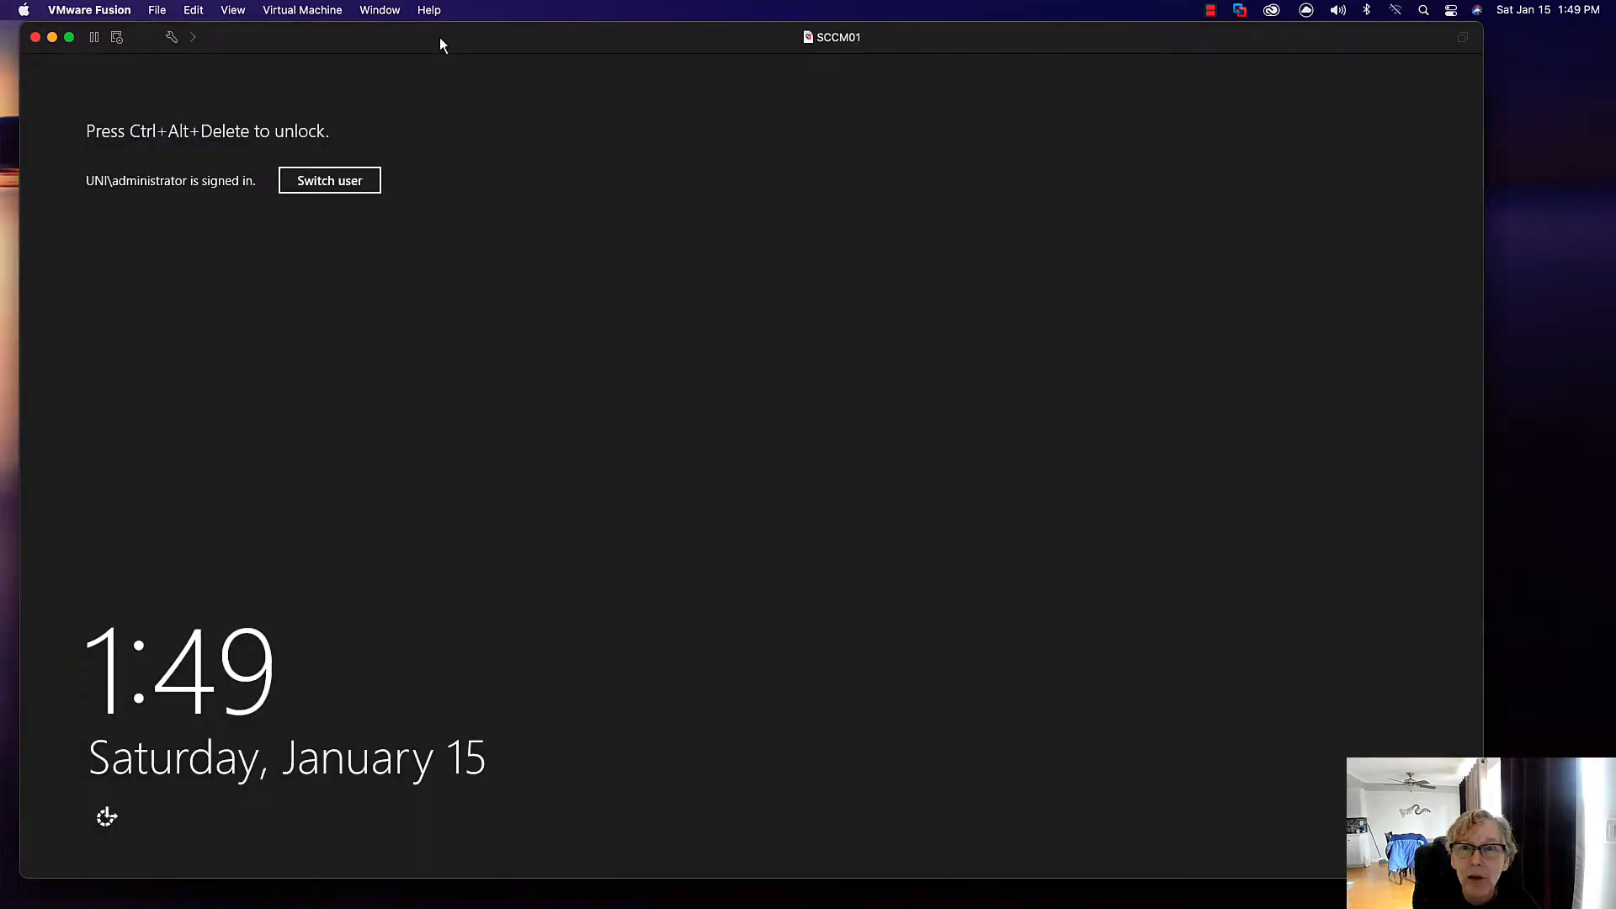
{"action": "left_click", "coordinate": [305, 11]}
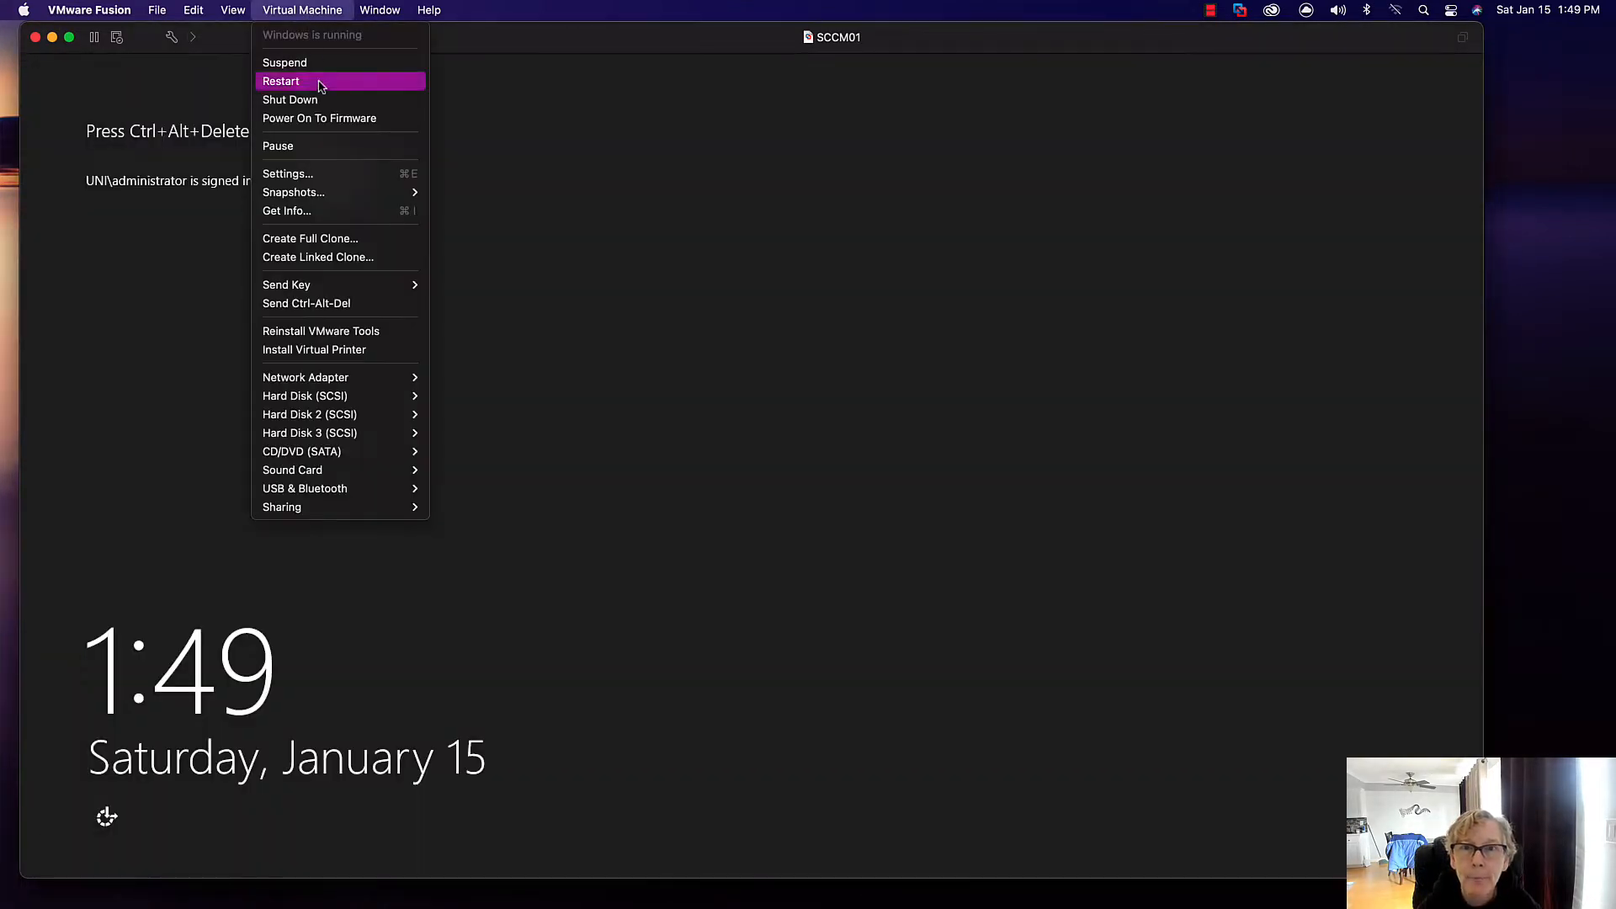
{"action": "left_click", "coordinate": [306, 304]}
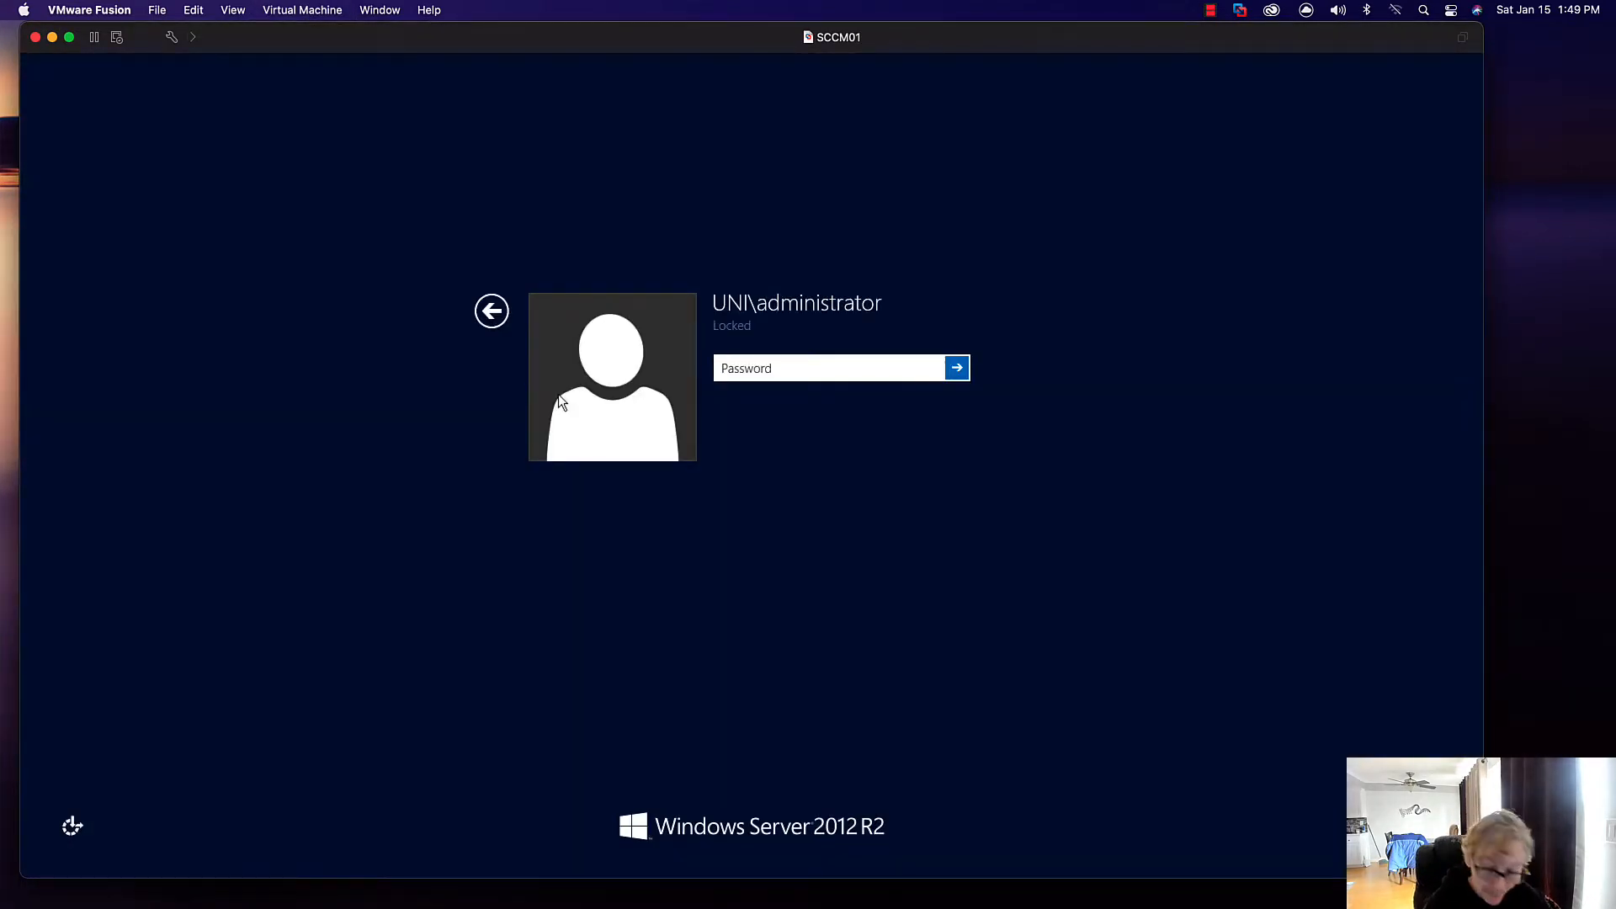
{"action": "type", "text": "********"}
{"action": "key", "text": "Return"}
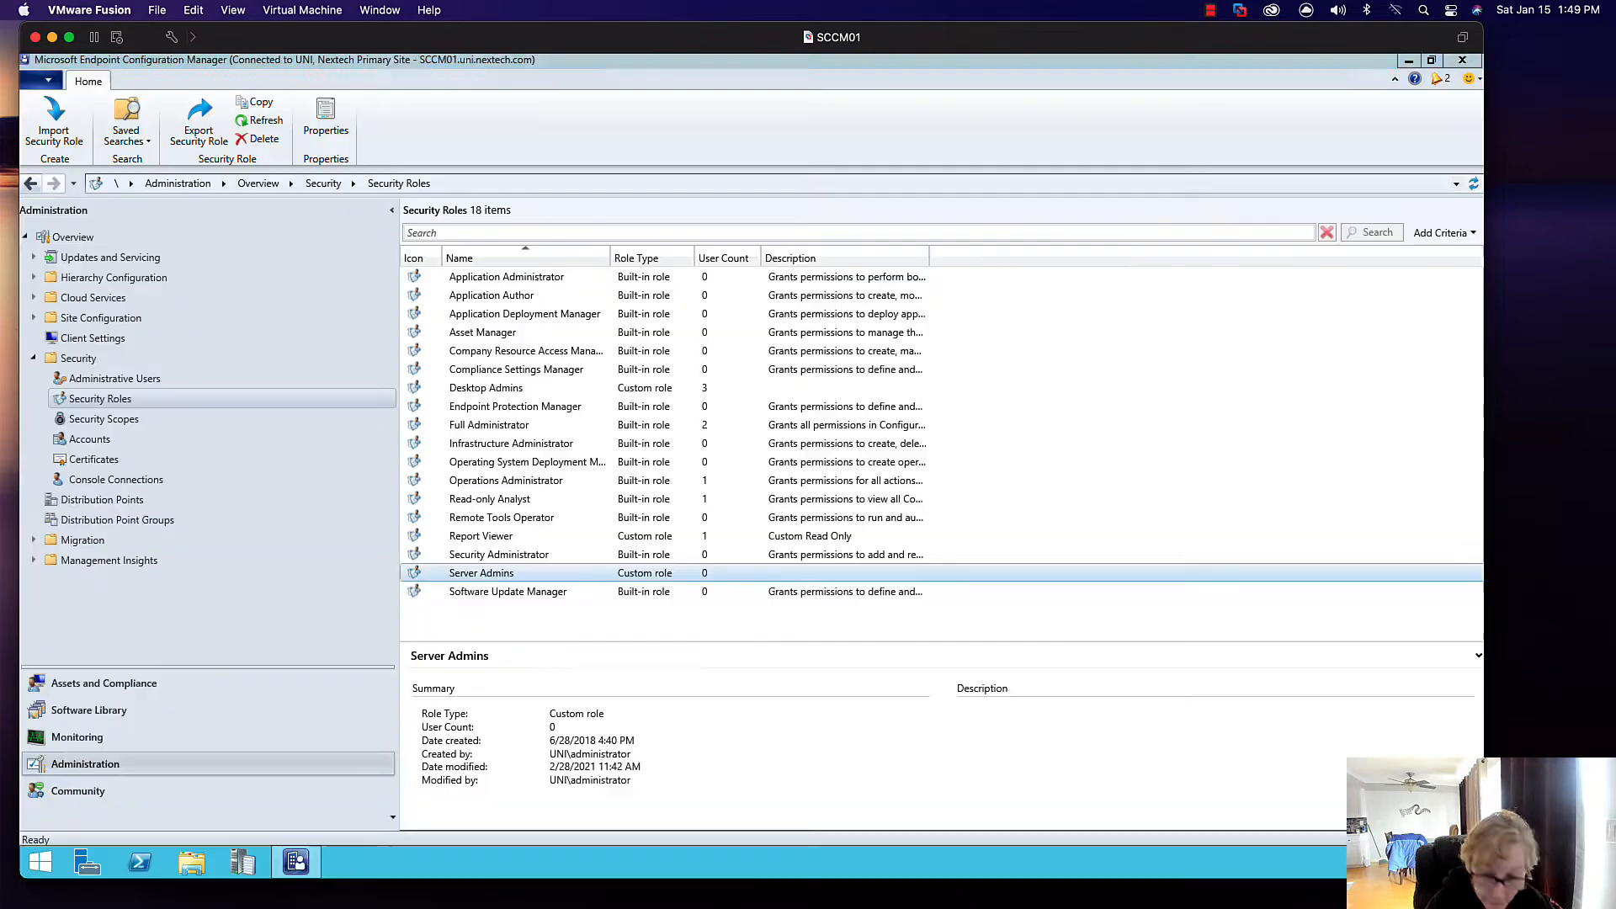
- View the Desktop Admins role on SCCM01, then bring SCCM02 back to the front
{"action": "left_click", "coordinate": [476, 388]}
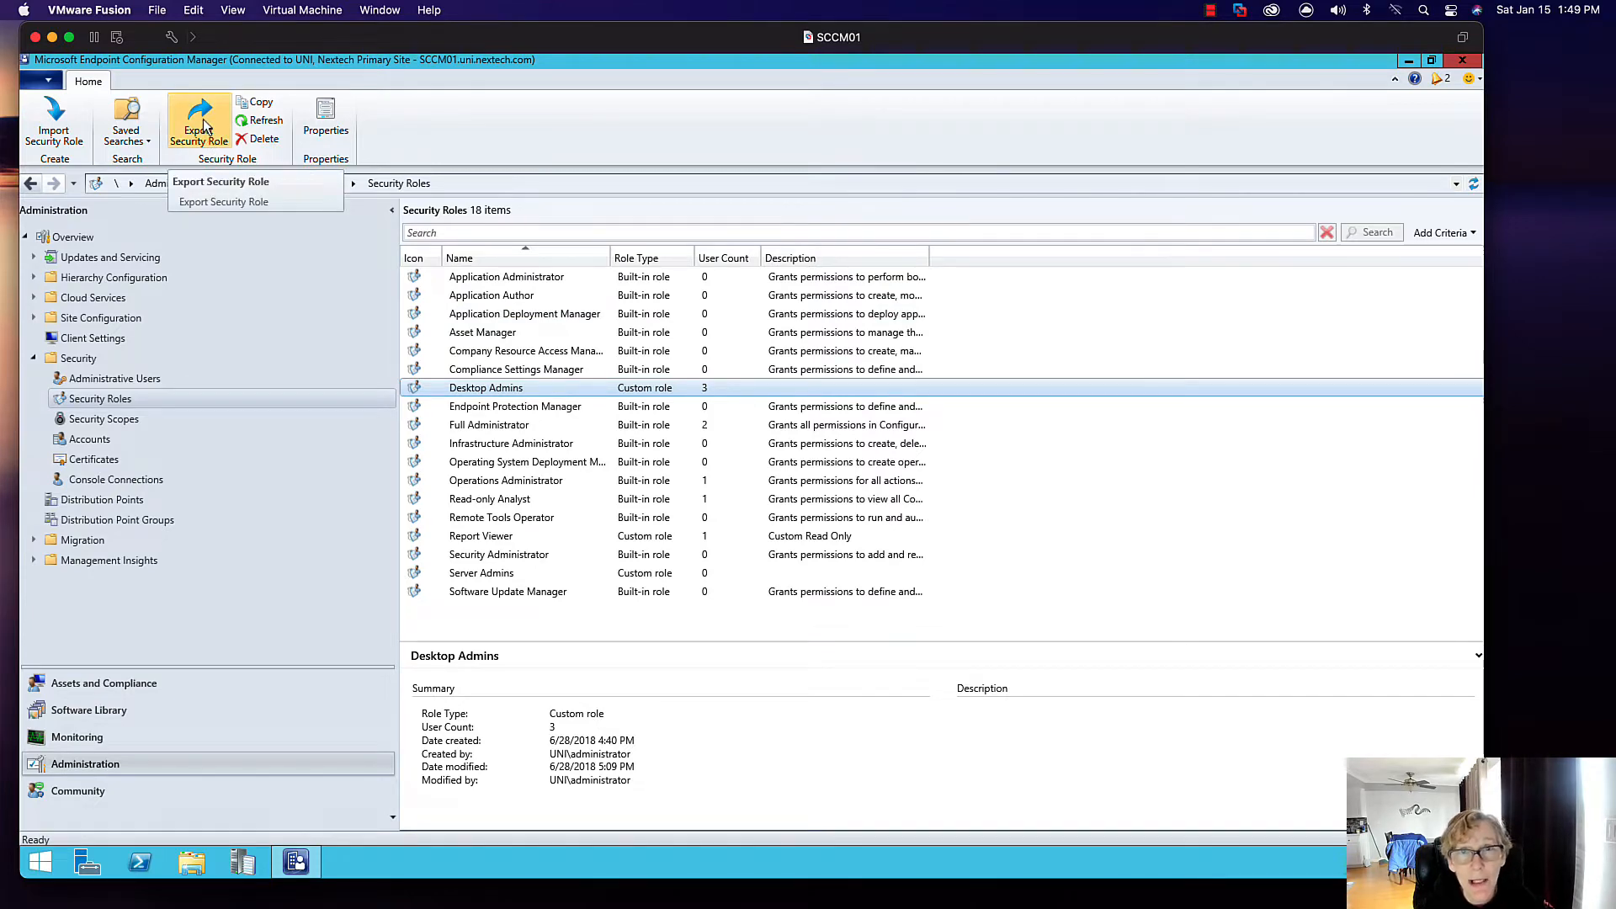
{"action": "left_click_drag", "start_coordinate": [282, 37], "coordinate": [274, 112]}
{"action": "left_click", "coordinate": [316, 56]}
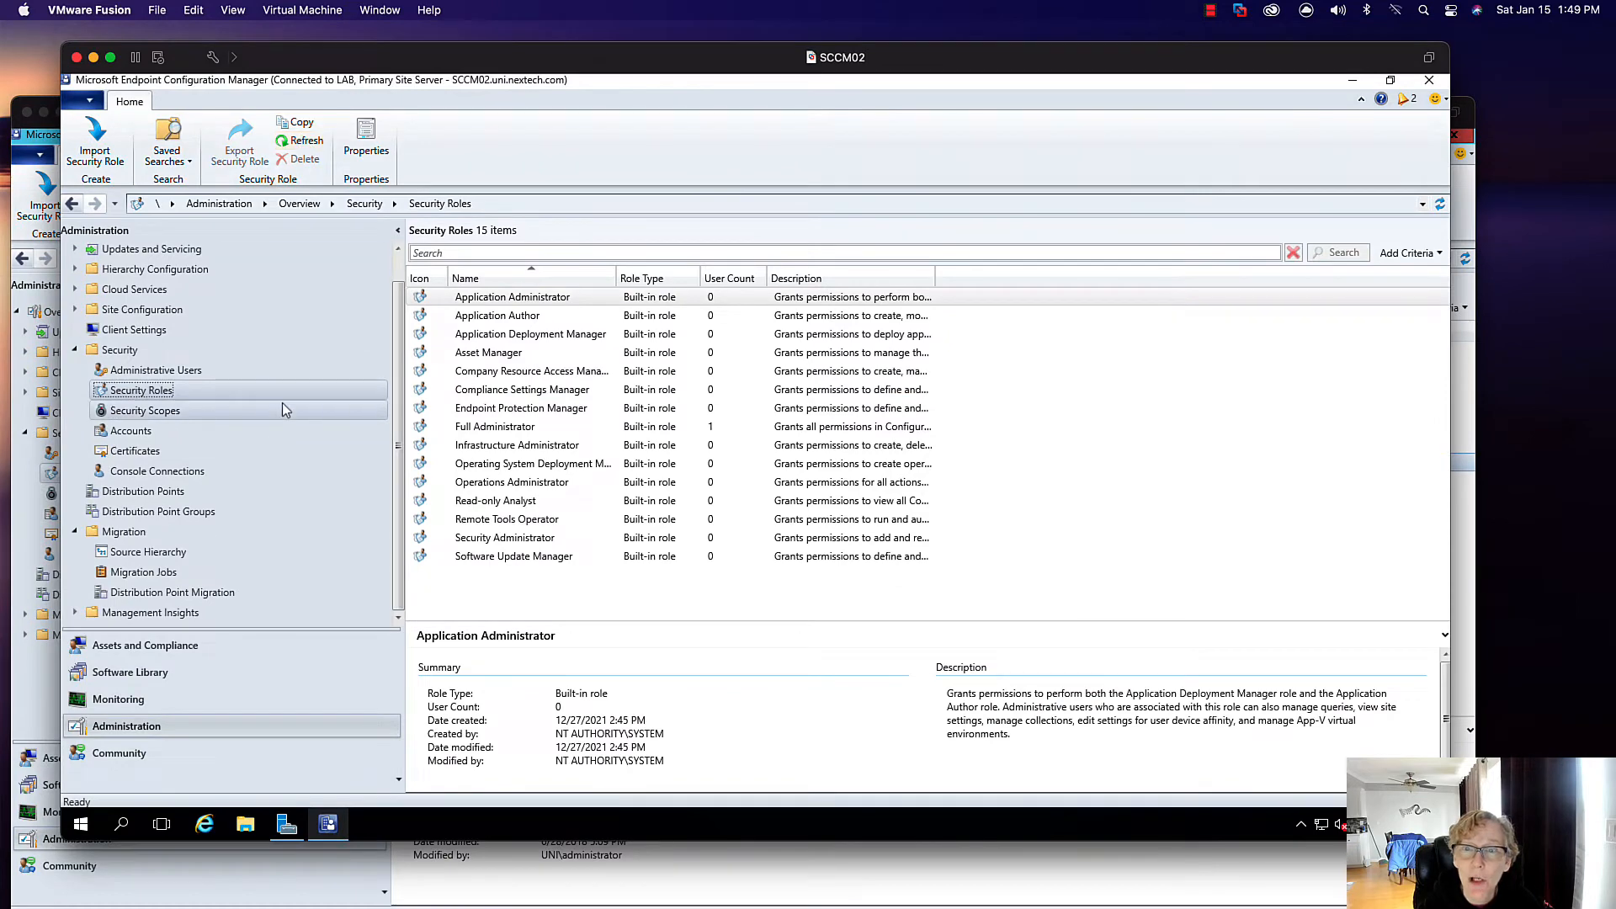
- Import Desktop Admins.xml and Server Admins.xml from the SCCM (E:) drive as security roles
{"action": "left_click", "coordinate": [96, 155]}
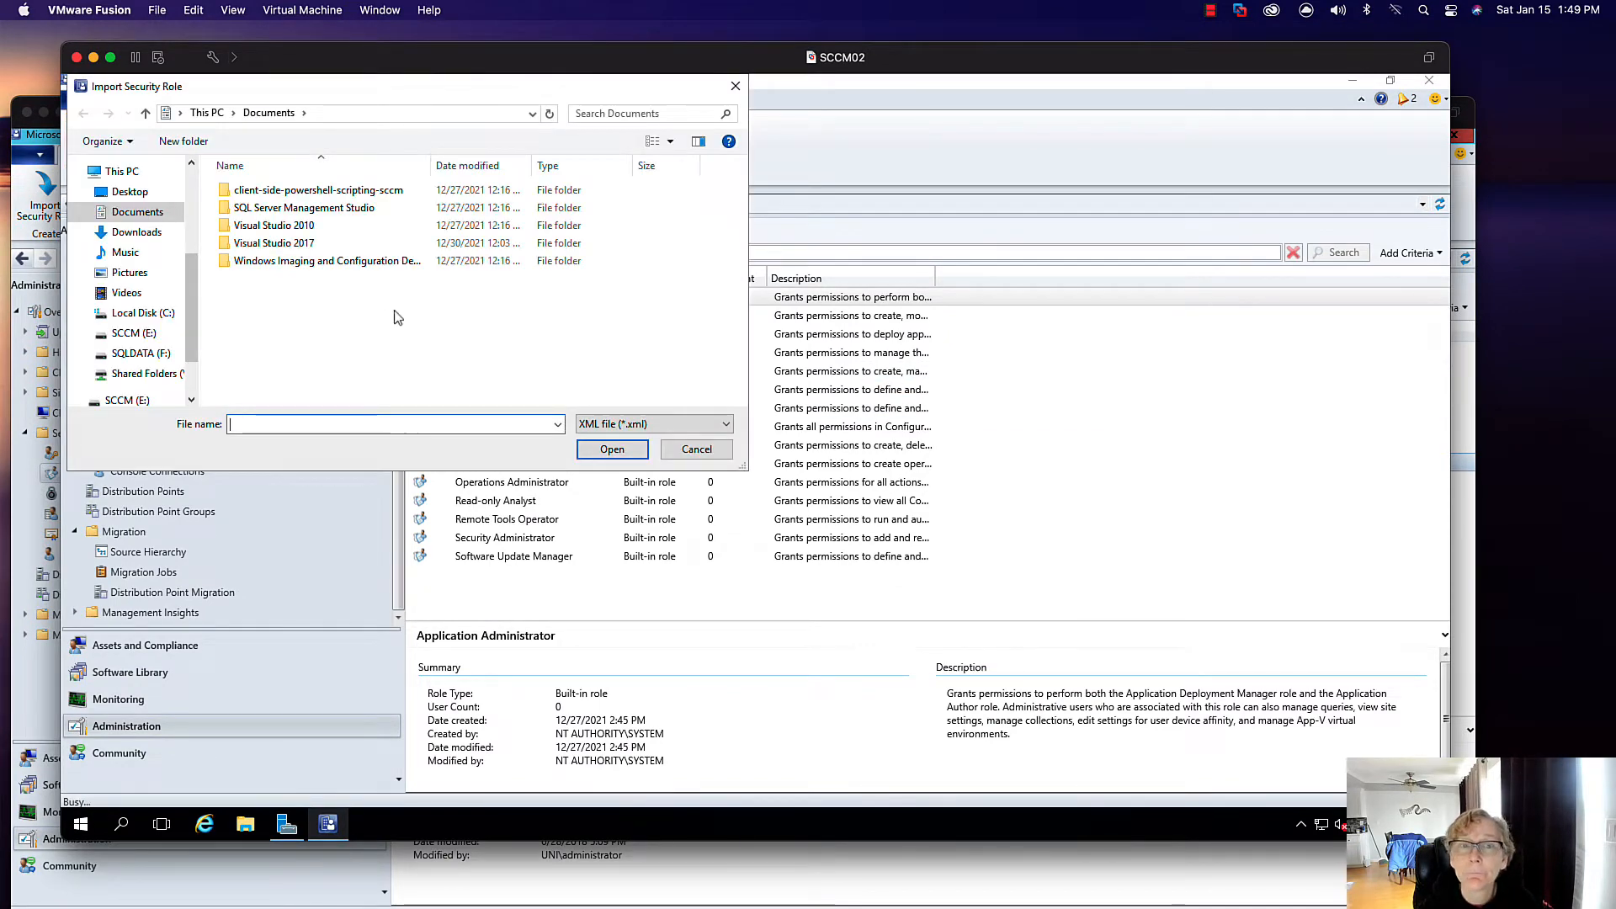
{"action": "left_click", "coordinate": [127, 400]}
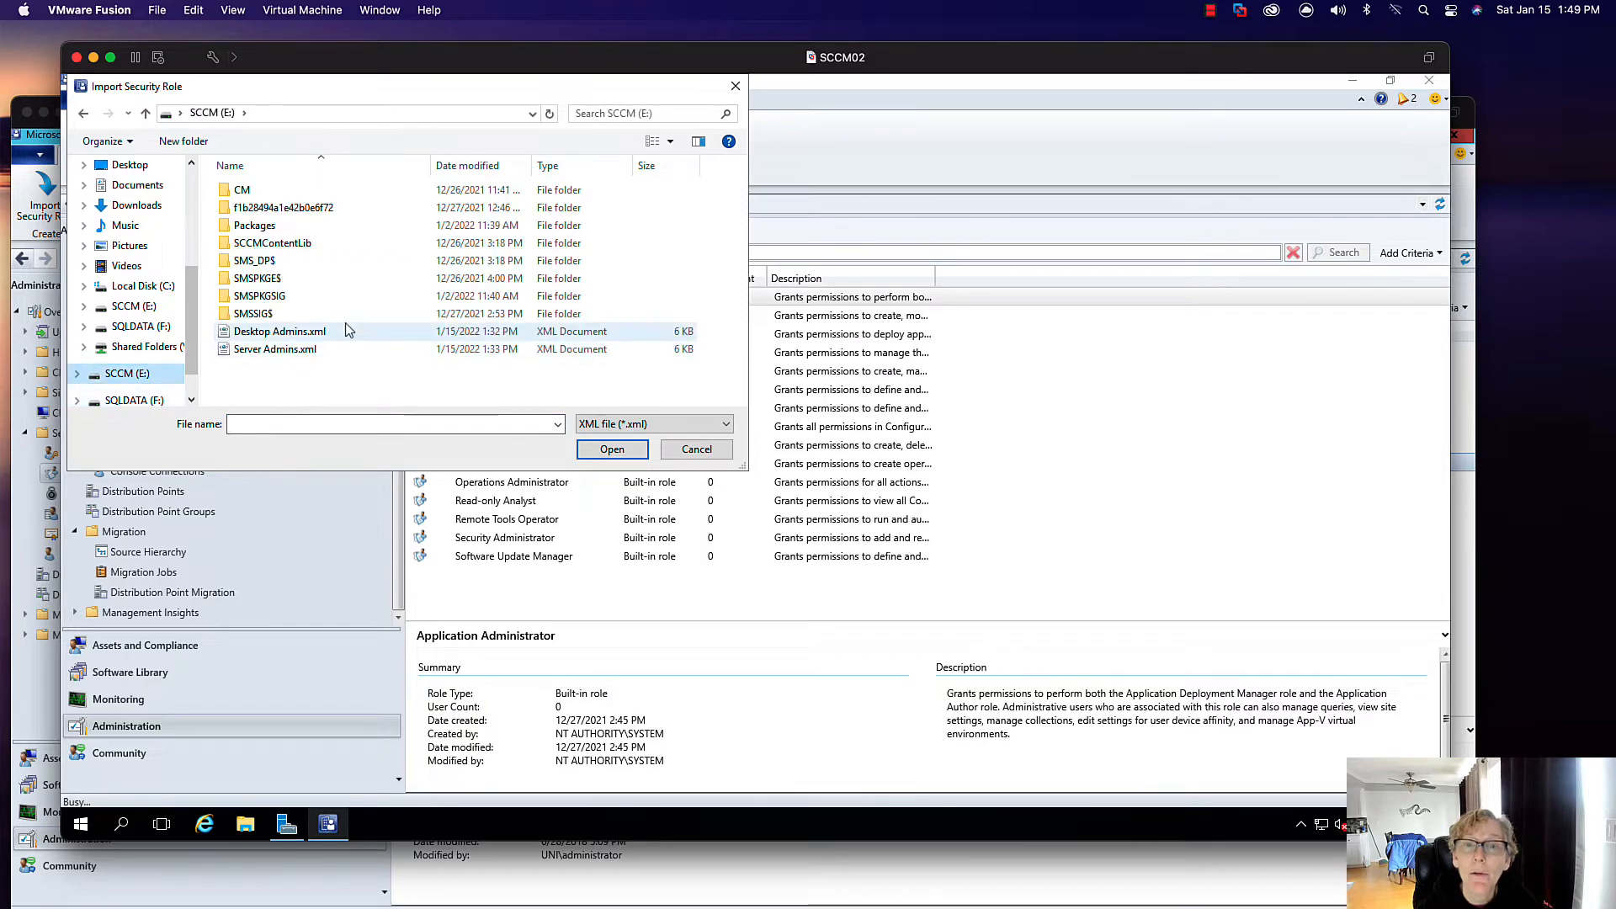
{"action": "left_click", "coordinate": [294, 333]}
{"action": "left_click", "coordinate": [593, 450]}
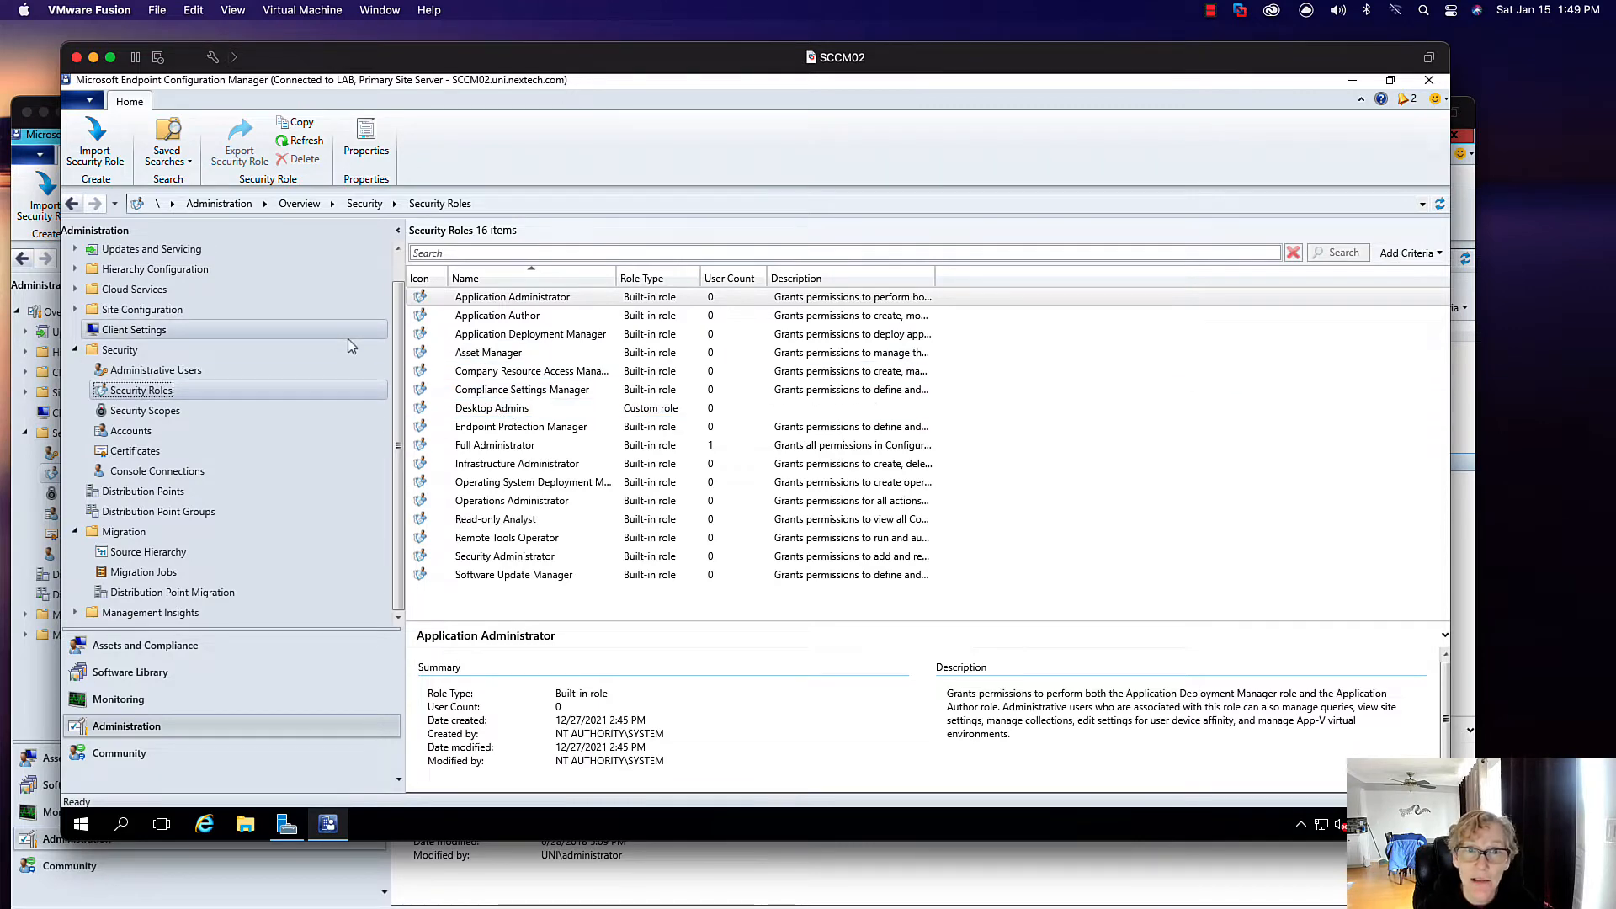
{"action": "left_click", "coordinate": [95, 142]}
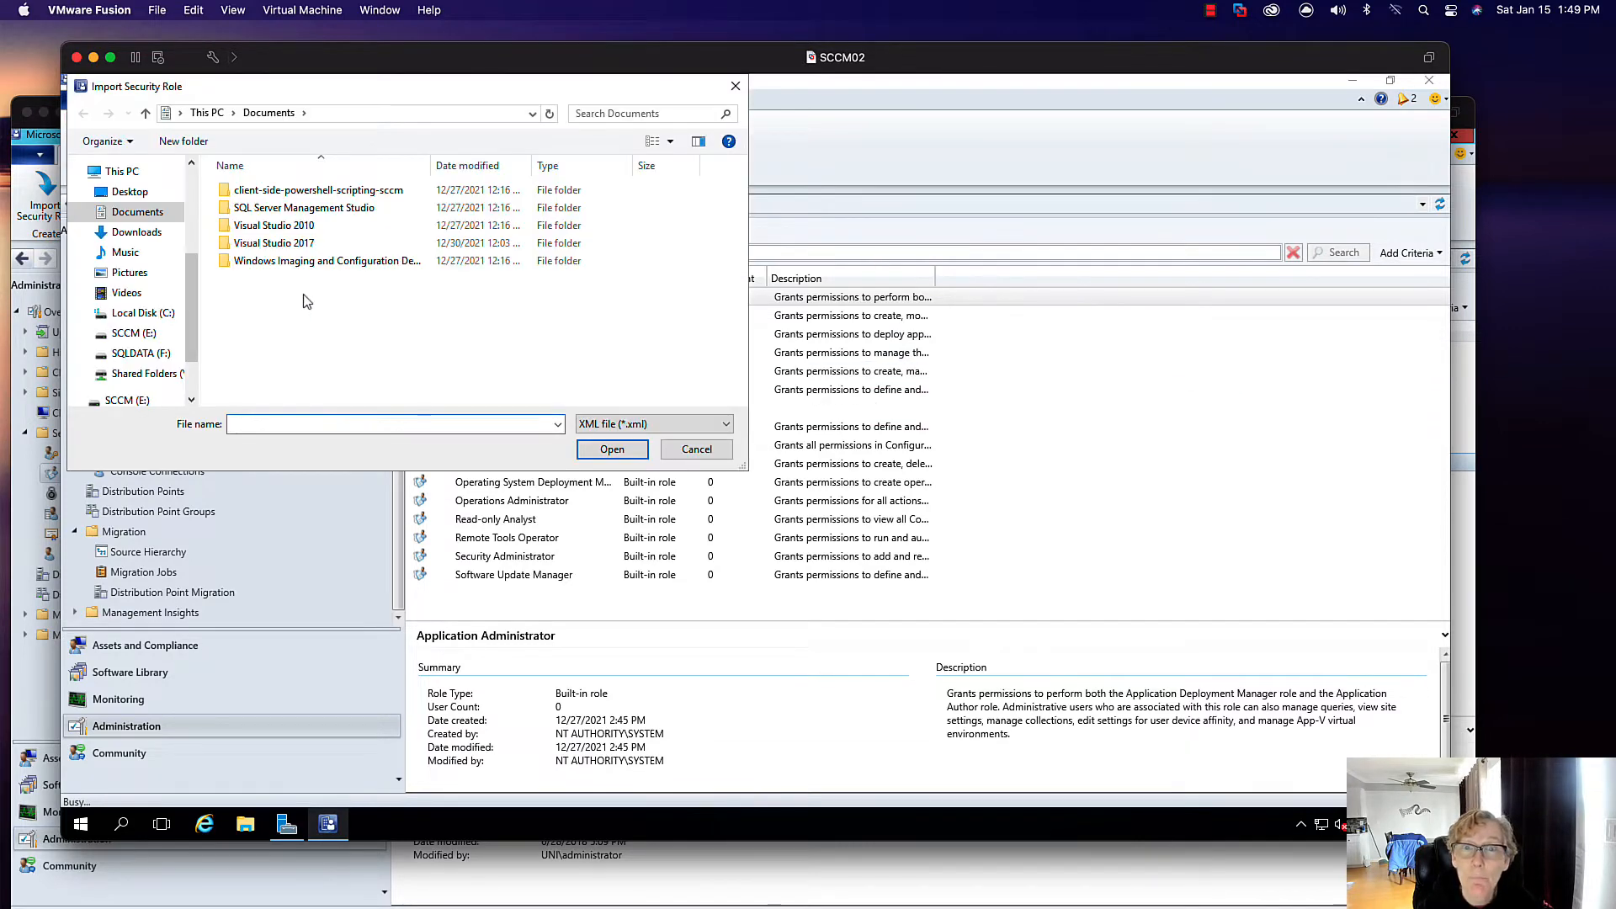
{"action": "left_click", "coordinate": [127, 401]}
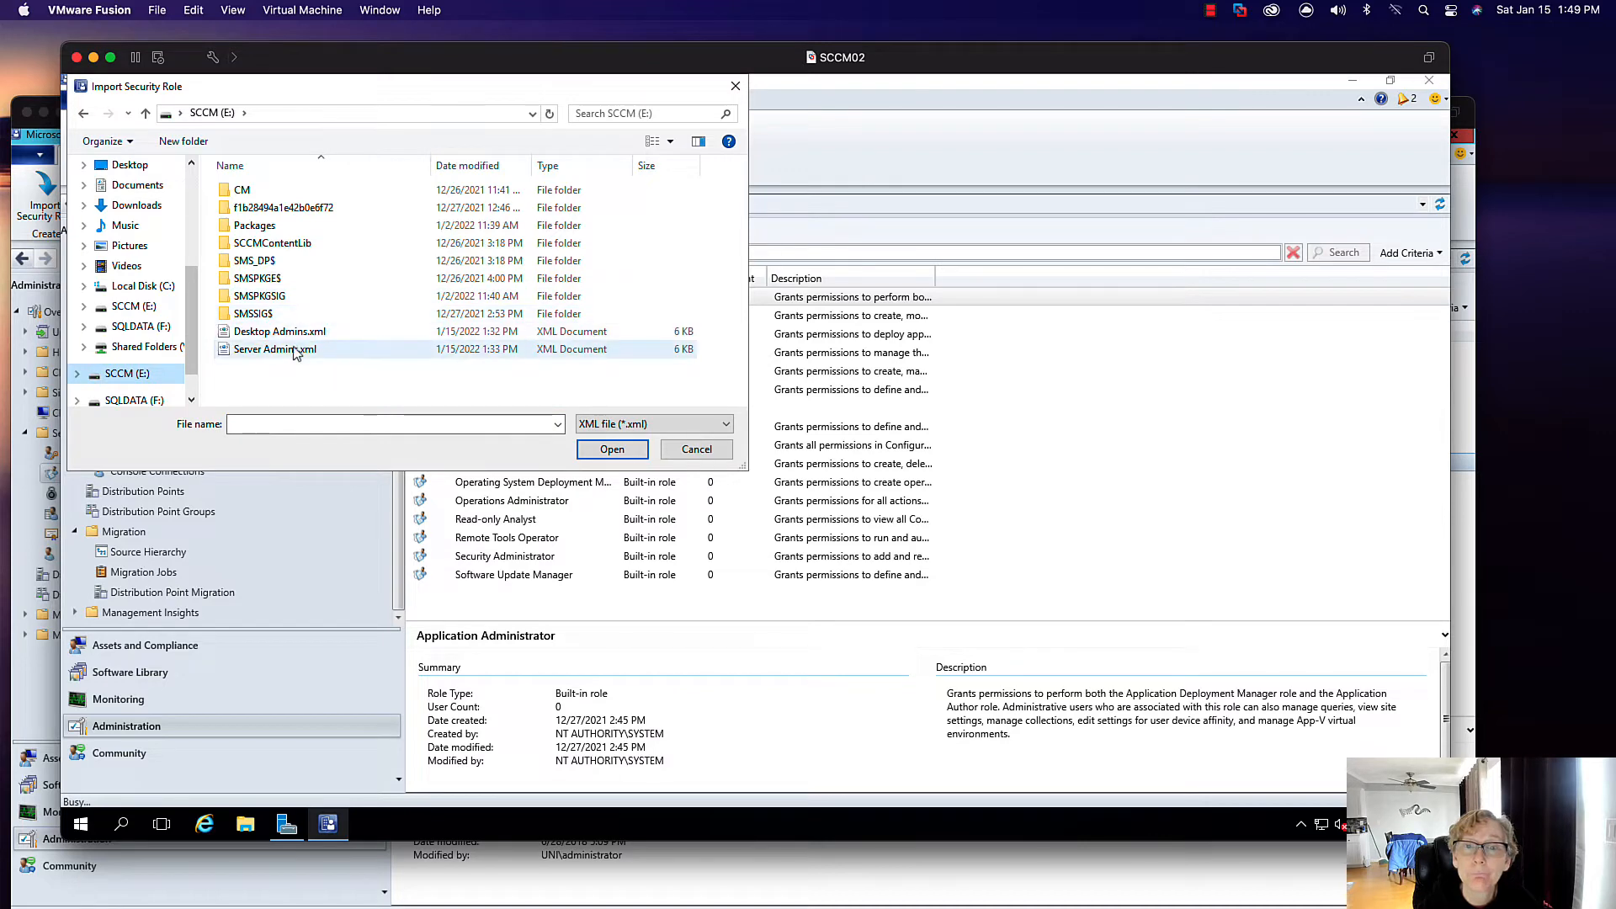
{"action": "left_click", "coordinate": [295, 350]}
{"action": "left_click", "coordinate": [598, 455]}
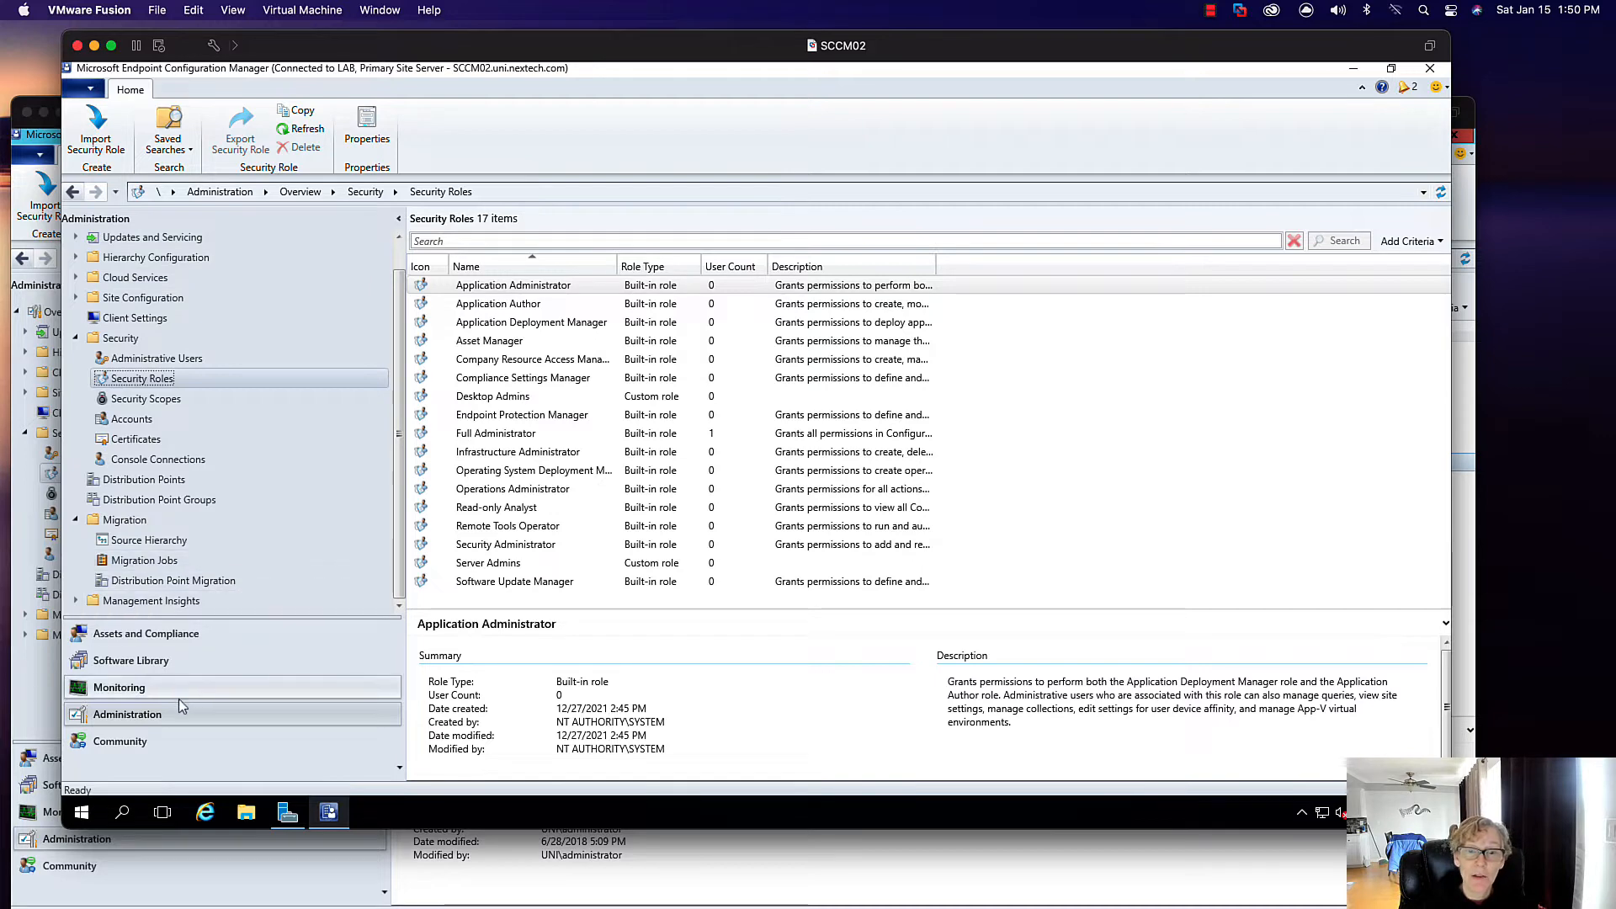
- Review the UNI source hierarchy setup without changes, then show the empty Migration Jobs list
{"action": "left_click", "coordinate": [172, 547]}
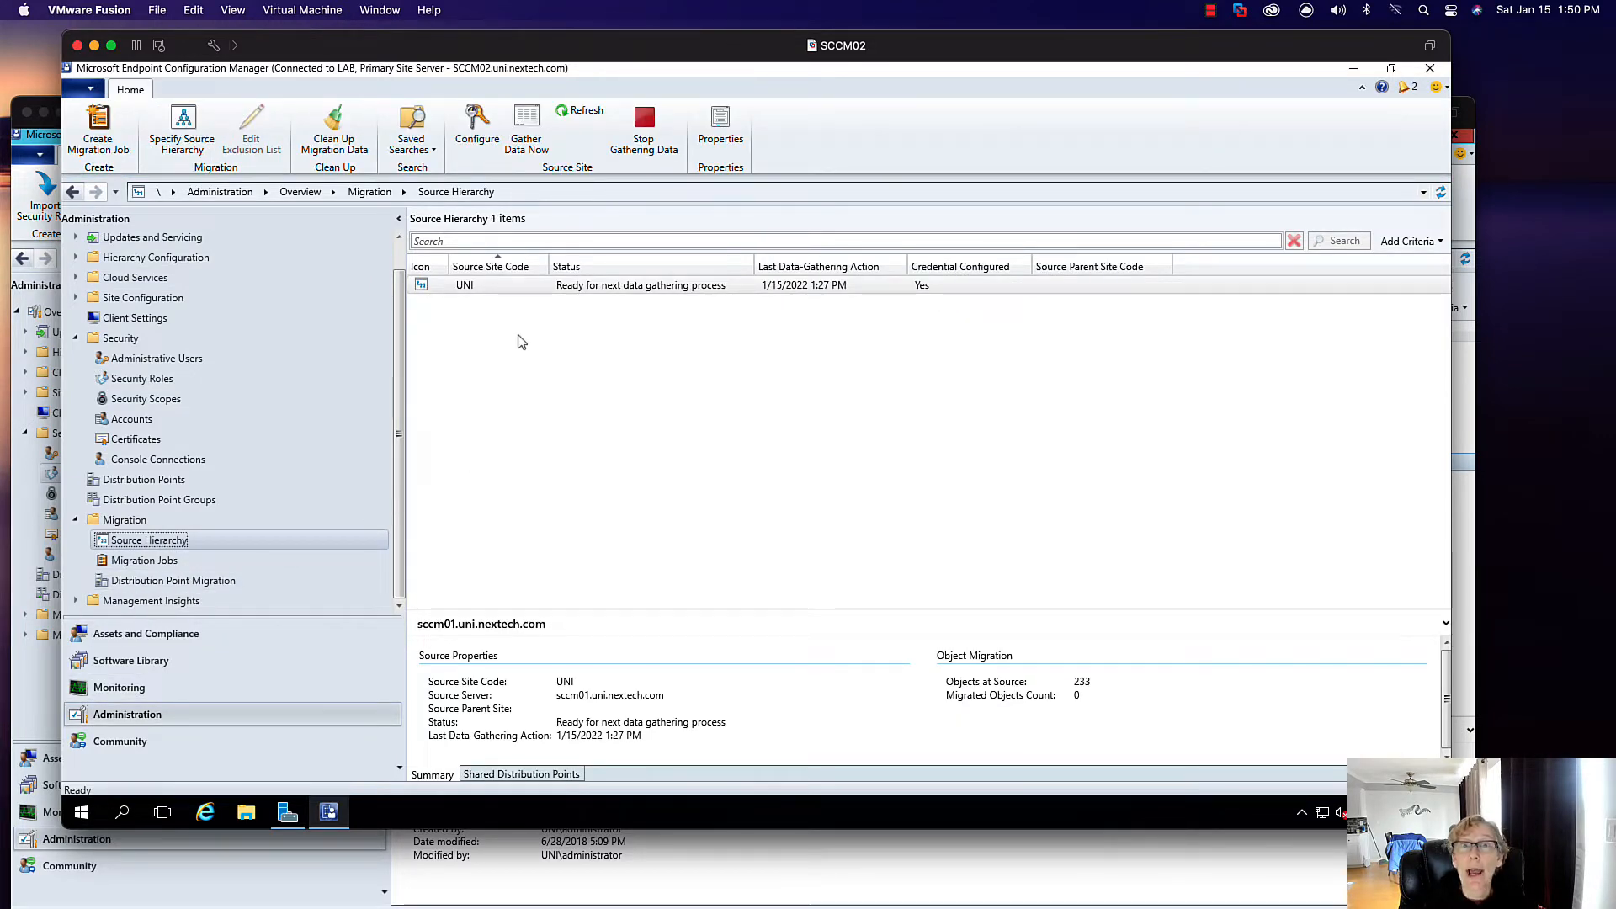
{"action": "left_click", "coordinate": [193, 128]}
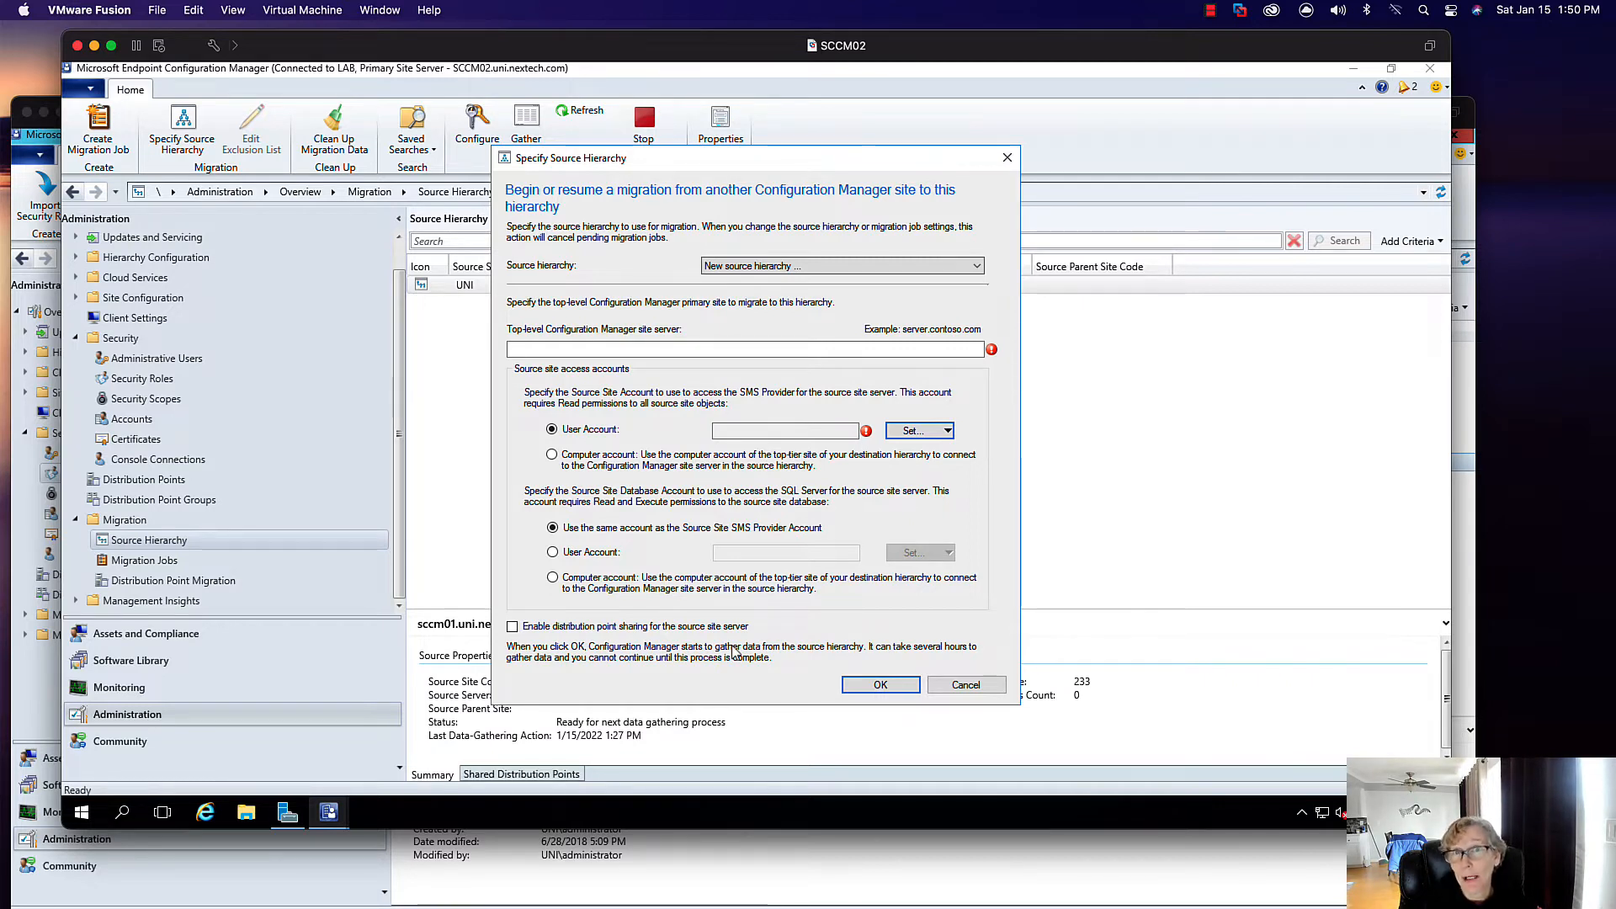
{"action": "left_click", "coordinate": [953, 684]}
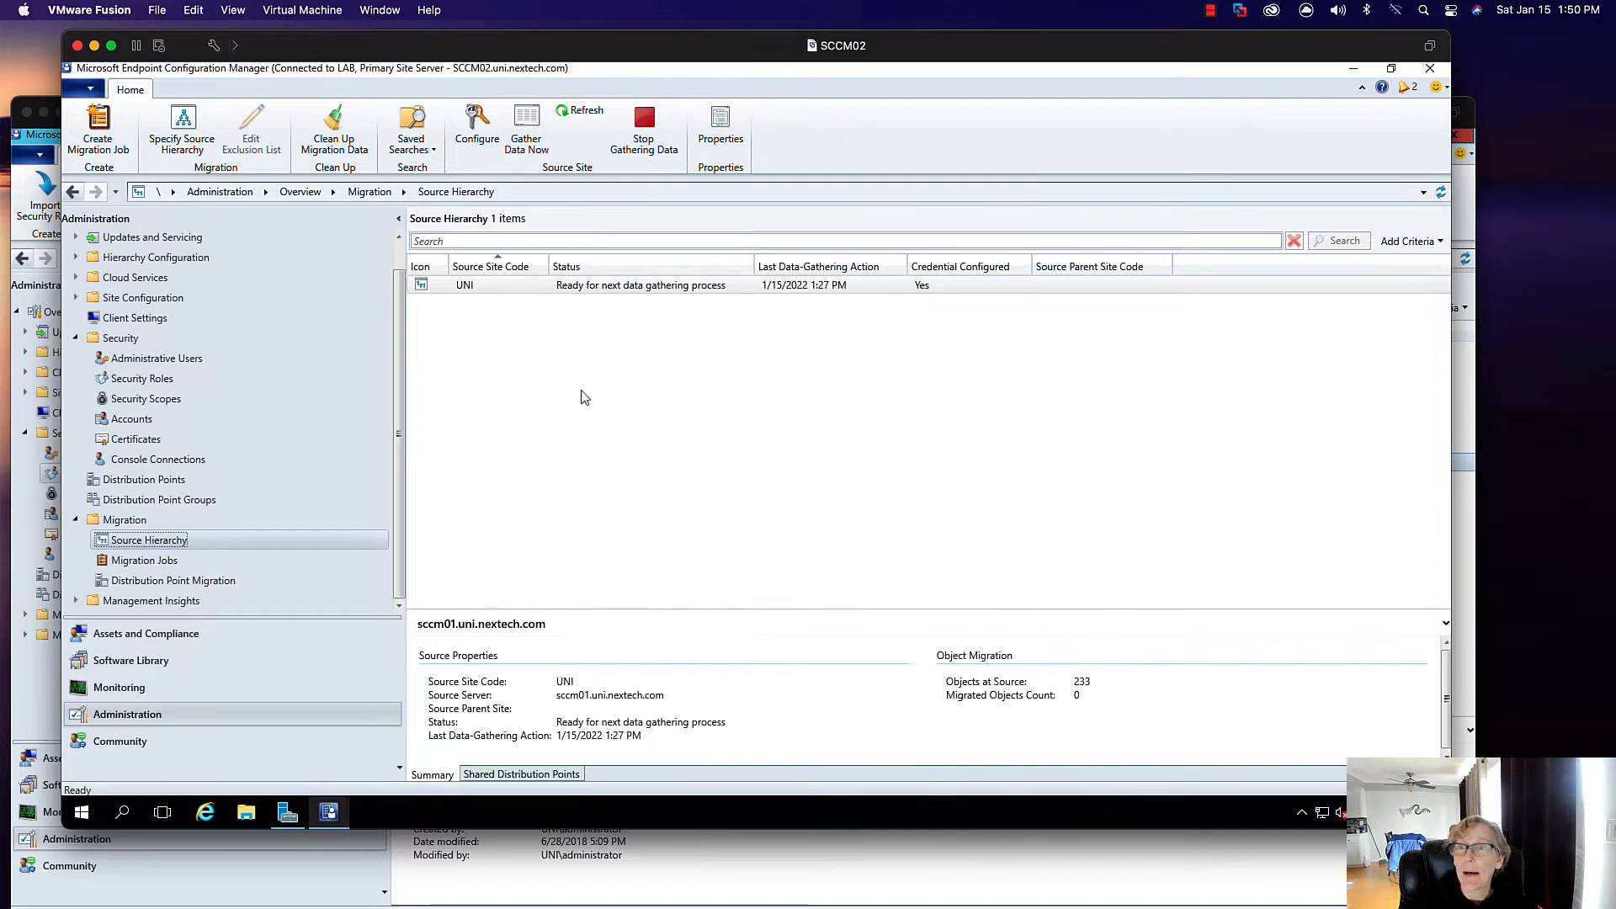
{"action": "left_click", "coordinate": [551, 287]}
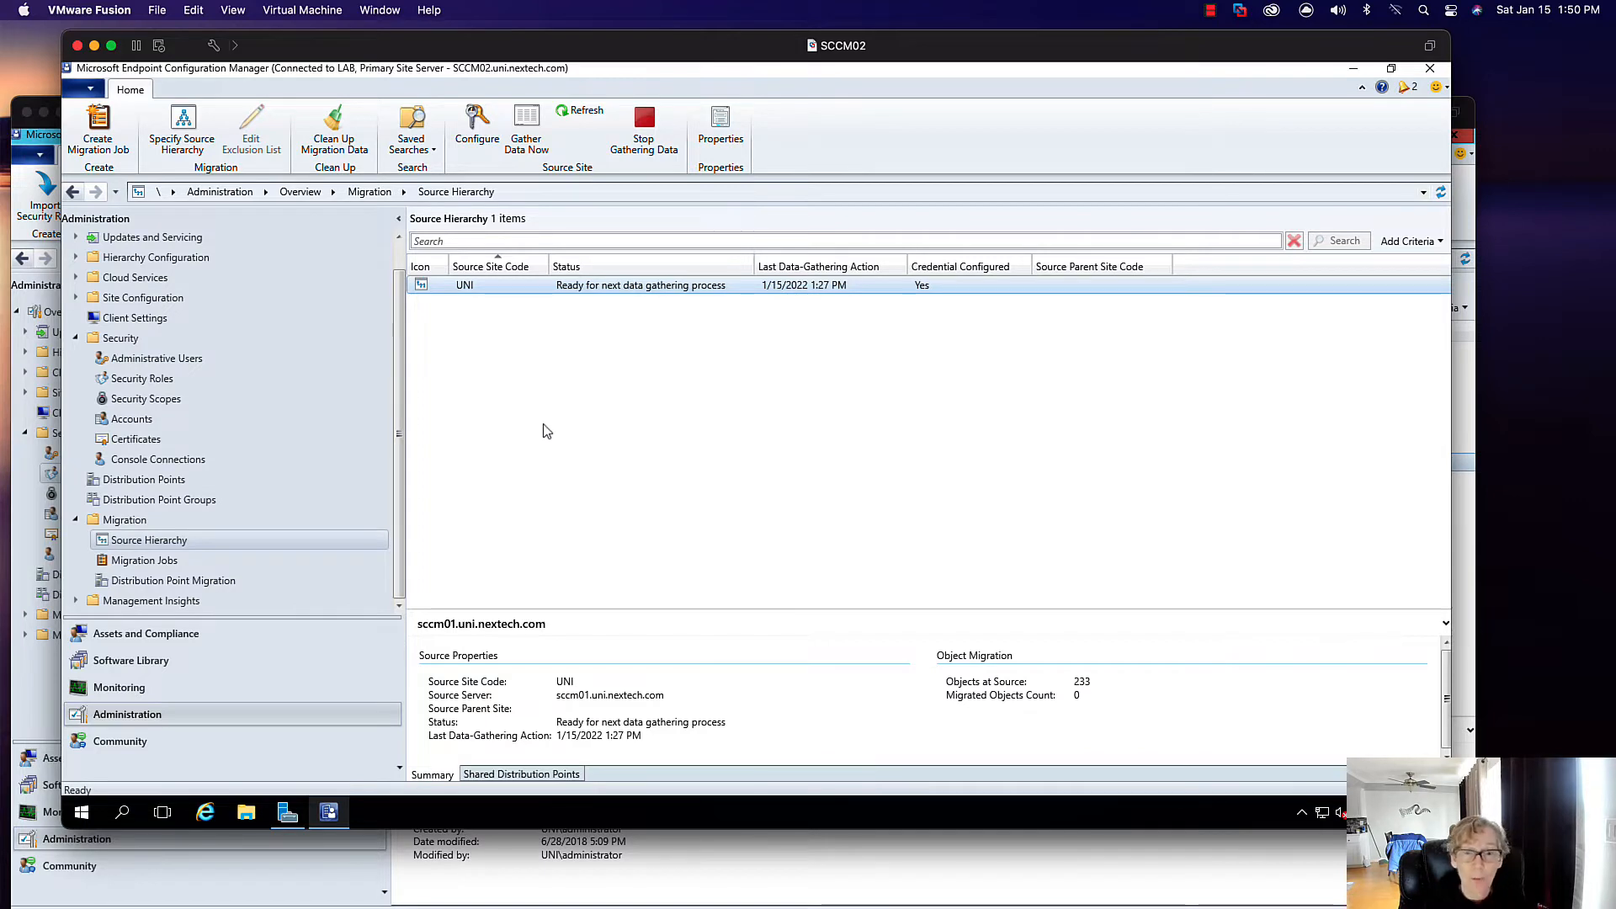
{"action": "left_click", "coordinate": [206, 559]}
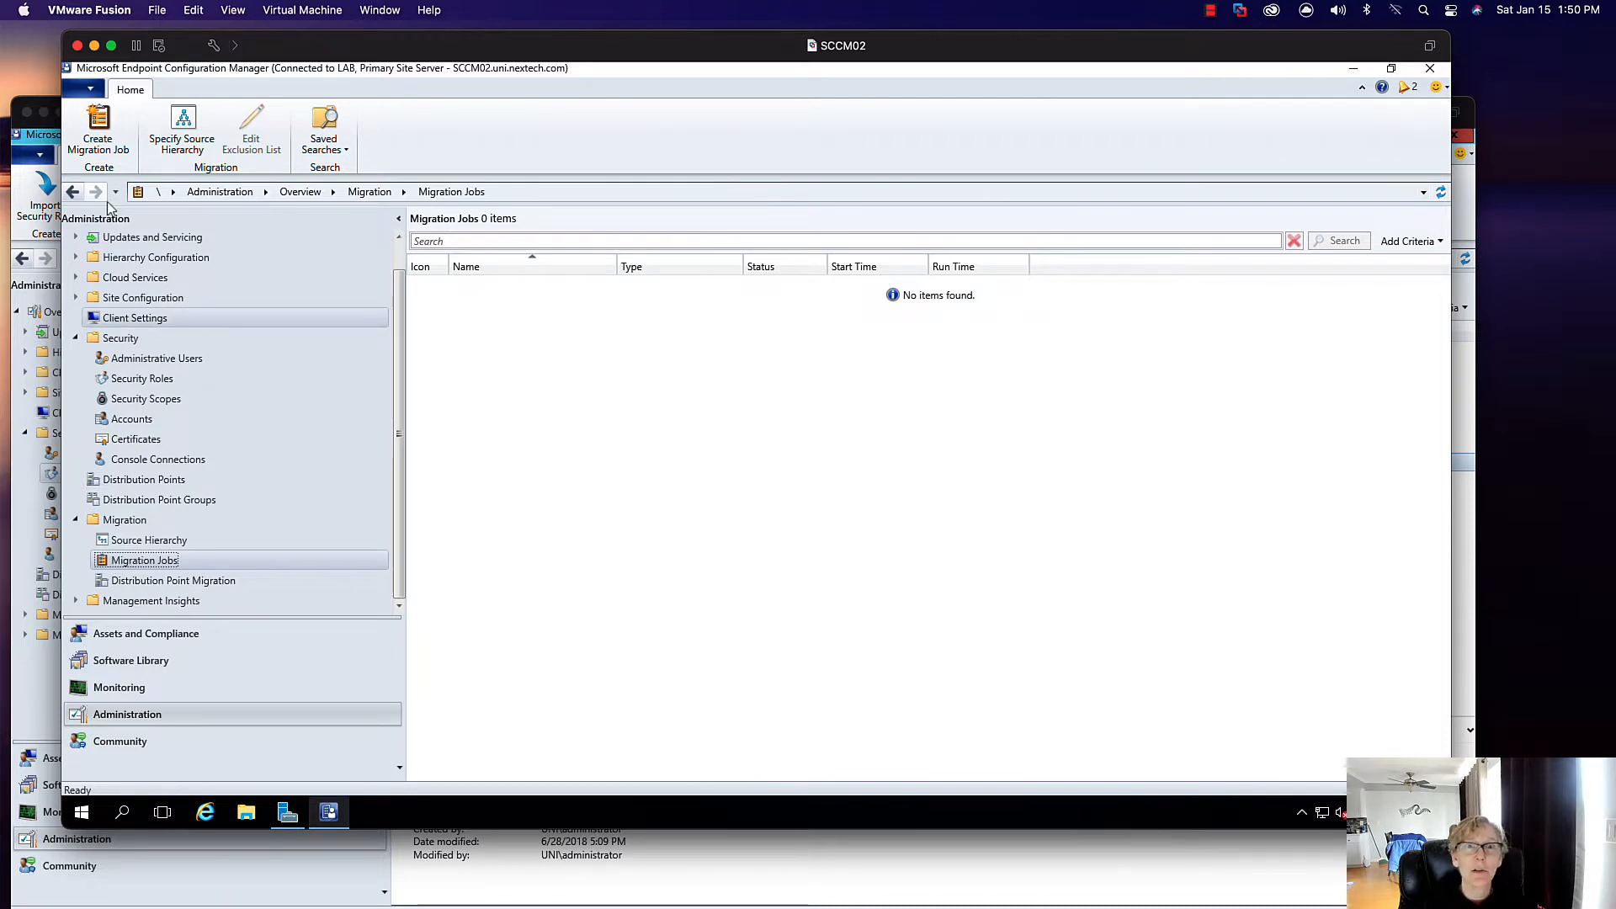
- Start a new migration job named 'Applications' and advance to object selection
{"action": "left_click", "coordinate": [98, 126]}
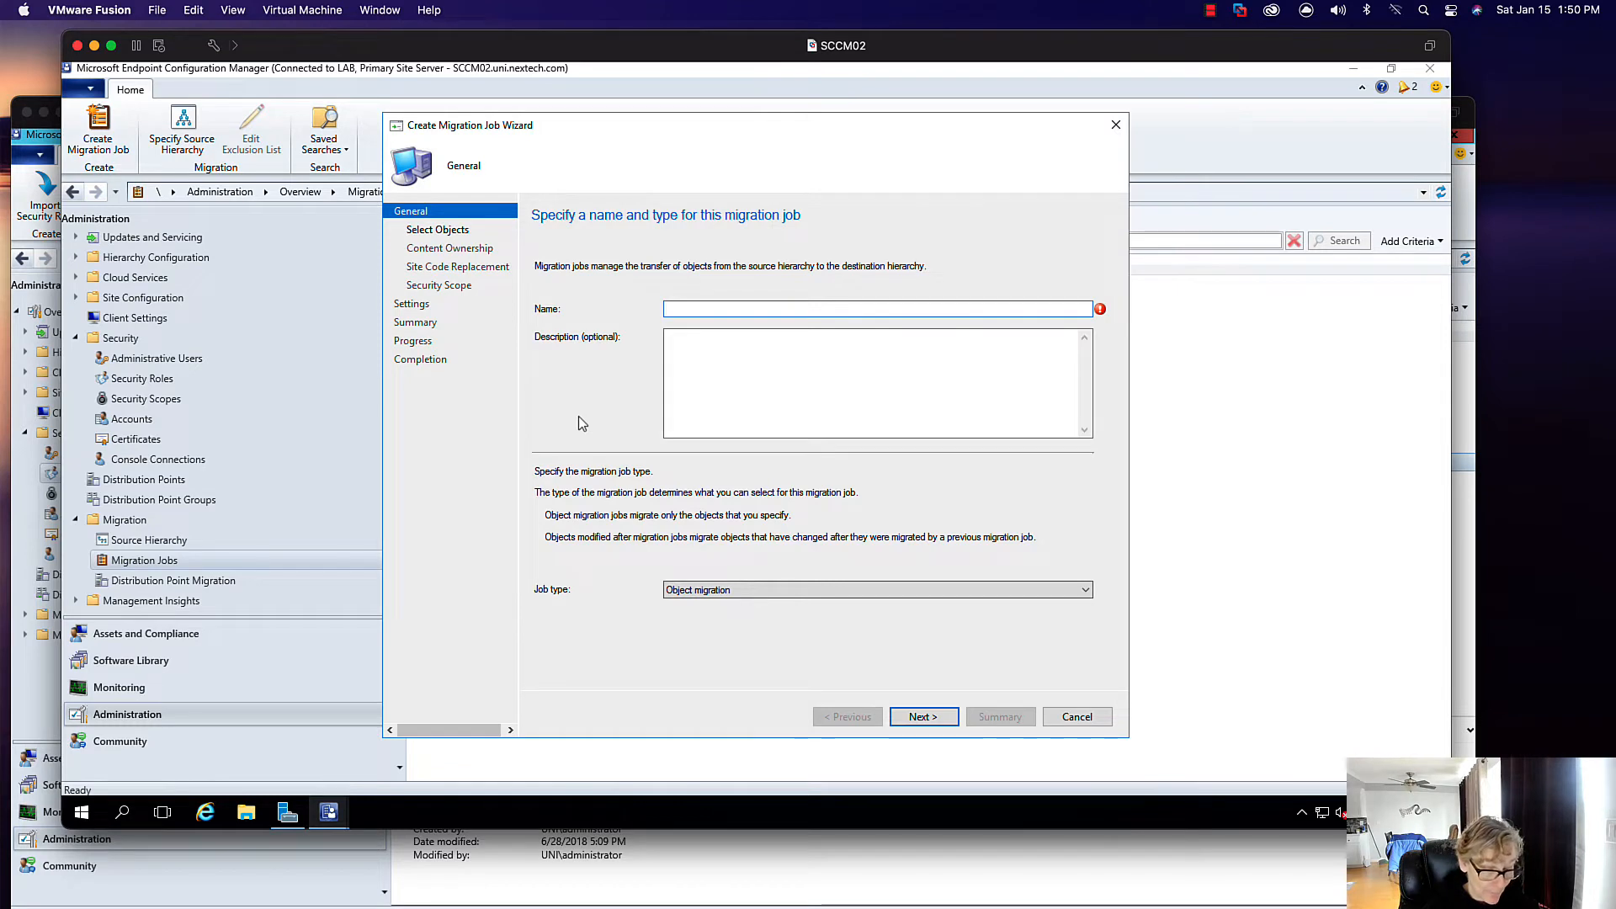
{"action": "type", "text": "Applications"}
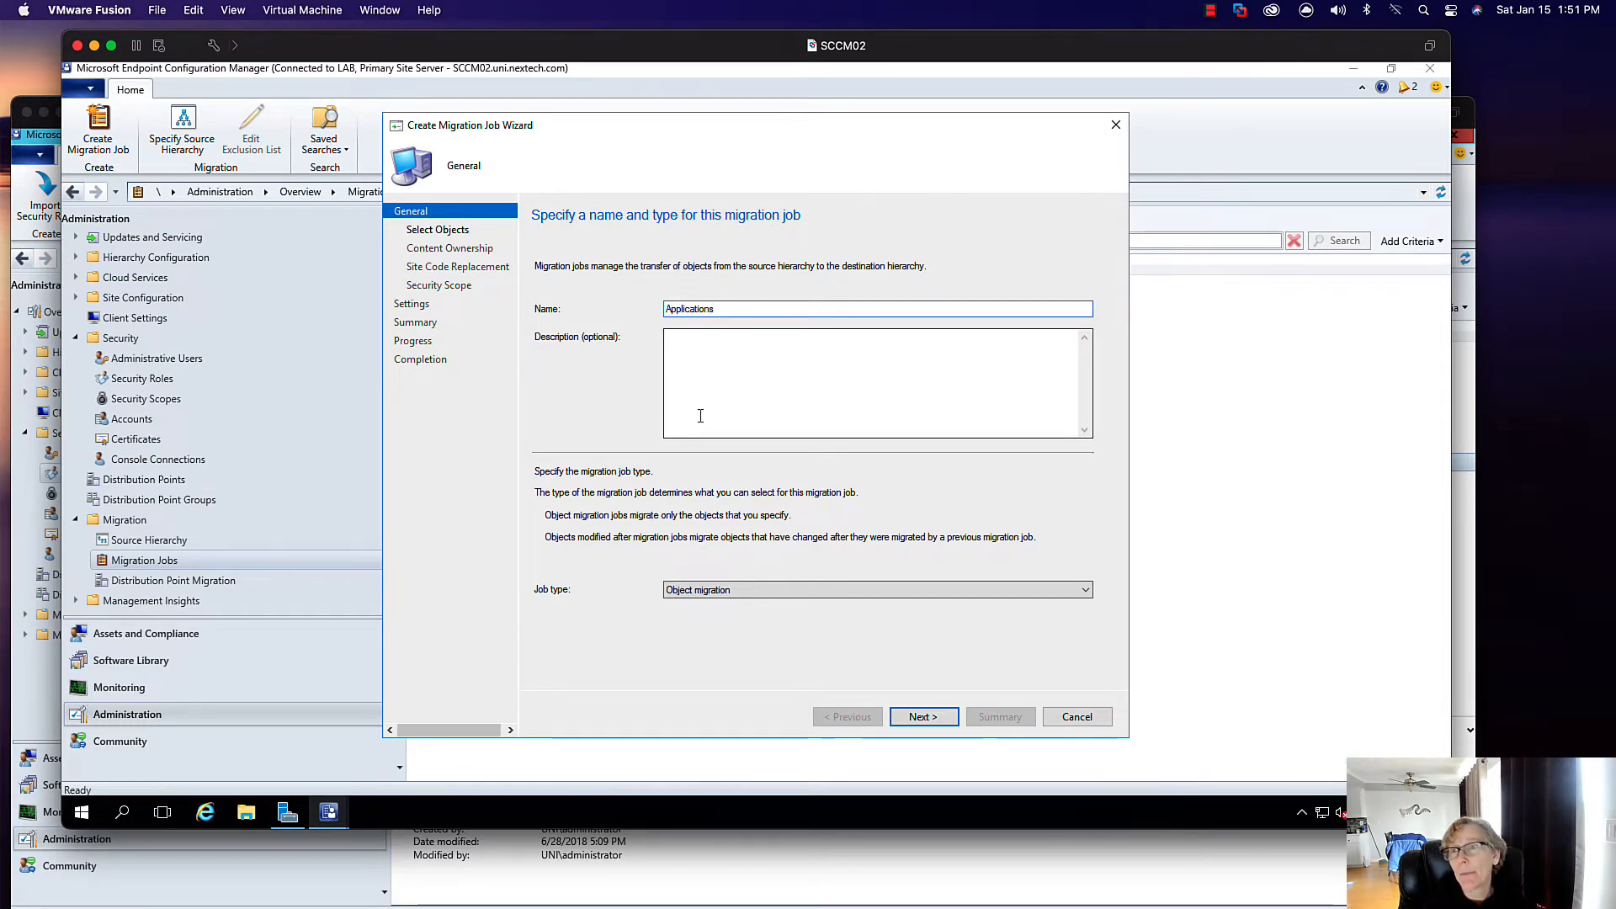
{"action": "key", "text": "Left"}
{"action": "key", "text": "Left"}
{"action": "key", "text": "Left"}
{"action": "key", "text": "Left"}
{"action": "key", "text": "Left"}
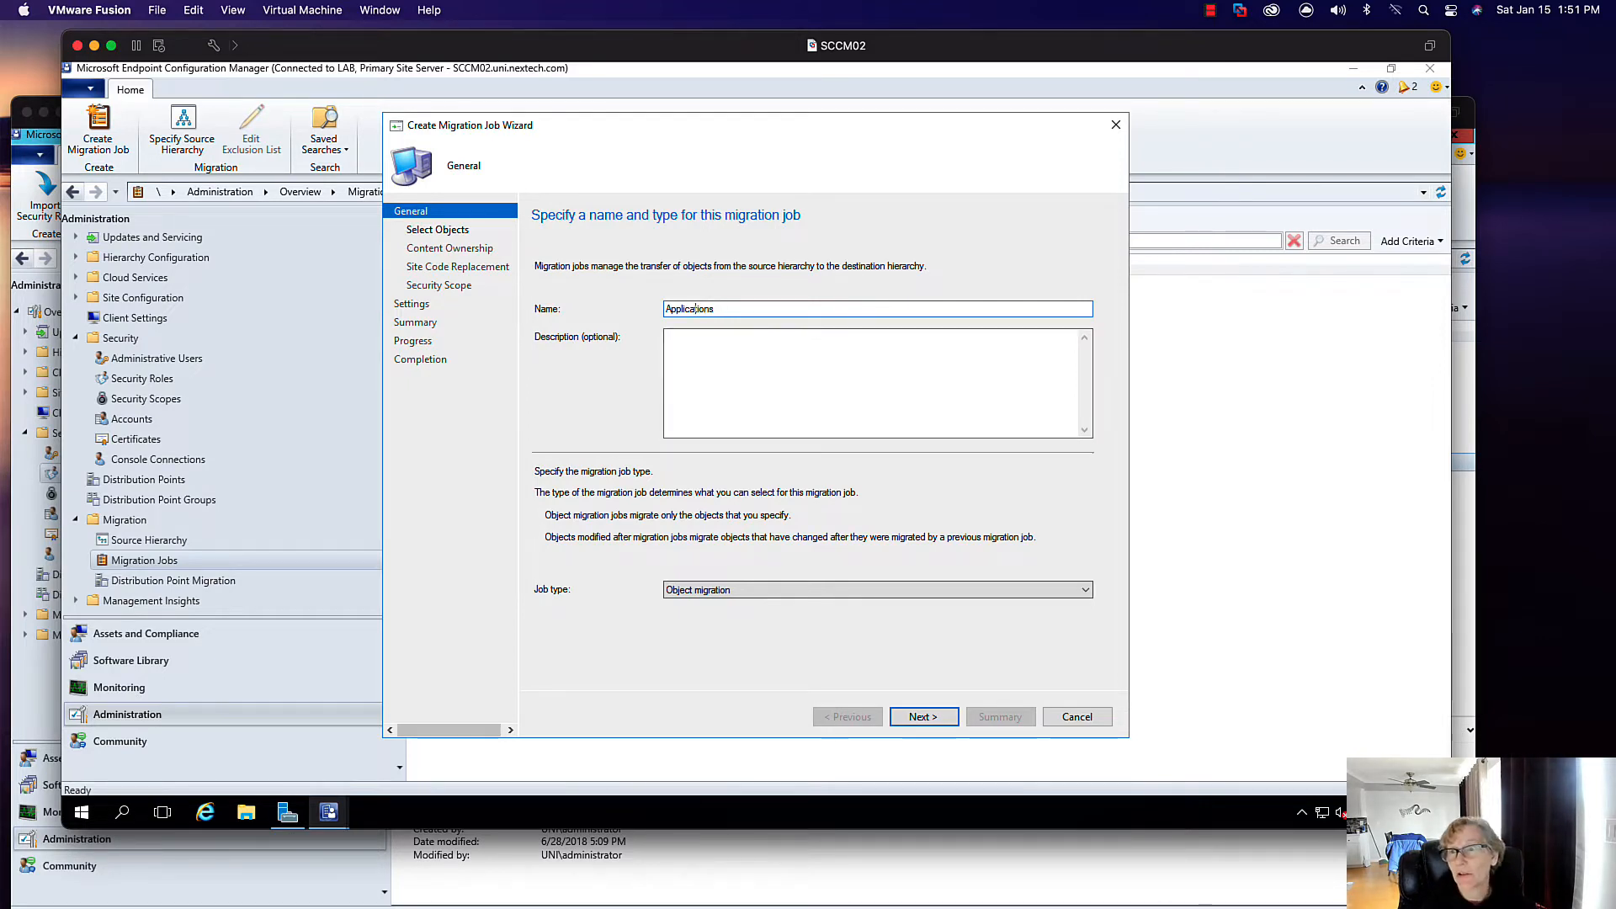
{"action": "left_click", "coordinate": [744, 309]}
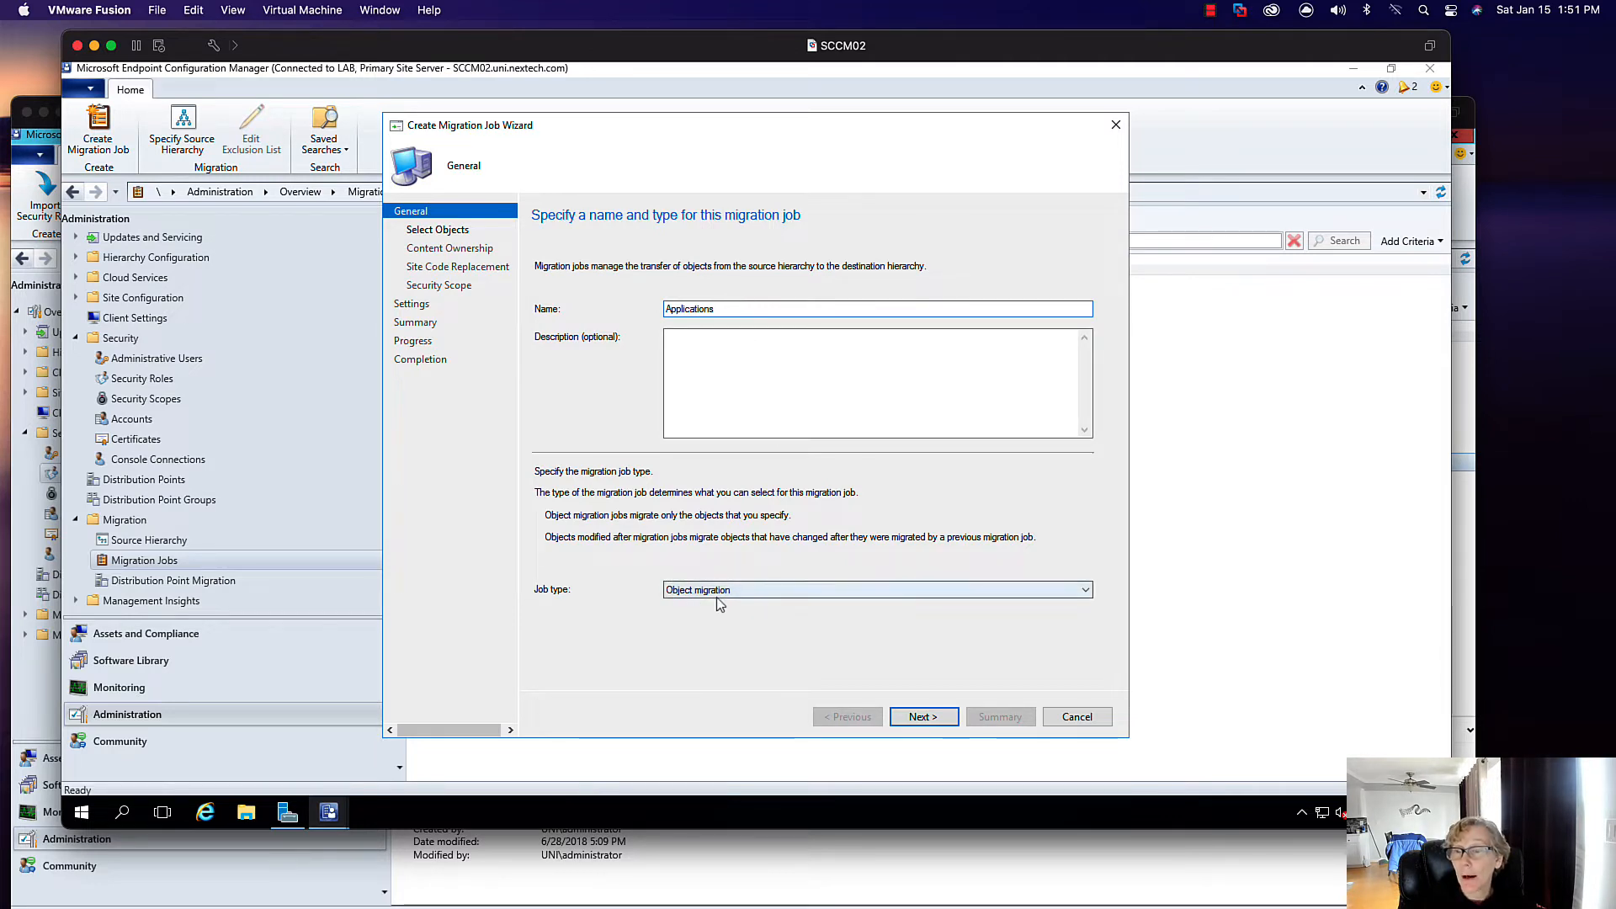
{"action": "left_click", "coordinate": [924, 717]}
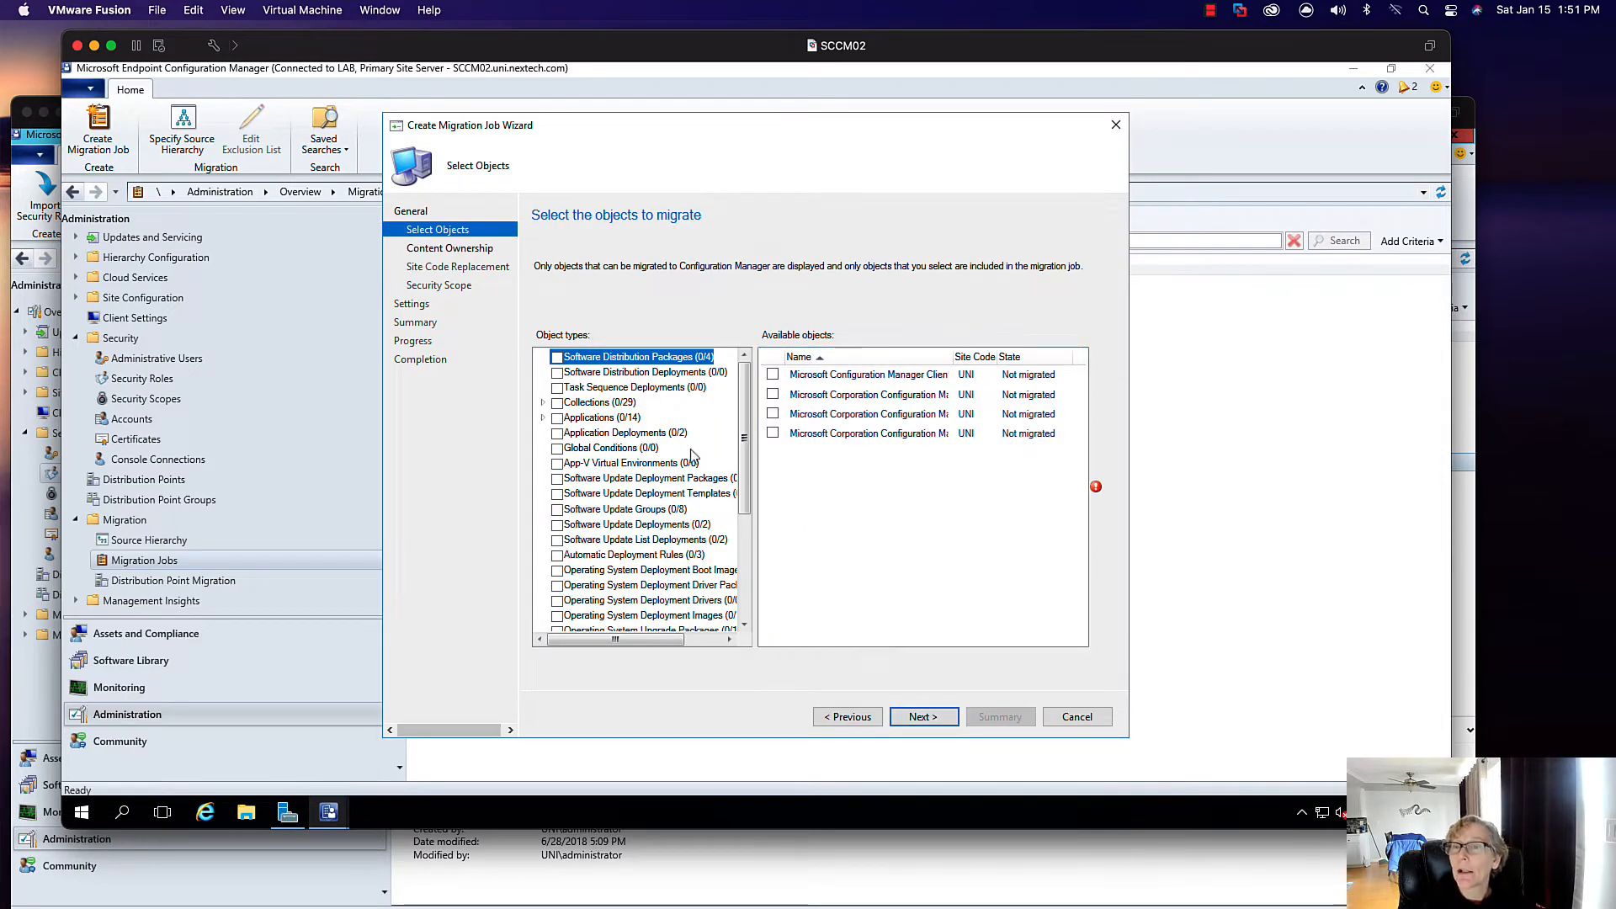
- Select all 14 applications under the Applications object type, then go to Software Library
{"action": "left_click", "coordinate": [543, 417]}
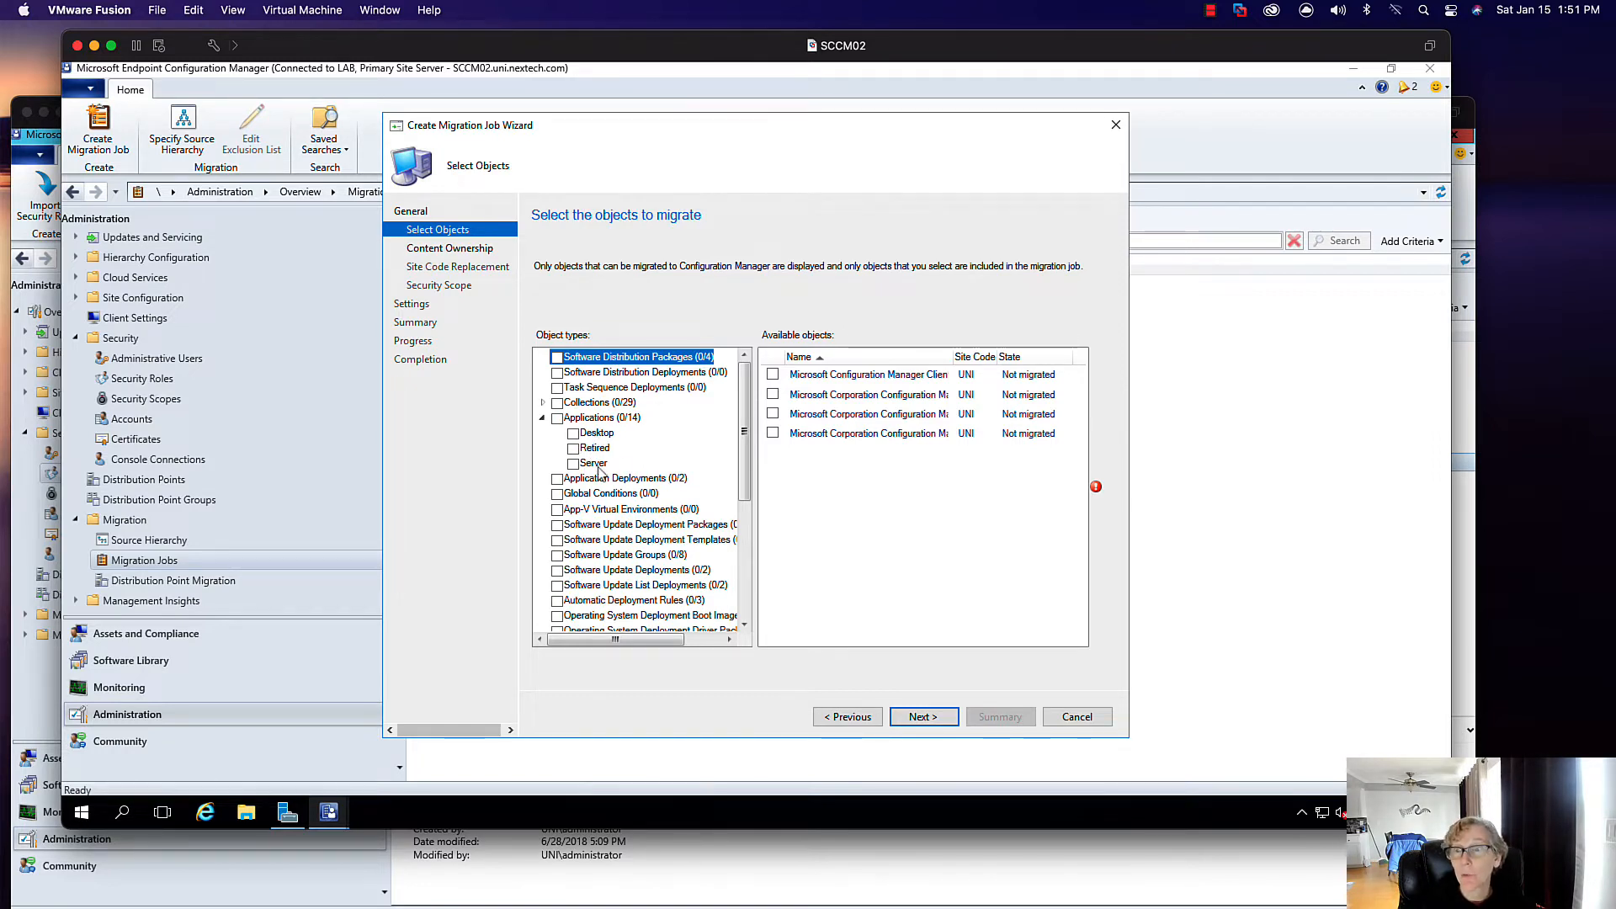
{"action": "left_click", "coordinate": [557, 418]}
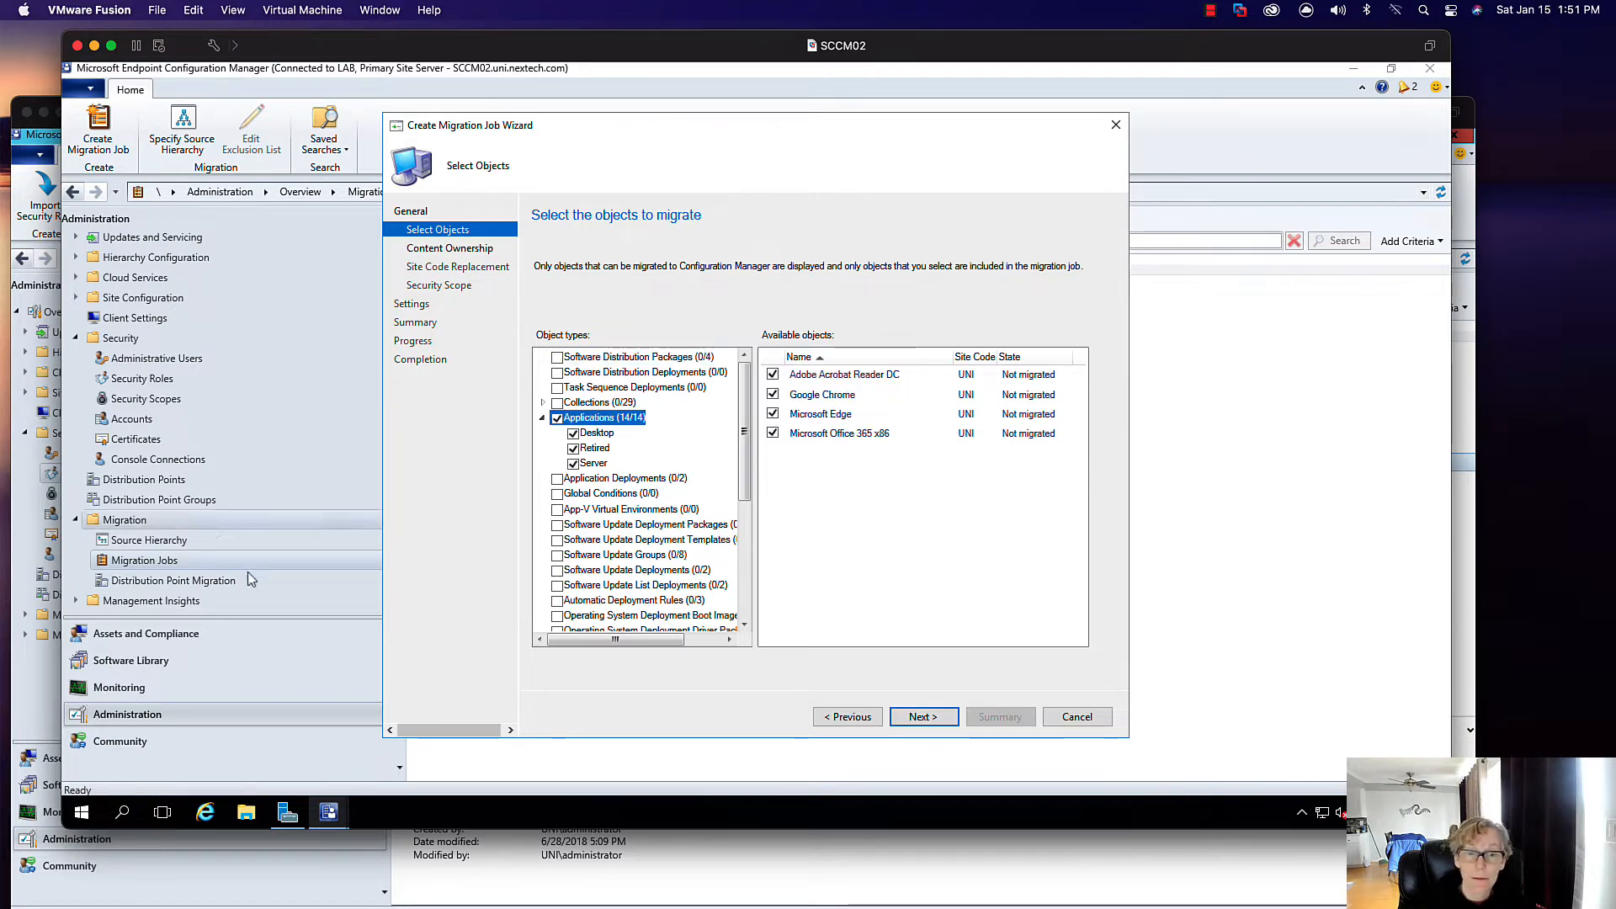
{"action": "left_click", "coordinate": [125, 661]}
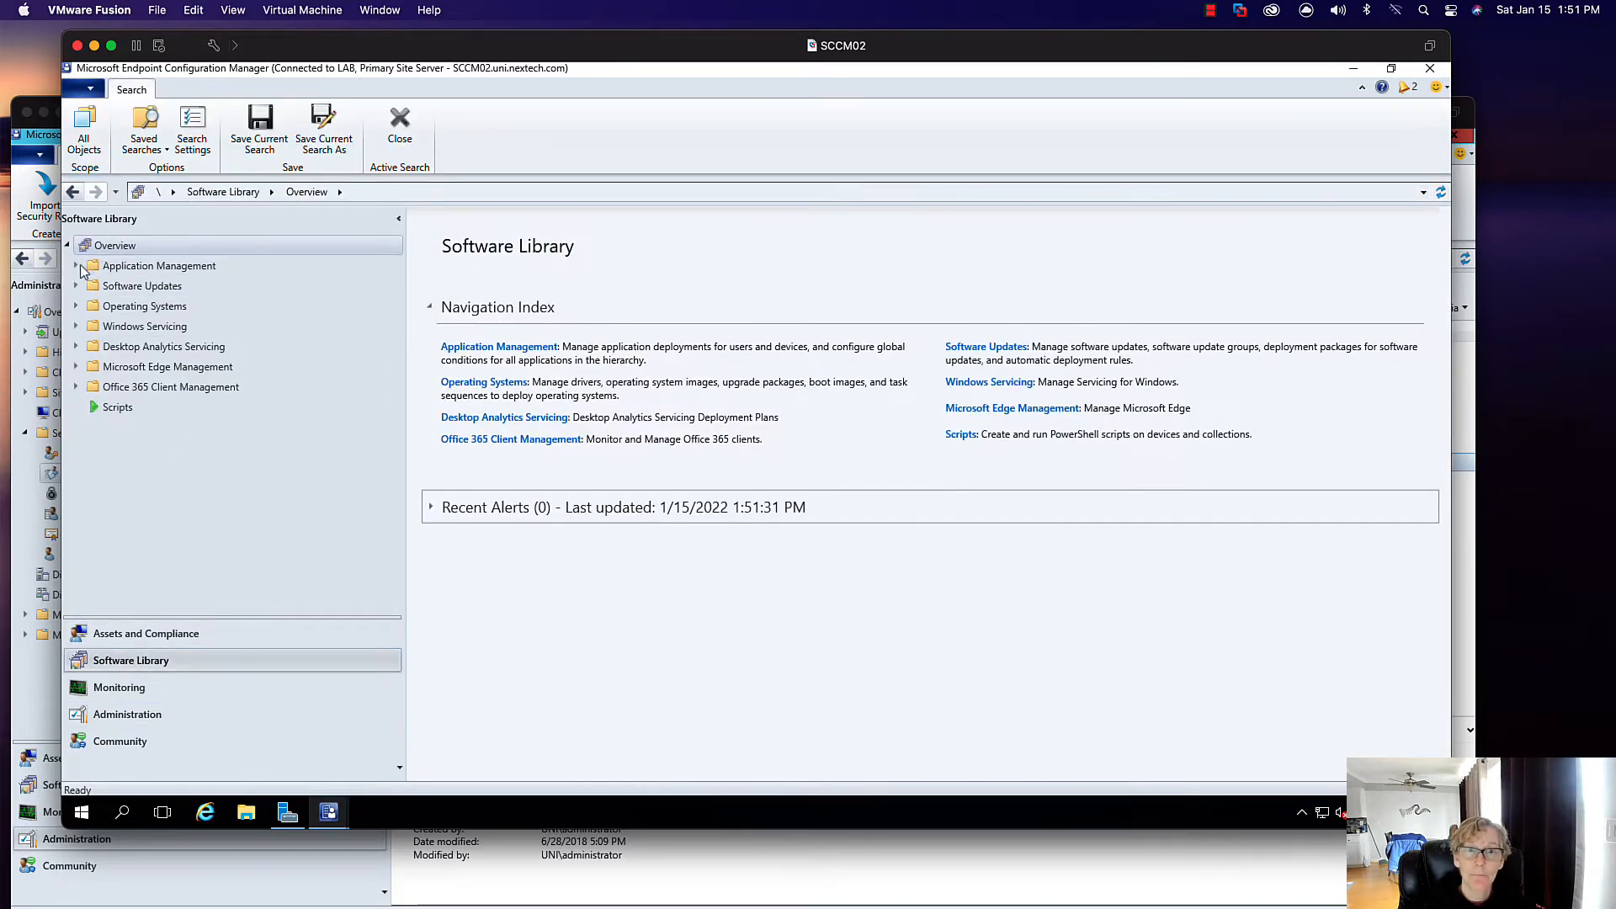
- Browse the Applications list, then return to the Create Migration Job Wizard's Select Objects page on SCCM02
{"action": "left_click", "coordinate": [76, 266]}
{"action": "left_click", "coordinate": [133, 286]}
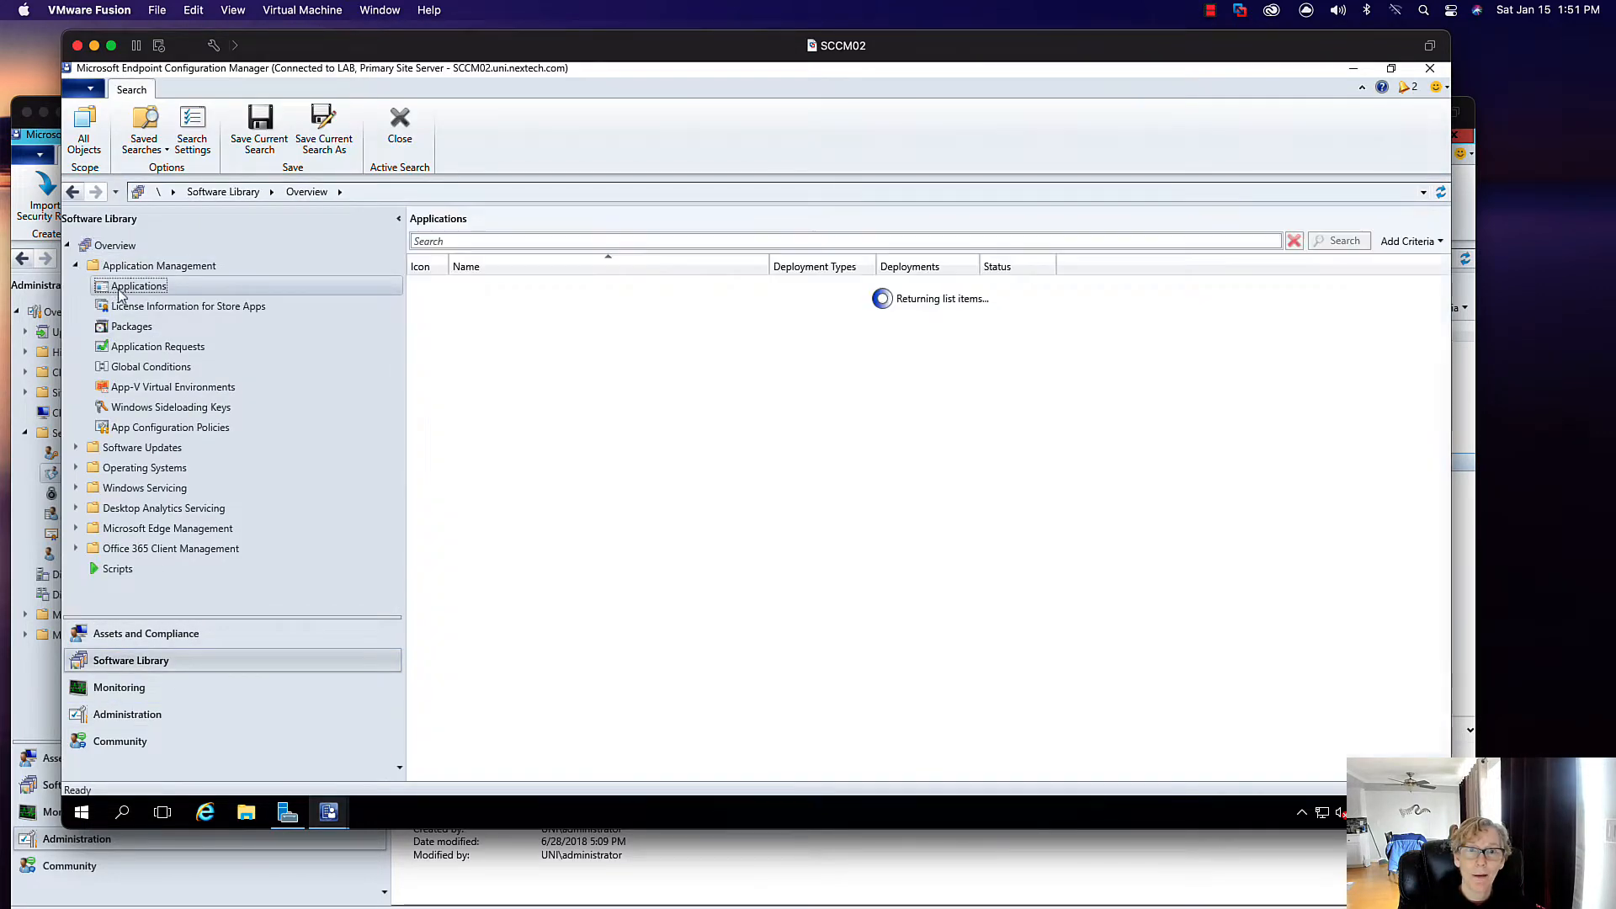
{"action": "right_click", "coordinate": [139, 289]}
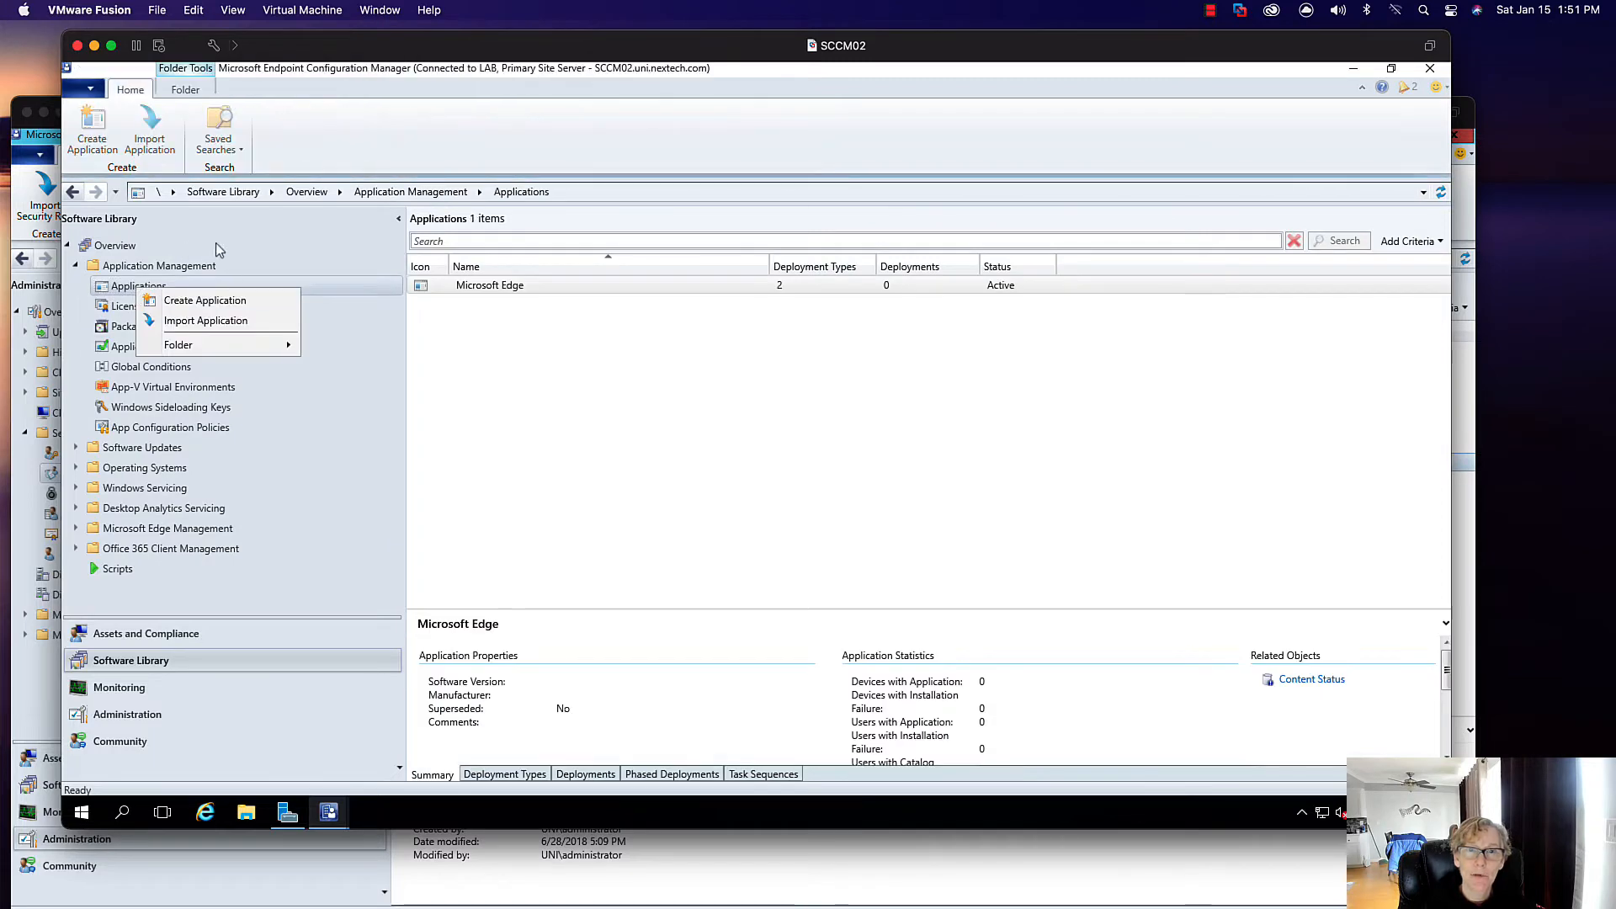
{"action": "left_click", "coordinate": [290, 854]}
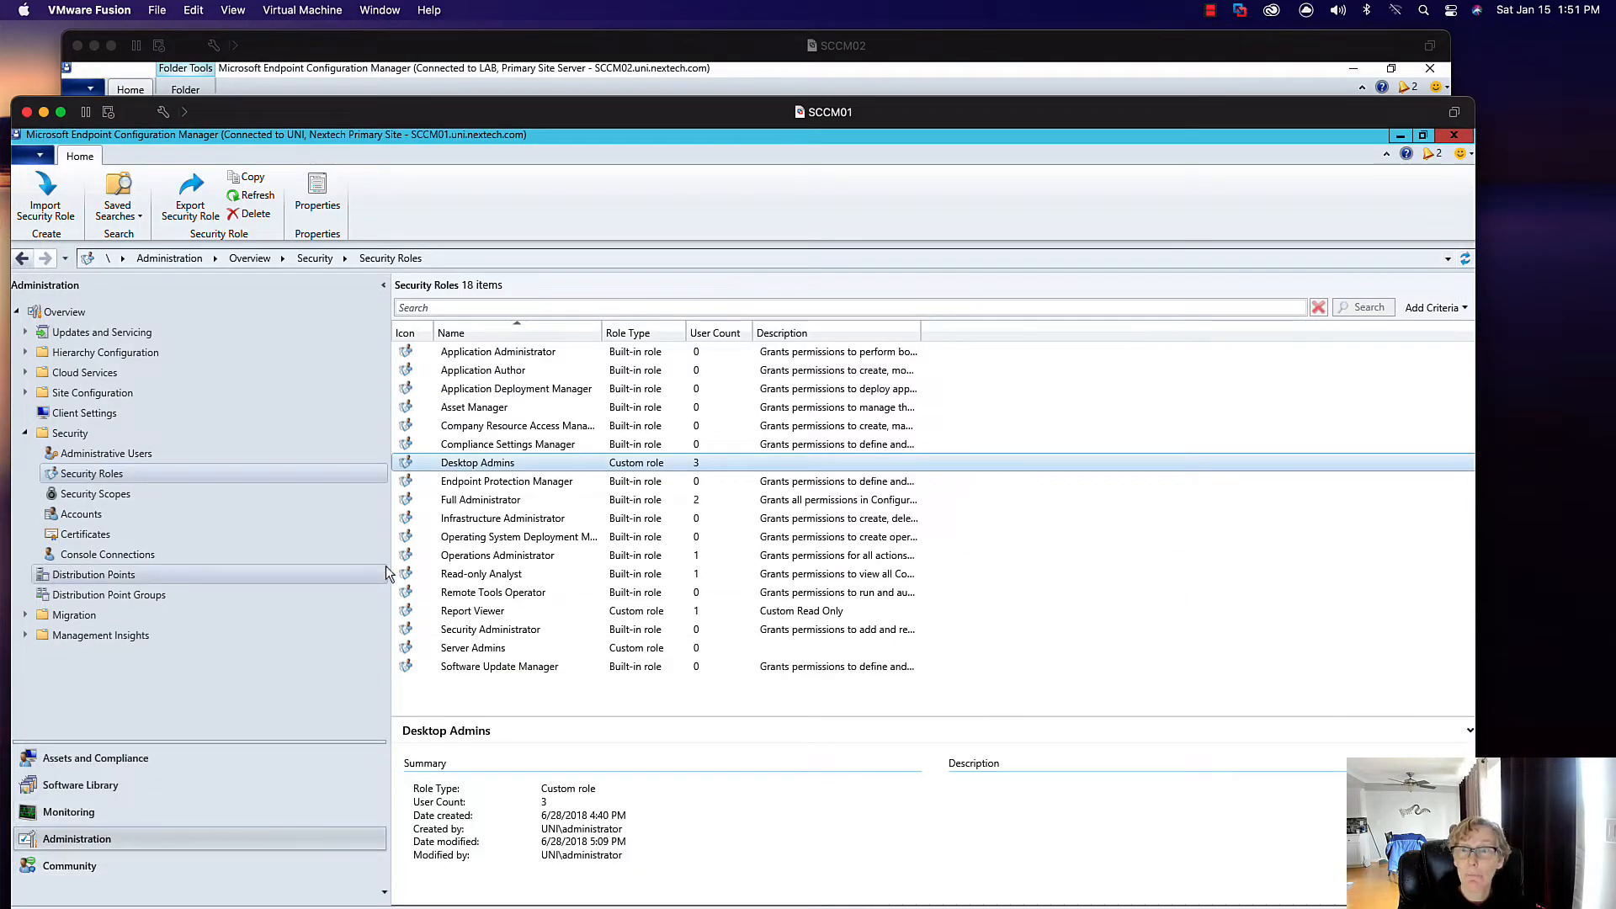
{"action": "left_click", "coordinate": [584, 59]}
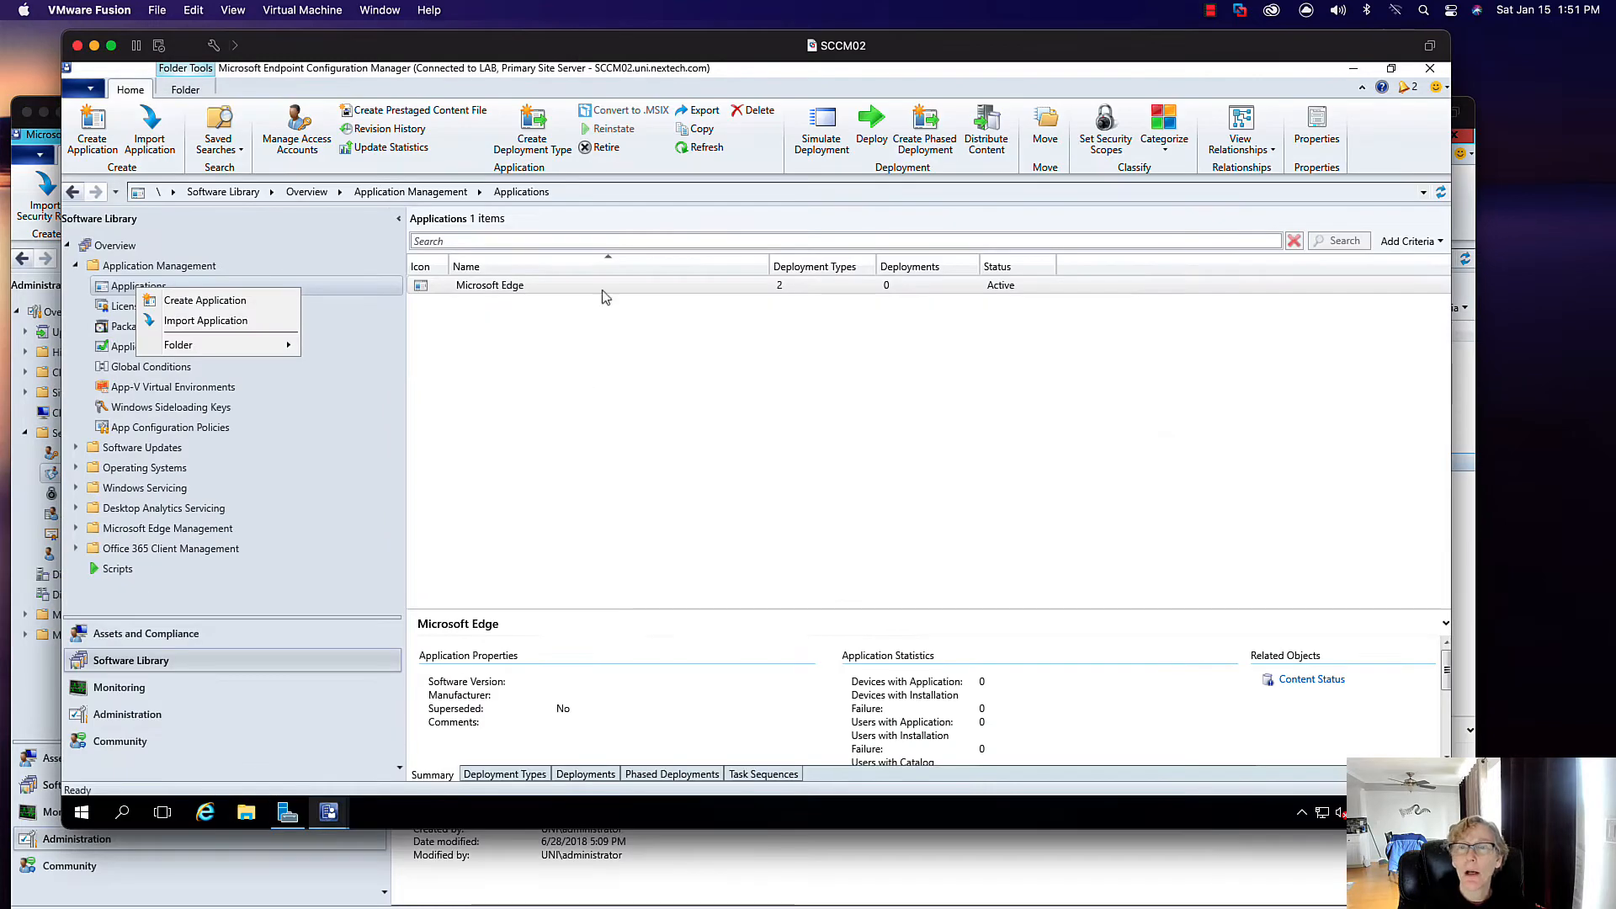
{"action": "left_click", "coordinate": [329, 812]}
{"action": "left_click", "coordinate": [404, 740]}
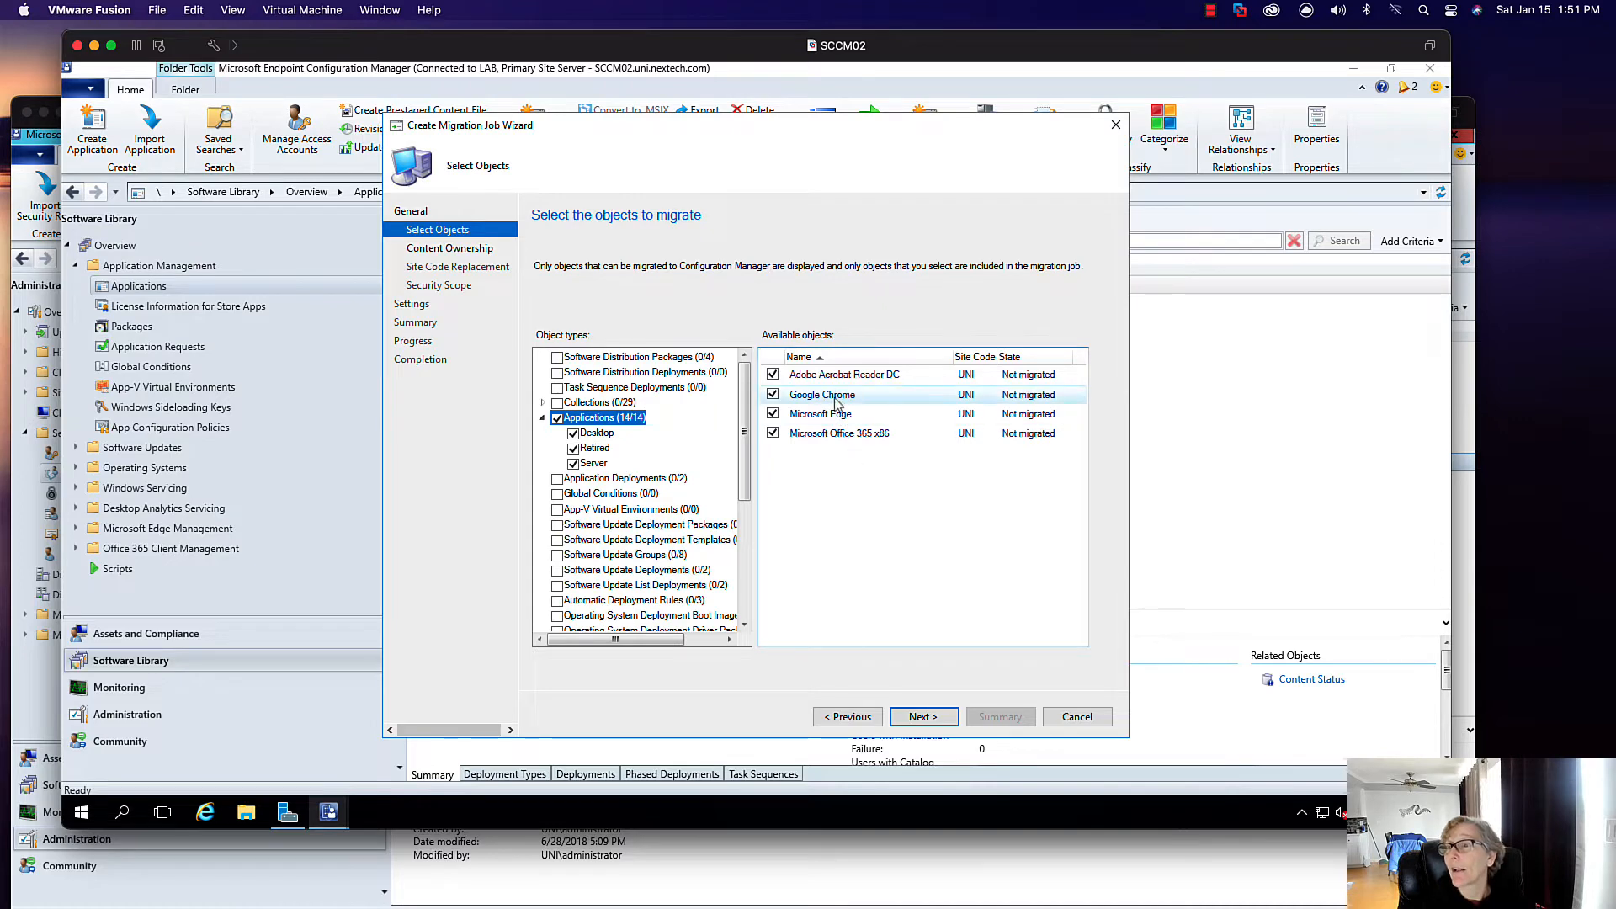
- Keep LAB as content owner, accept site code replacement, and apply only the Default security scope
{"action": "left_click", "coordinate": [924, 717]}
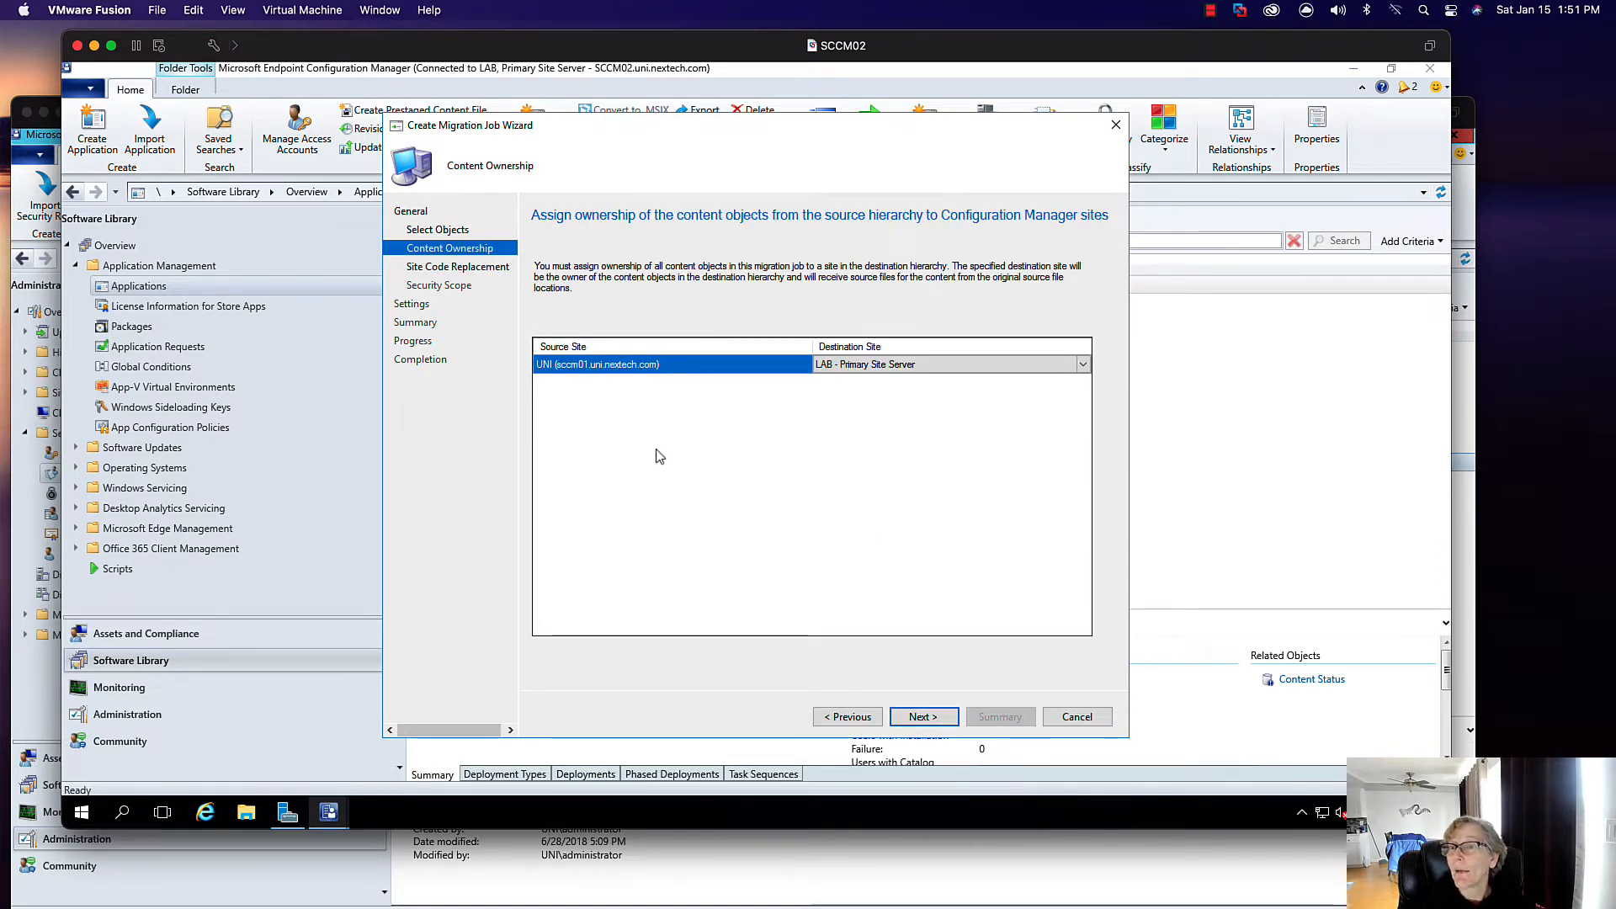
{"action": "left_click", "coordinate": [924, 717]}
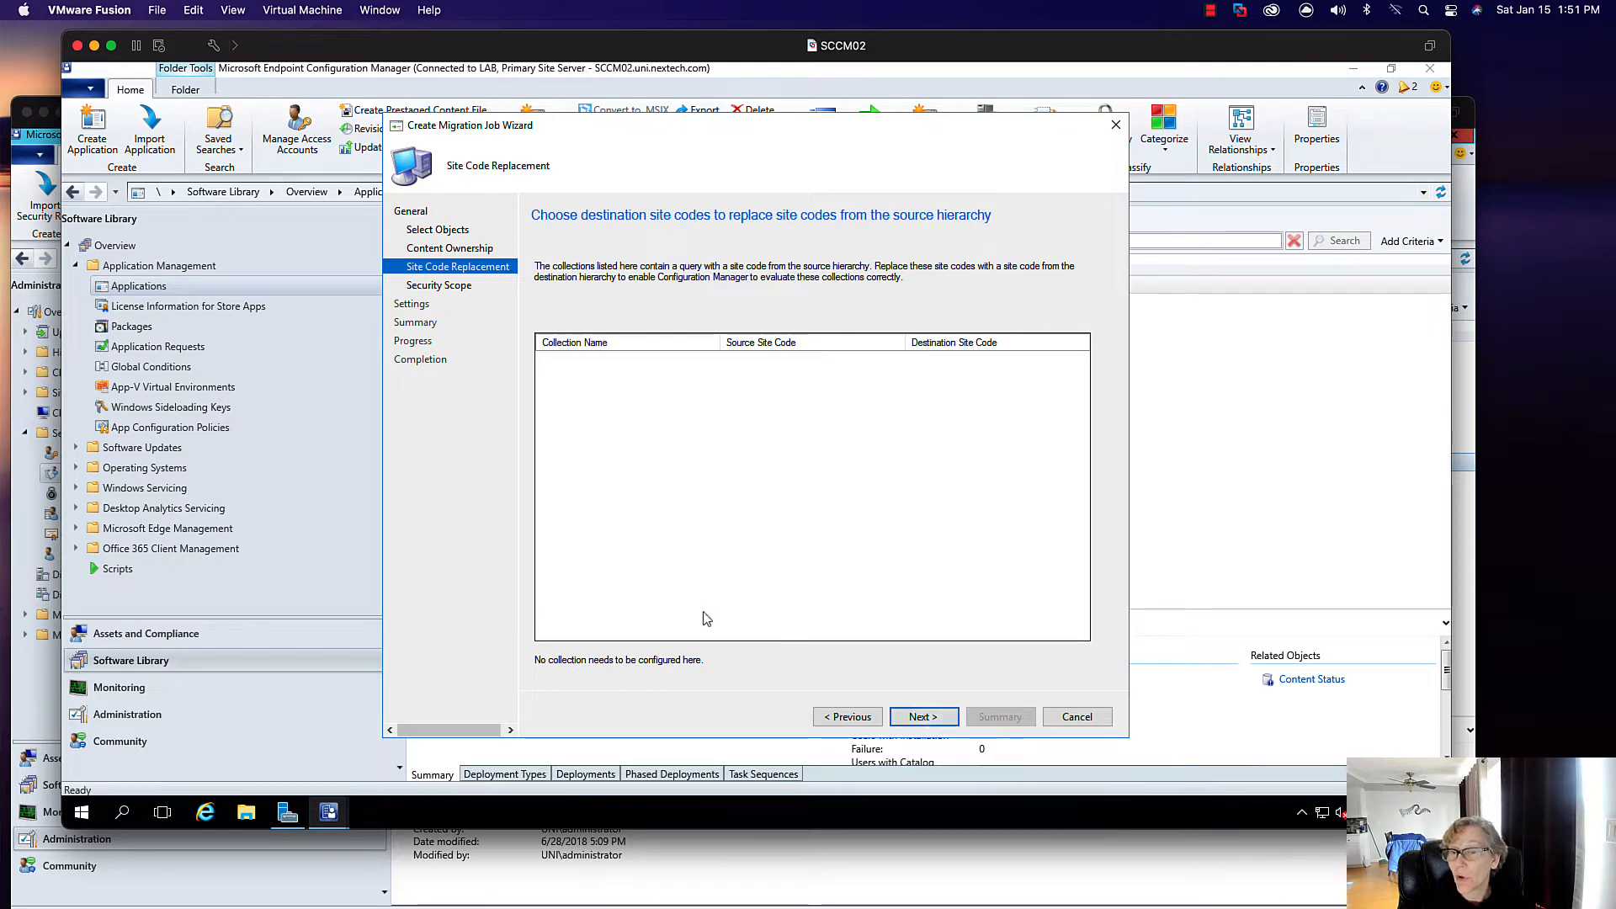
{"action": "left_click", "coordinate": [900, 715]}
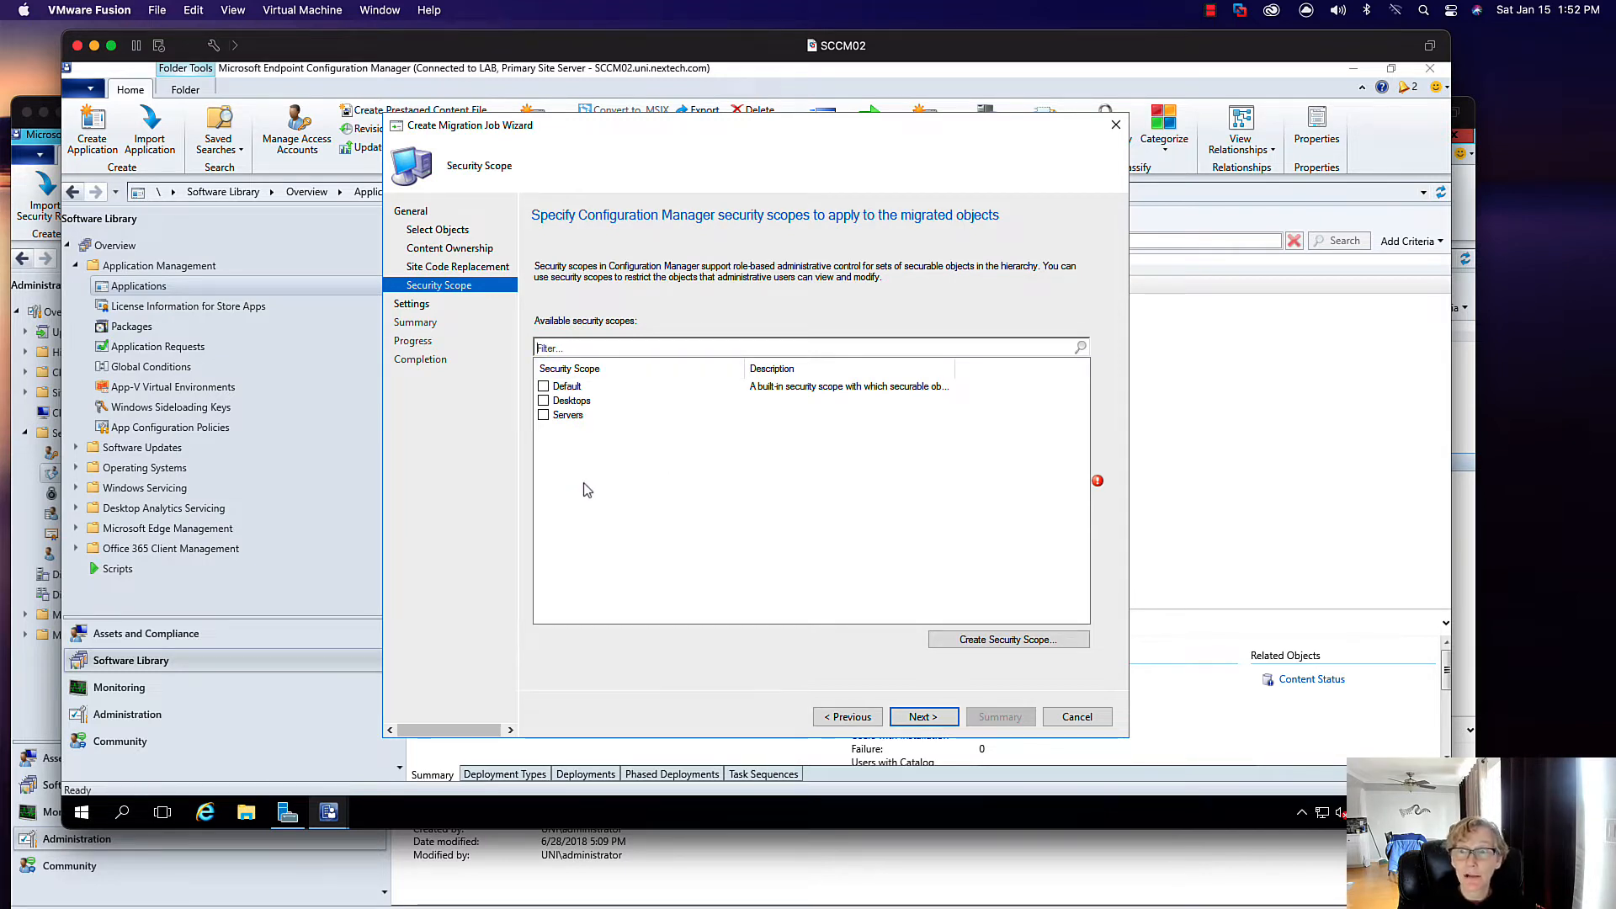
{"action": "left_click", "coordinate": [543, 386]}
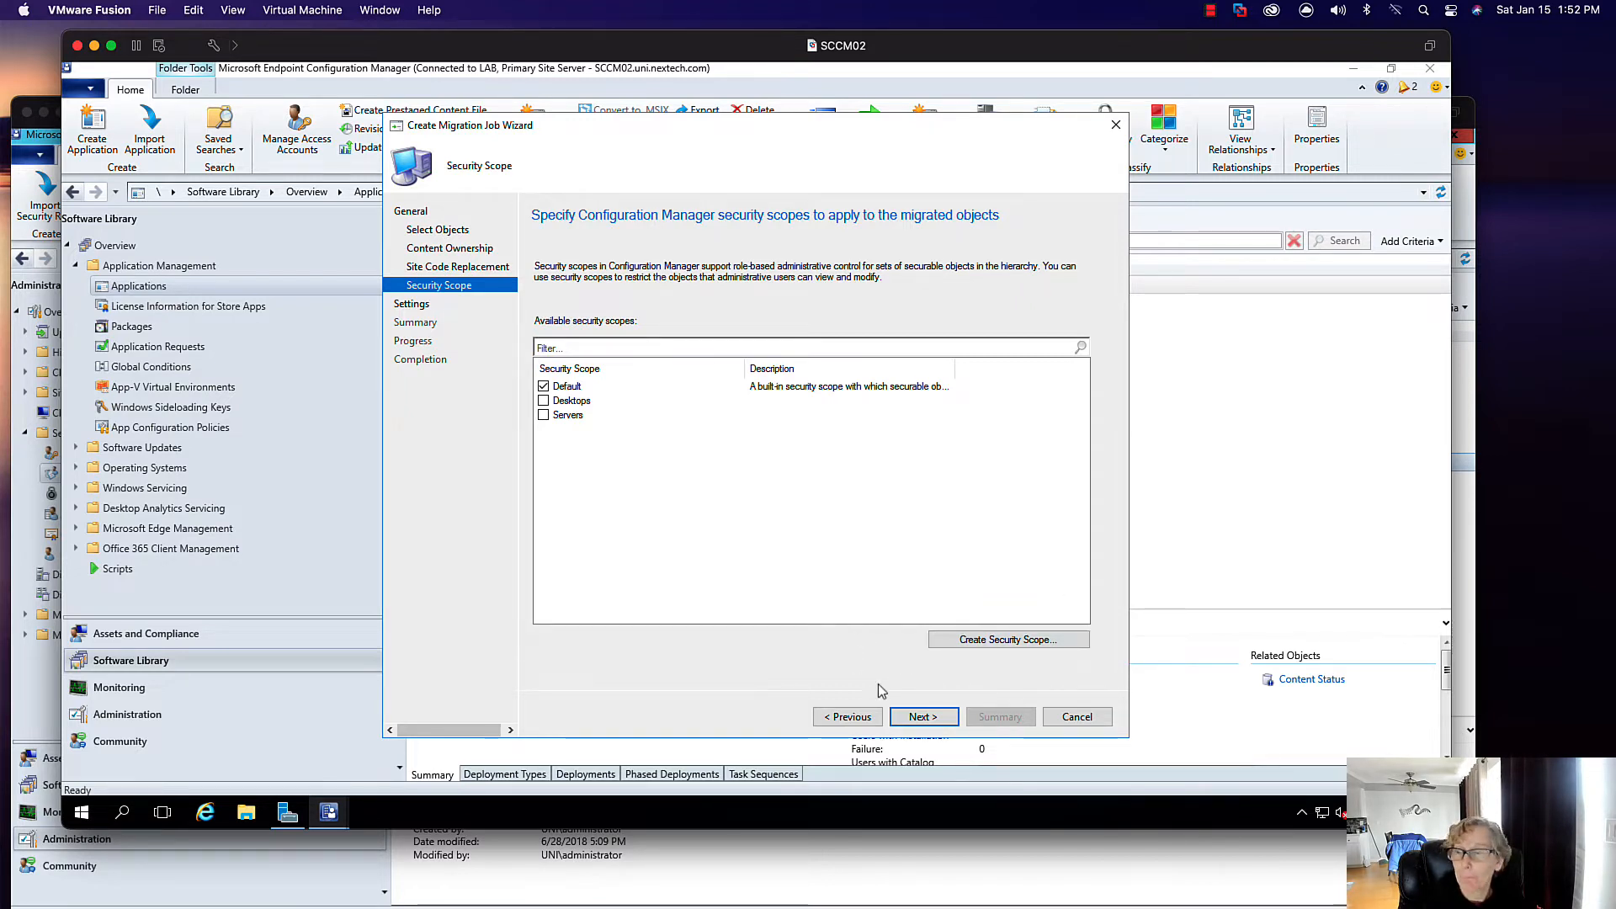
- Keep the run-now schedule, create the Applications job, and view it Running with 14 objects
{"action": "left_click", "coordinate": [921, 717]}
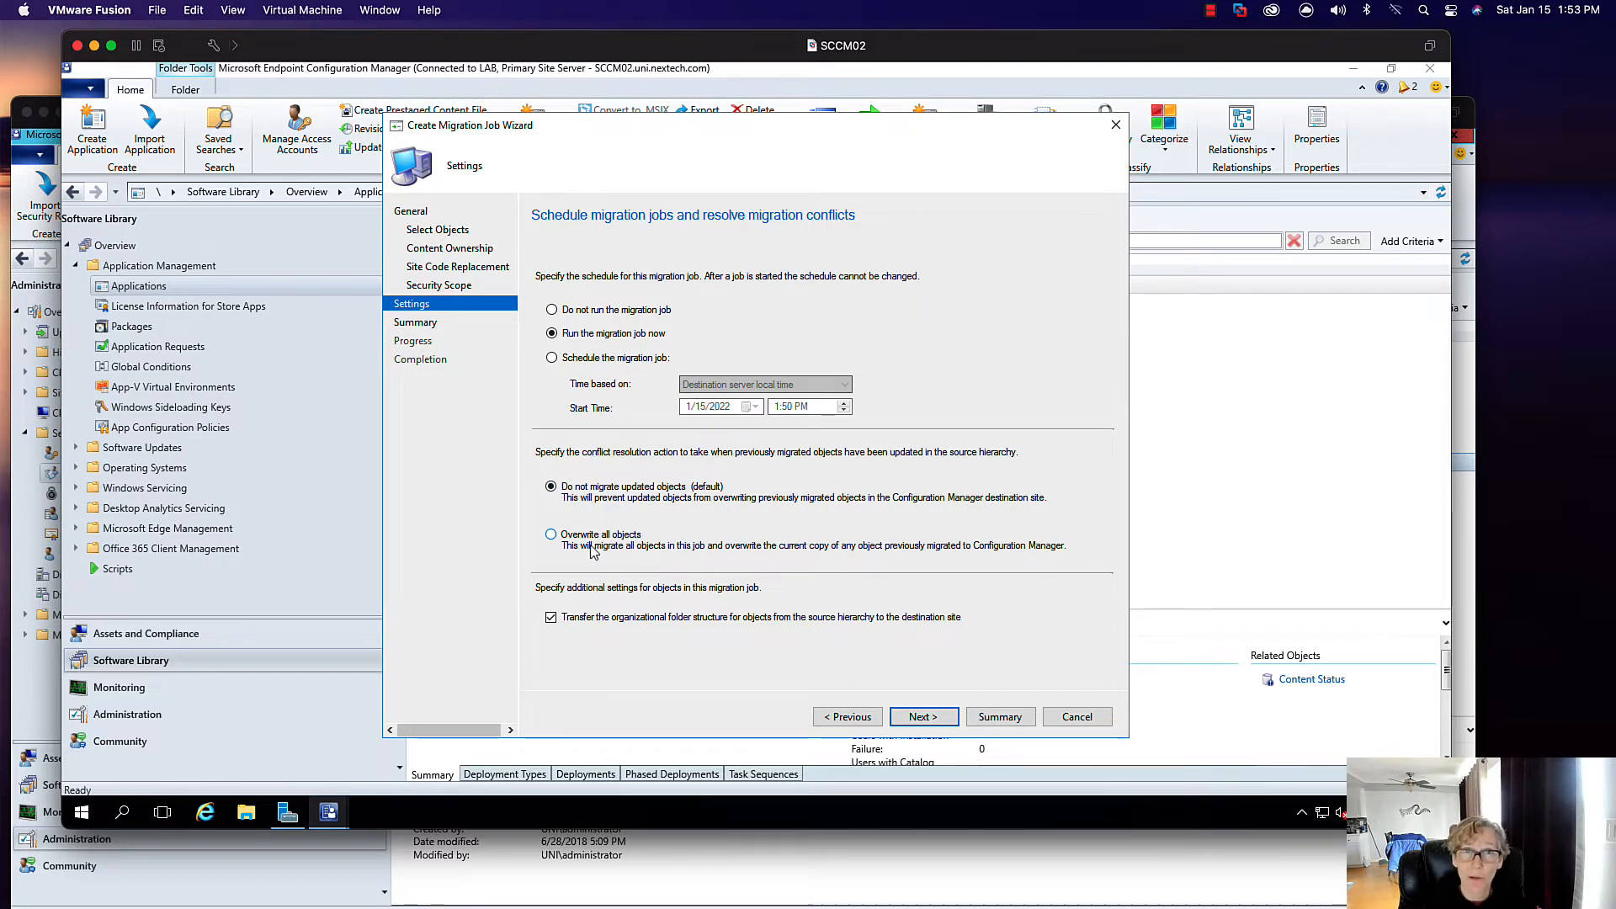
{"action": "left_click", "coordinate": [923, 717]}
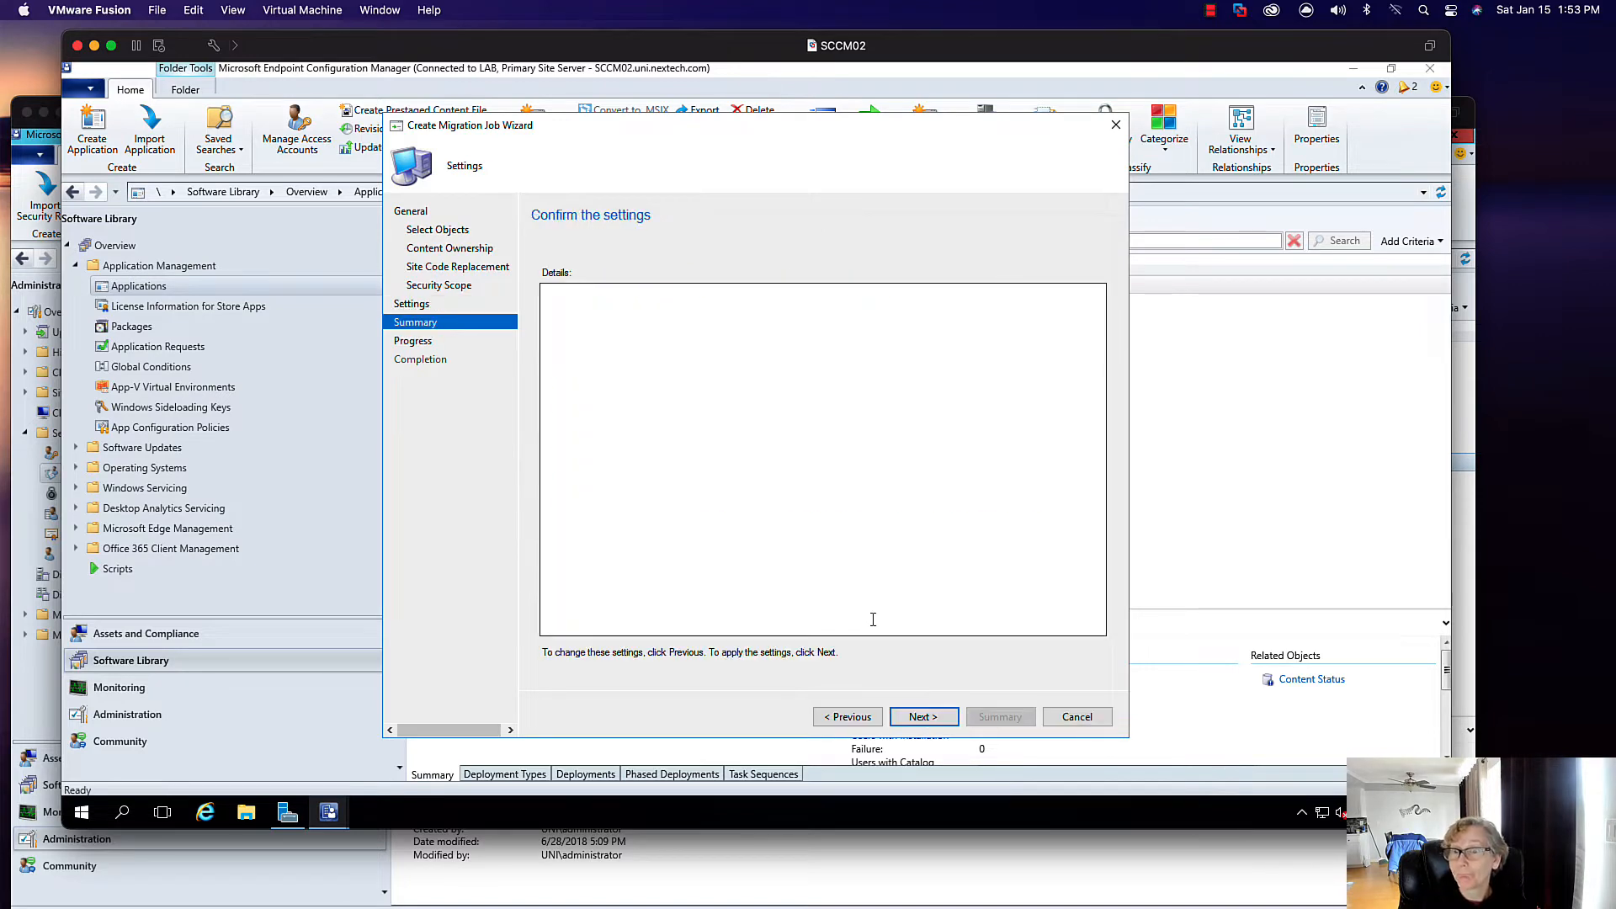
{"action": "left_click", "coordinate": [933, 718]}
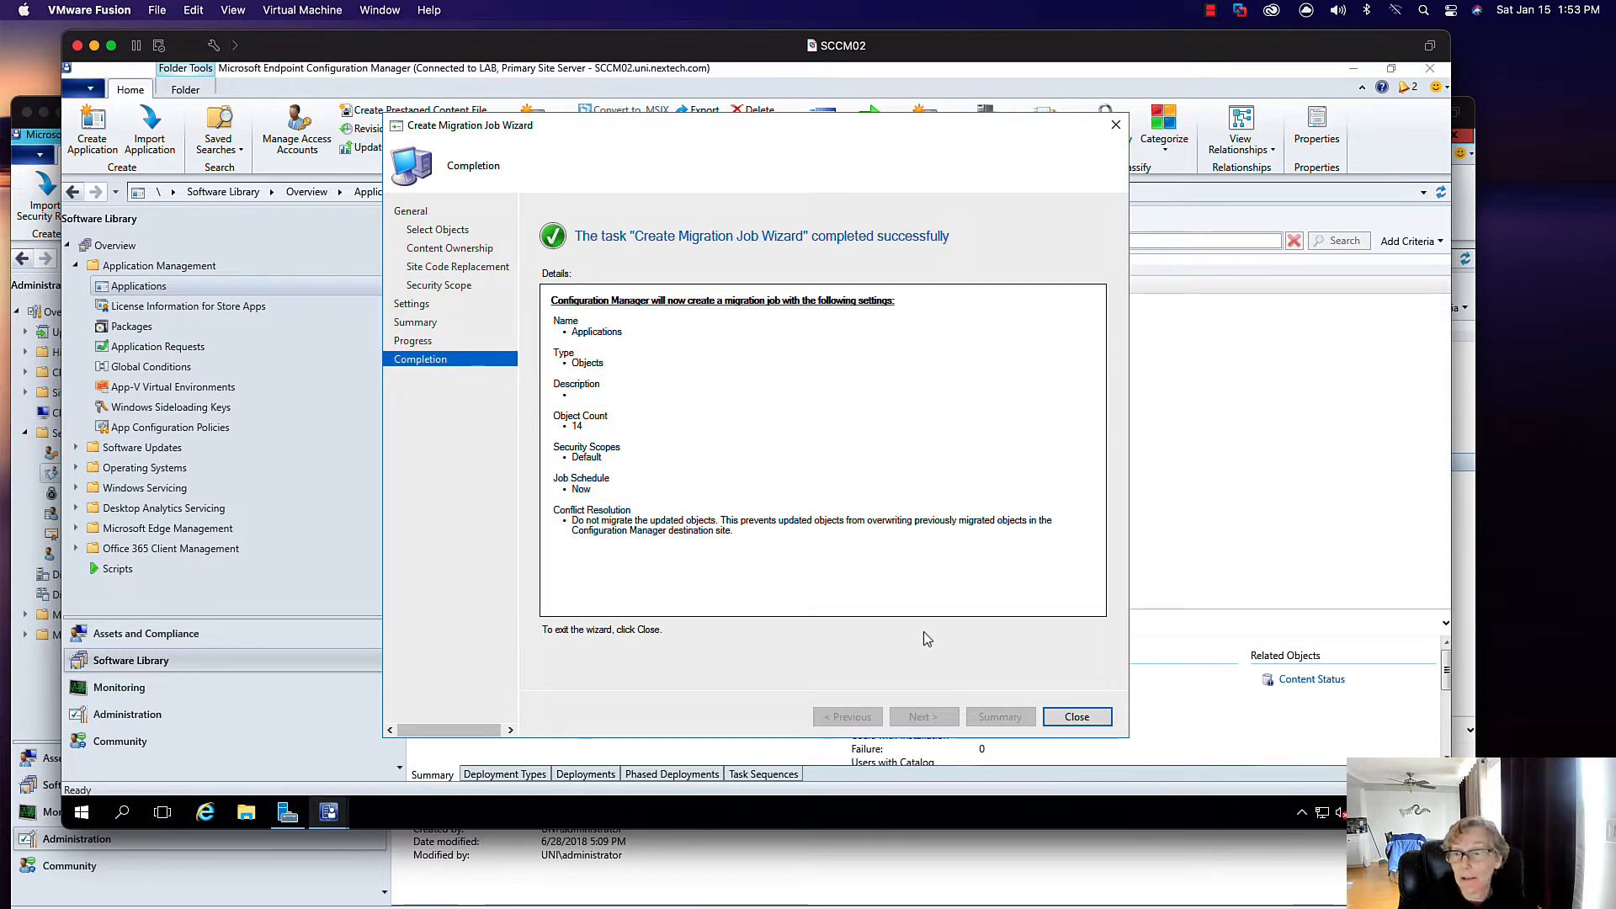
{"action": "left_click", "coordinate": [1076, 716]}
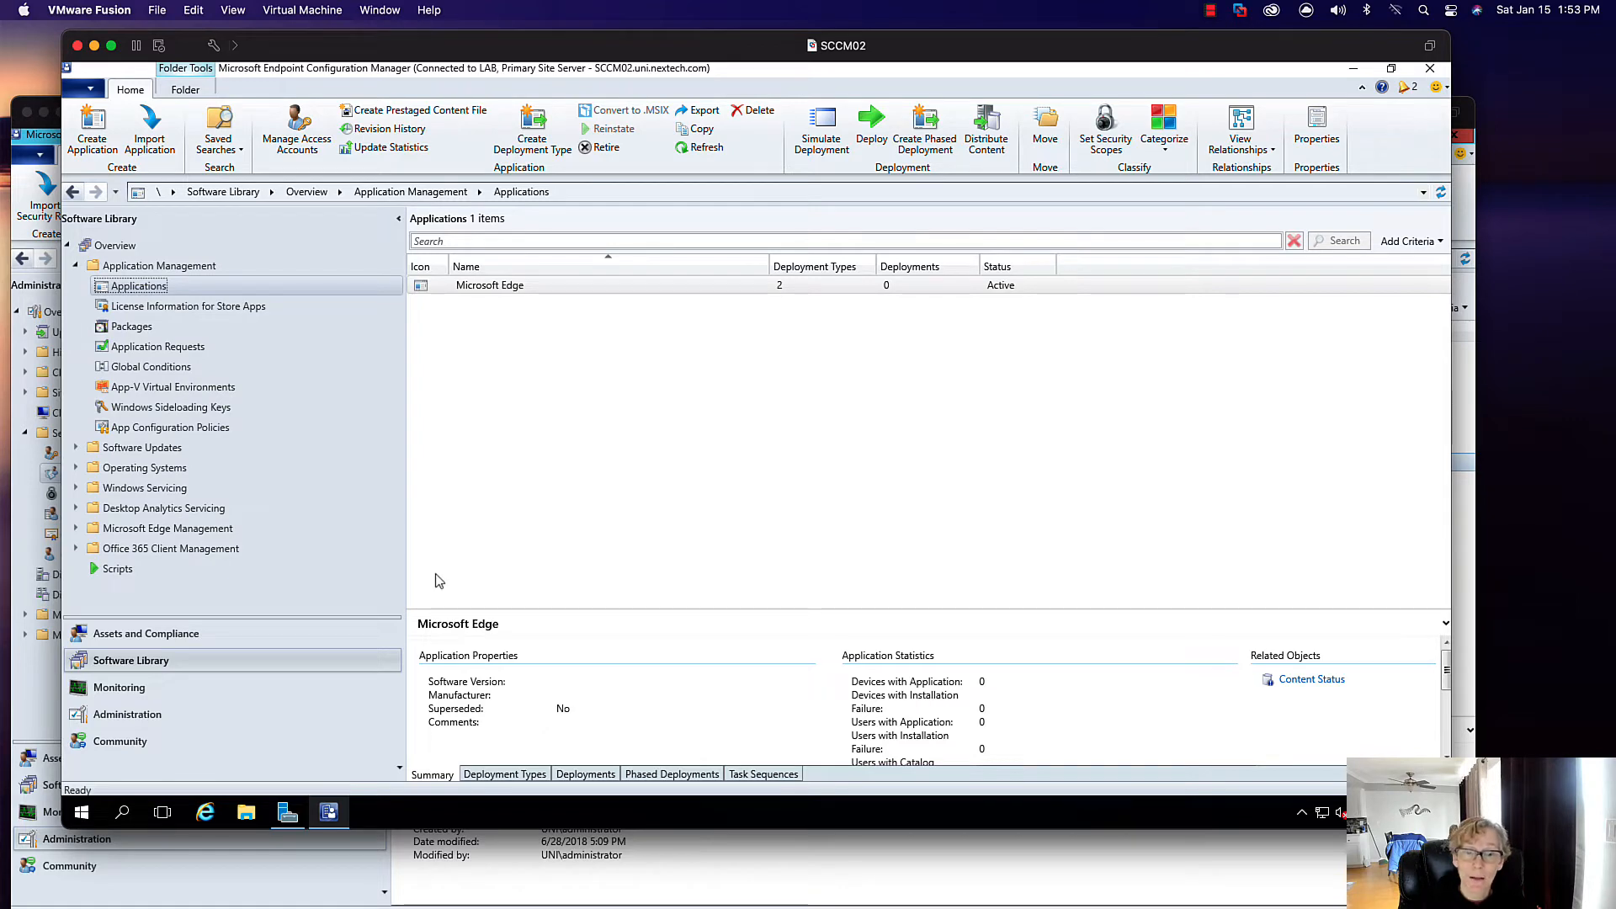
{"action": "left_click", "coordinate": [190, 714]}
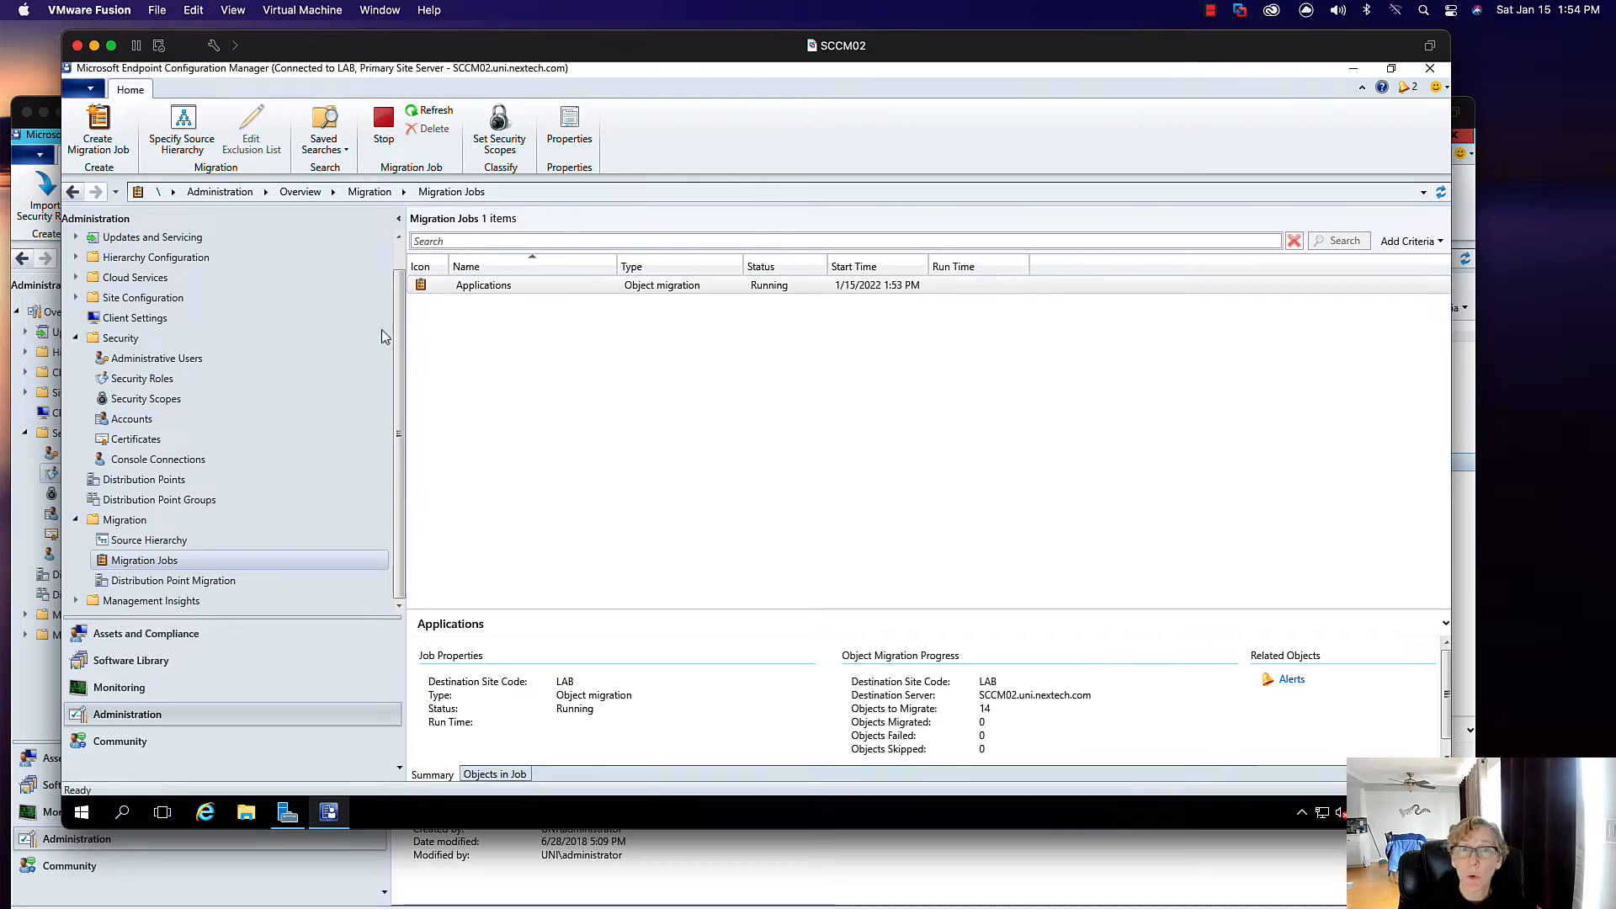
{"action": "left_click", "coordinate": [98, 128]}
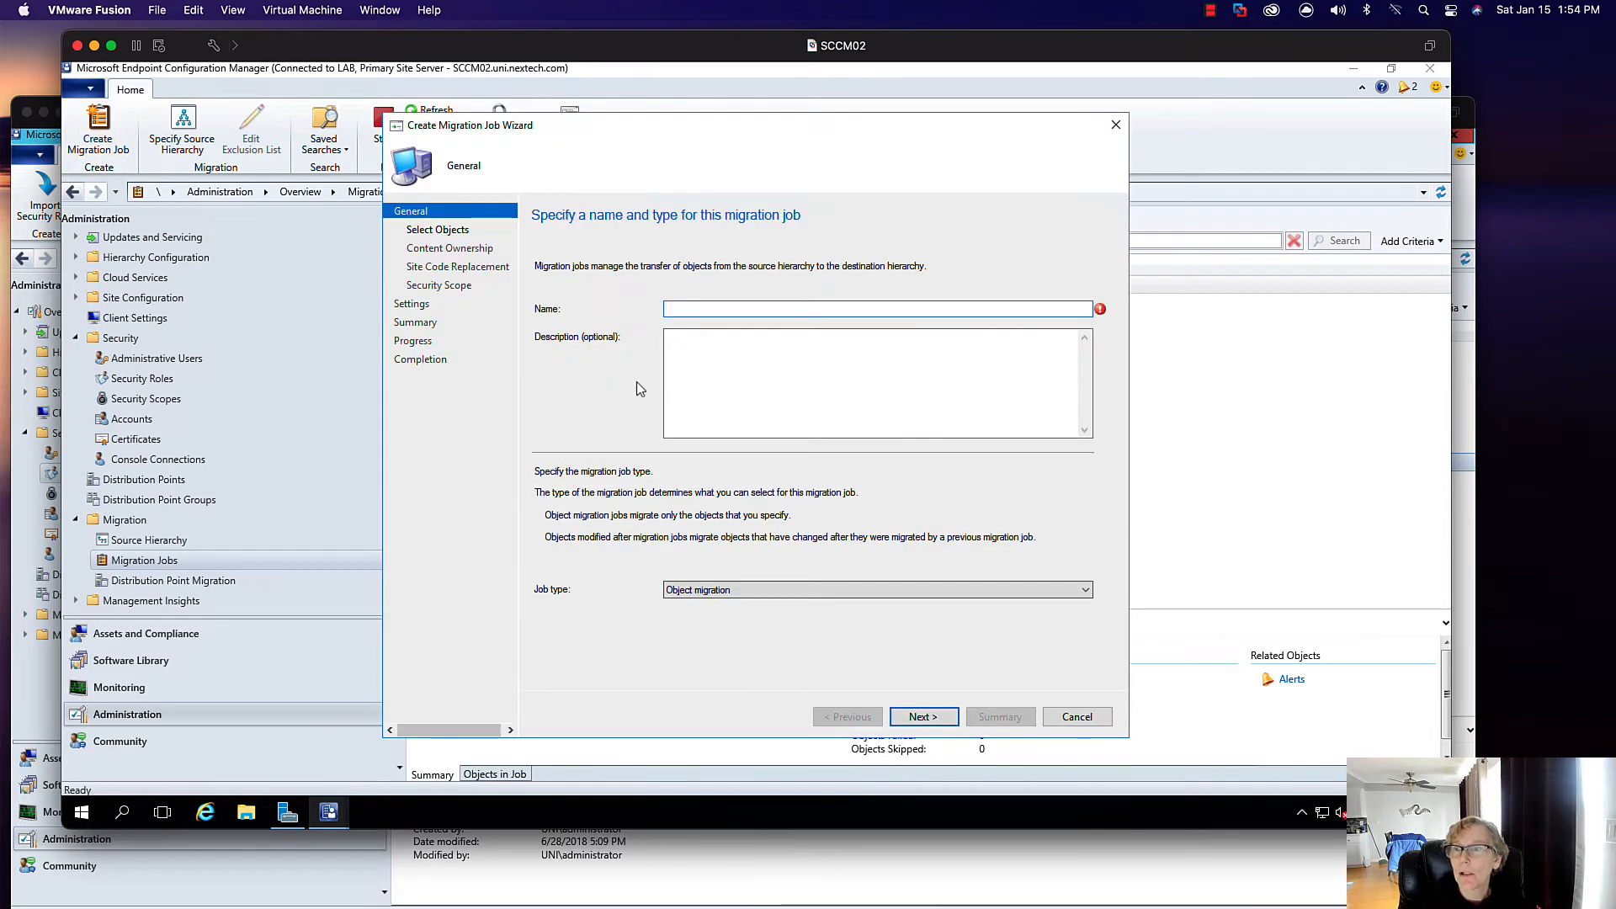
{"action": "type", "text": "Test"}
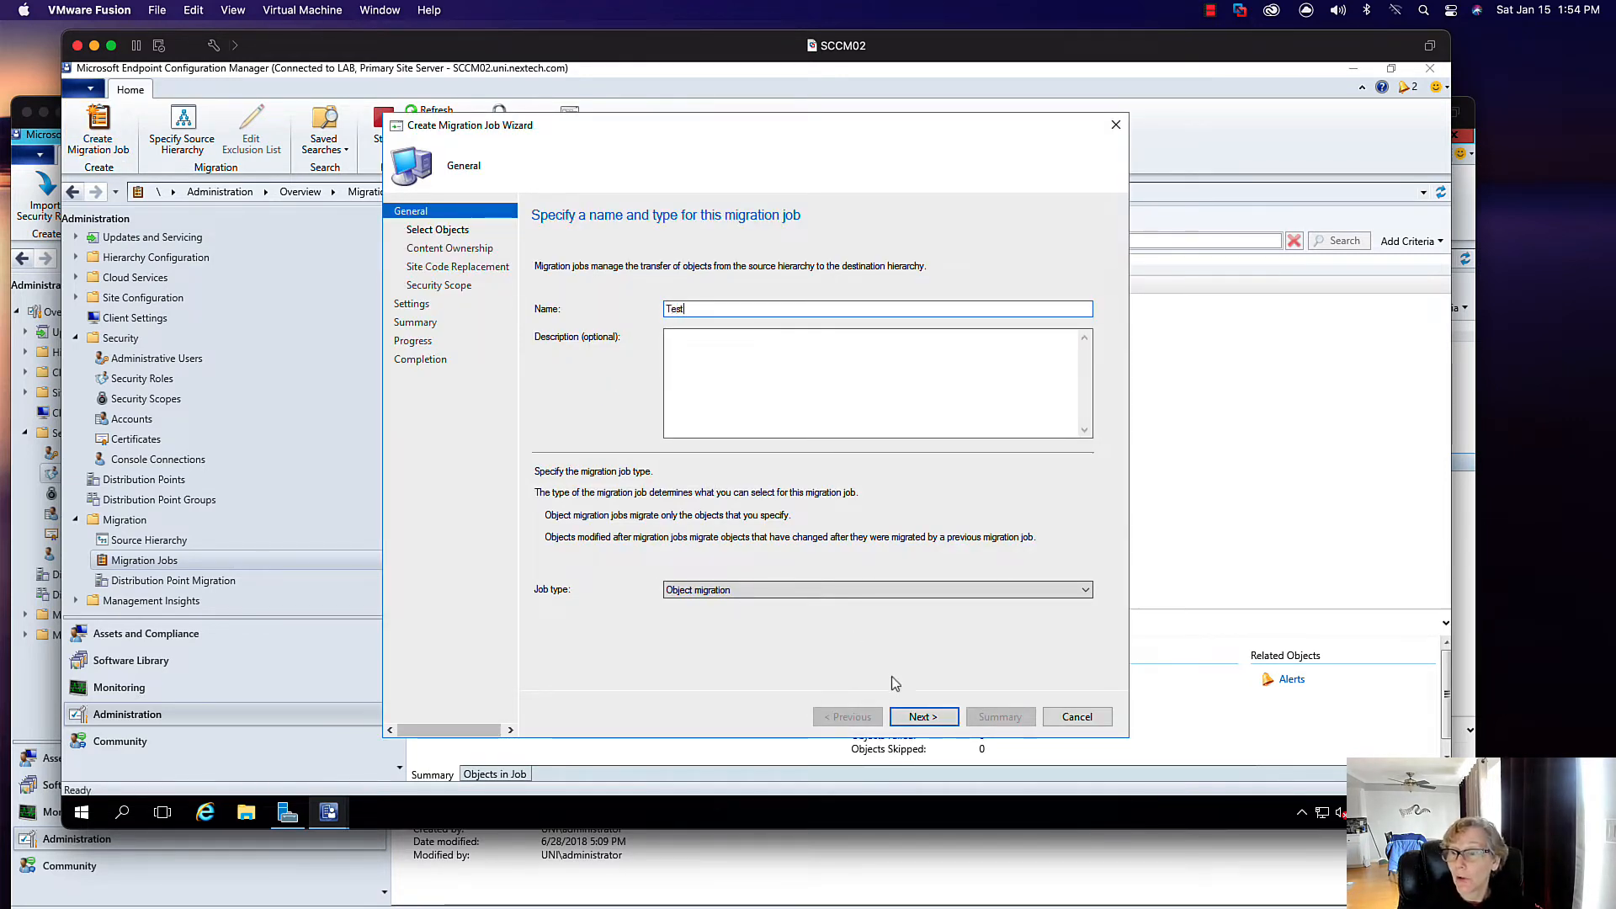
{"action": "left_click", "coordinate": [923, 717]}
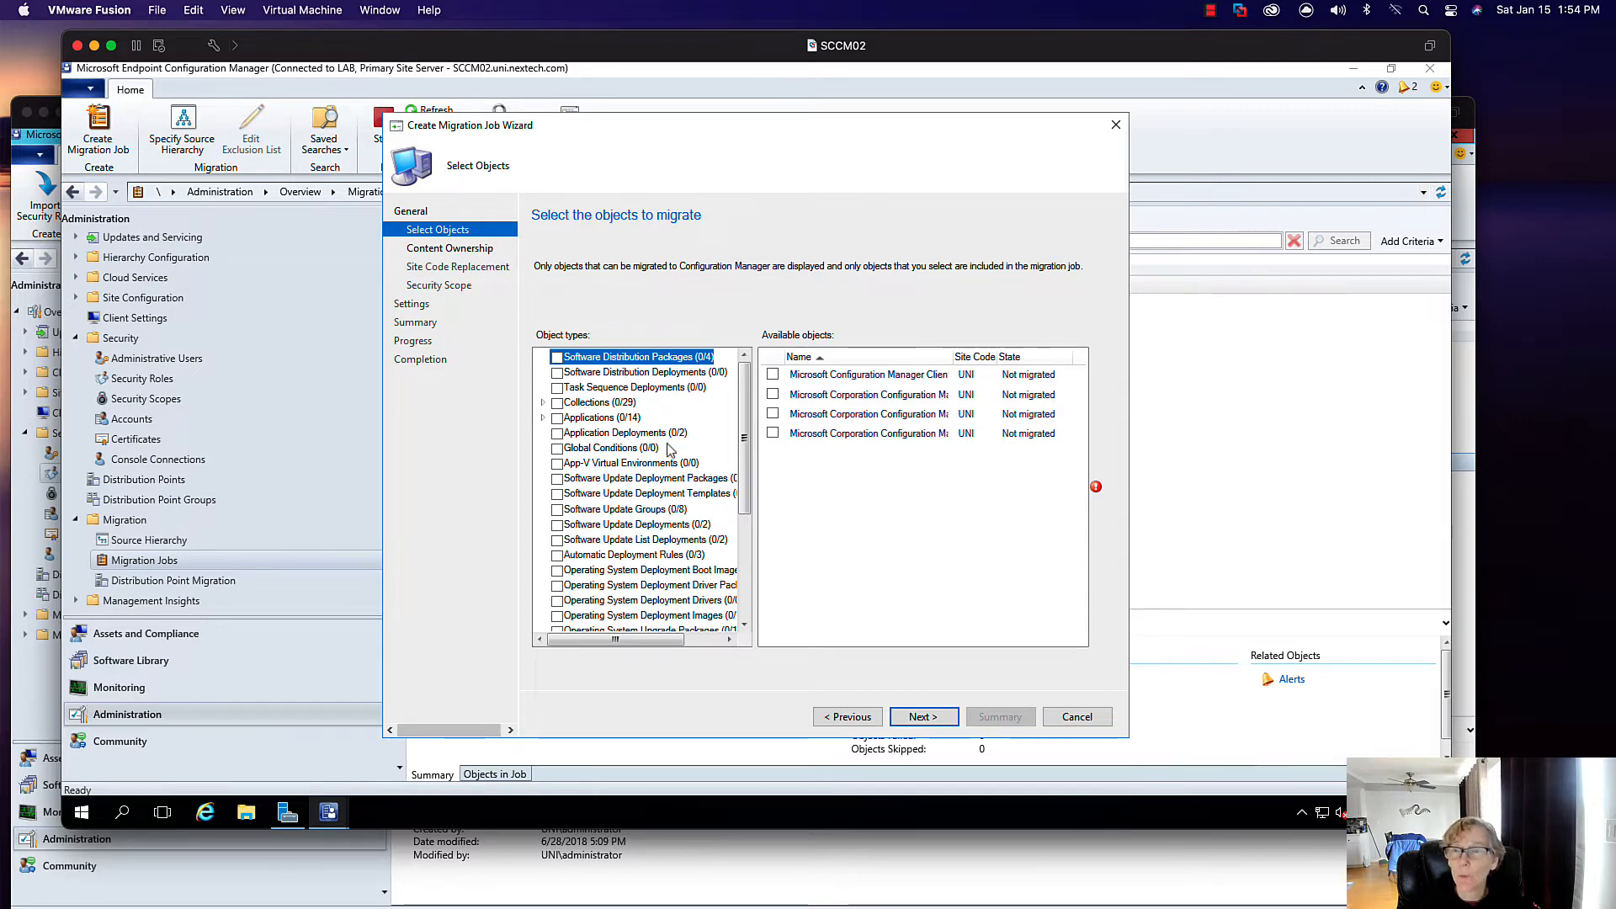
{"action": "scroll", "coordinate": [742, 411], "scroll_direction": "down", "scroll_amount": 2}
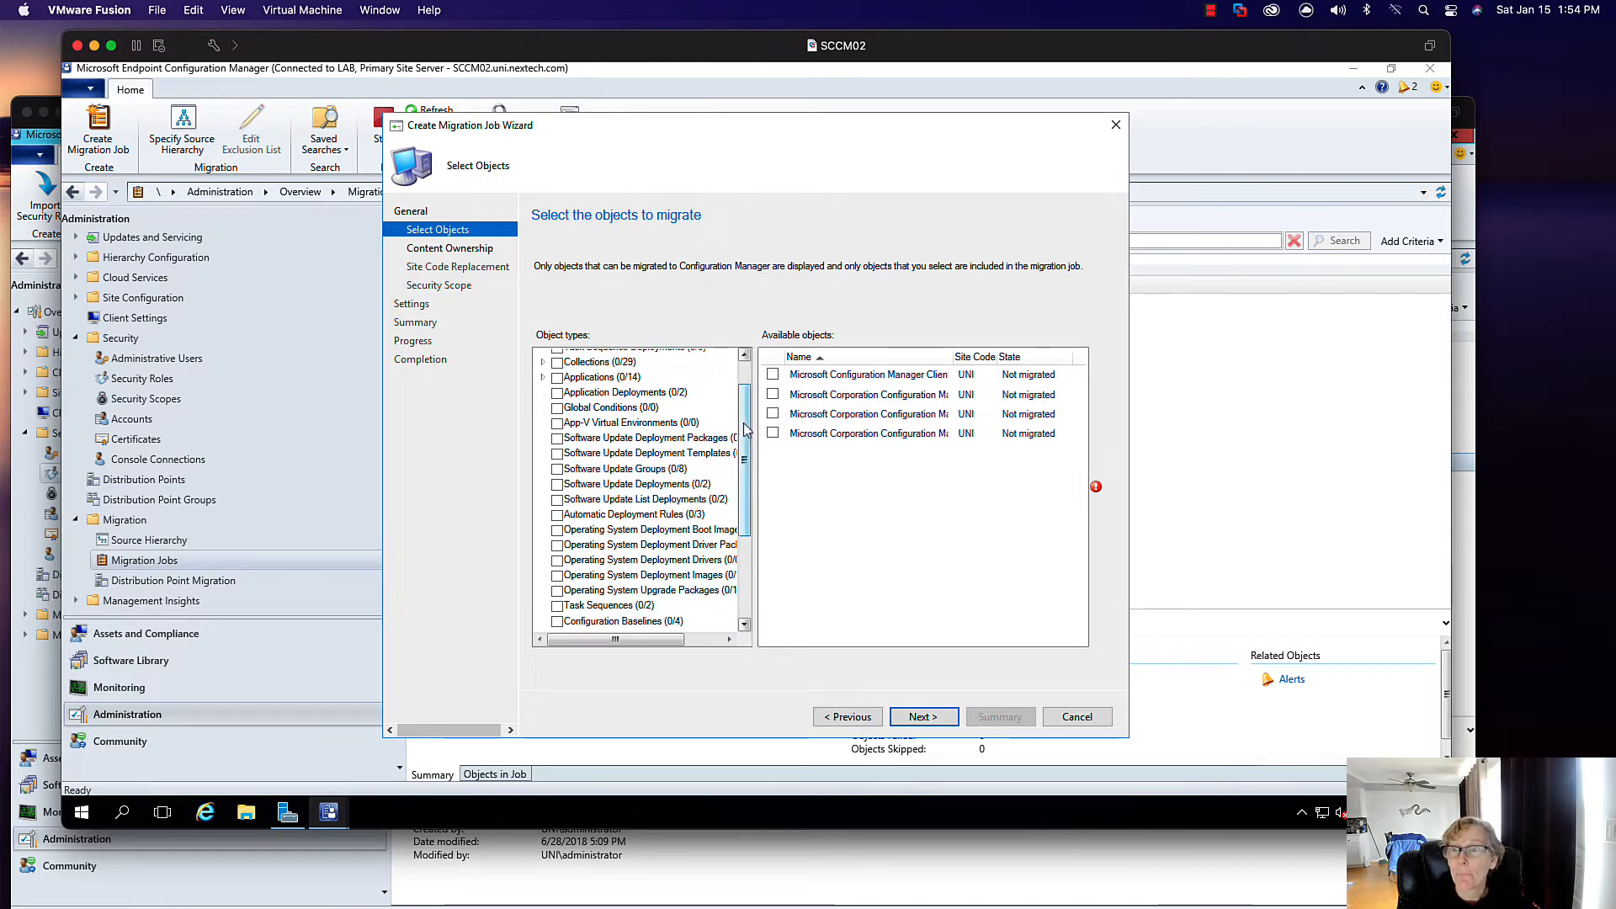
{"action": "scroll", "coordinate": [639, 404], "scroll_direction": "down", "scroll_amount": 2}
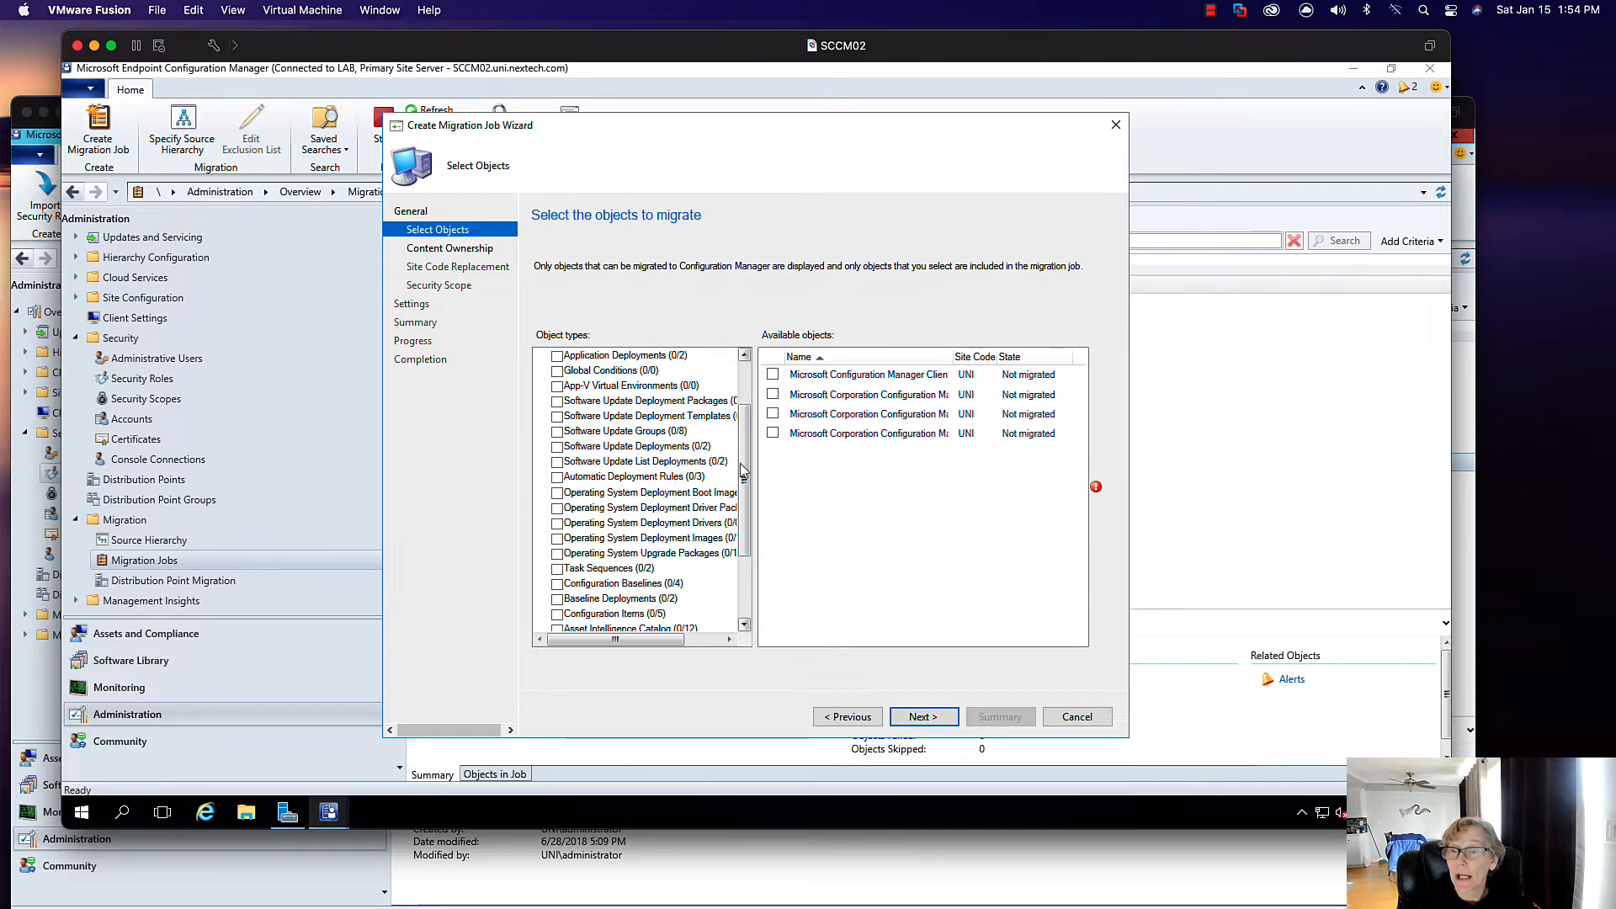
{"action": "left_click_drag", "start_coordinate": [742, 484], "coordinate": [743, 547]}
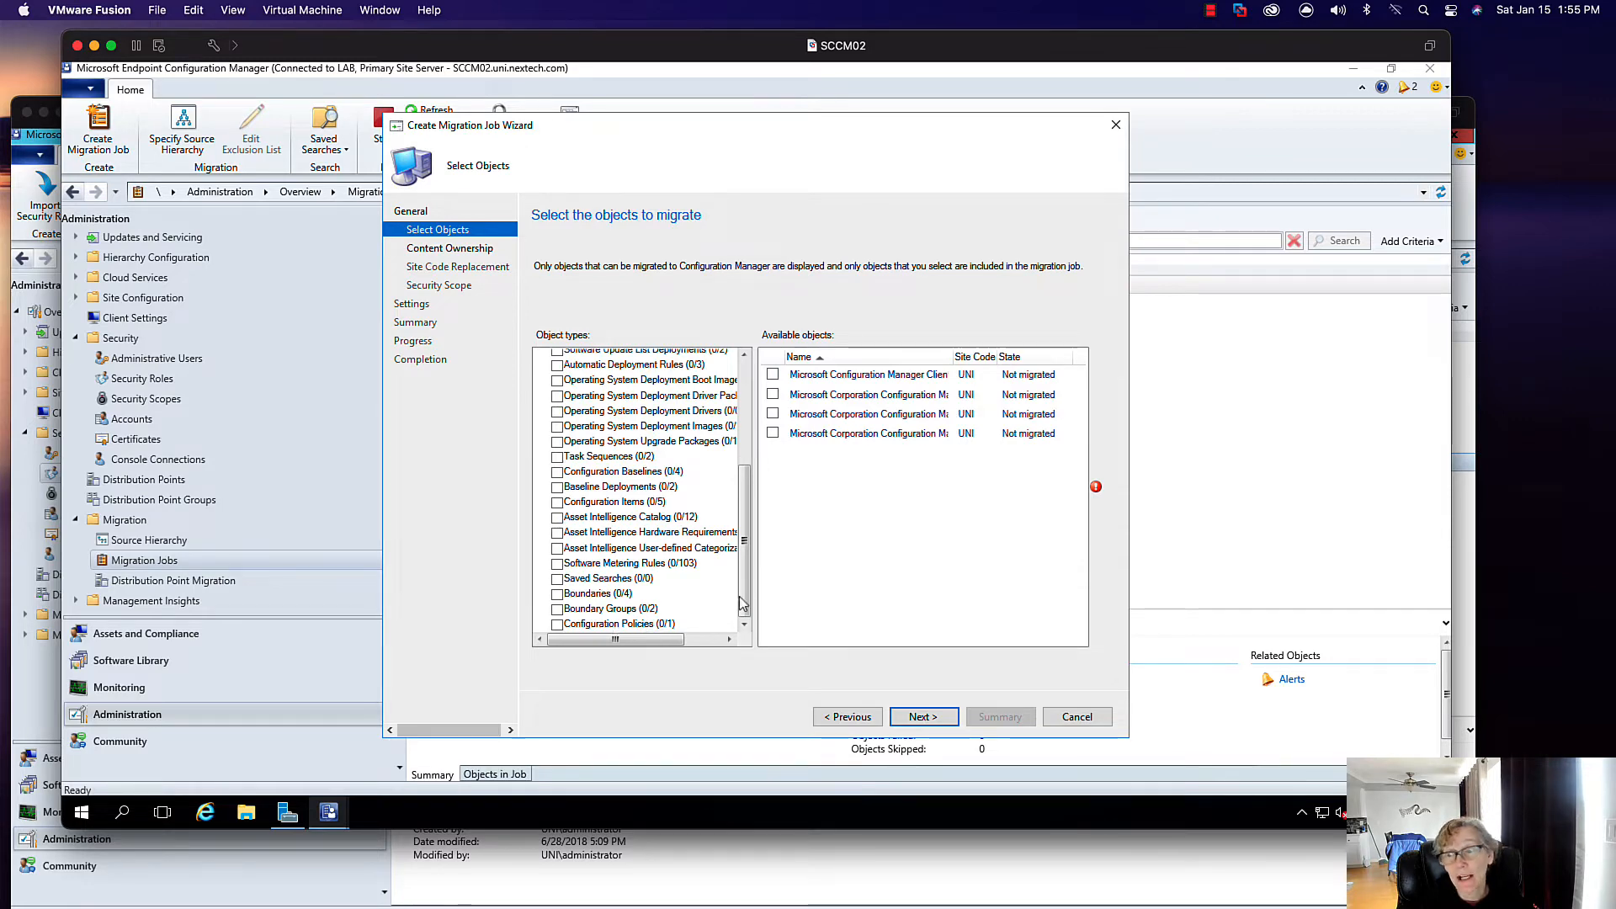
{"action": "scroll", "coordinate": [724, 589], "scroll_direction": "up", "scroll_amount": 4}
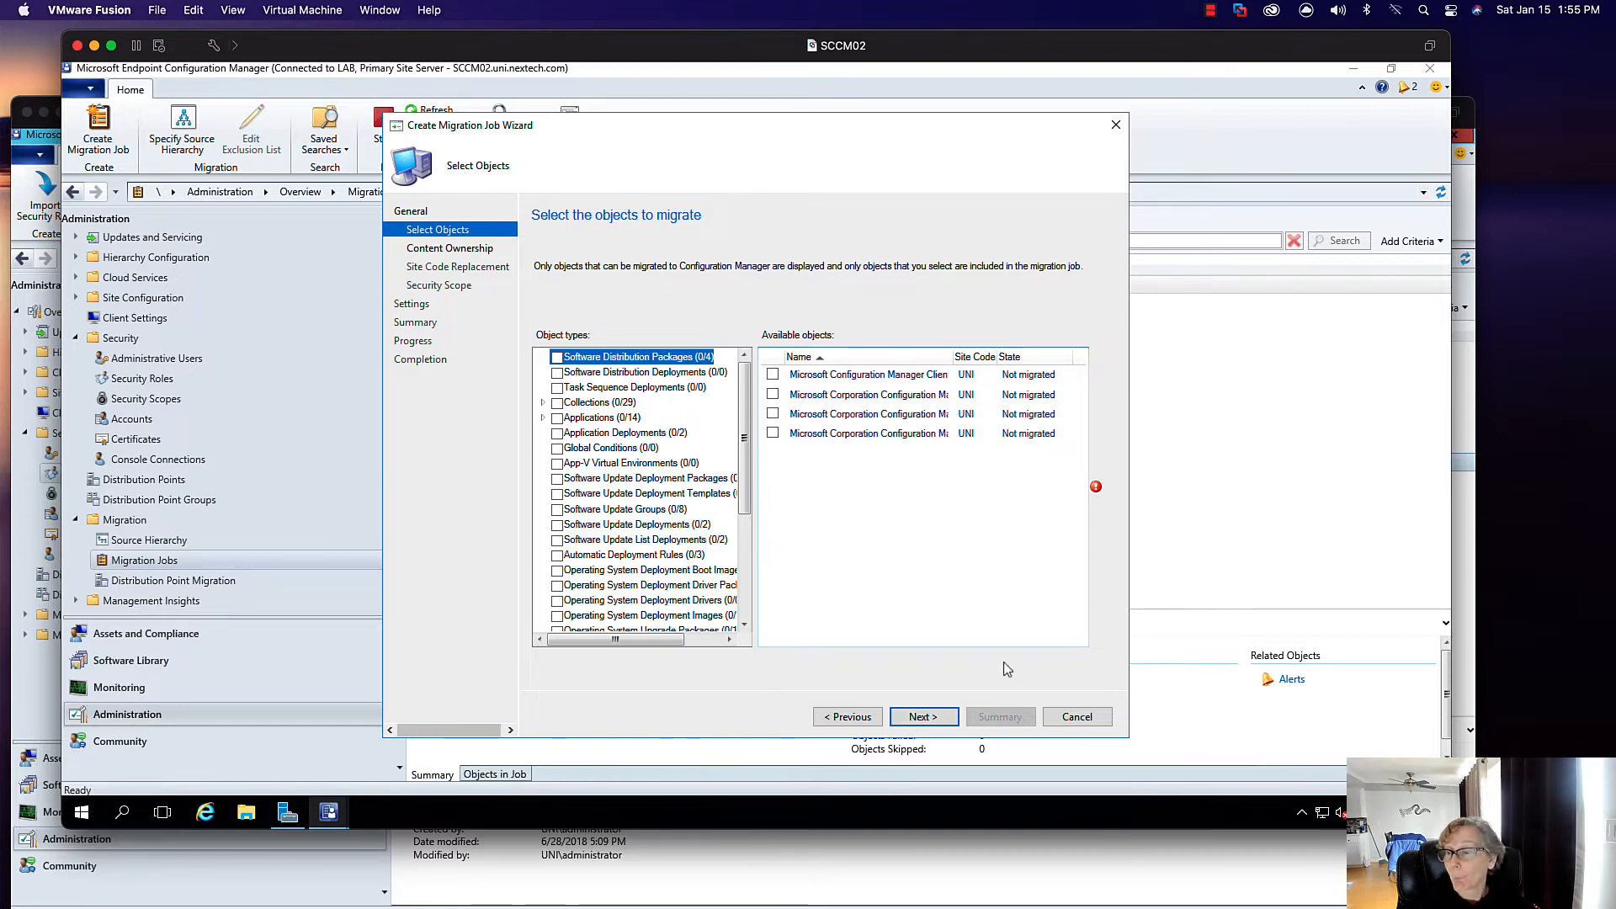
{"action": "left_click", "coordinate": [1077, 716]}
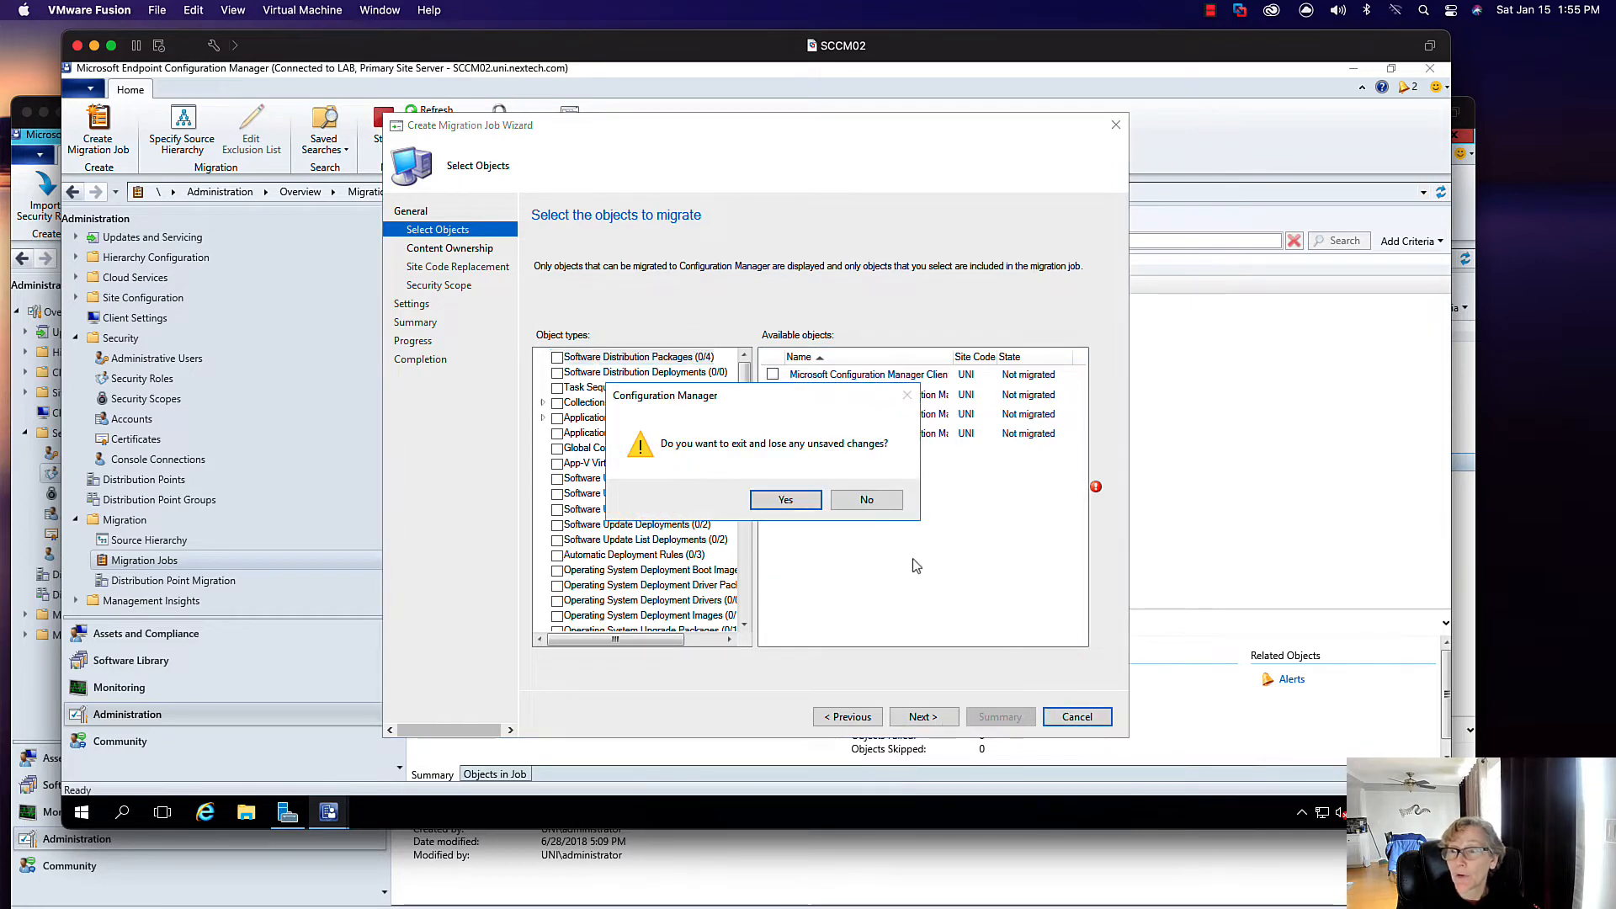
{"action": "left_click", "coordinate": [810, 500]}
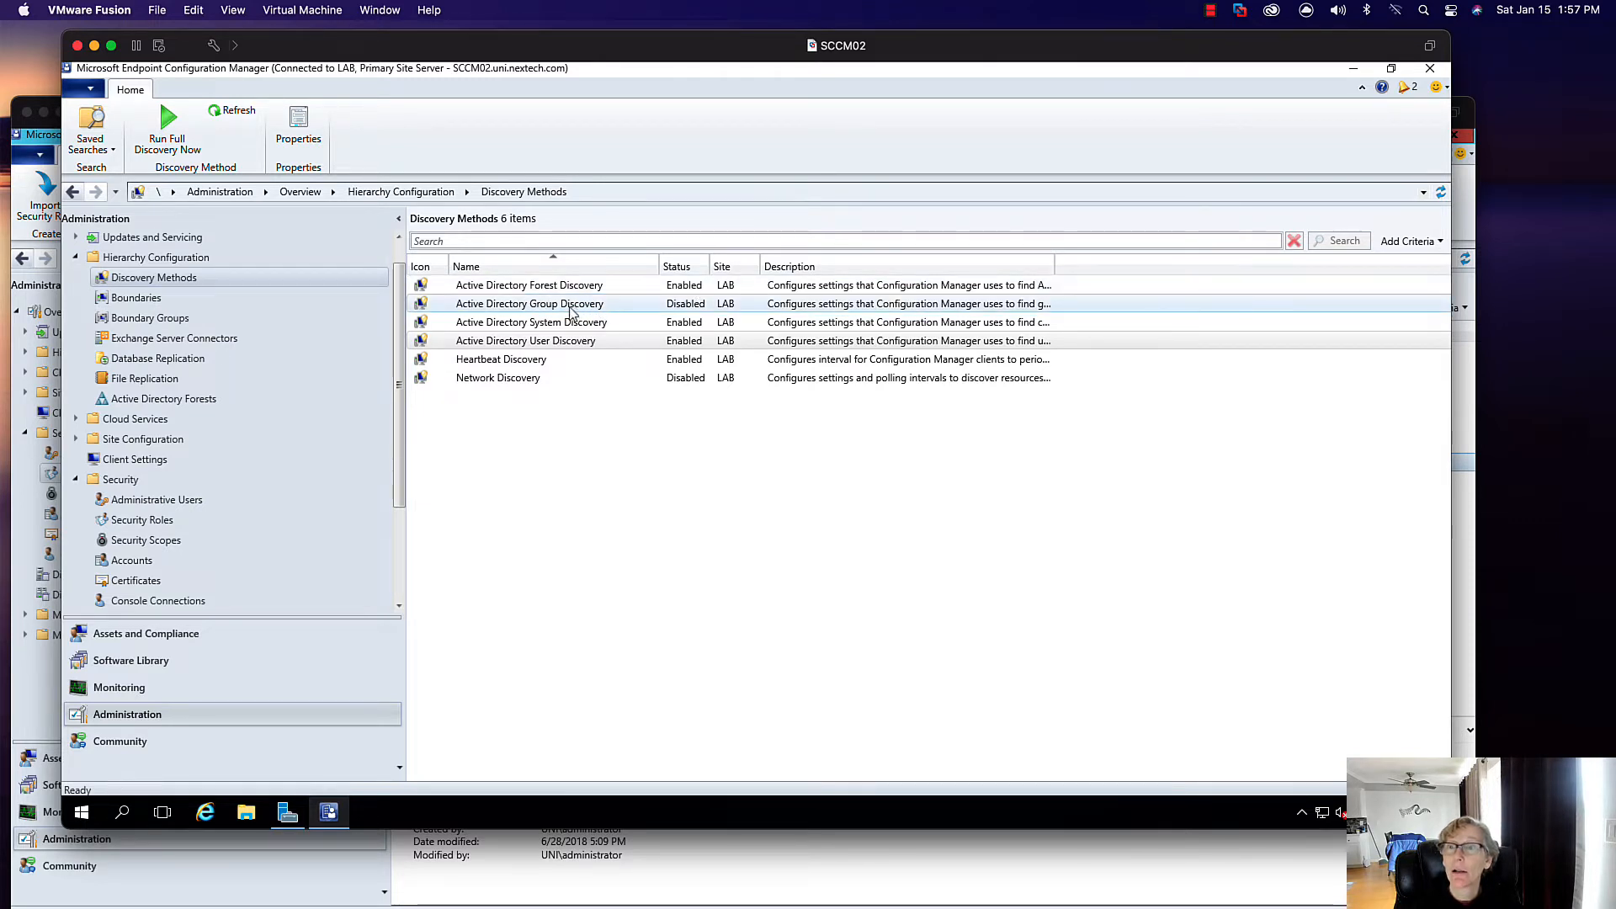
- Open Active Directory User Discovery properties, then view the 7 devices in Assets and Compliance
{"action": "left_click", "coordinate": [593, 340]}
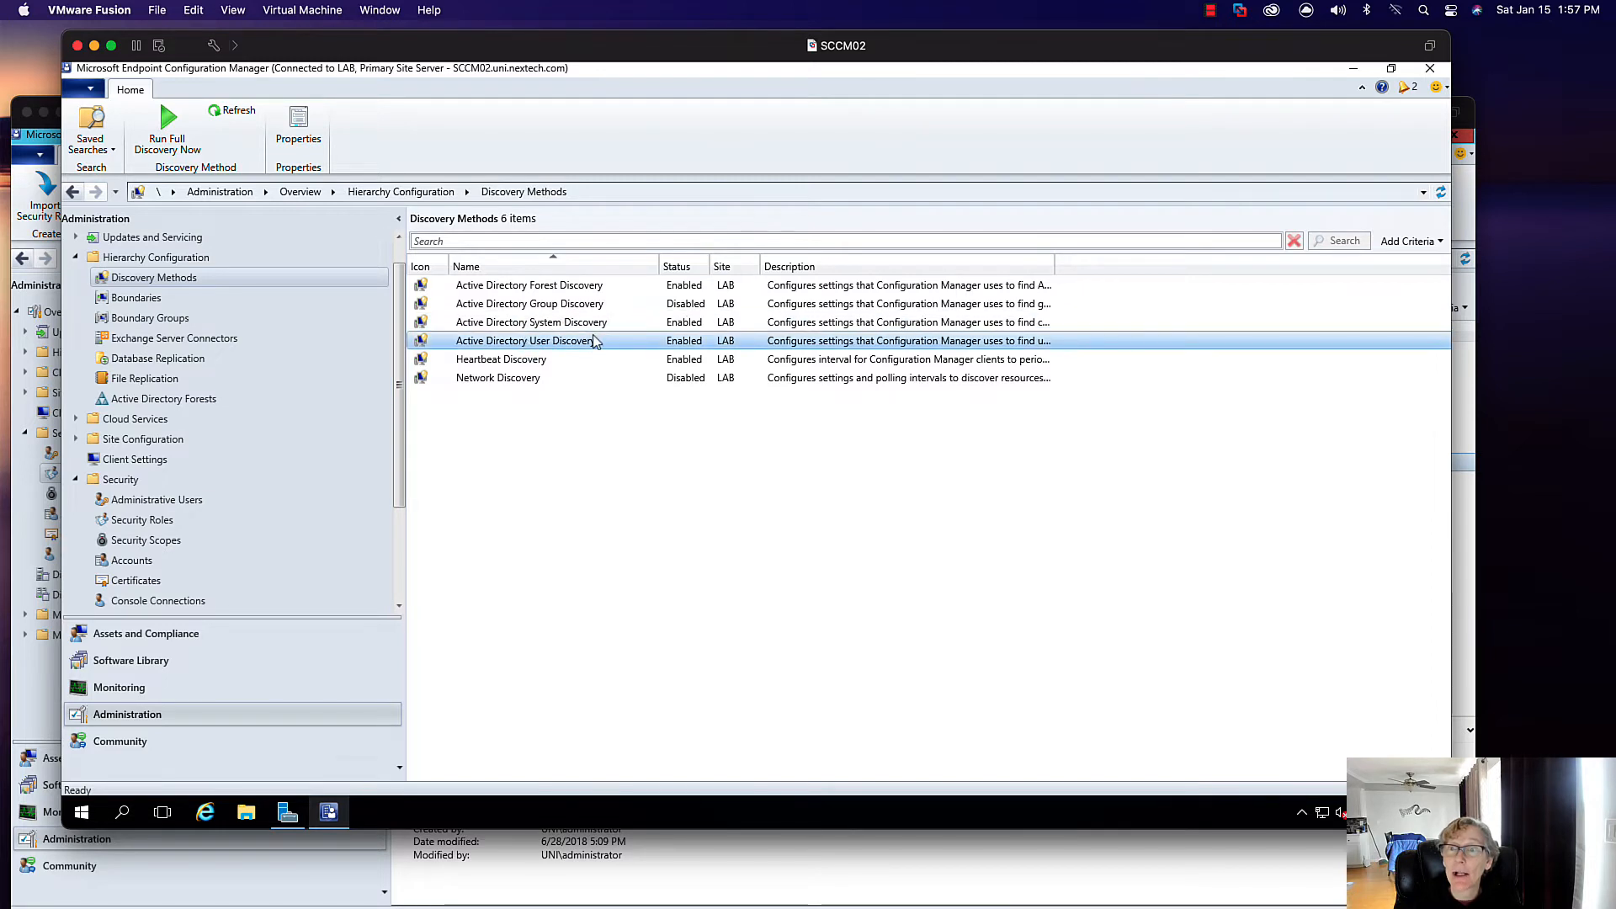
{"action": "double_click", "coordinate": [593, 342]}
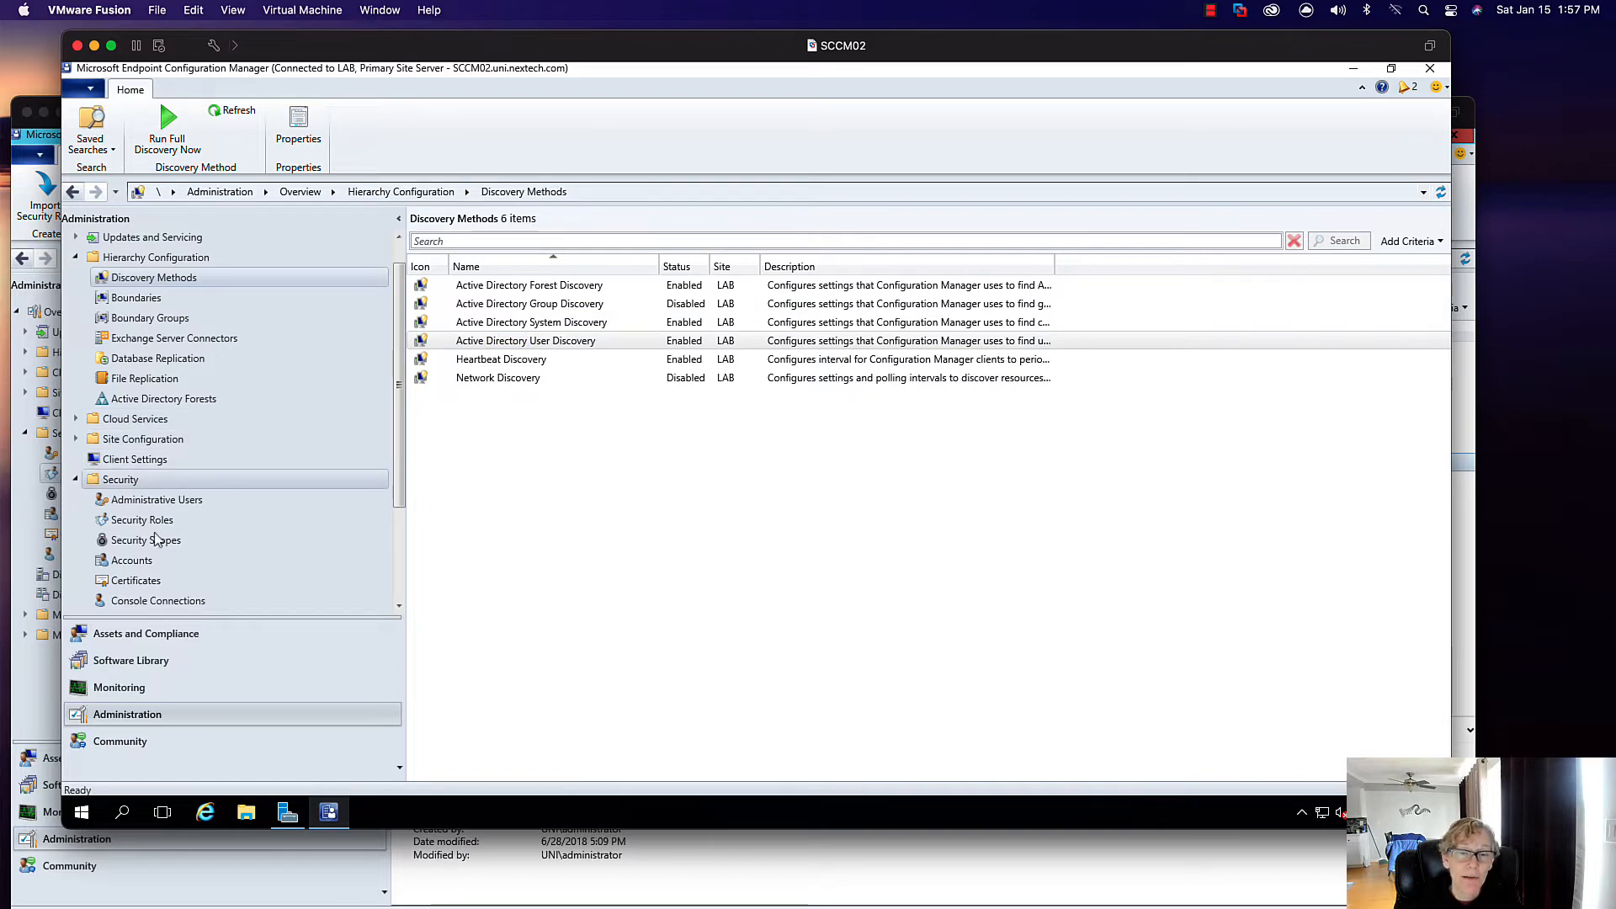
{"action": "left_click", "coordinate": [139, 634]}
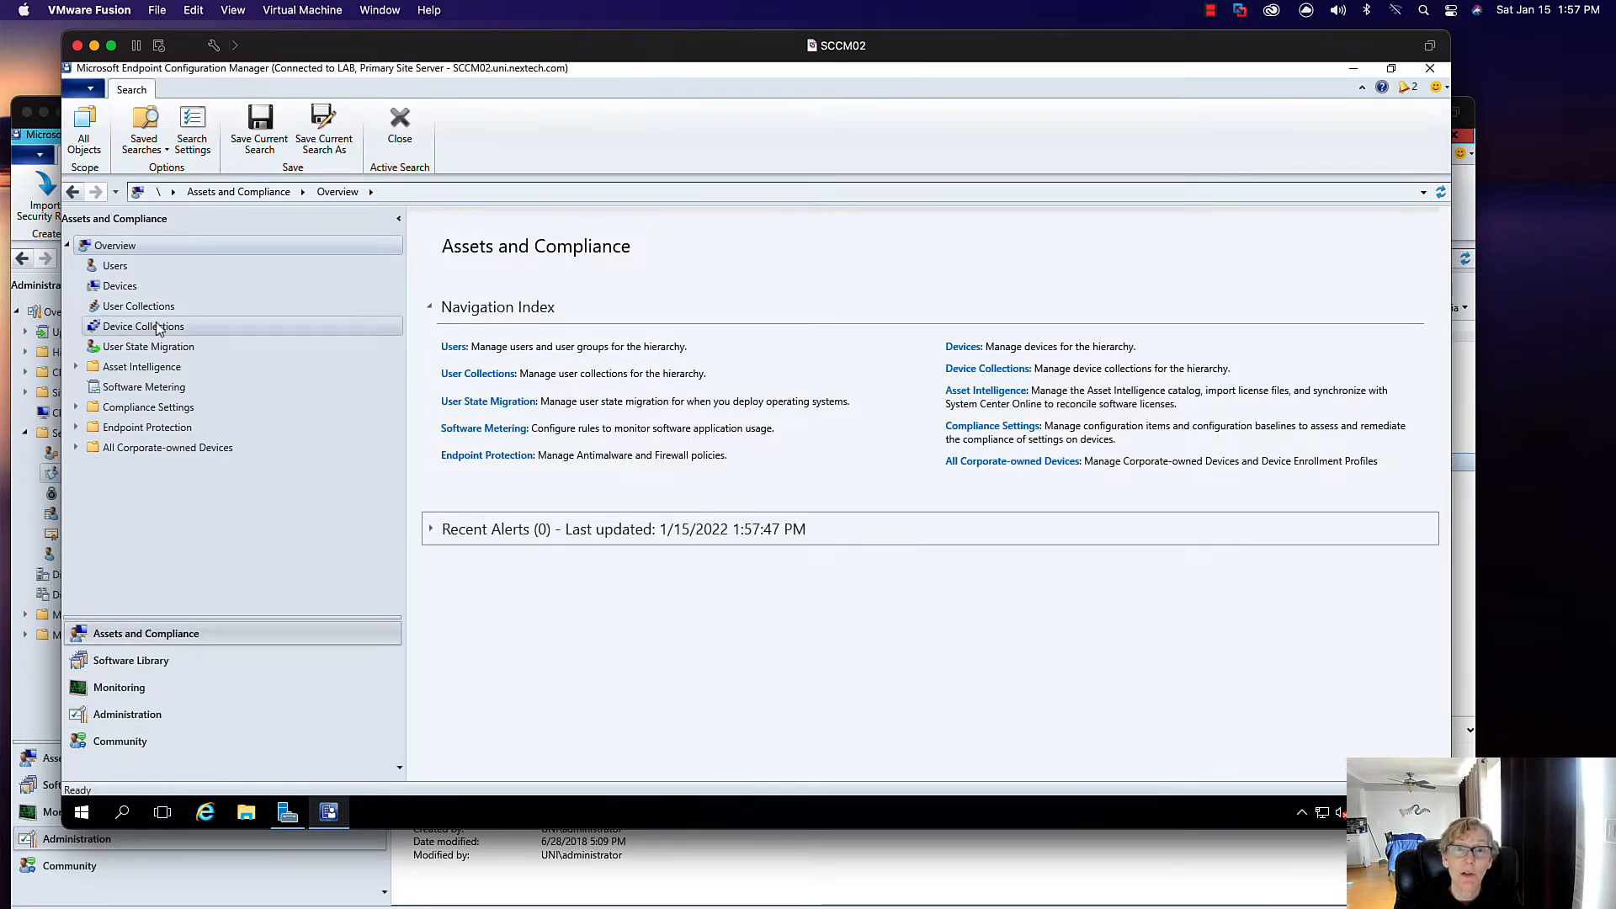
{"action": "left_click", "coordinate": [120, 286]}
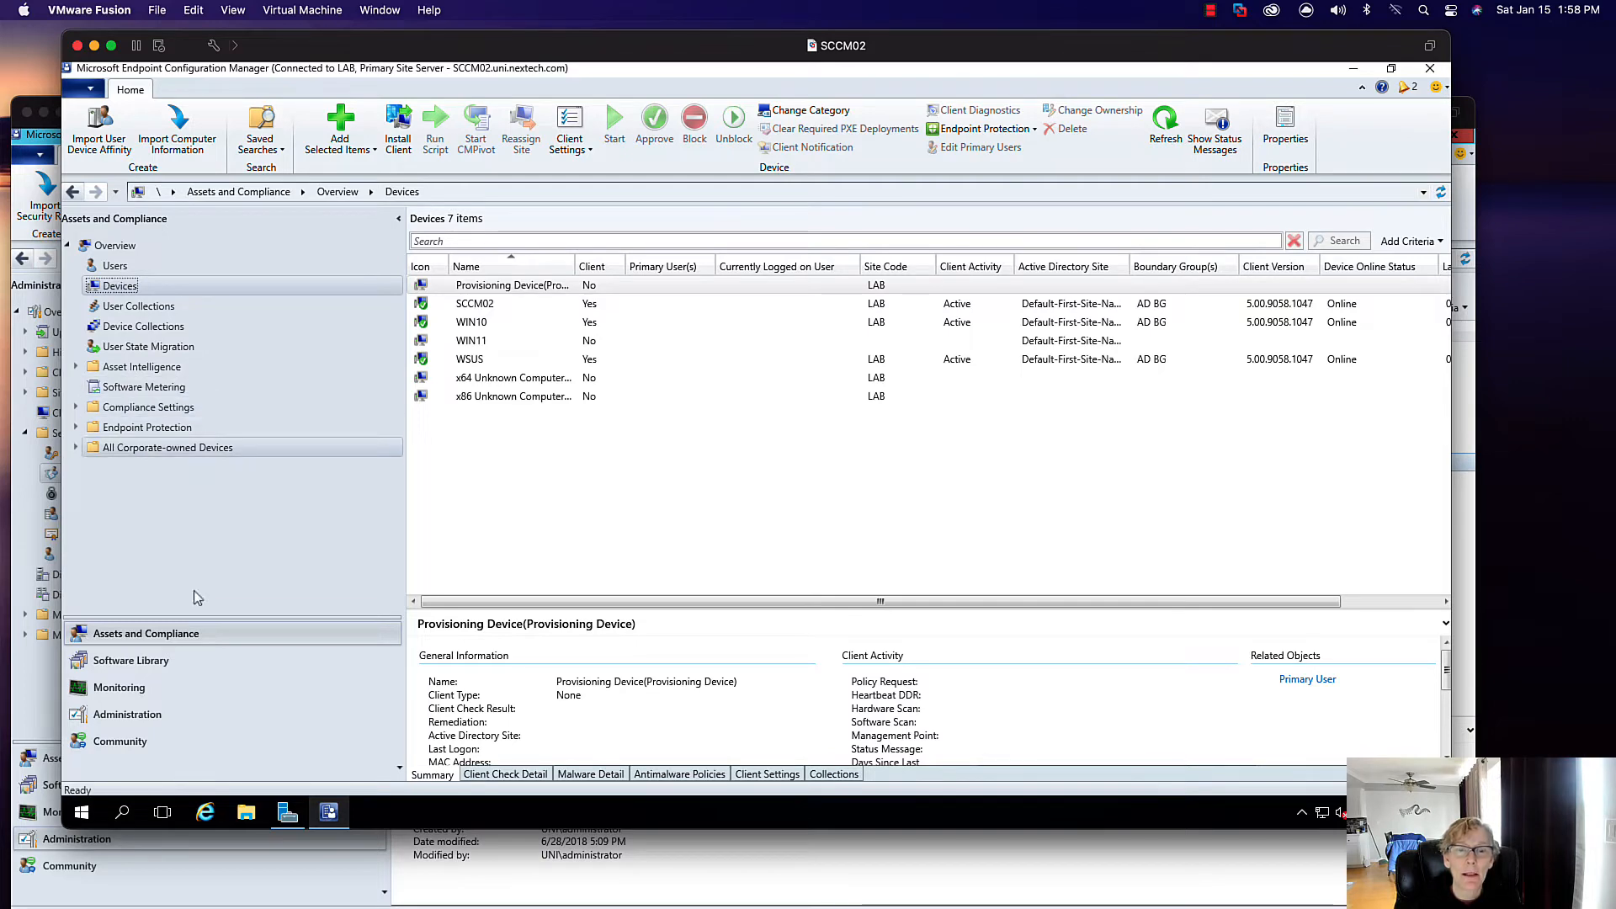
- Review all software updates and check the software update point synchronization status in Monitoring
{"action": "left_click", "coordinate": [130, 661]}
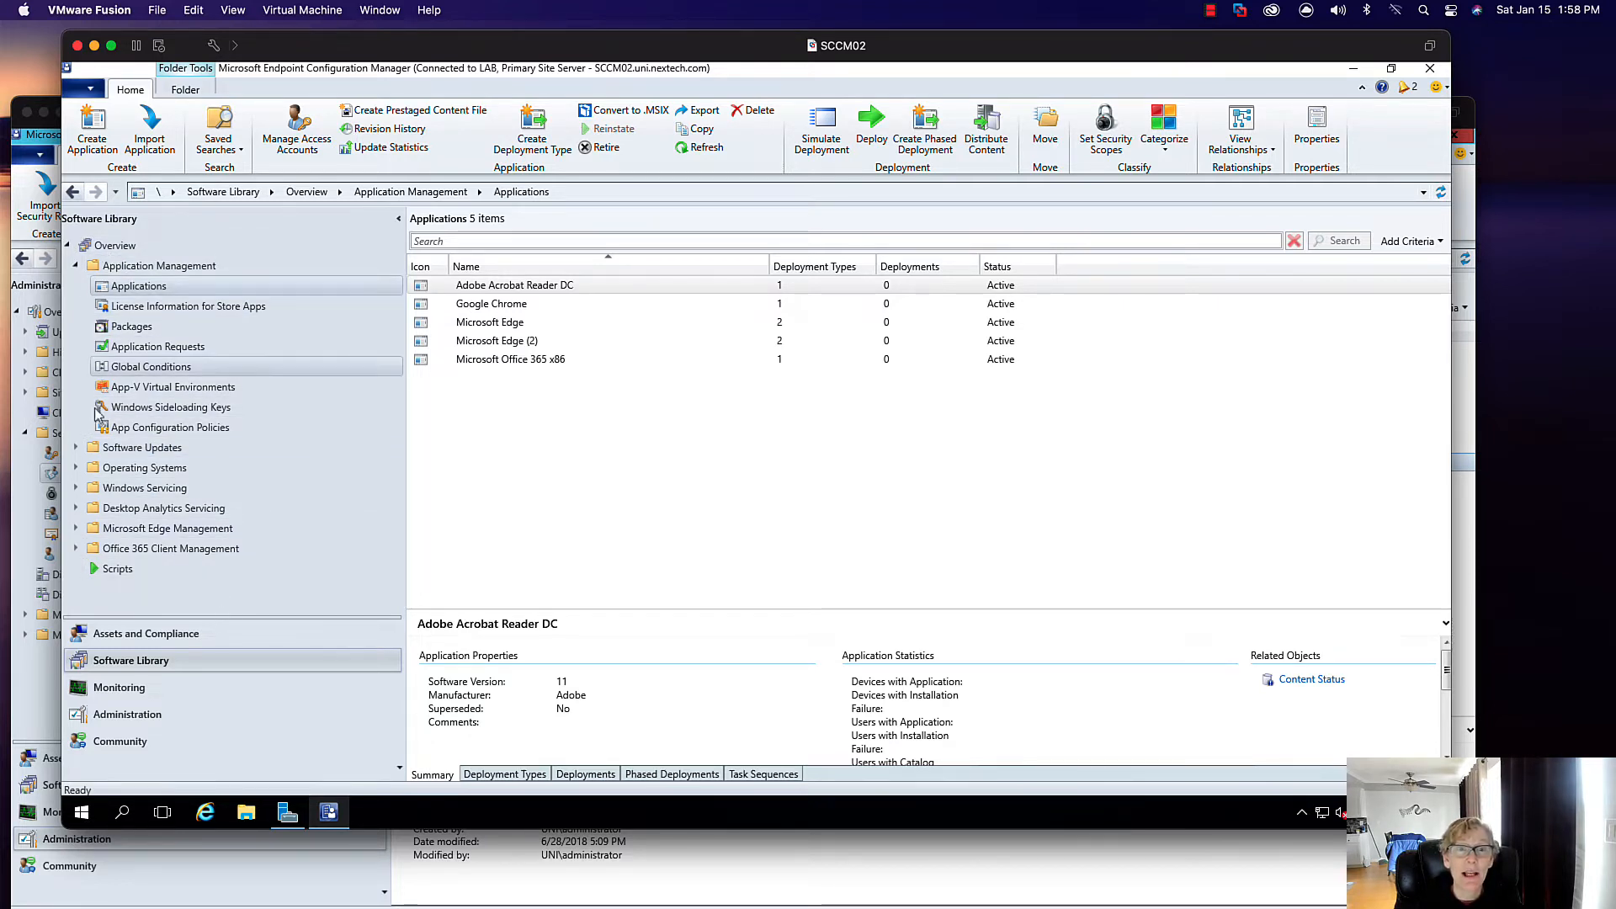
{"action": "left_click", "coordinate": [77, 448]}
{"action": "left_click", "coordinate": [127, 468]}
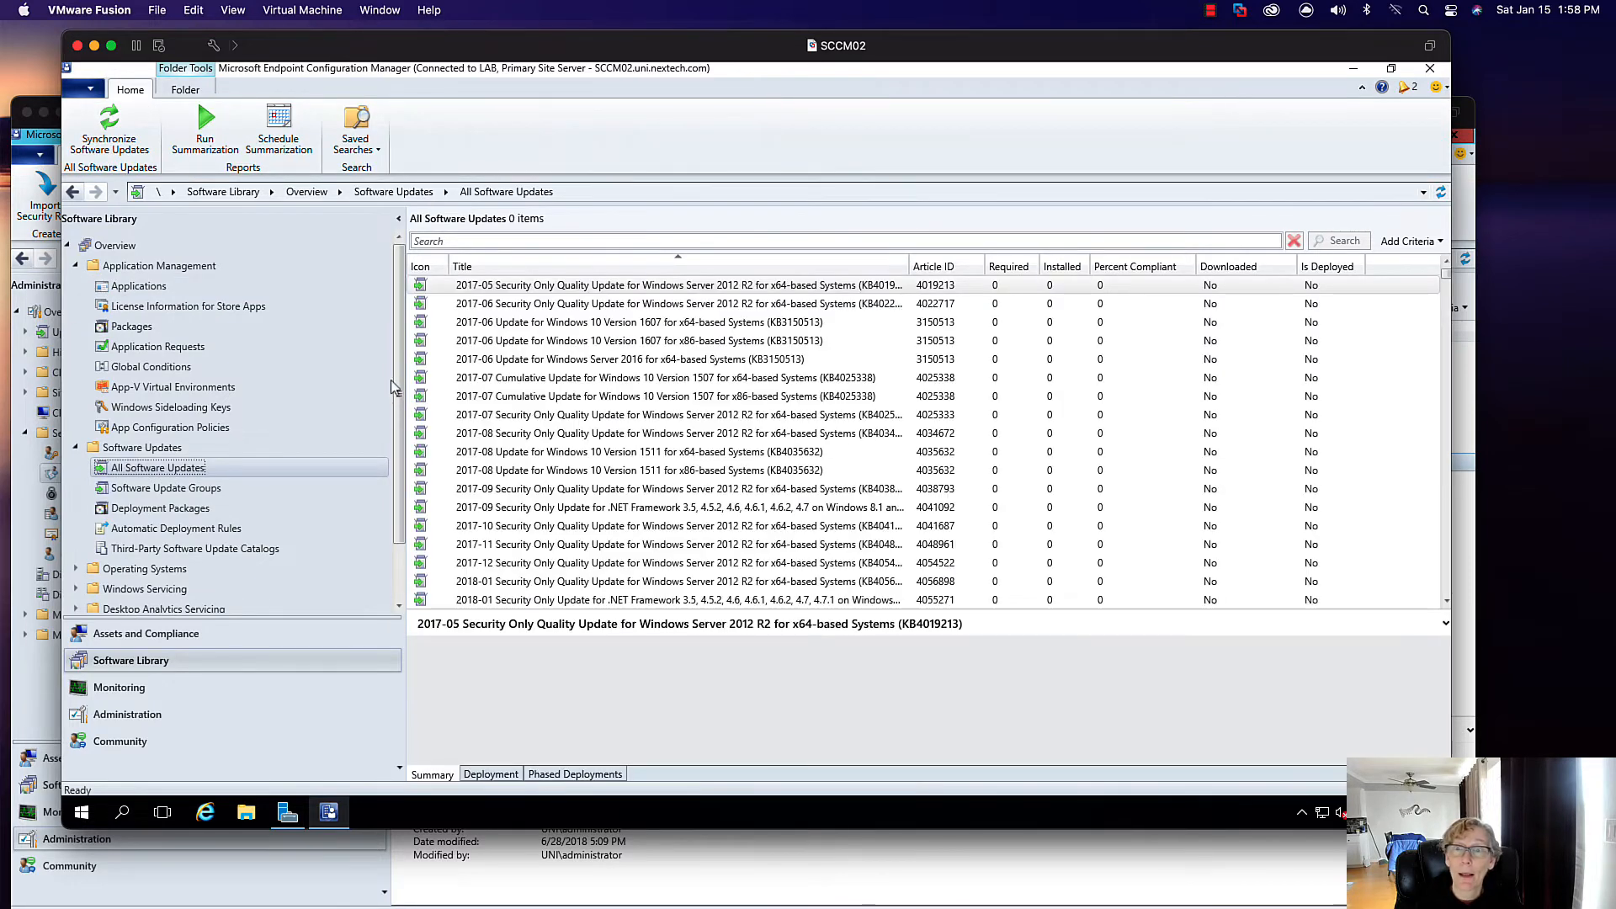
{"action": "left_click_drag", "start_coordinate": [398, 405], "coordinate": [398, 462]}
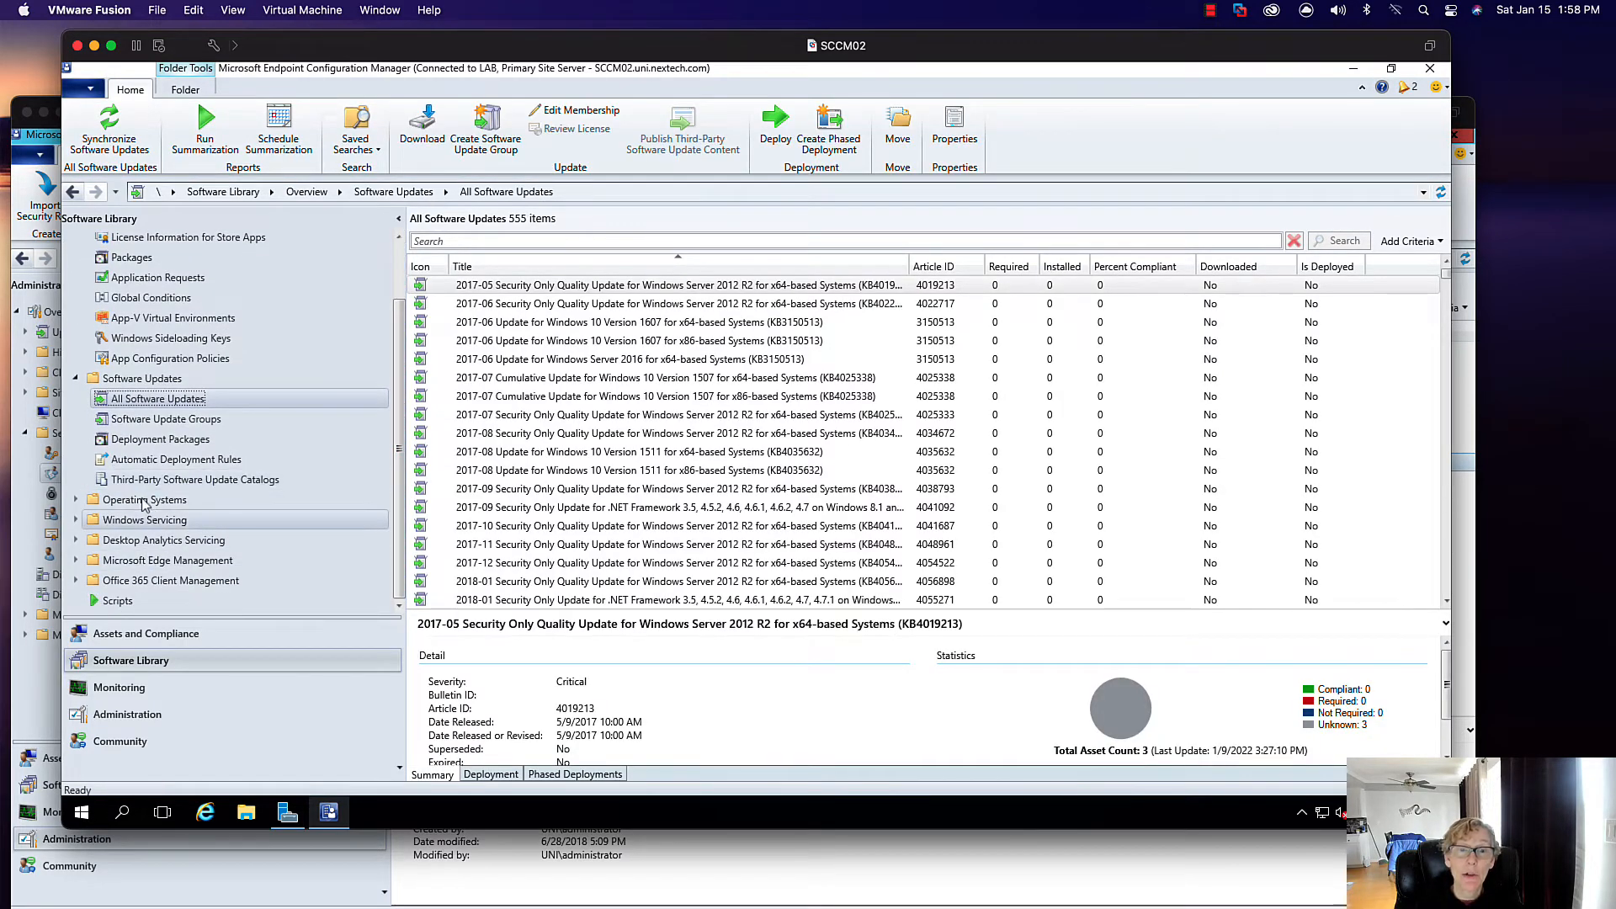
{"action": "left_click", "coordinate": [108, 689]}
{"action": "left_click", "coordinate": [248, 399]}
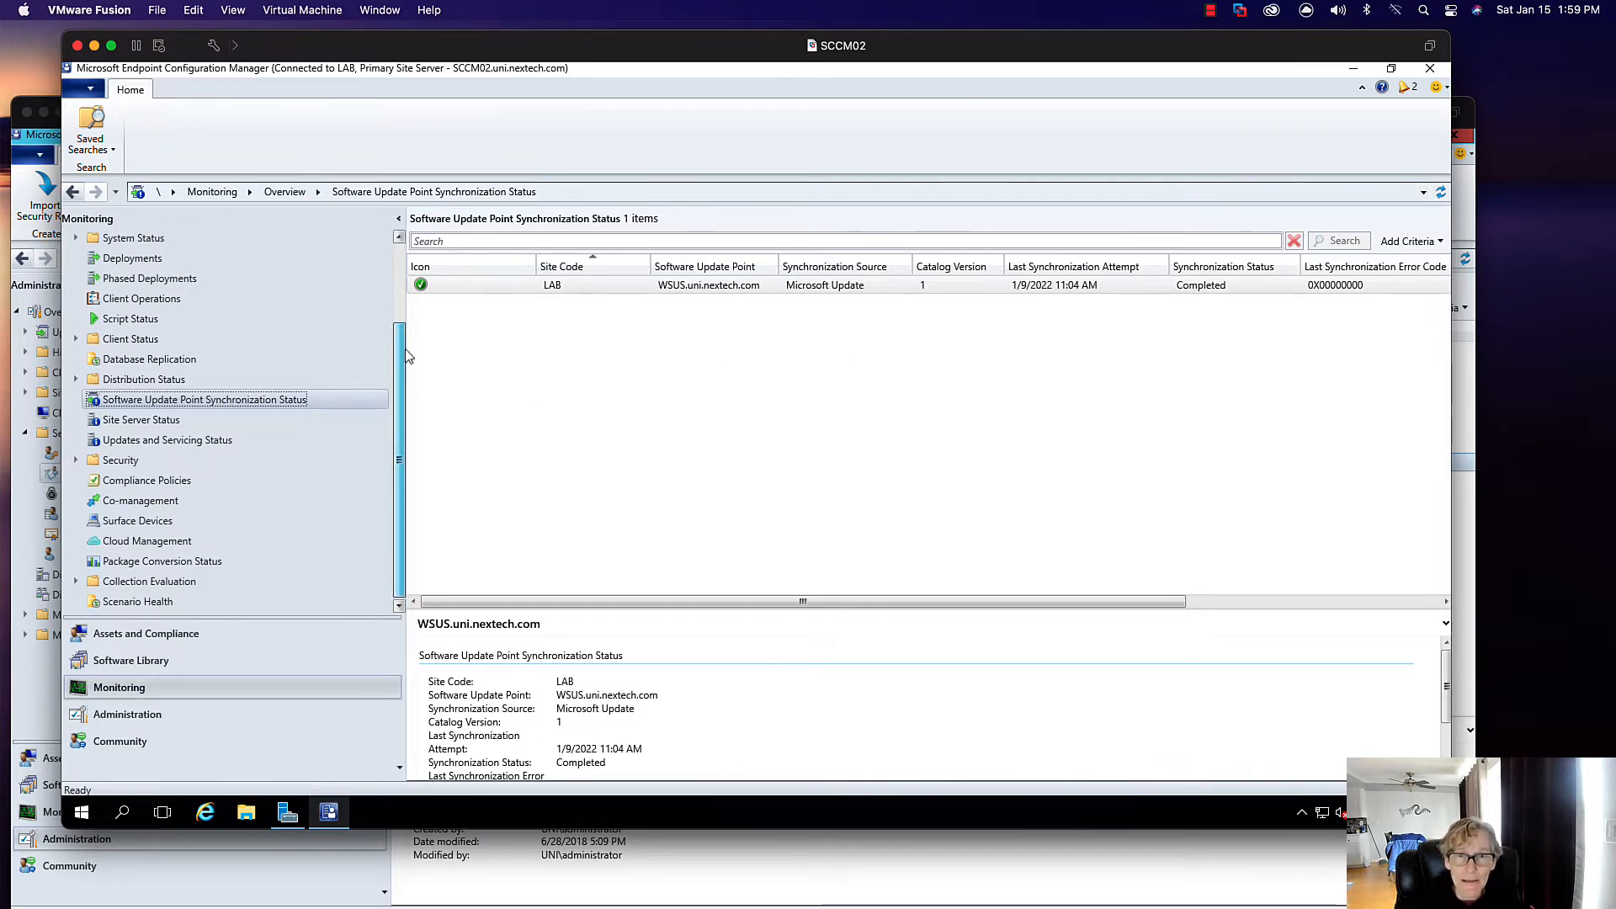
{"action": "scroll", "coordinate": [400, 383], "scroll_direction": "up", "scroll_amount": 2}
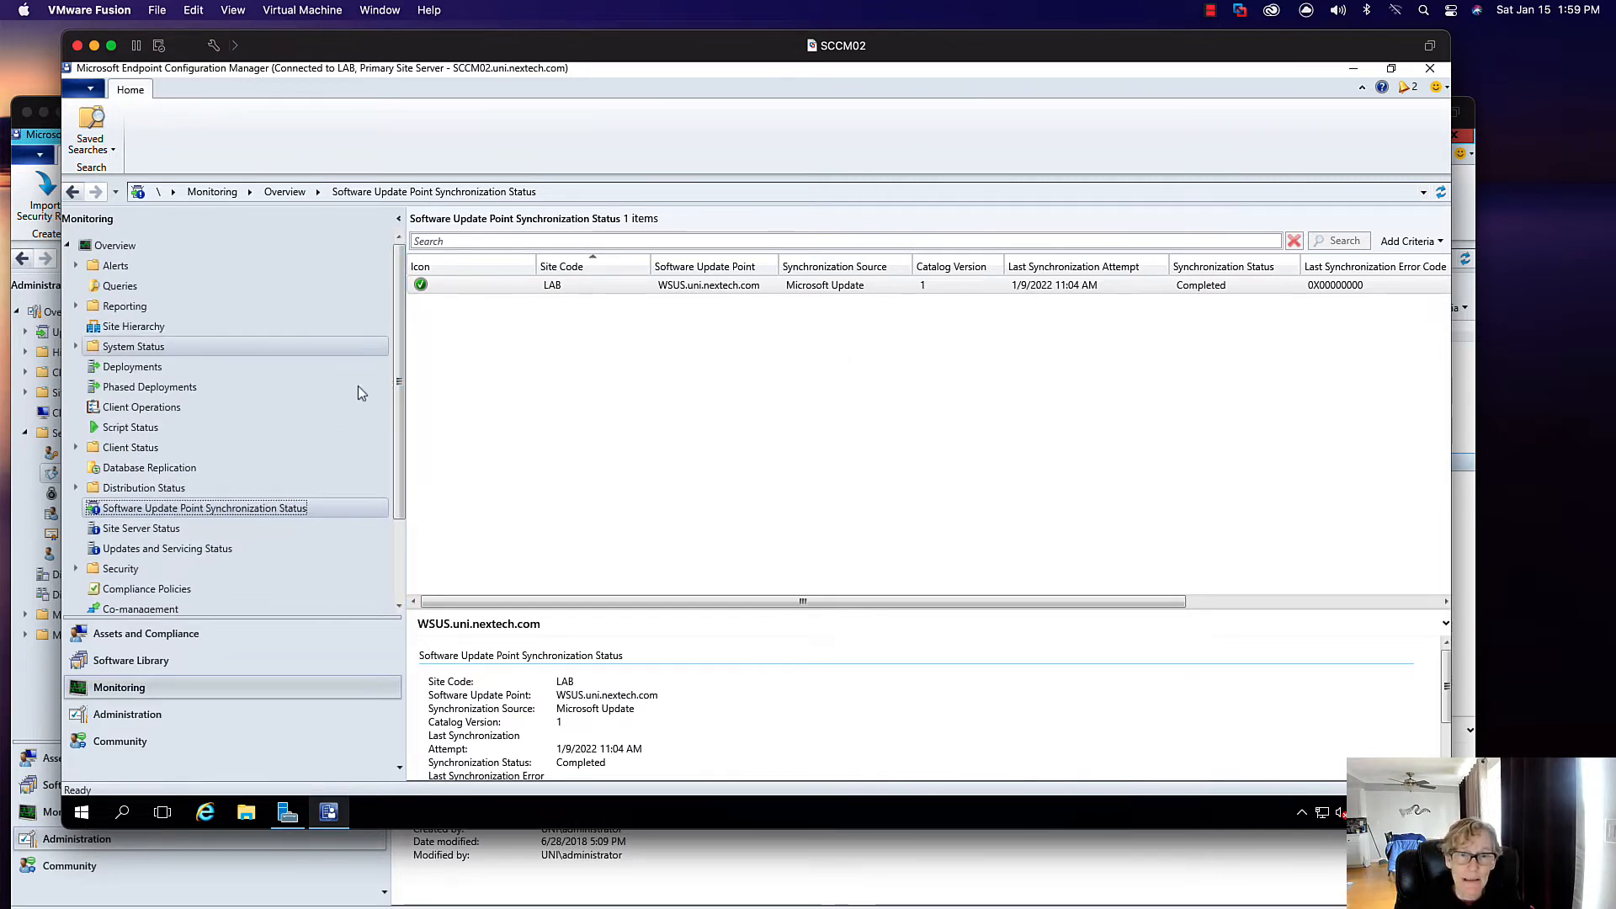
- Check Migration Jobs, view Adobe Acrobat Reader DC's deployment types, and open File Explorer
{"action": "left_click", "coordinate": [128, 716]}
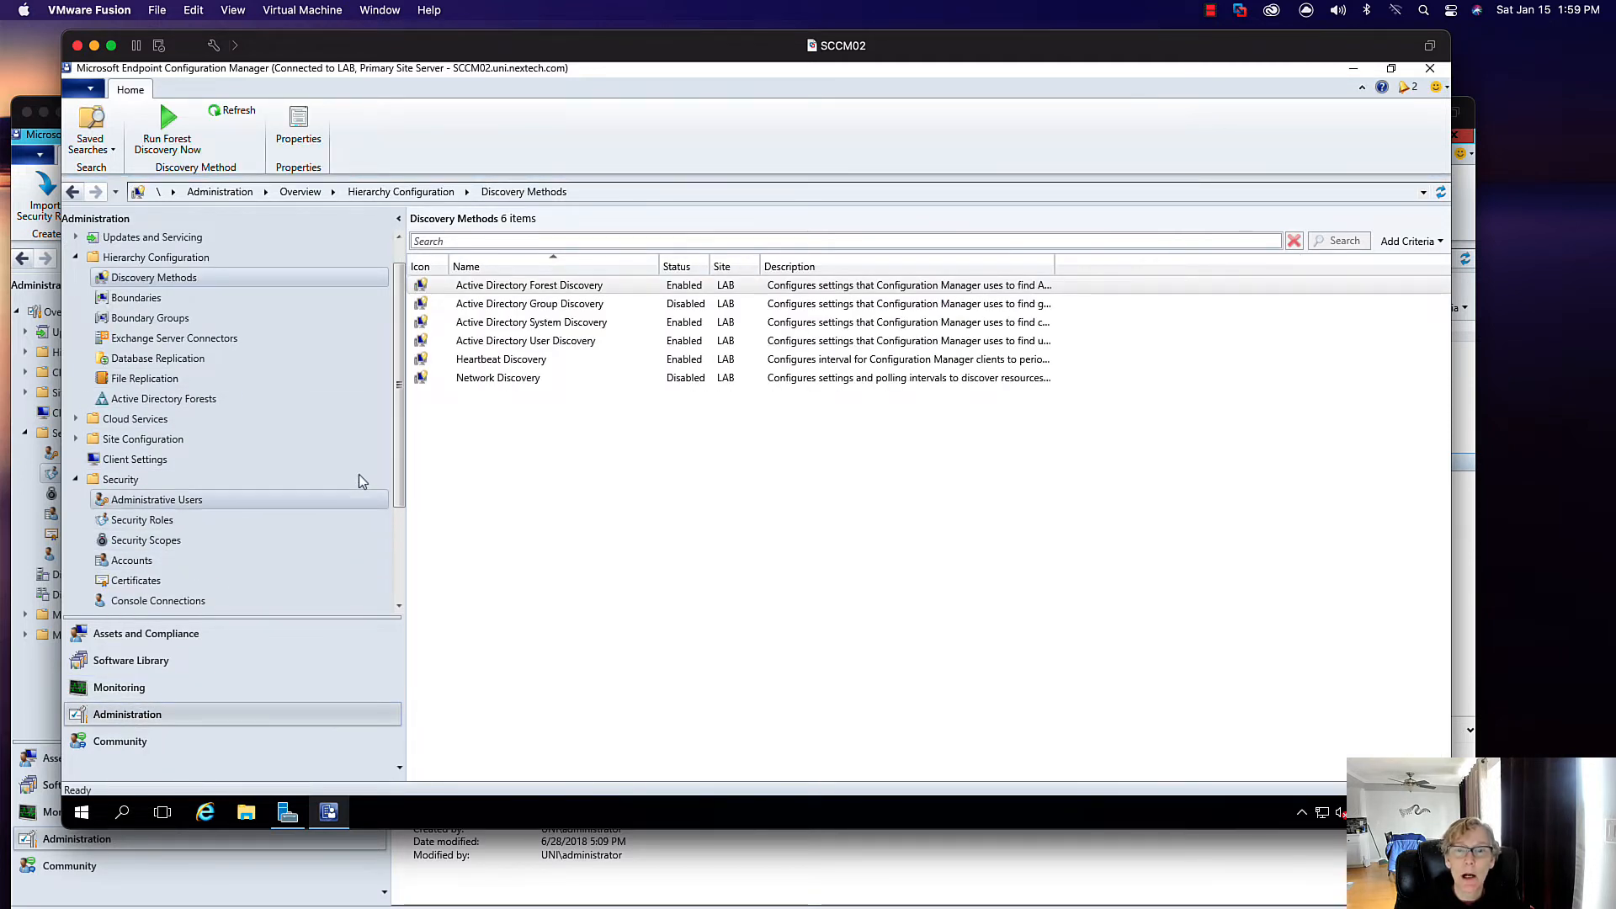
{"action": "scroll", "coordinate": [398, 418], "scroll_direction": "down", "scroll_amount": 3}
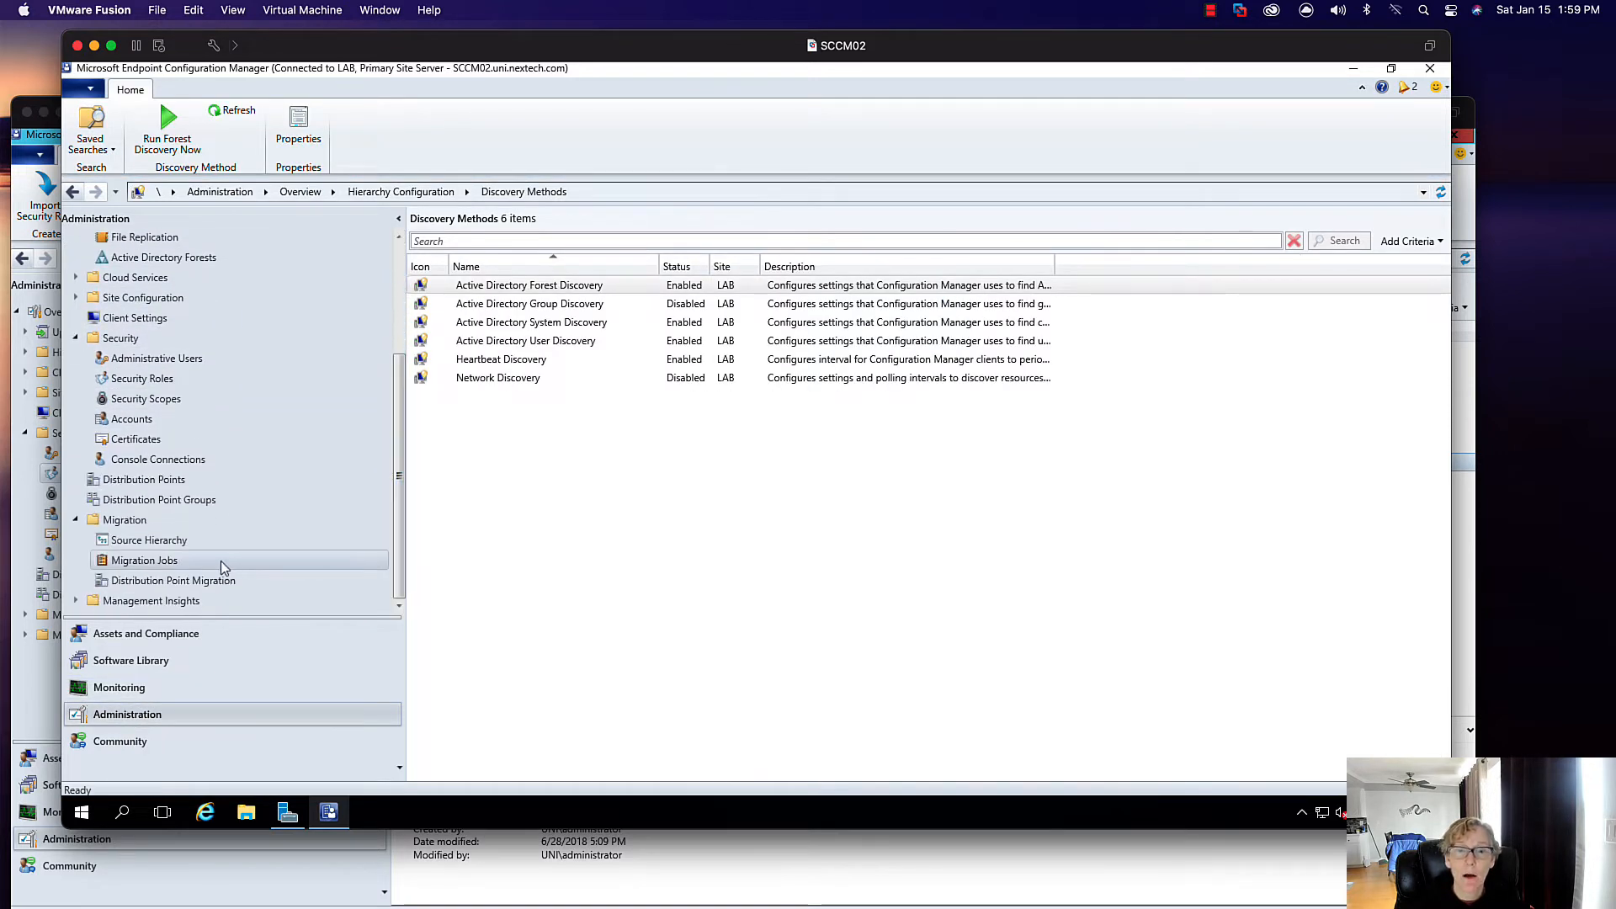
{"action": "left_click", "coordinate": [220, 561]}
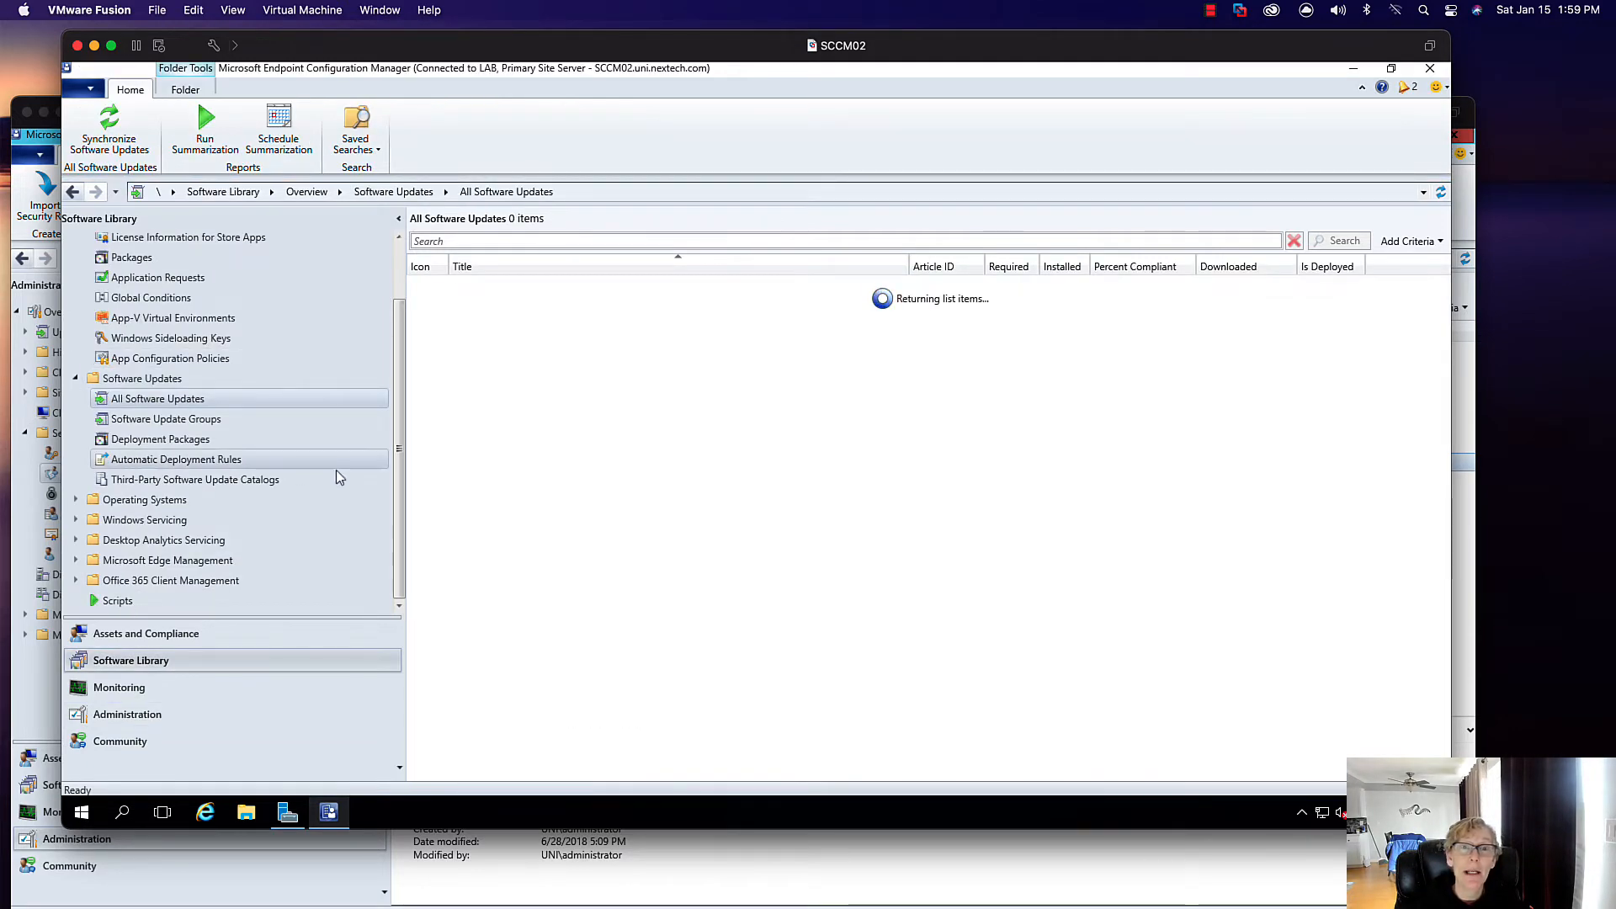
{"action": "scroll", "coordinate": [401, 399], "scroll_direction": "up", "scroll_amount": 2}
{"action": "left_click", "coordinate": [142, 287]}
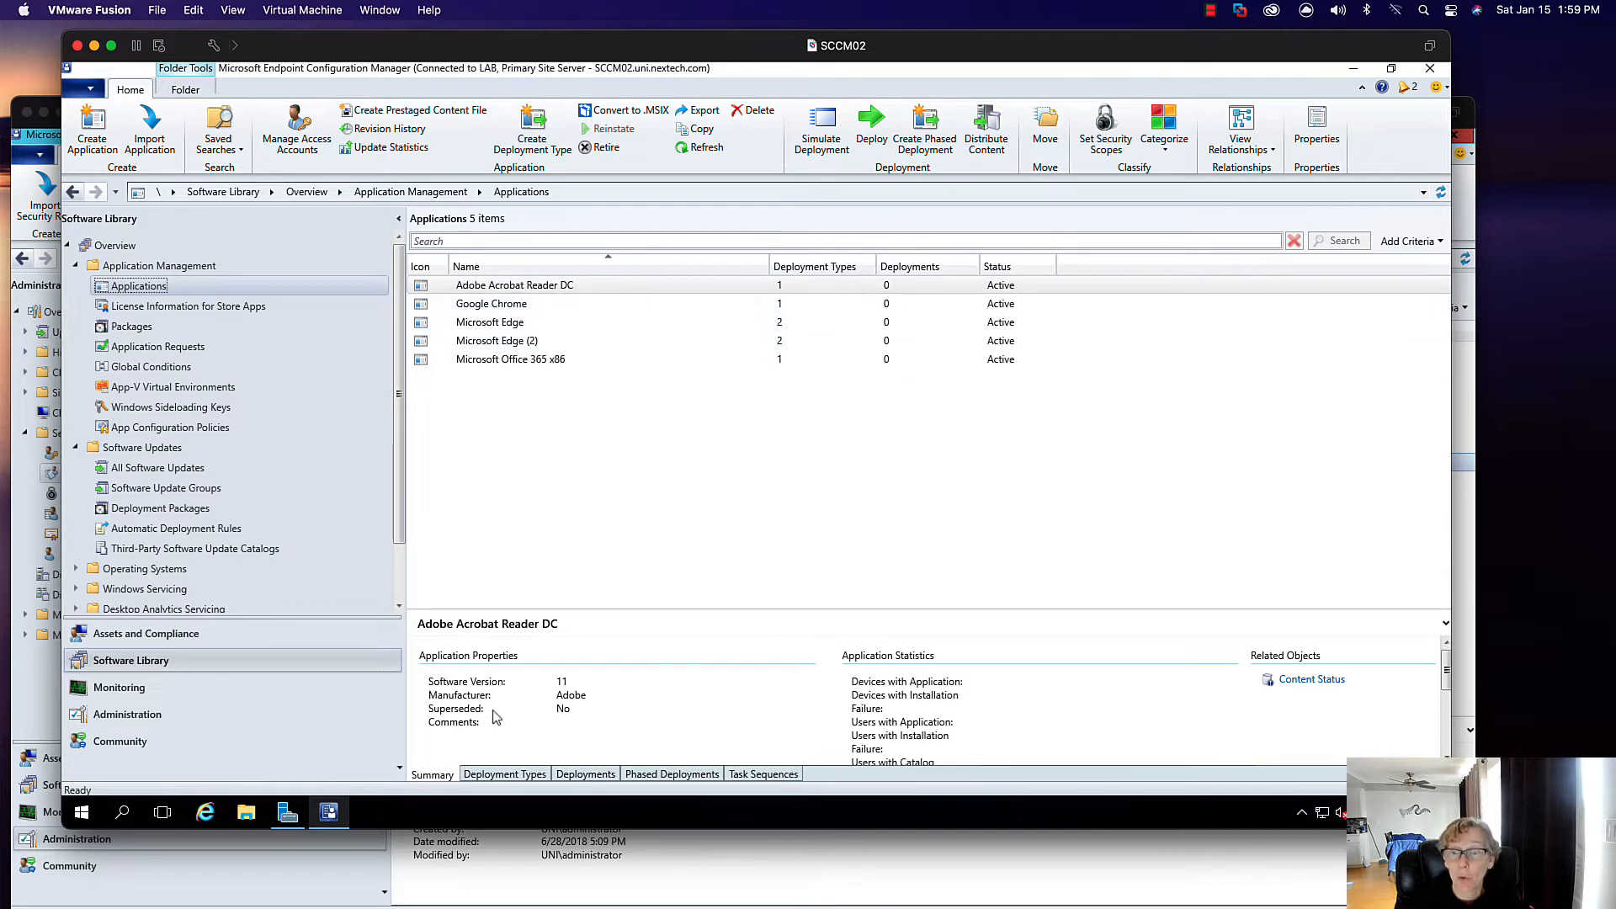
{"action": "left_click", "coordinate": [494, 772]}
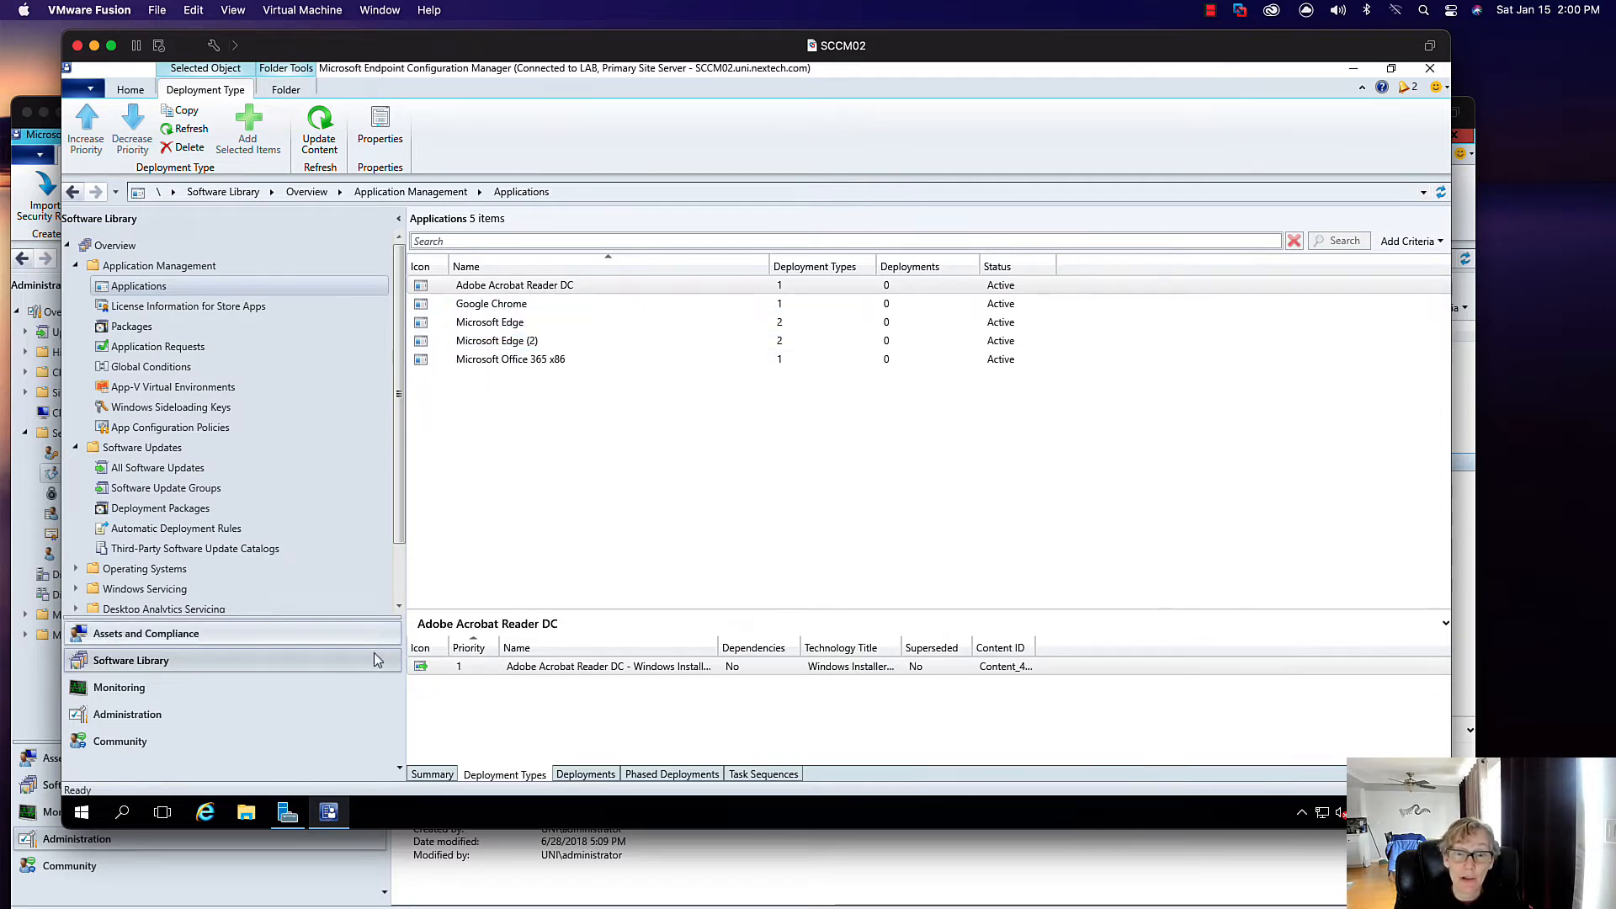
{"action": "left_click", "coordinate": [246, 812]}
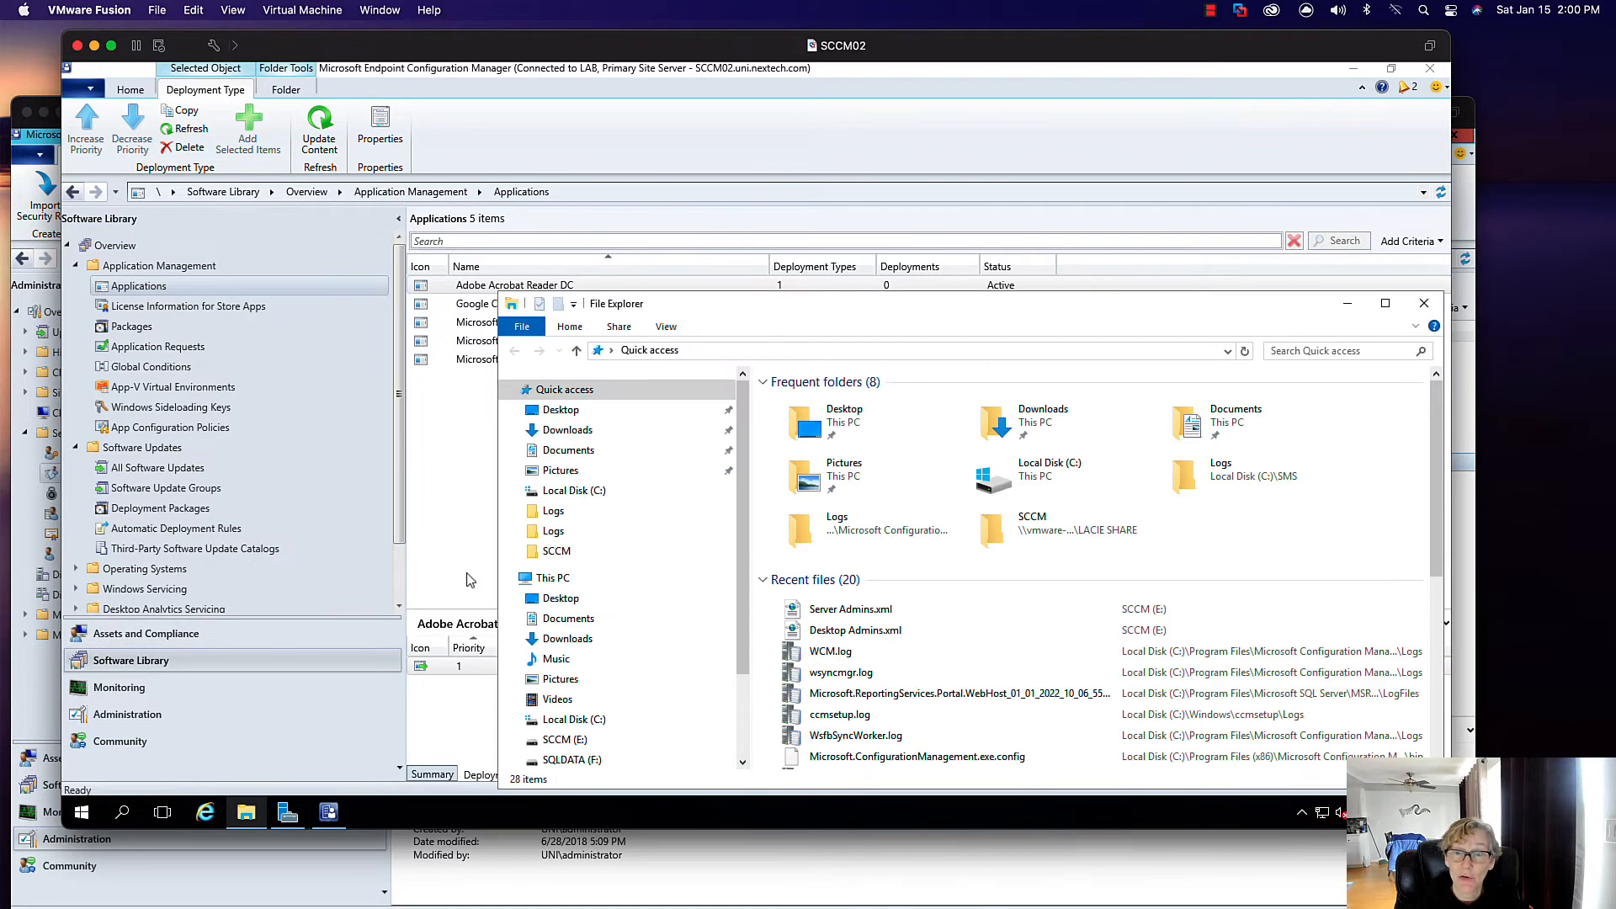
- Open the local Packages folder on the SCCM (E:) drive
{"action": "left_click_drag", "start_coordinate": [680, 312], "coordinate": [345, 235]}
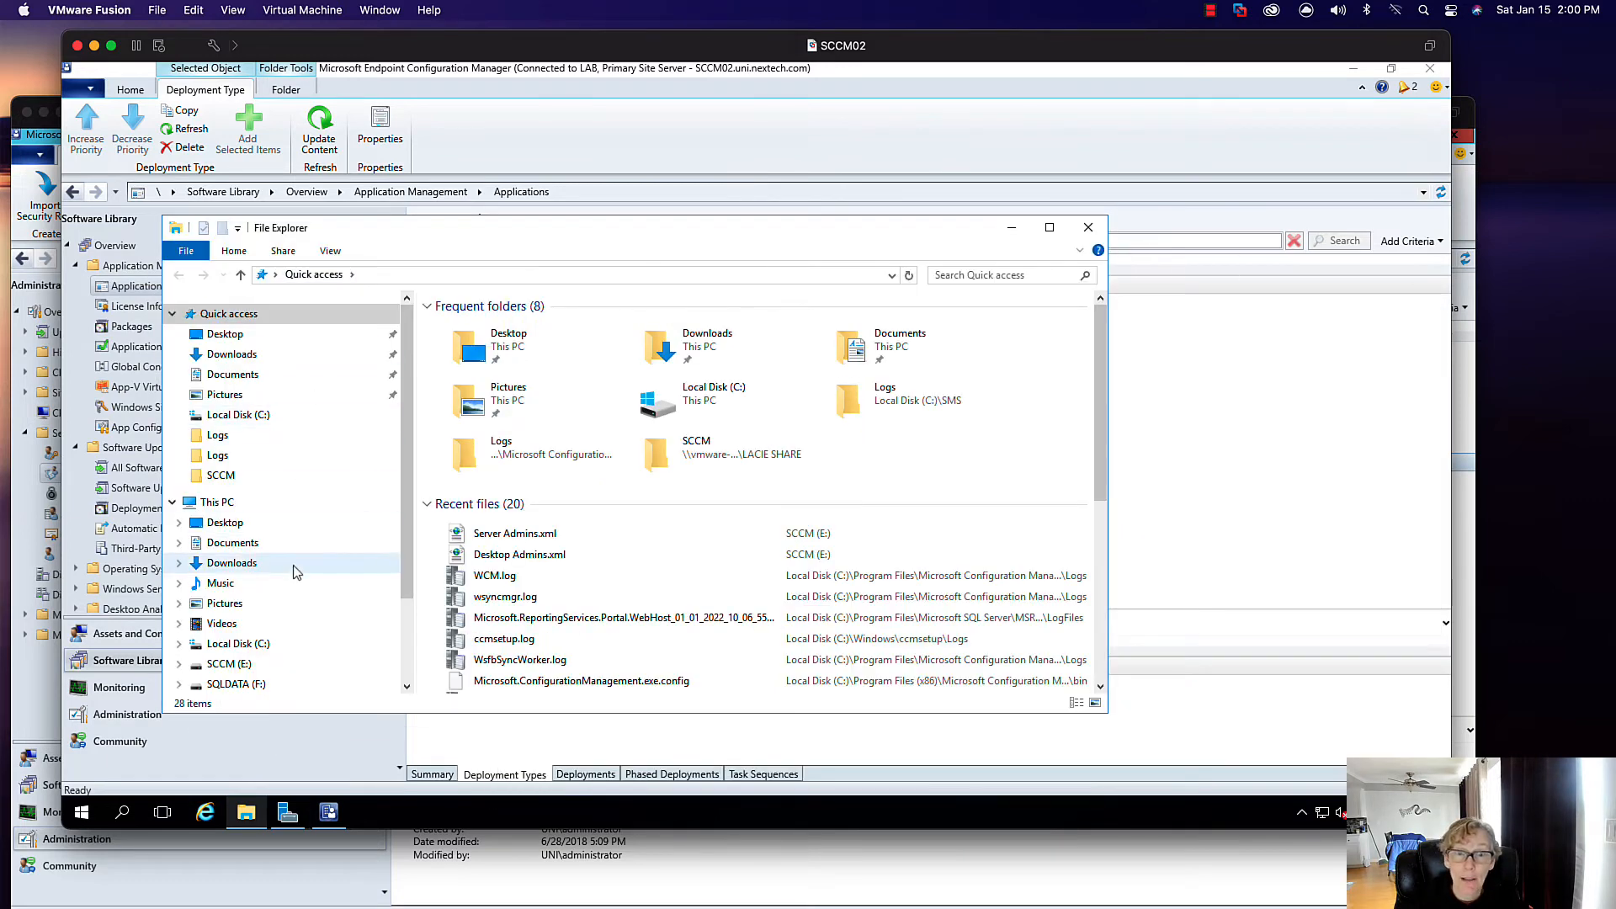
{"action": "left_click", "coordinate": [233, 665]}
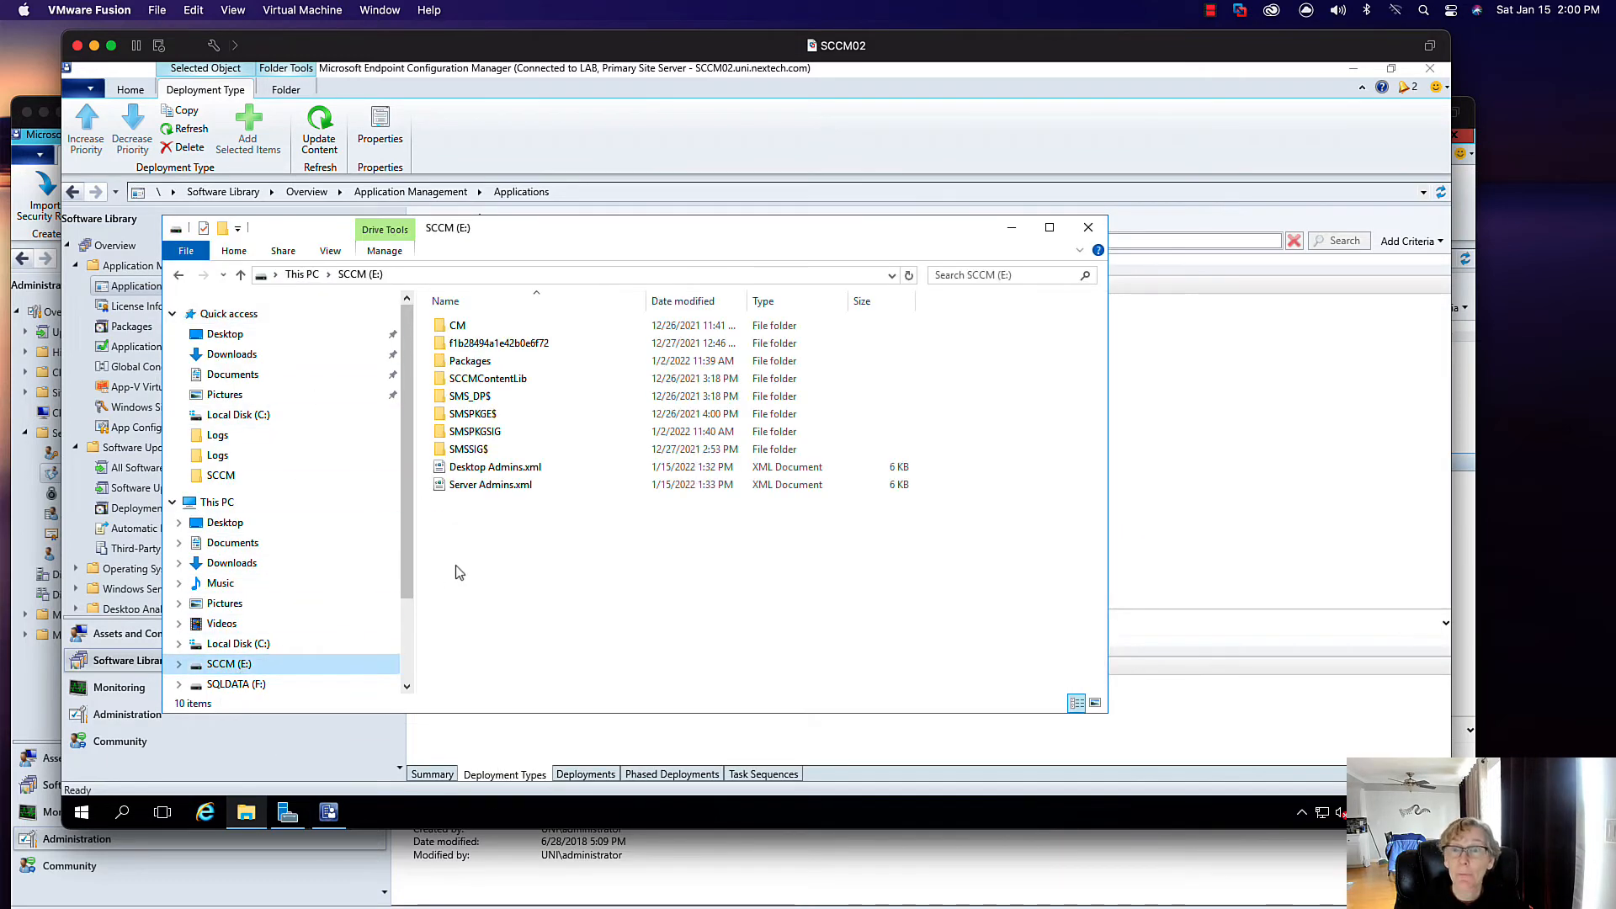
{"action": "double_click", "coordinate": [480, 360]}
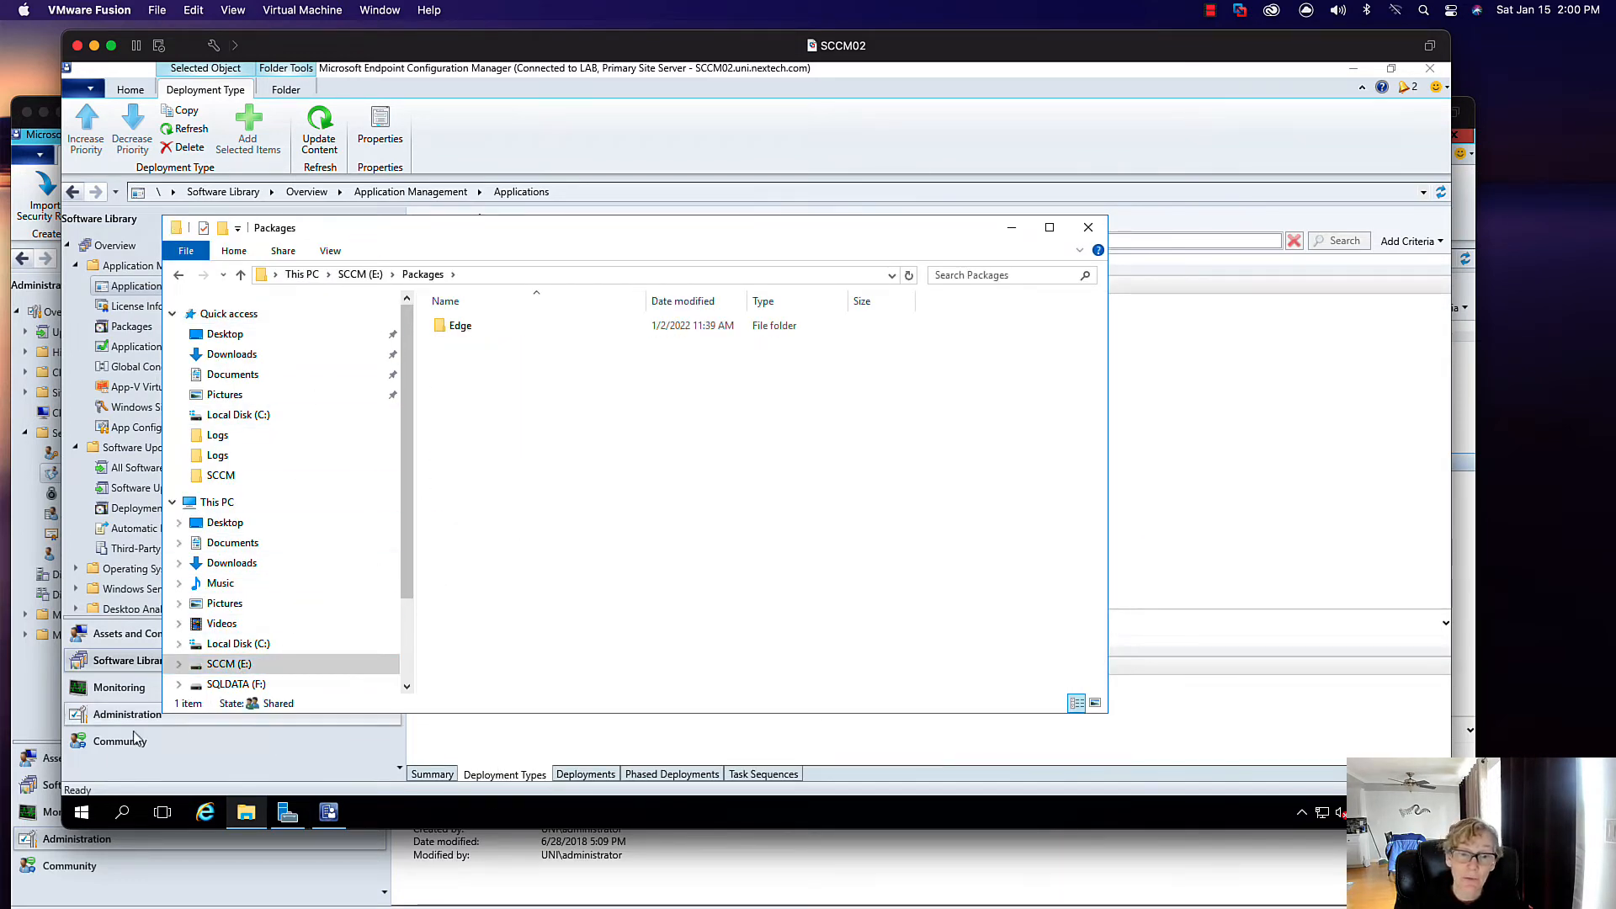
- Open \\sccm01\E$\packages and copy all 19 package folders and files, 7-Zip through License.csv
{"action": "right_click", "coordinate": [82, 818]}
{"action": "left_click", "coordinate": [119, 731]}
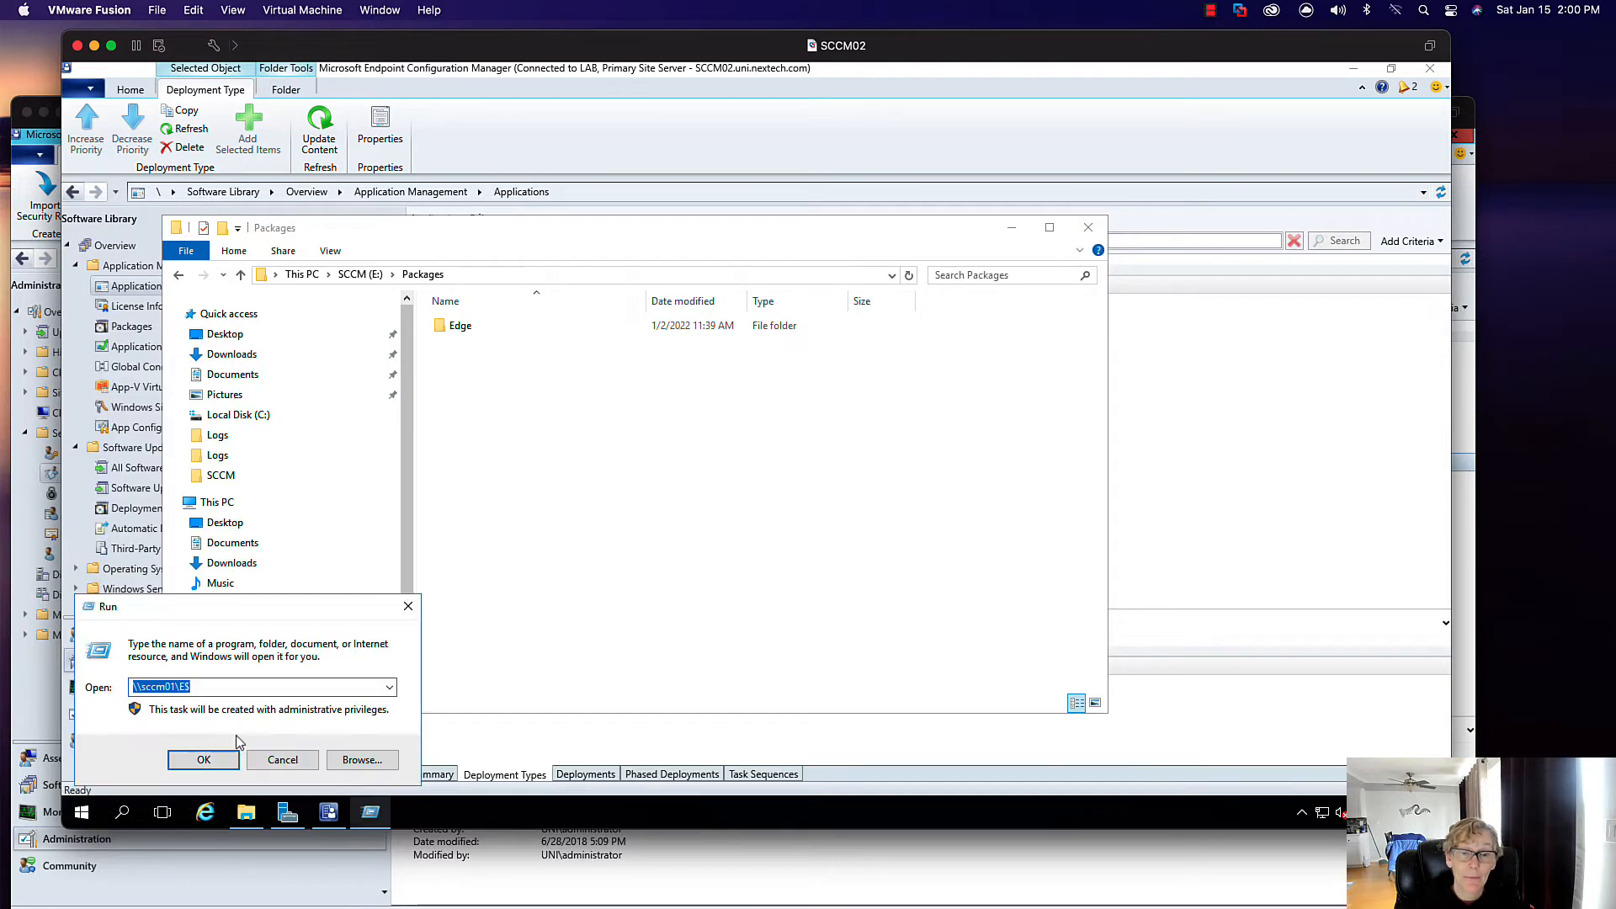
{"action": "key", "text": "Return"}
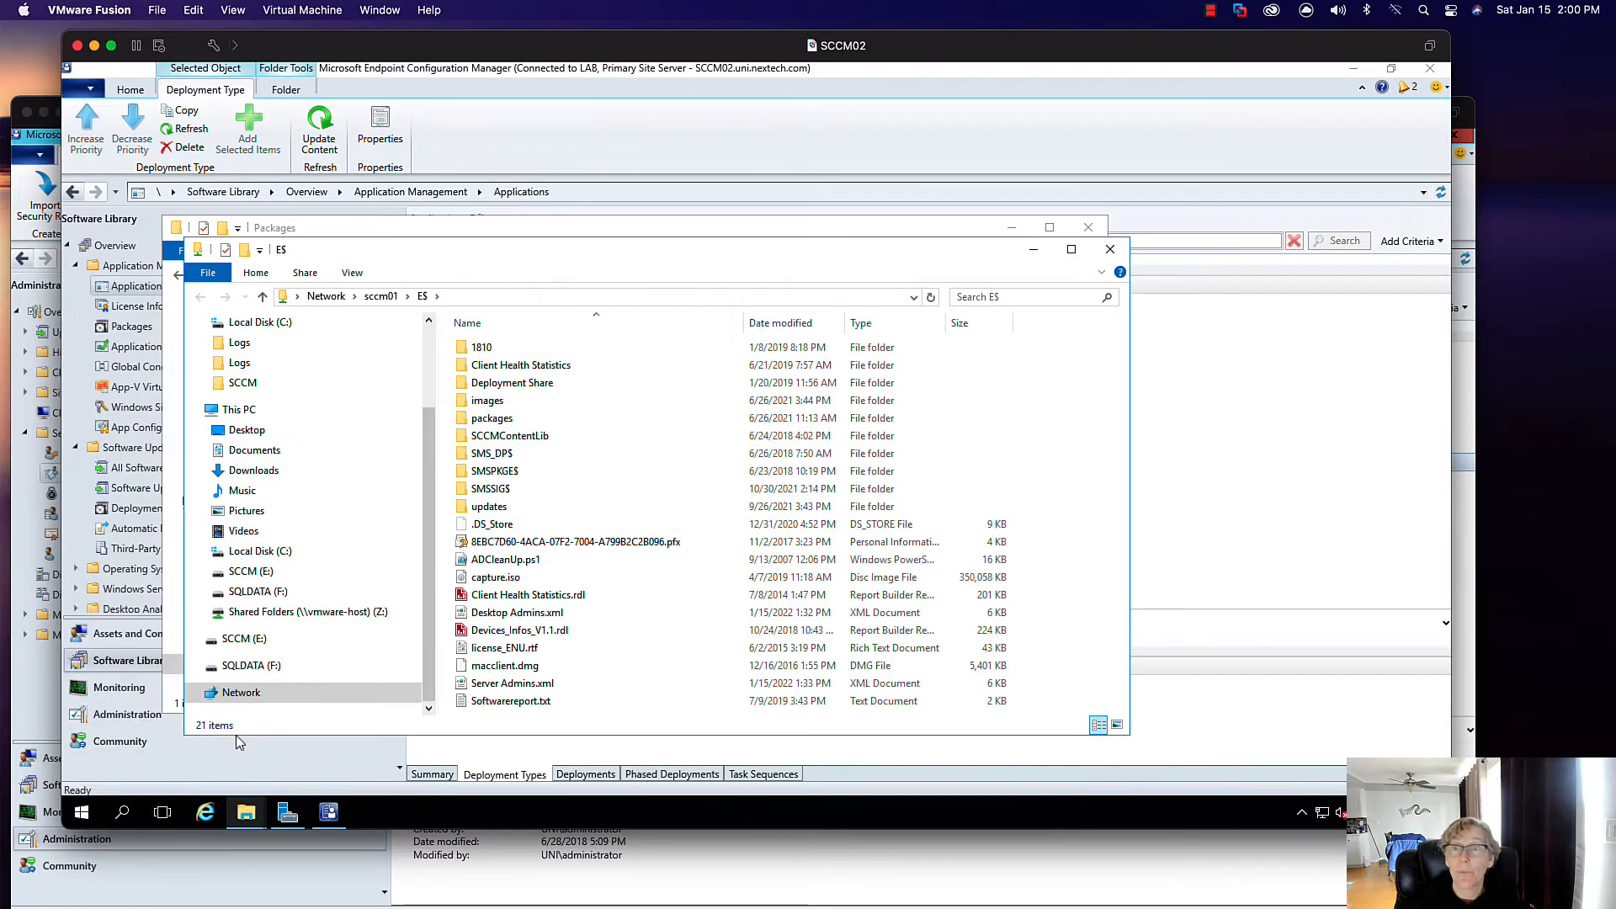
{"action": "double_click", "coordinate": [515, 421]}
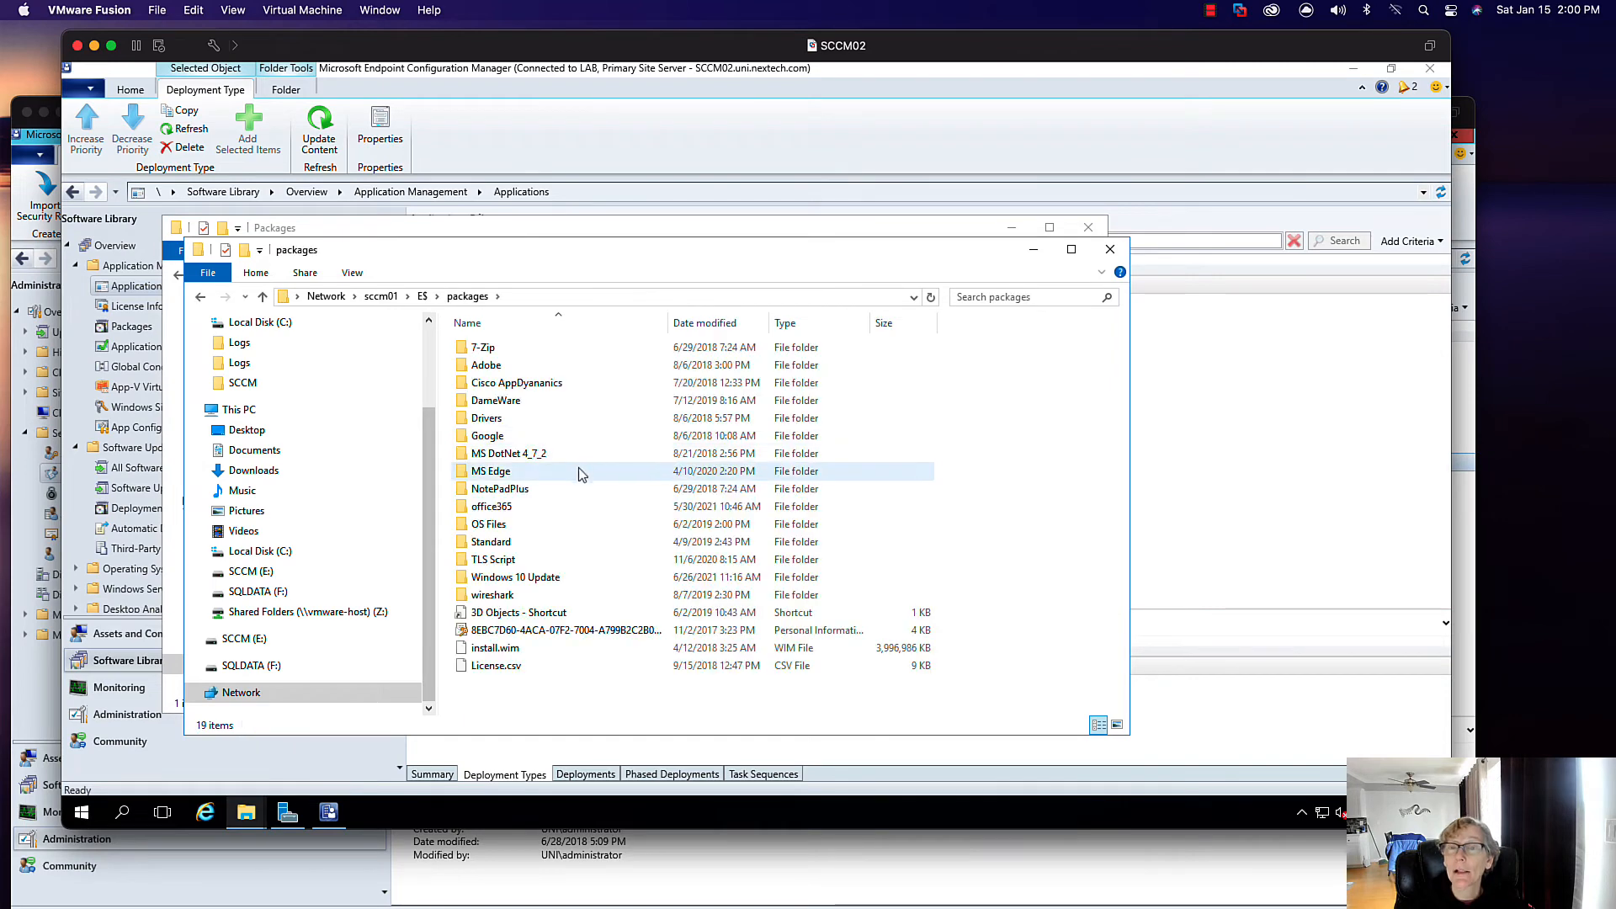
{"action": "left_click", "coordinate": [523, 349]}
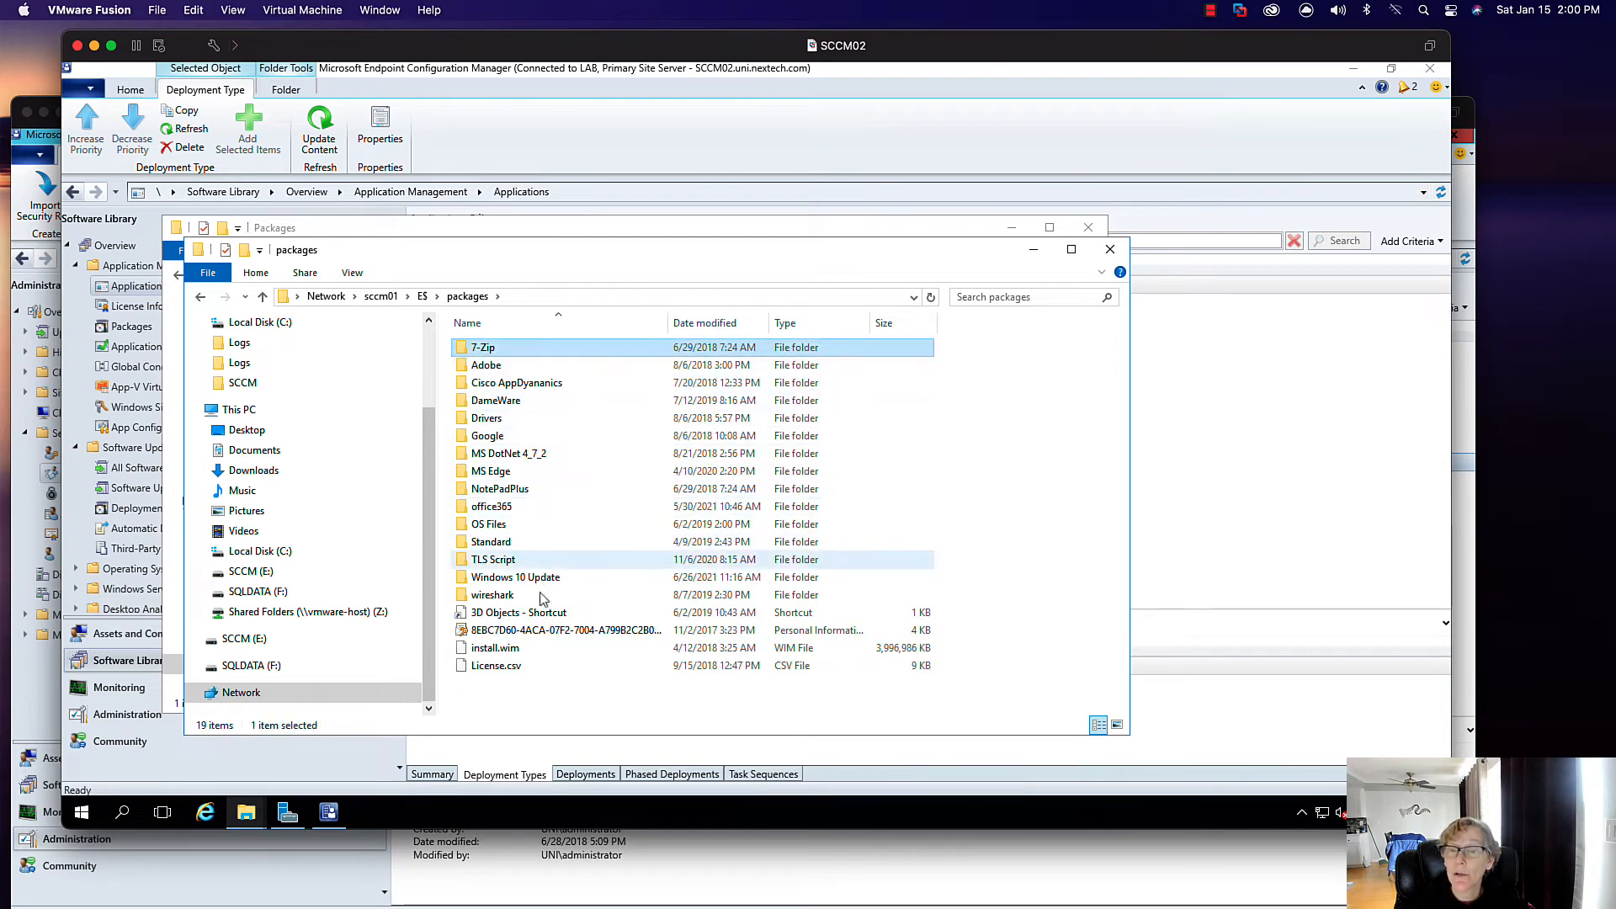
{"action": "left_click", "coordinate": [524, 665], "text": "shift"}
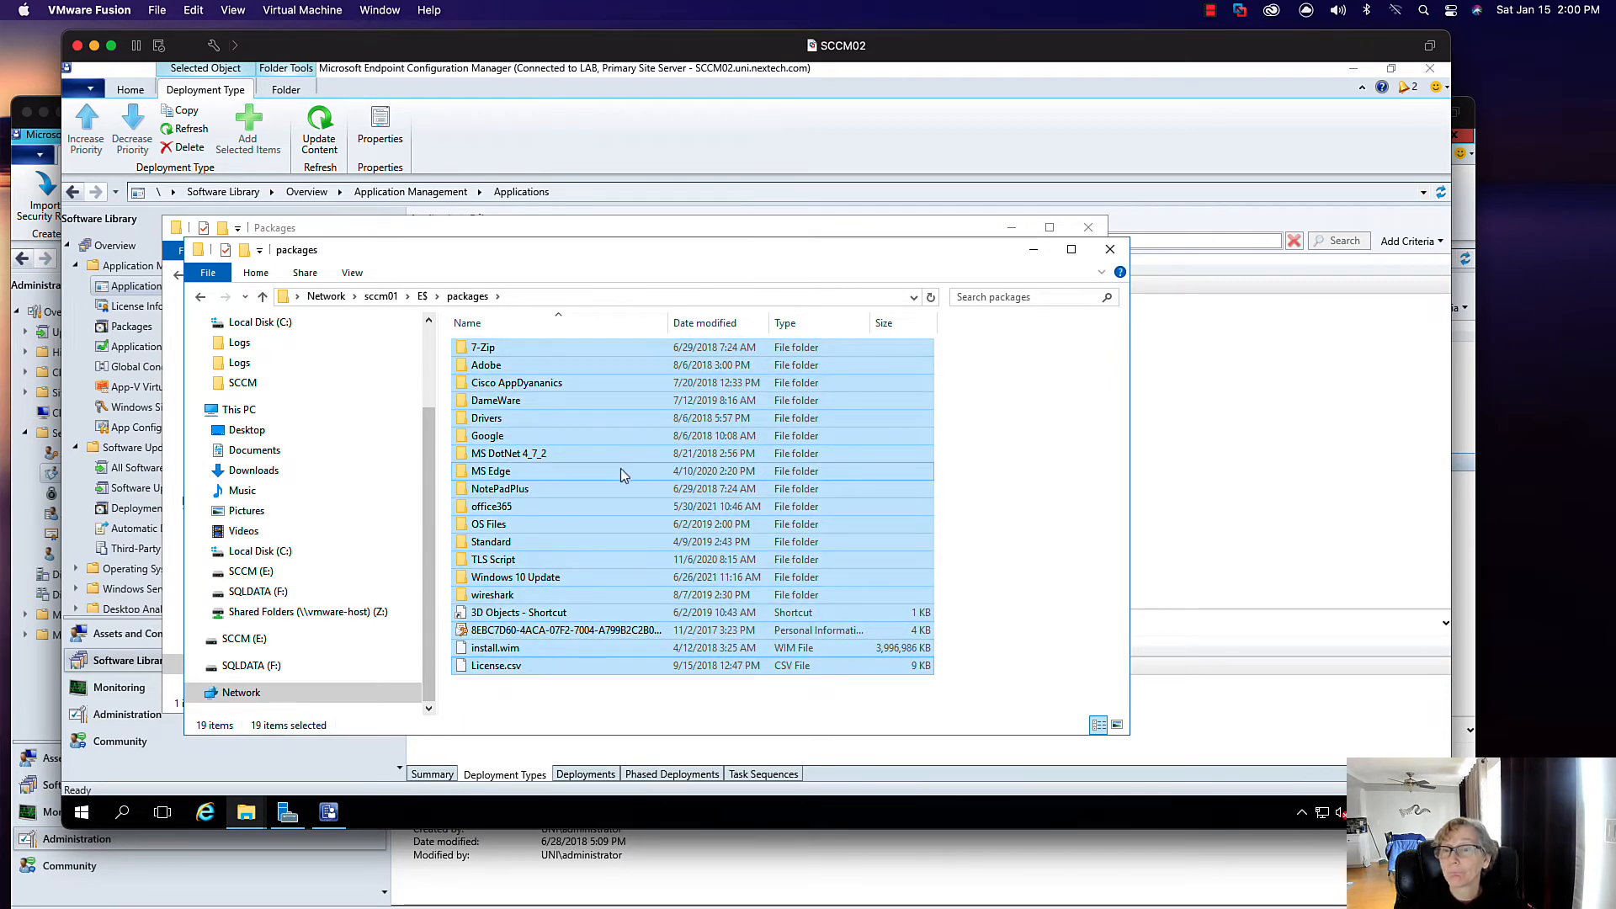
{"action": "right_click", "coordinate": [600, 497]}
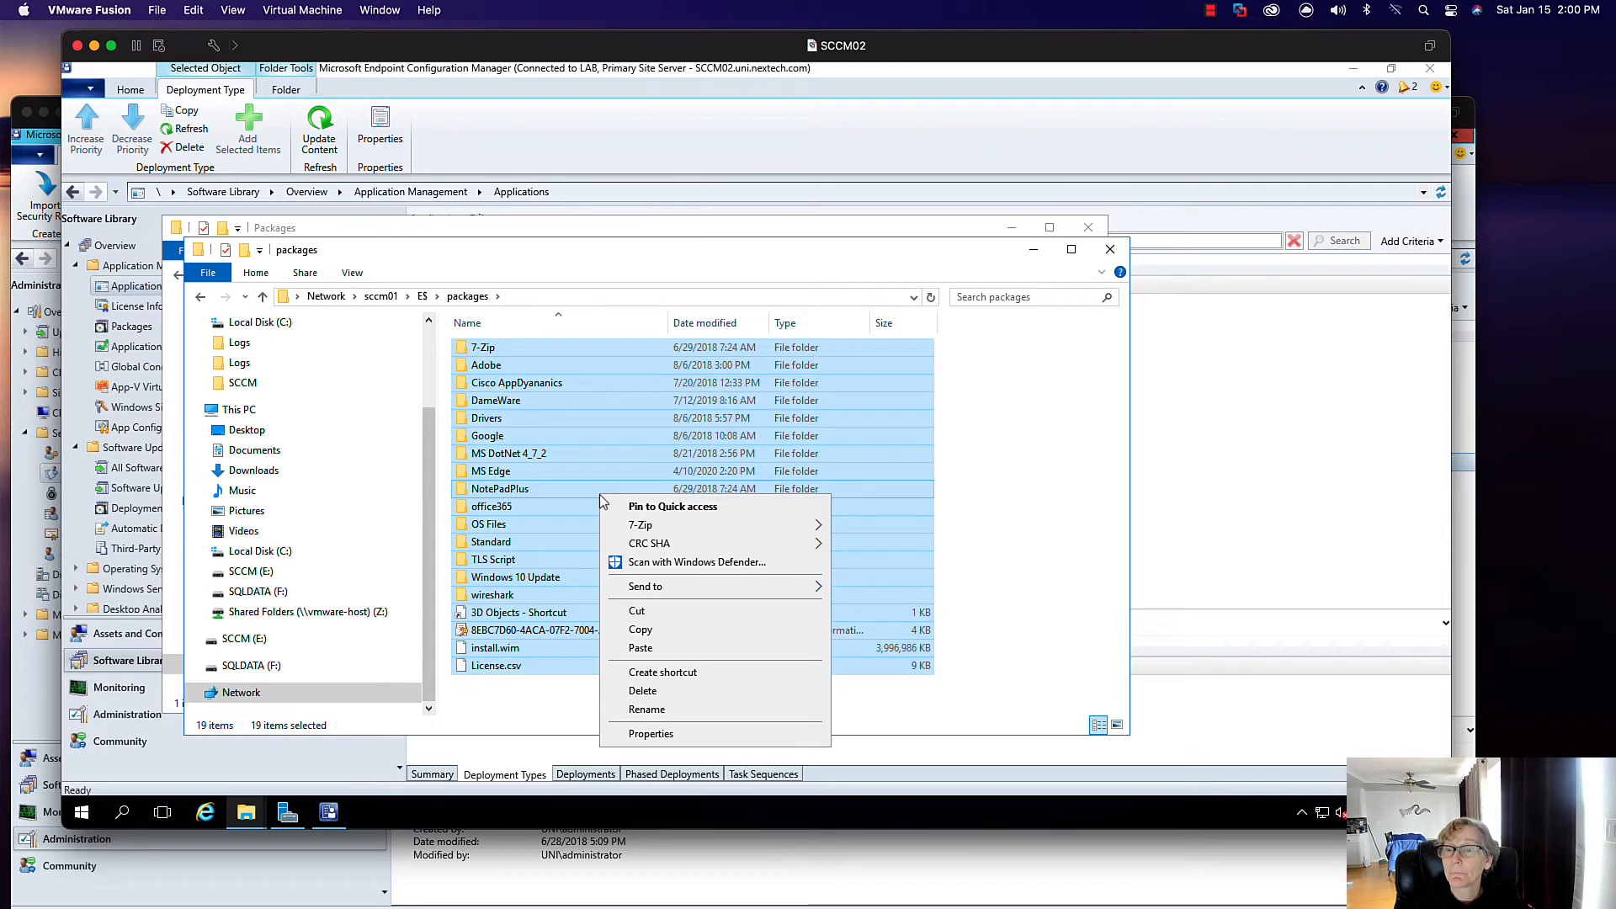
{"action": "left_click", "coordinate": [625, 632]}
- Paste the copied items into the local E:\Packages folder and close the window
{"action": "left_click_drag", "start_coordinate": [557, 251], "coordinate": [690, 507]}
{"action": "right_click", "coordinate": [518, 412]}
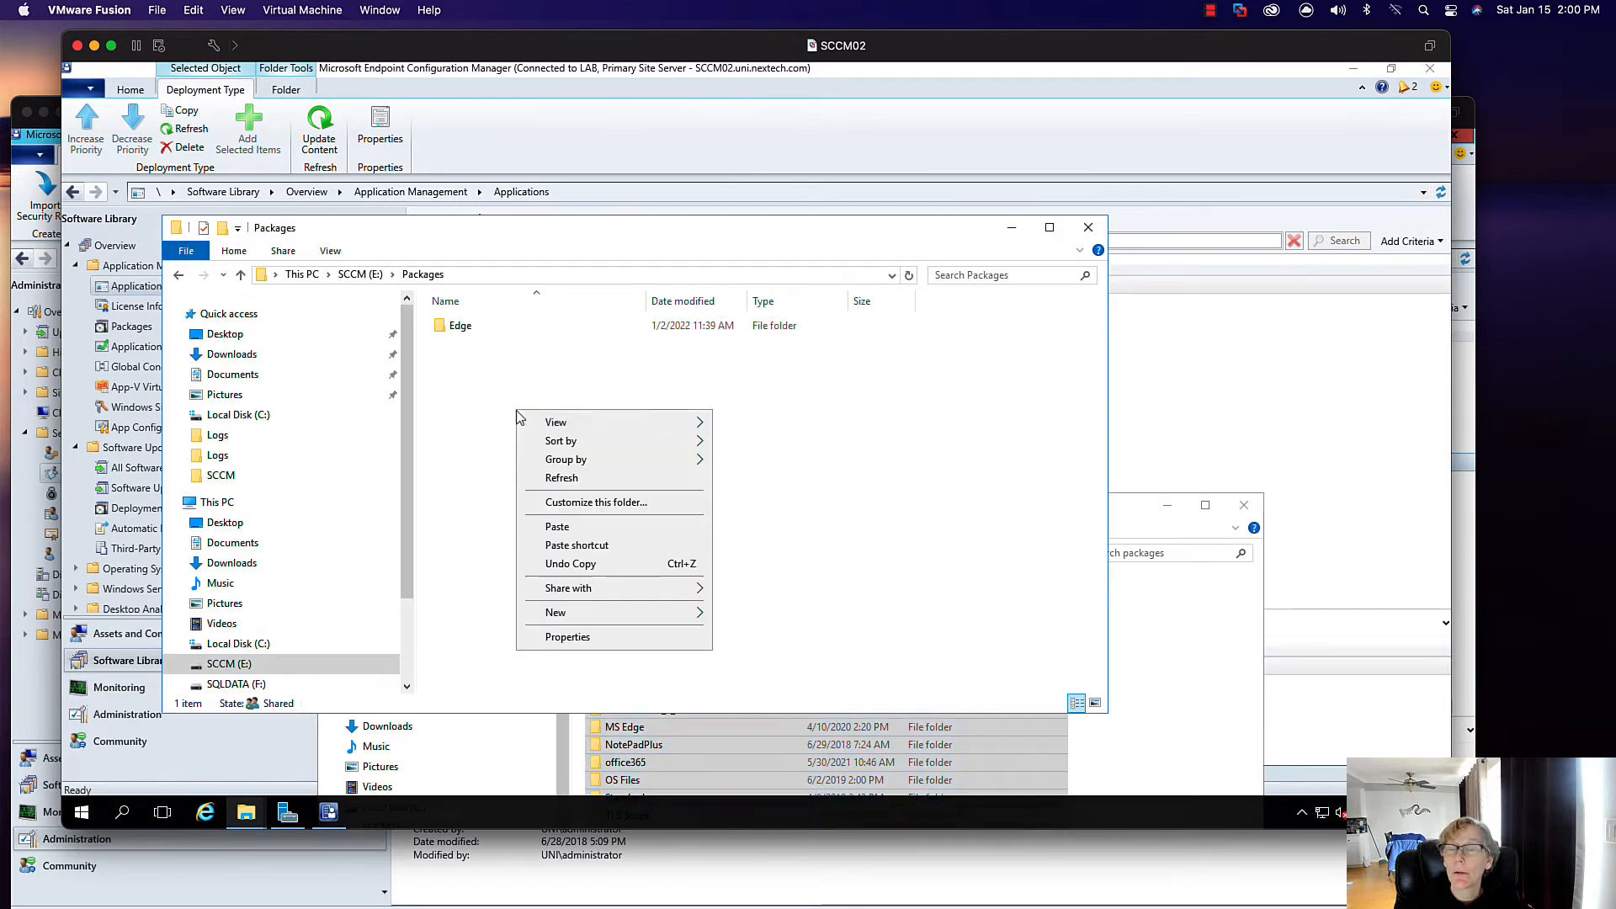
{"action": "left_click", "coordinate": [554, 527]}
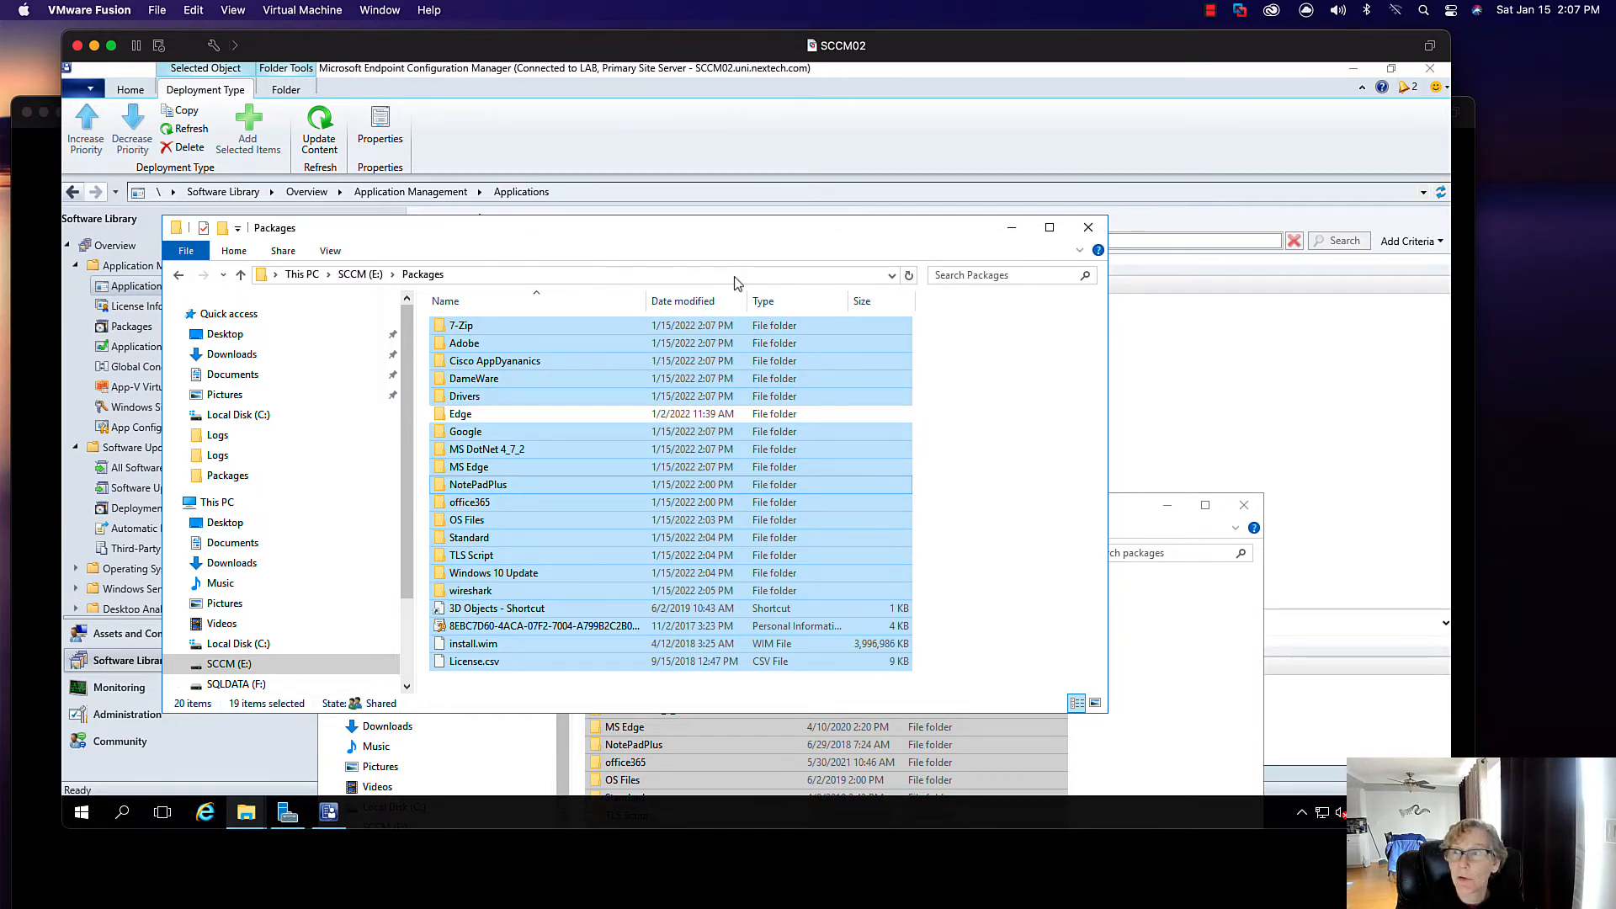
{"action": "left_click", "coordinate": [1088, 227]}
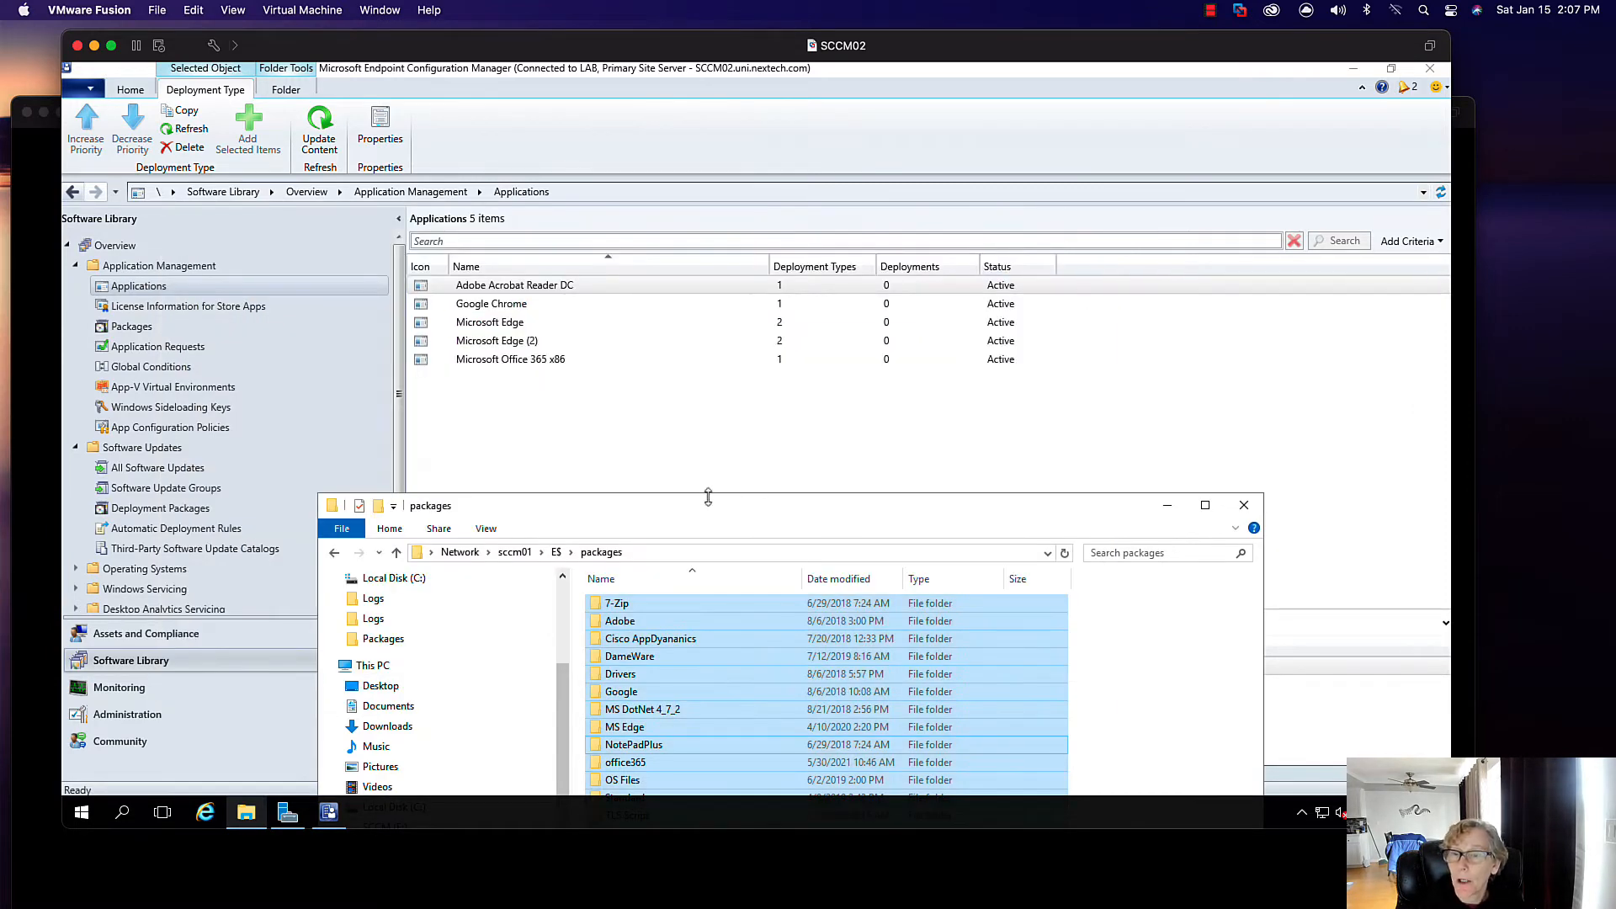
- Close the sccm01 window and view the Adobe Reader deployment type's Content settings
{"action": "left_click_drag", "start_coordinate": [668, 514], "coordinate": [642, 253]}
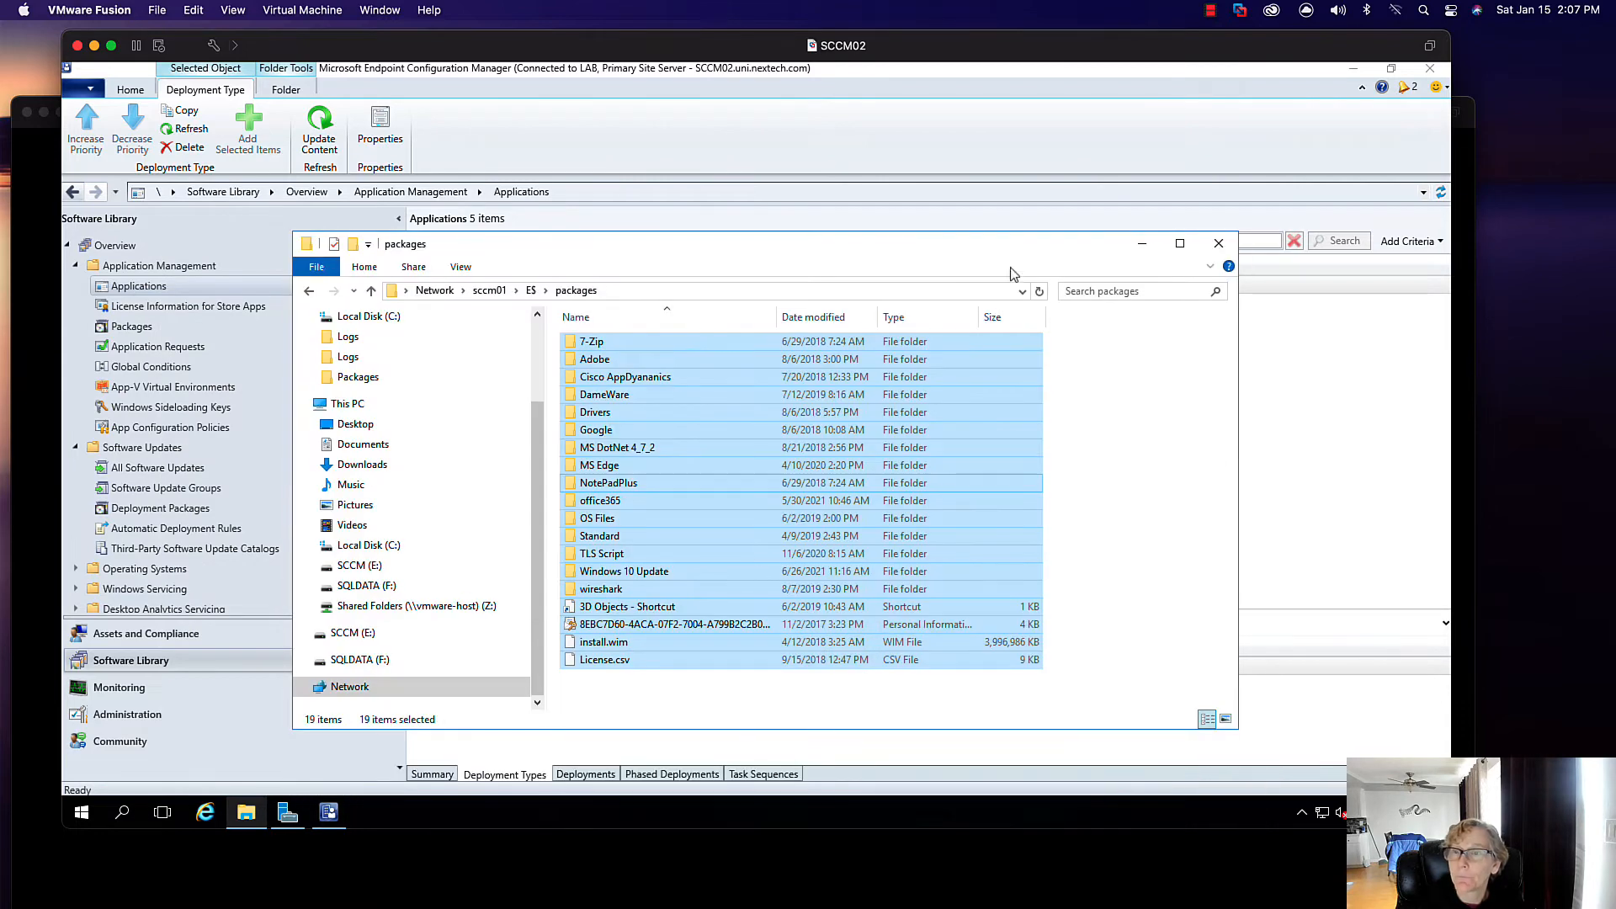
{"action": "left_click", "coordinate": [1216, 245]}
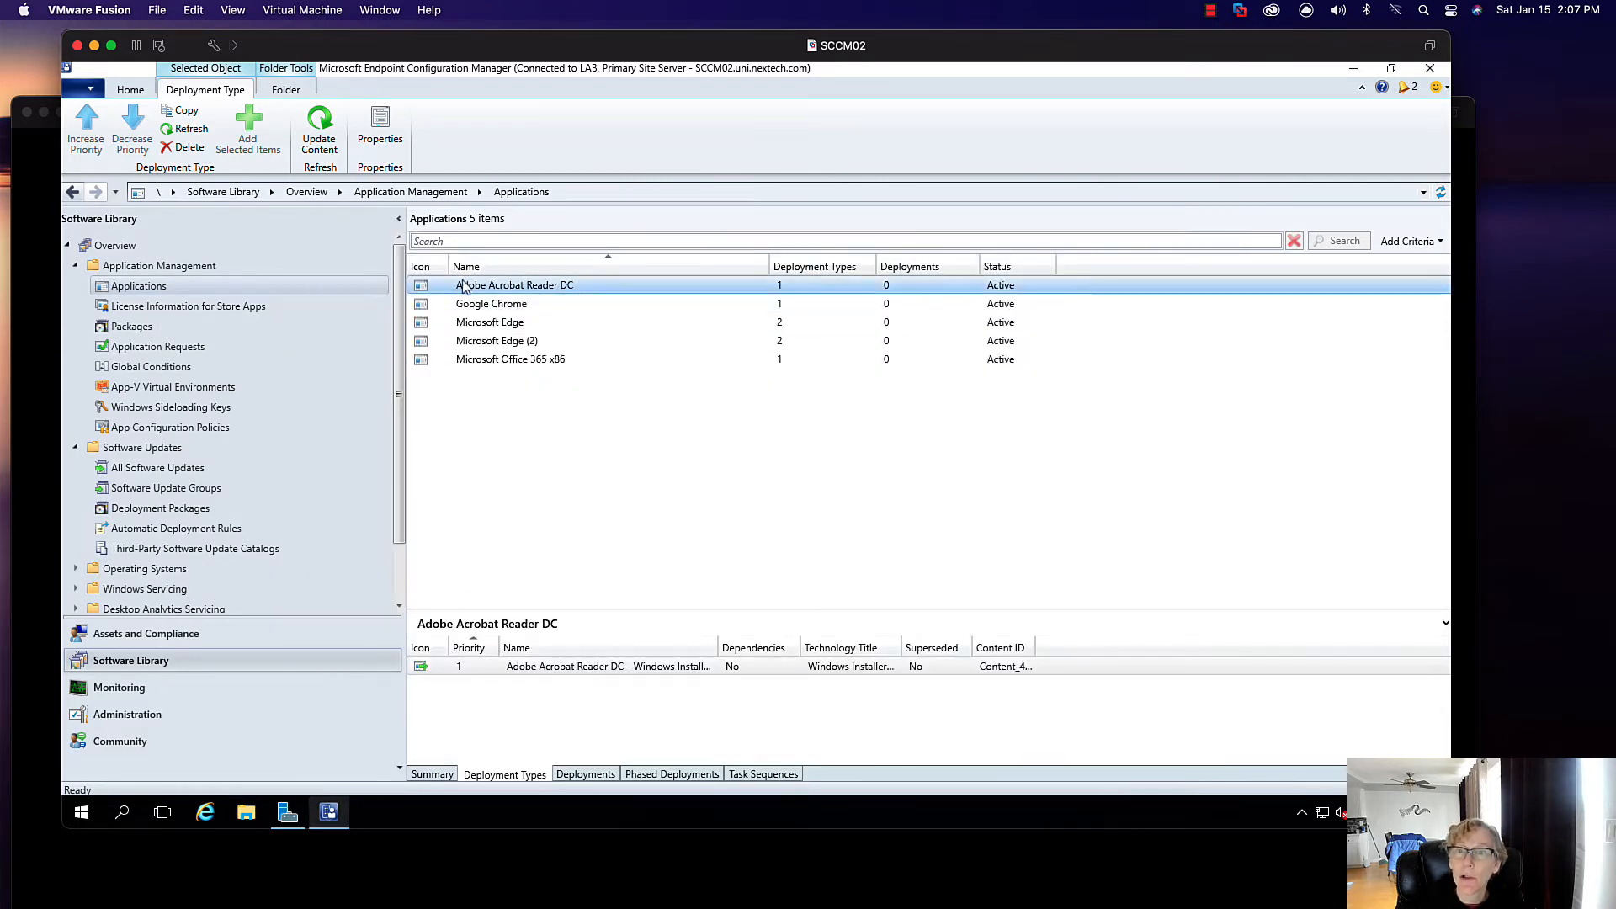
{"action": "left_click", "coordinate": [495, 668]}
{"action": "right_click", "coordinate": [495, 667]}
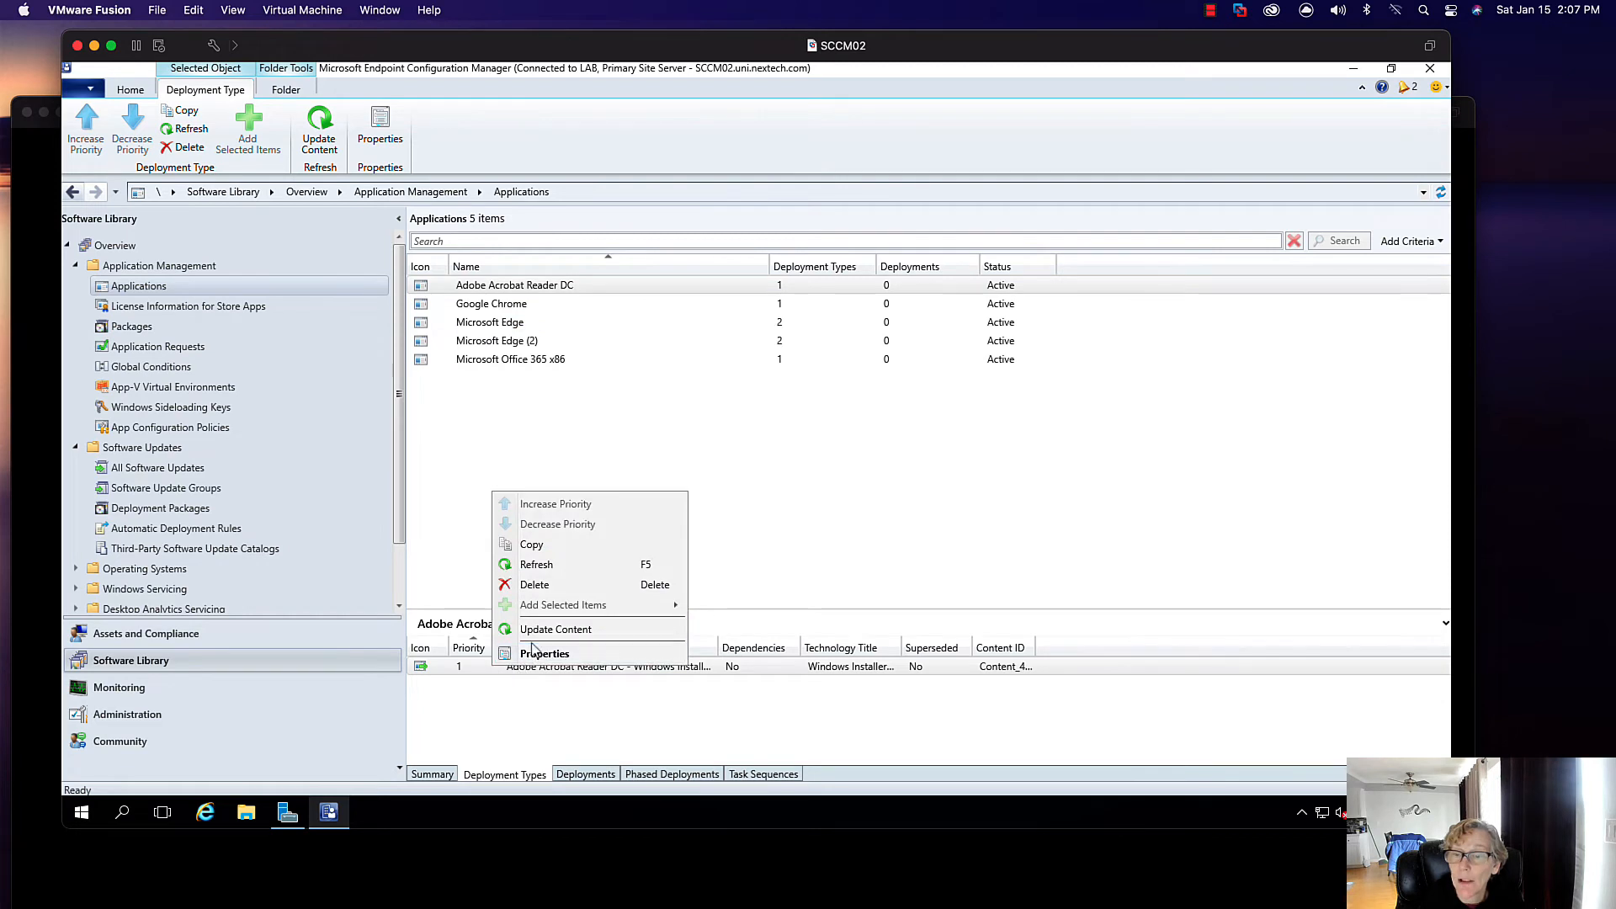
{"action": "left_click", "coordinate": [539, 653]}
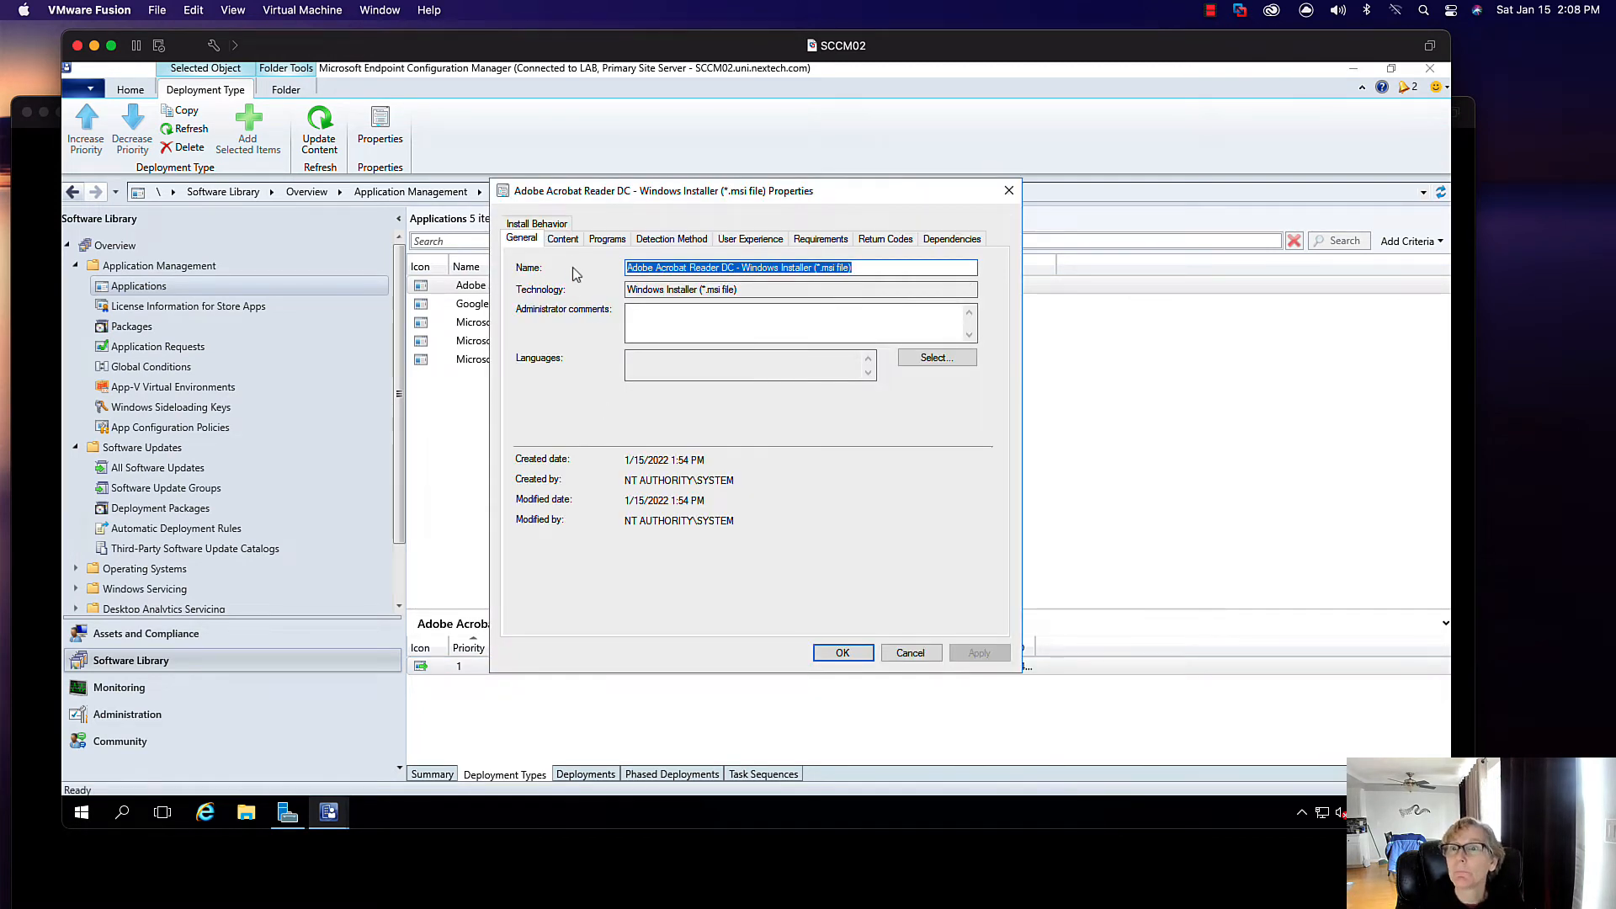
{"action": "left_click", "coordinate": [563, 240]}
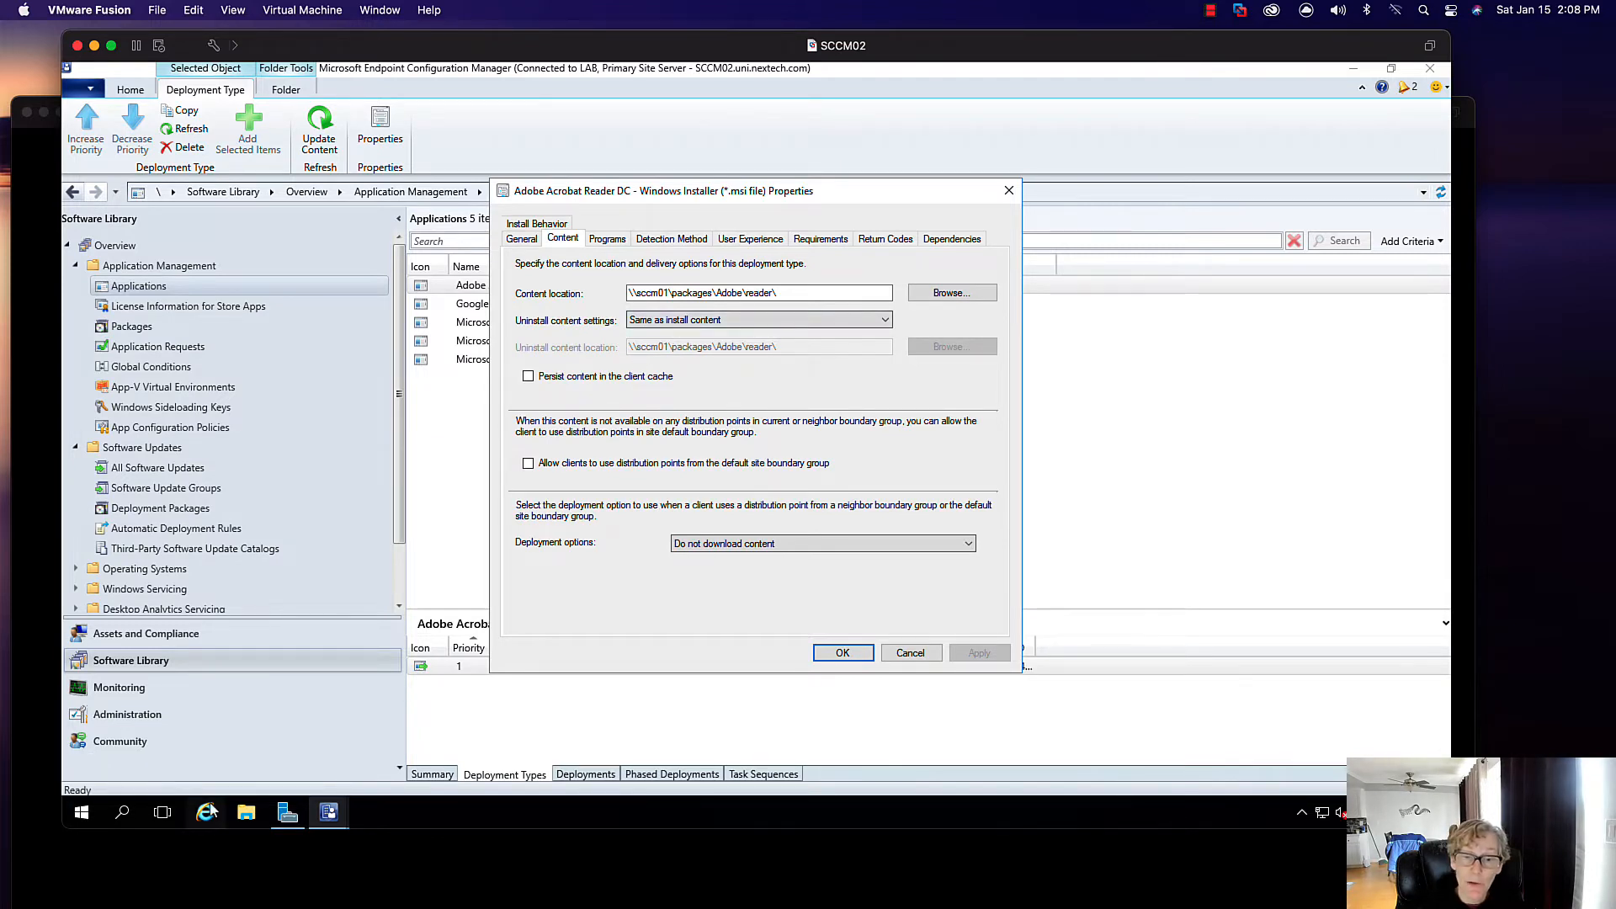
- Browse to E:\Packages\Adobe\reader in File Explorer to confirm the local folder exists
{"action": "left_click", "coordinate": [245, 813]}
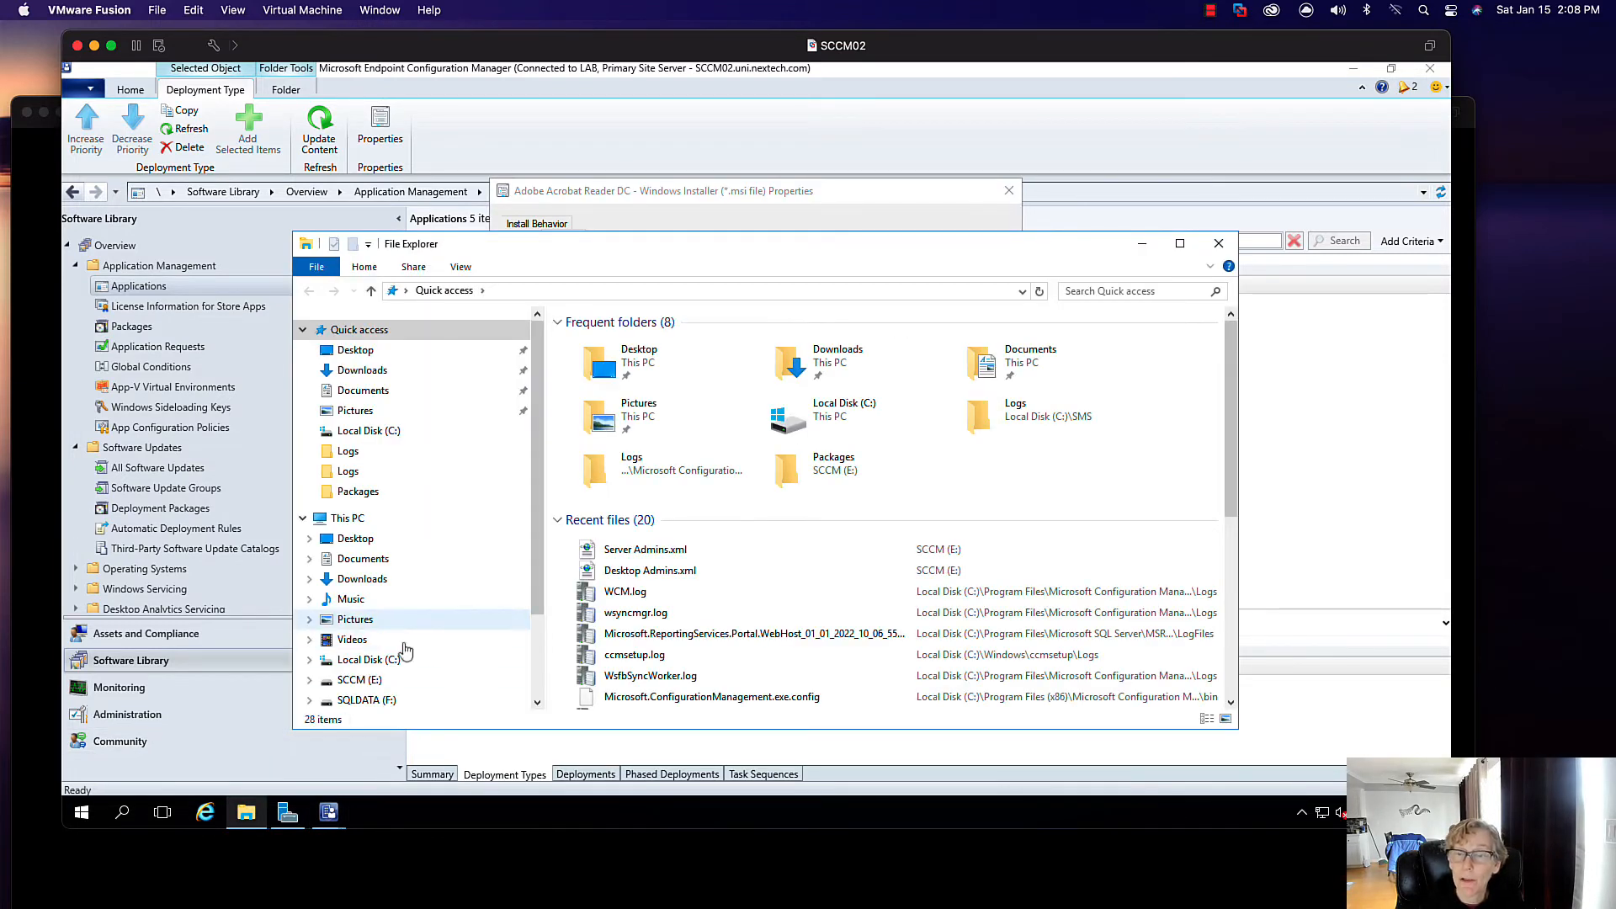
{"action": "left_click", "coordinate": [370, 681]}
{"action": "double_click", "coordinate": [616, 379]}
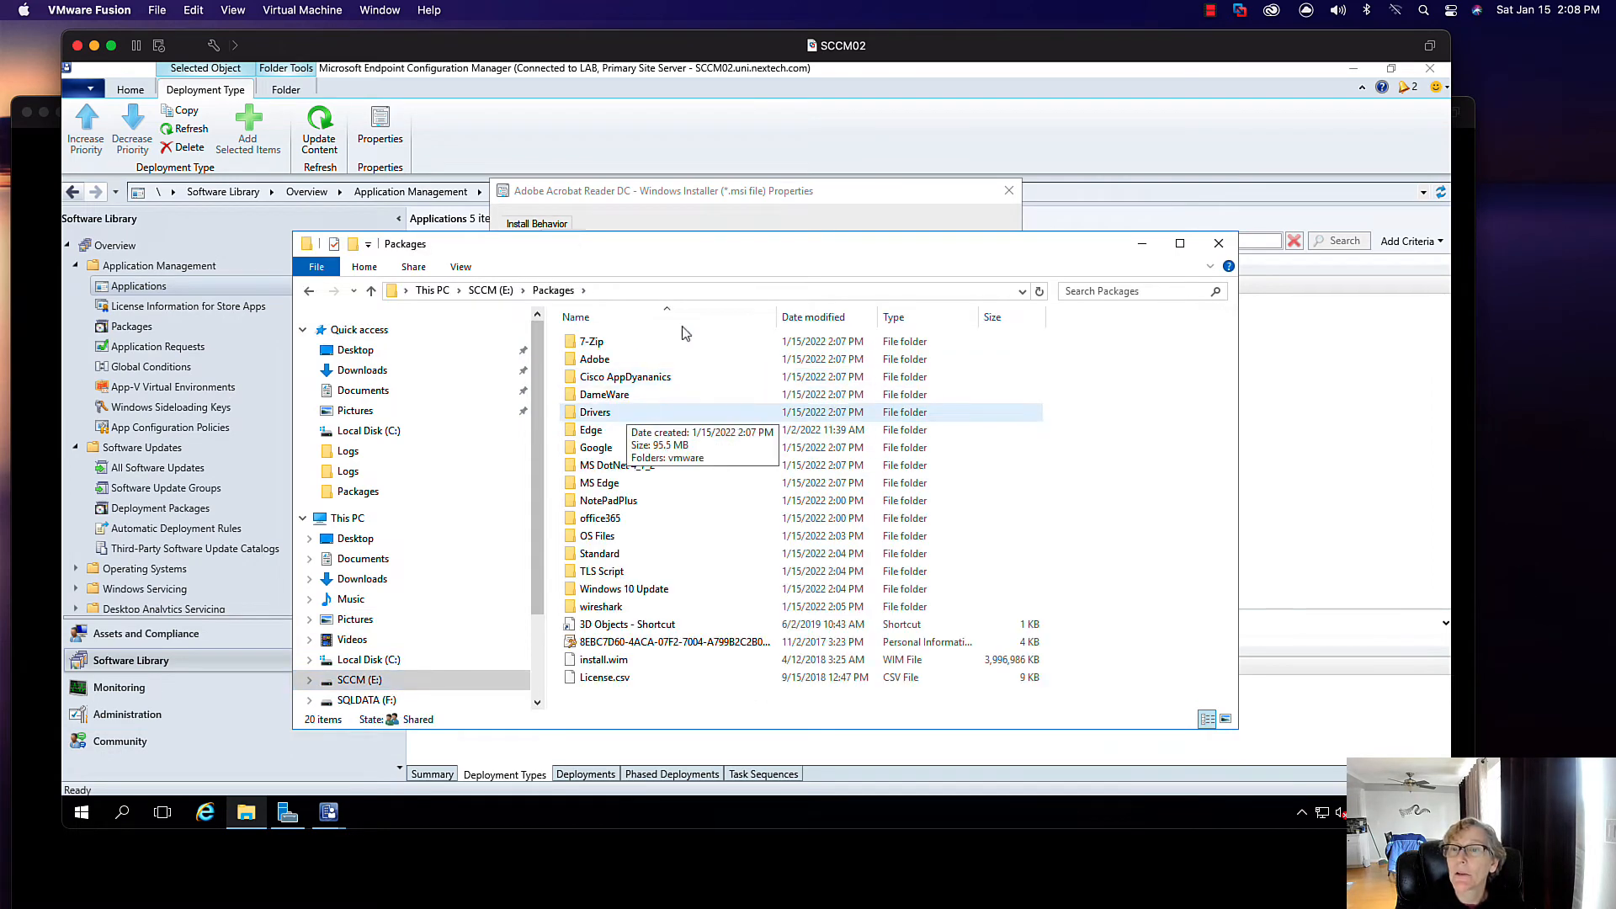
{"action": "left_click_drag", "start_coordinate": [649, 242], "coordinate": [640, 355]}
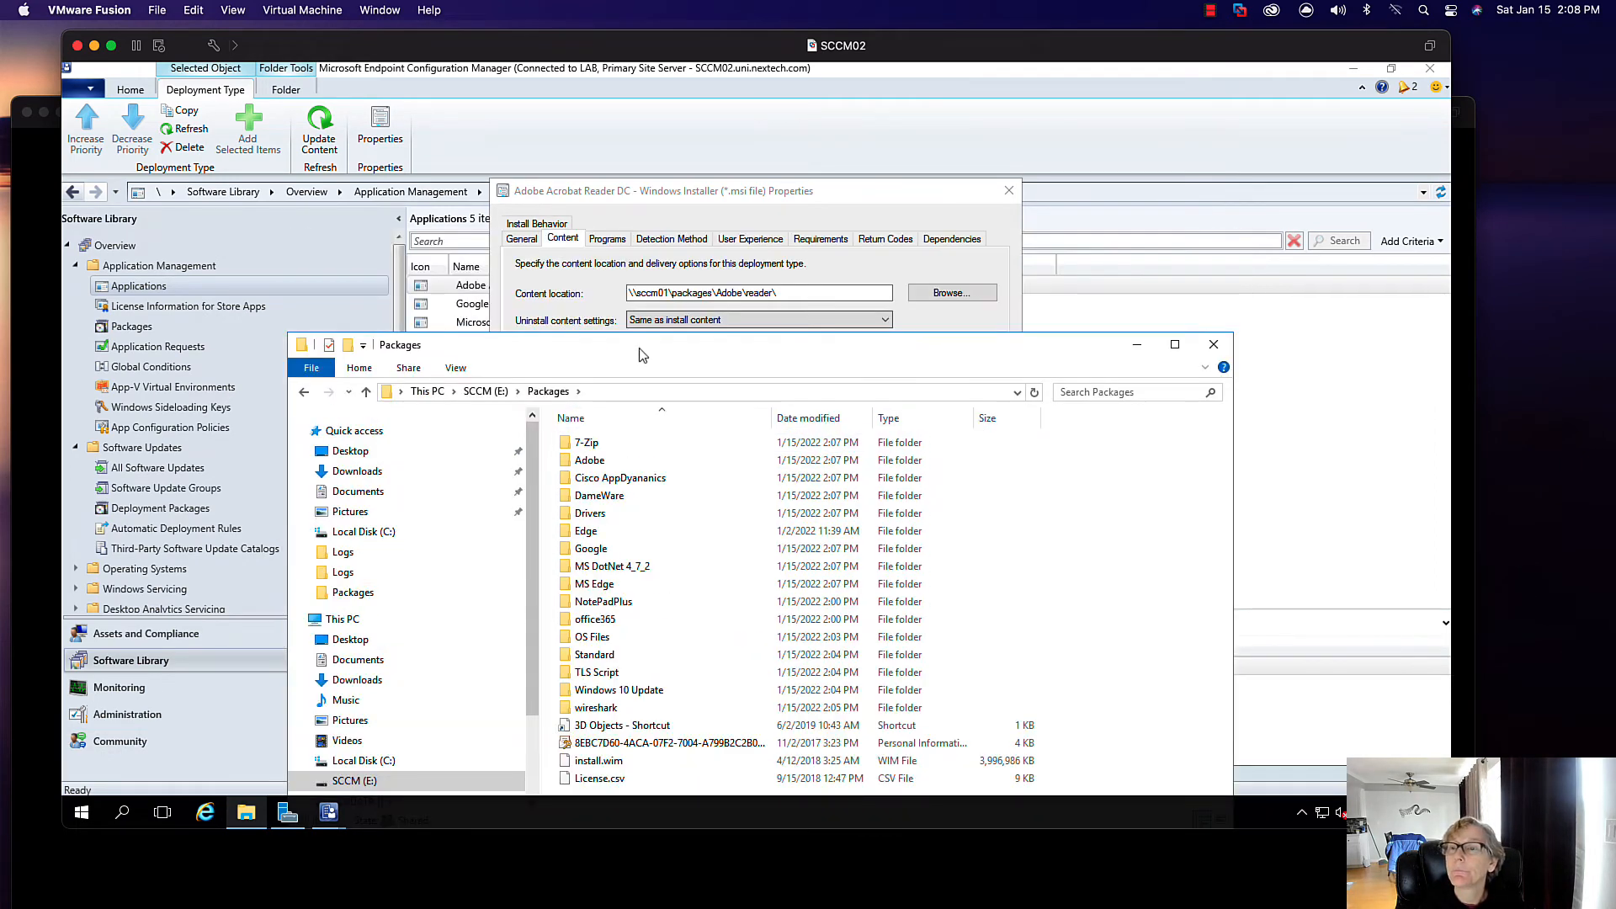
{"action": "double_click", "coordinate": [633, 462]}
{"action": "double_click", "coordinate": [613, 466]}
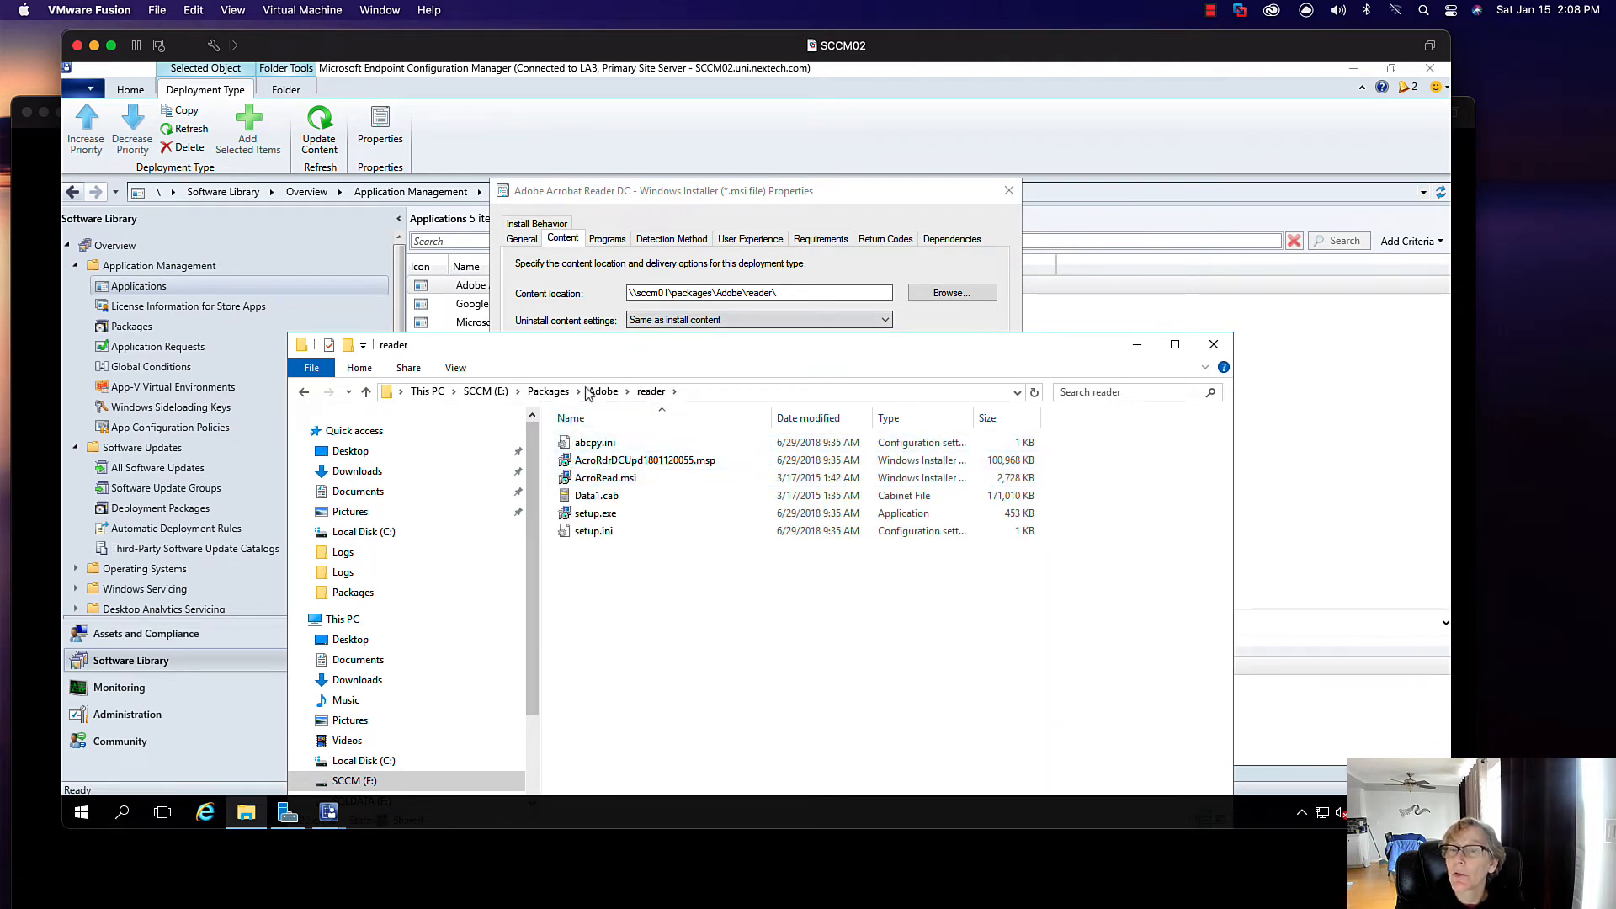
{"action": "left_click", "coordinate": [757, 391]}
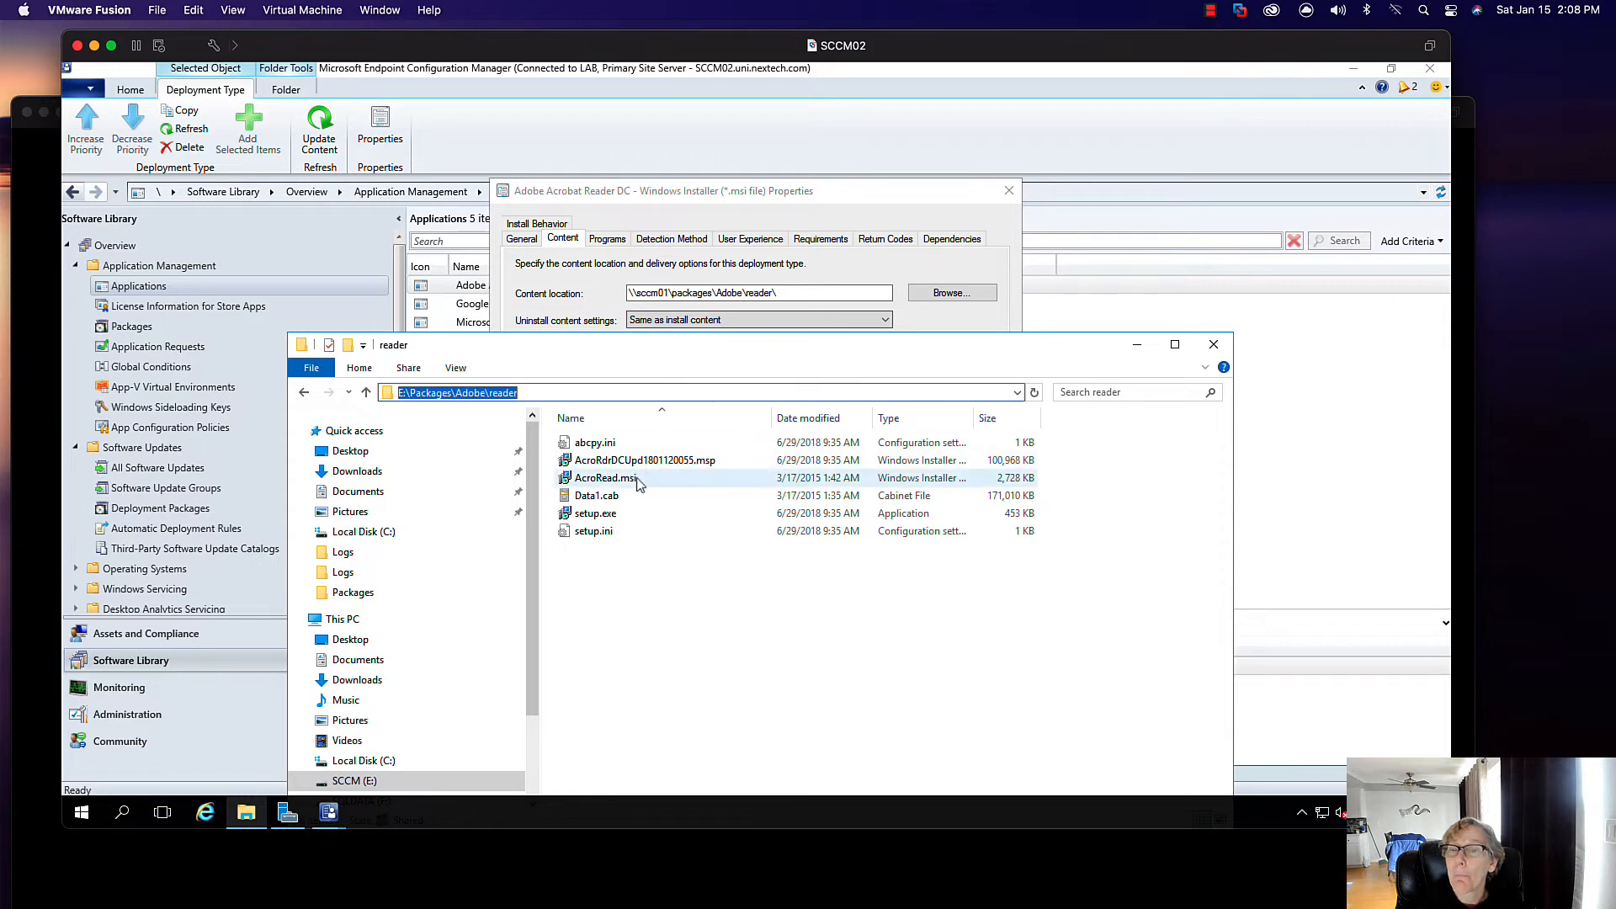
- Change the content location server from sccm01 to sccm02, then review the Programs and Detection Method settings
{"action": "left_click", "coordinate": [667, 293]}
{"action": "key", "text": "BackSpace"}
{"action": "type", "text": "2"}
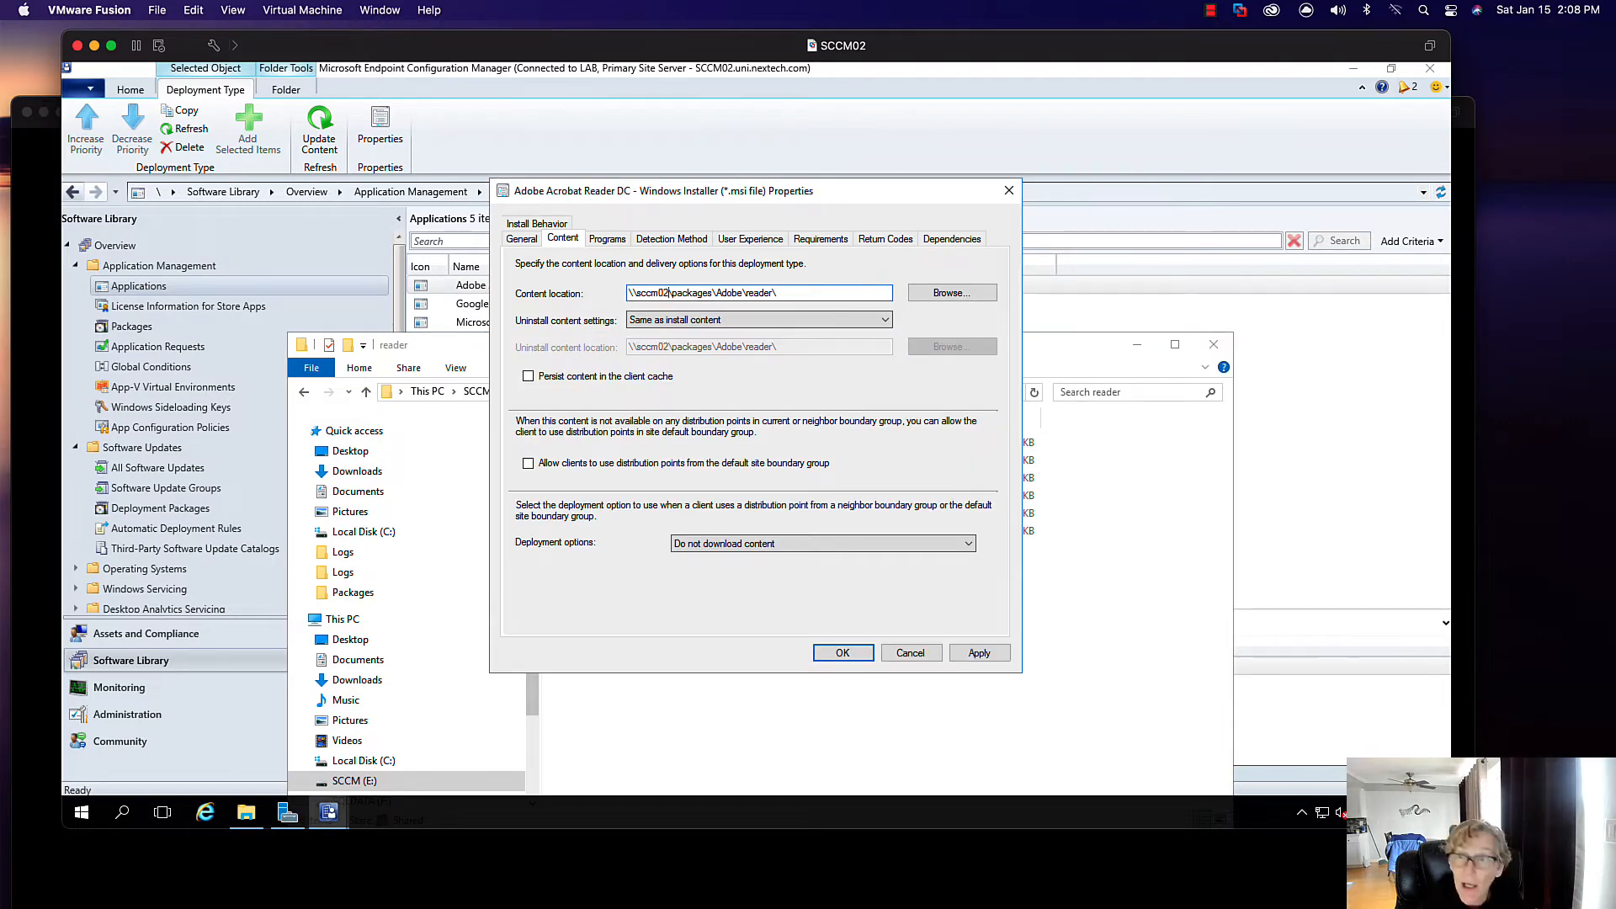
{"action": "left_click", "coordinate": [617, 242]}
{"action": "left_click", "coordinate": [661, 242]}
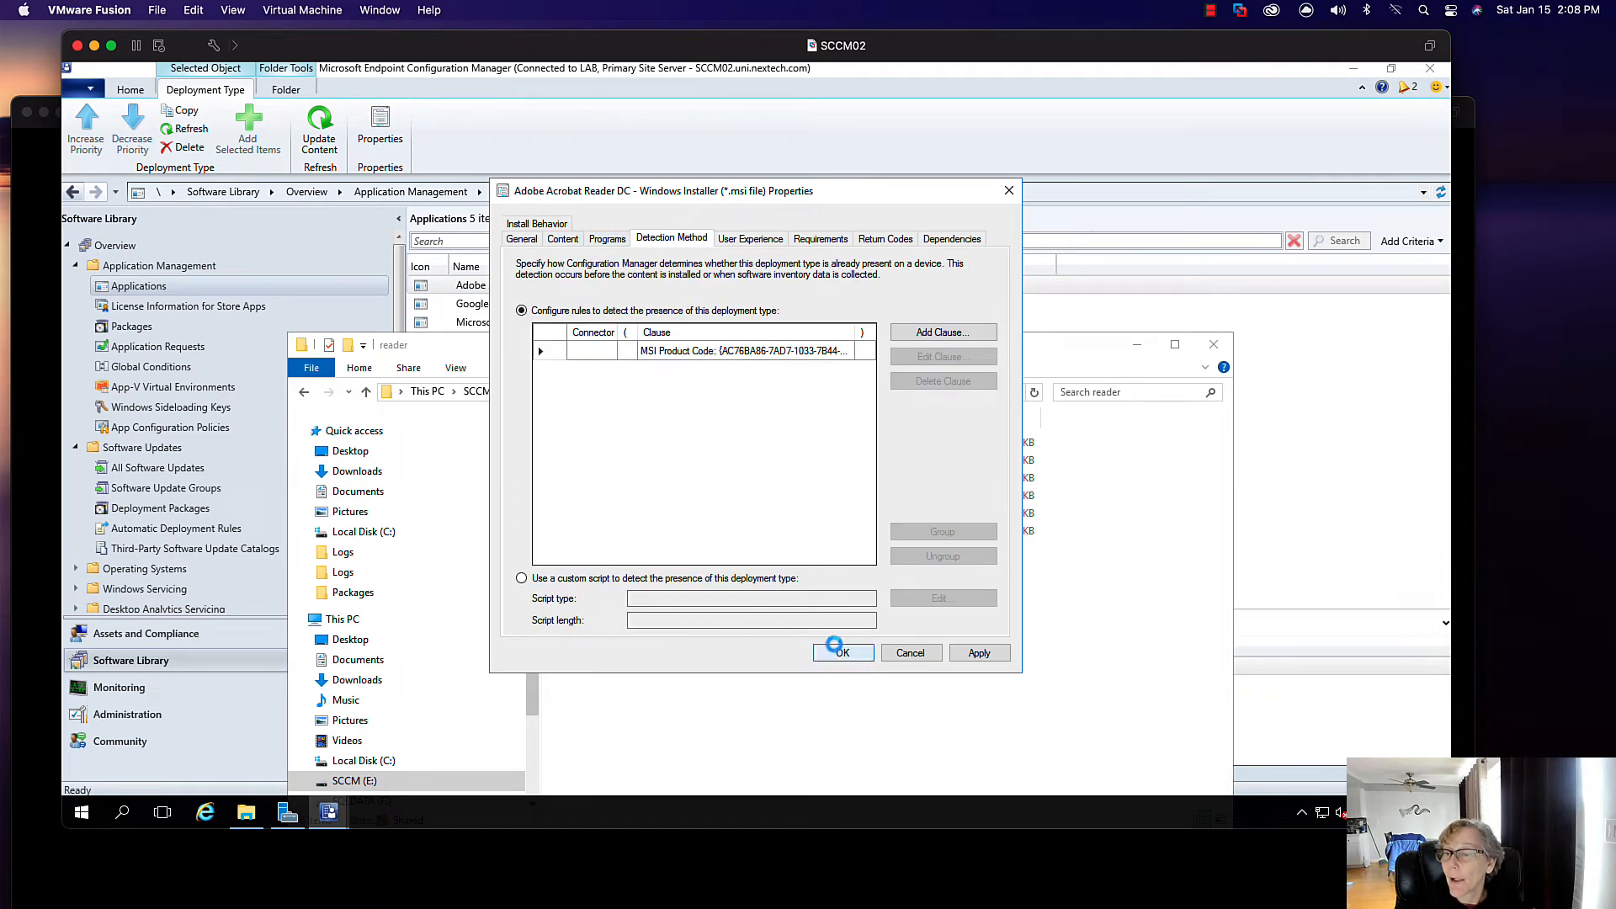
{"action": "left_click", "coordinate": [1213, 344]}
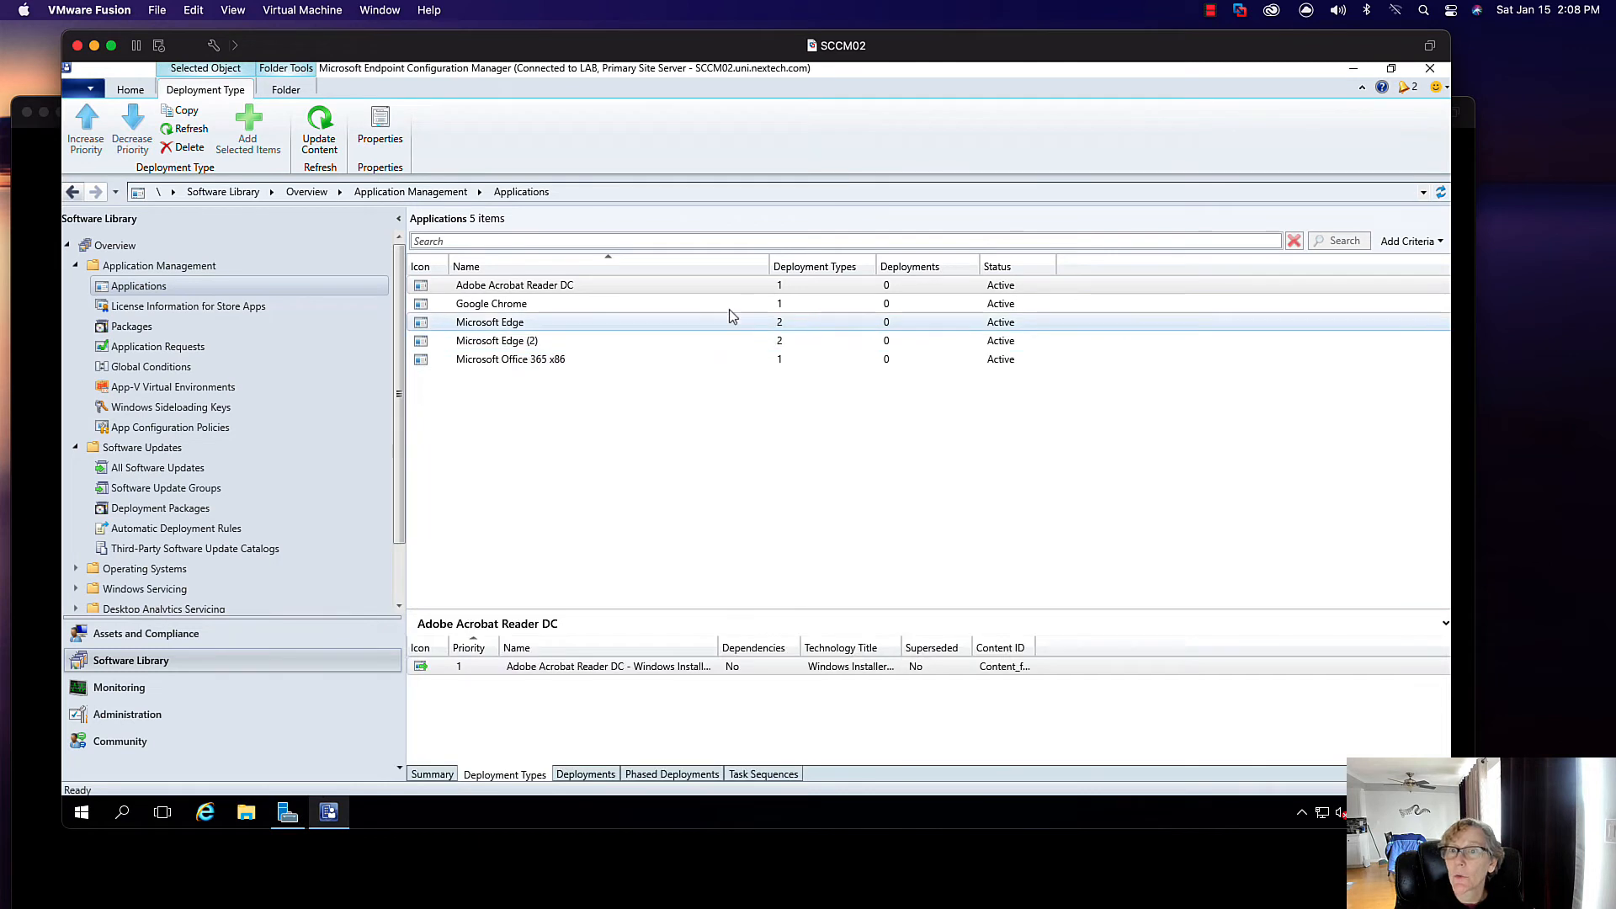
- Change Google Chrome's deployment type content location from sccm01 to sccm02 and save
{"action": "left_click", "coordinate": [522, 304]}
{"action": "left_click", "coordinate": [517, 685]}
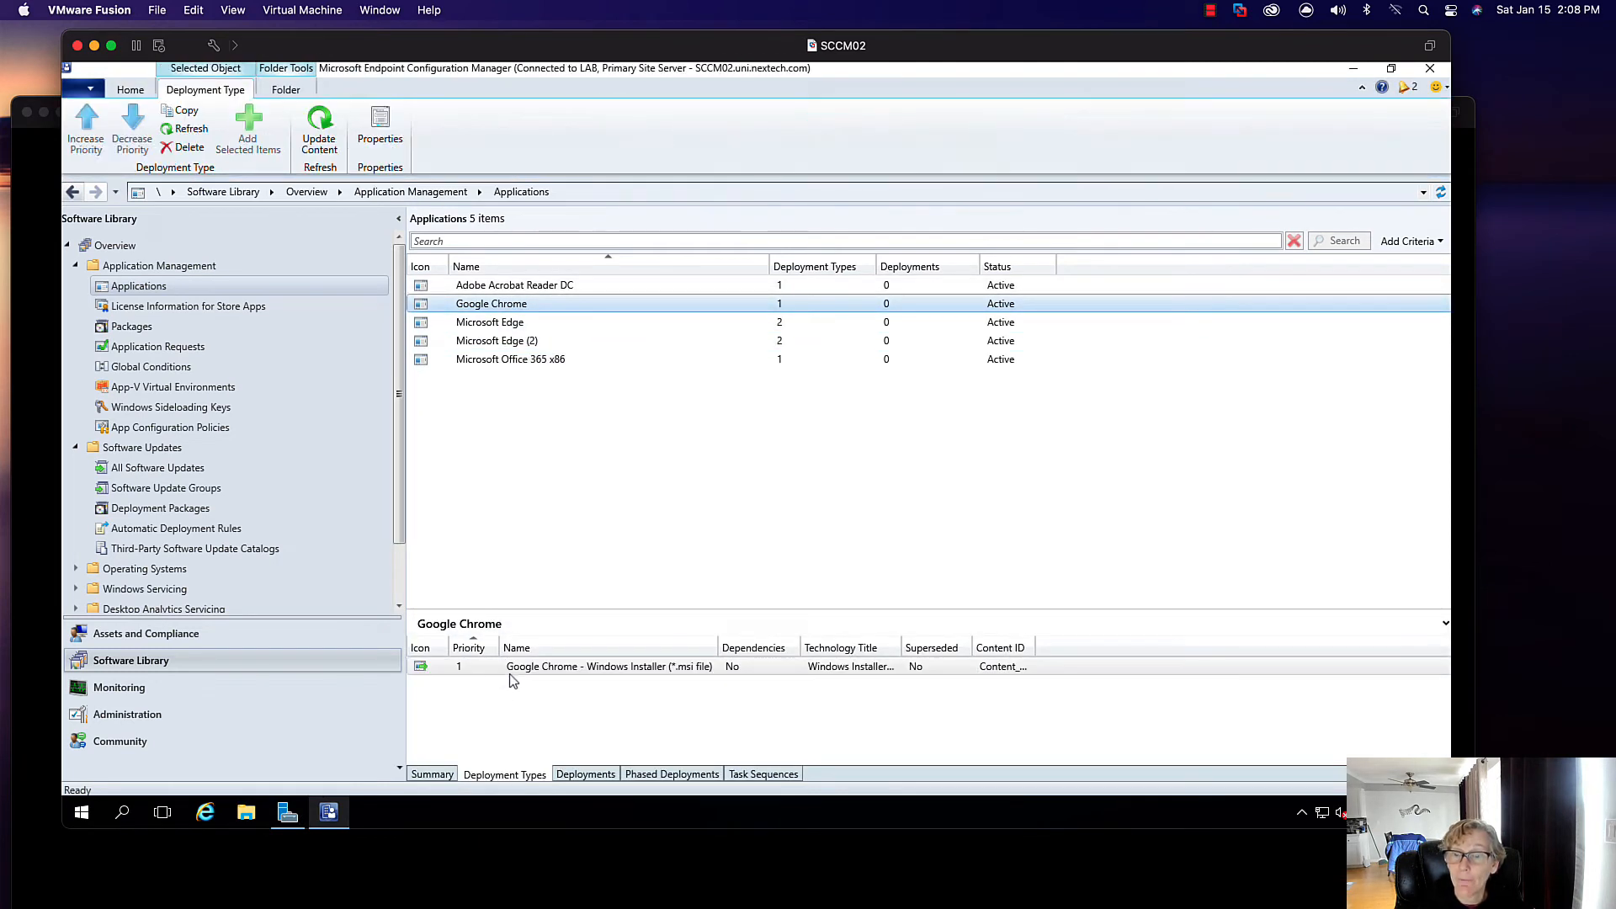
{"action": "right_click", "coordinate": [511, 672]}
{"action": "left_click", "coordinate": [590, 628]}
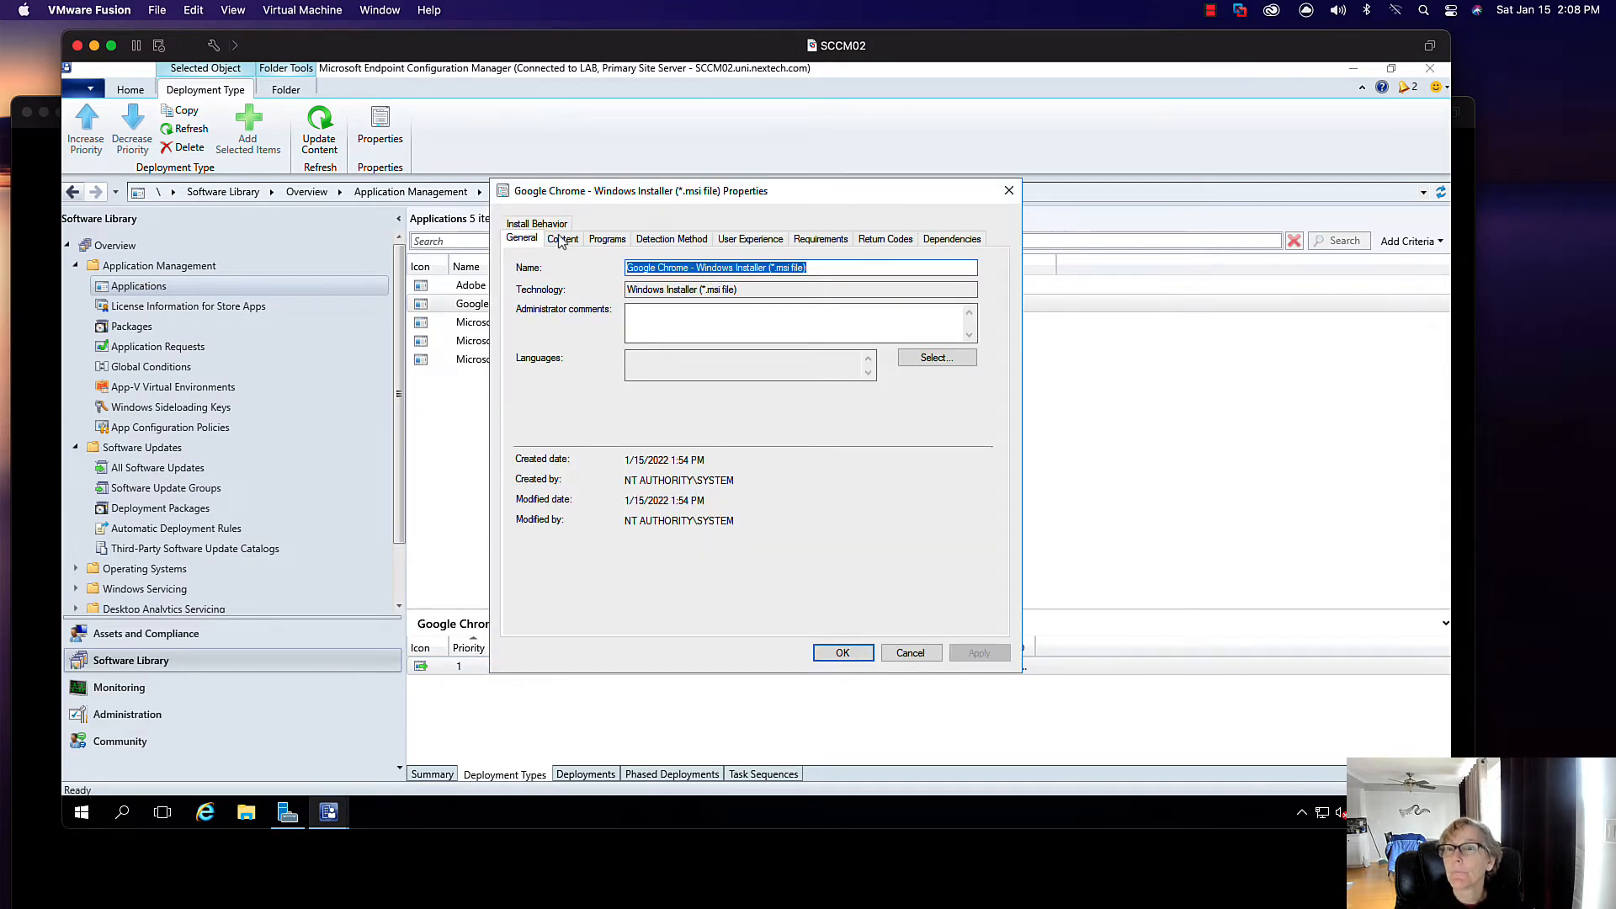
{"action": "left_click", "coordinate": [561, 240]}
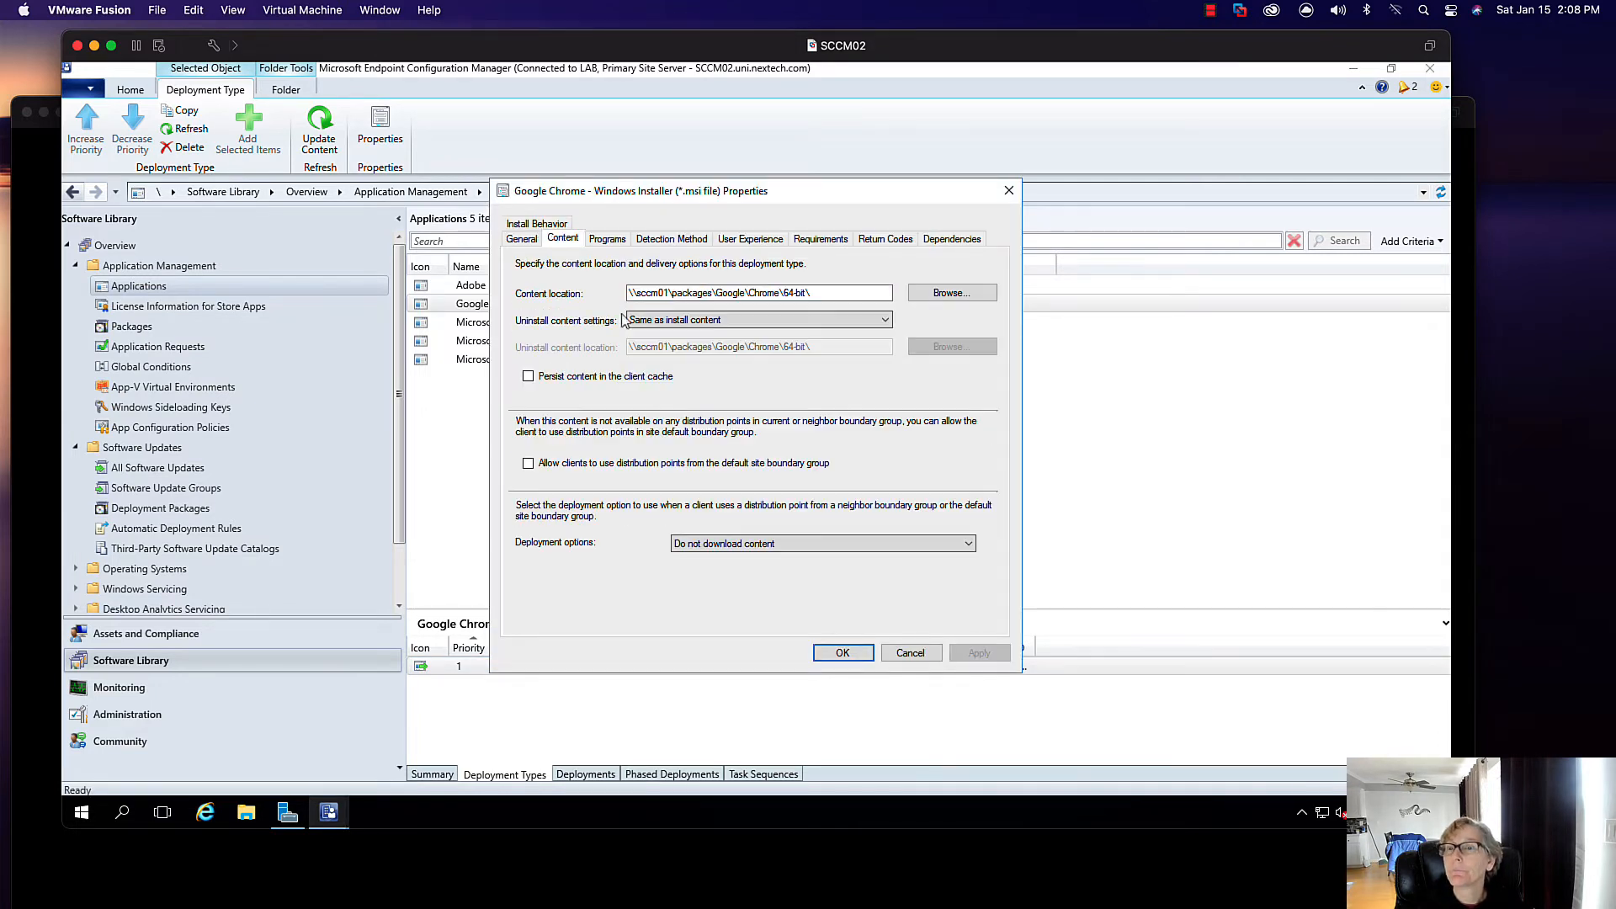
{"action": "left_click", "coordinate": [667, 294]}
{"action": "key", "text": "BackSpace"}
{"action": "type", "text": "2"}
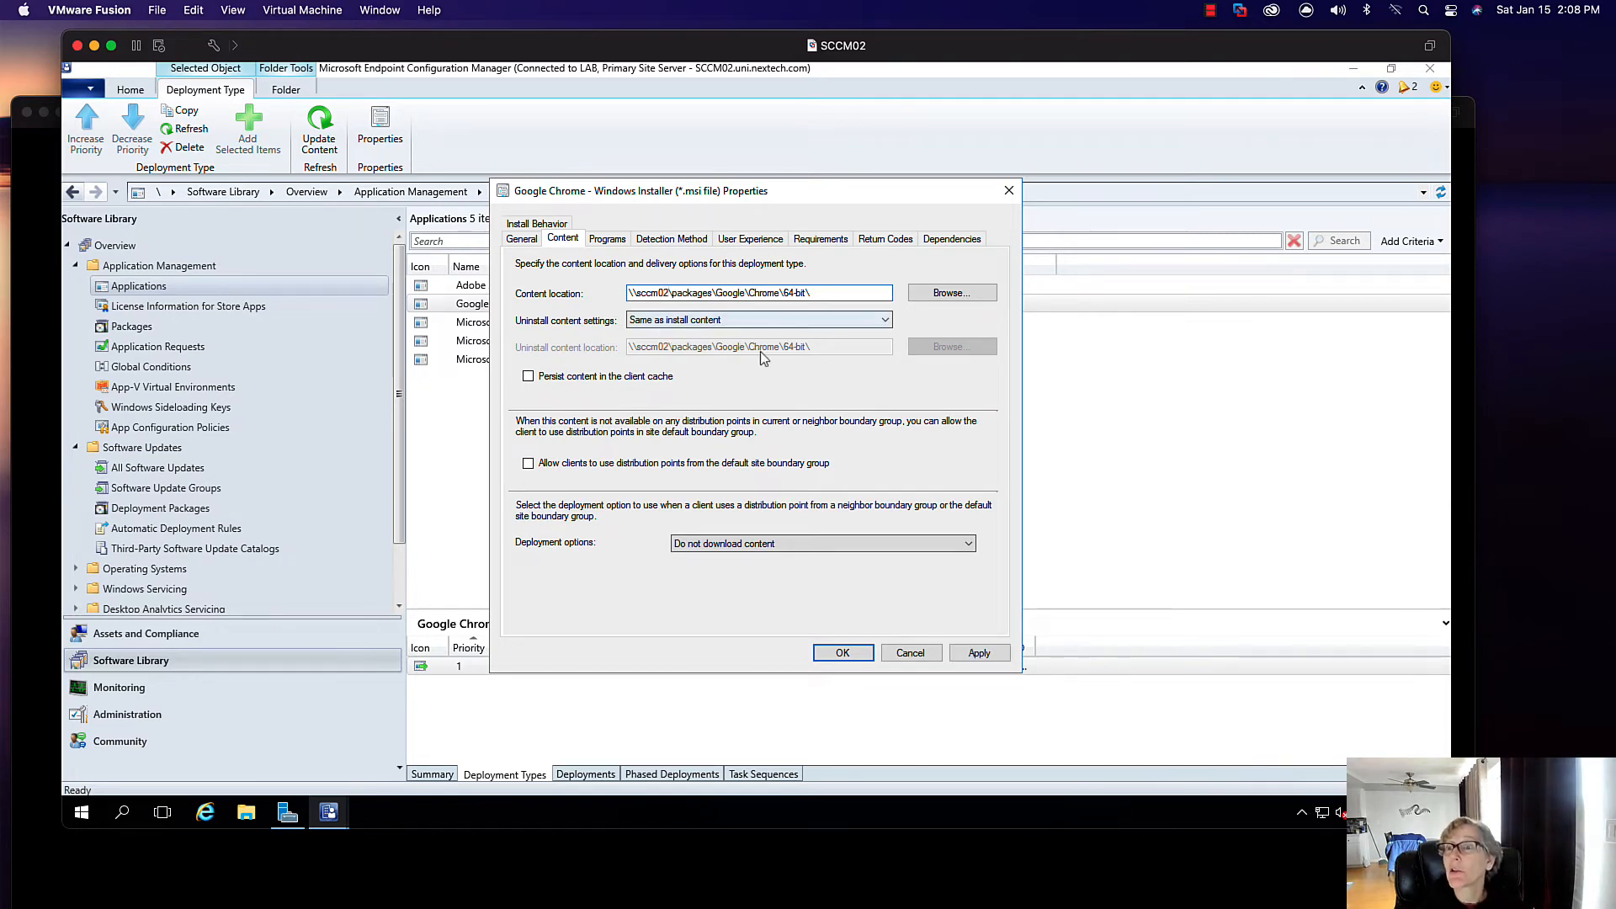
{"action": "left_click", "coordinate": [842, 654]}
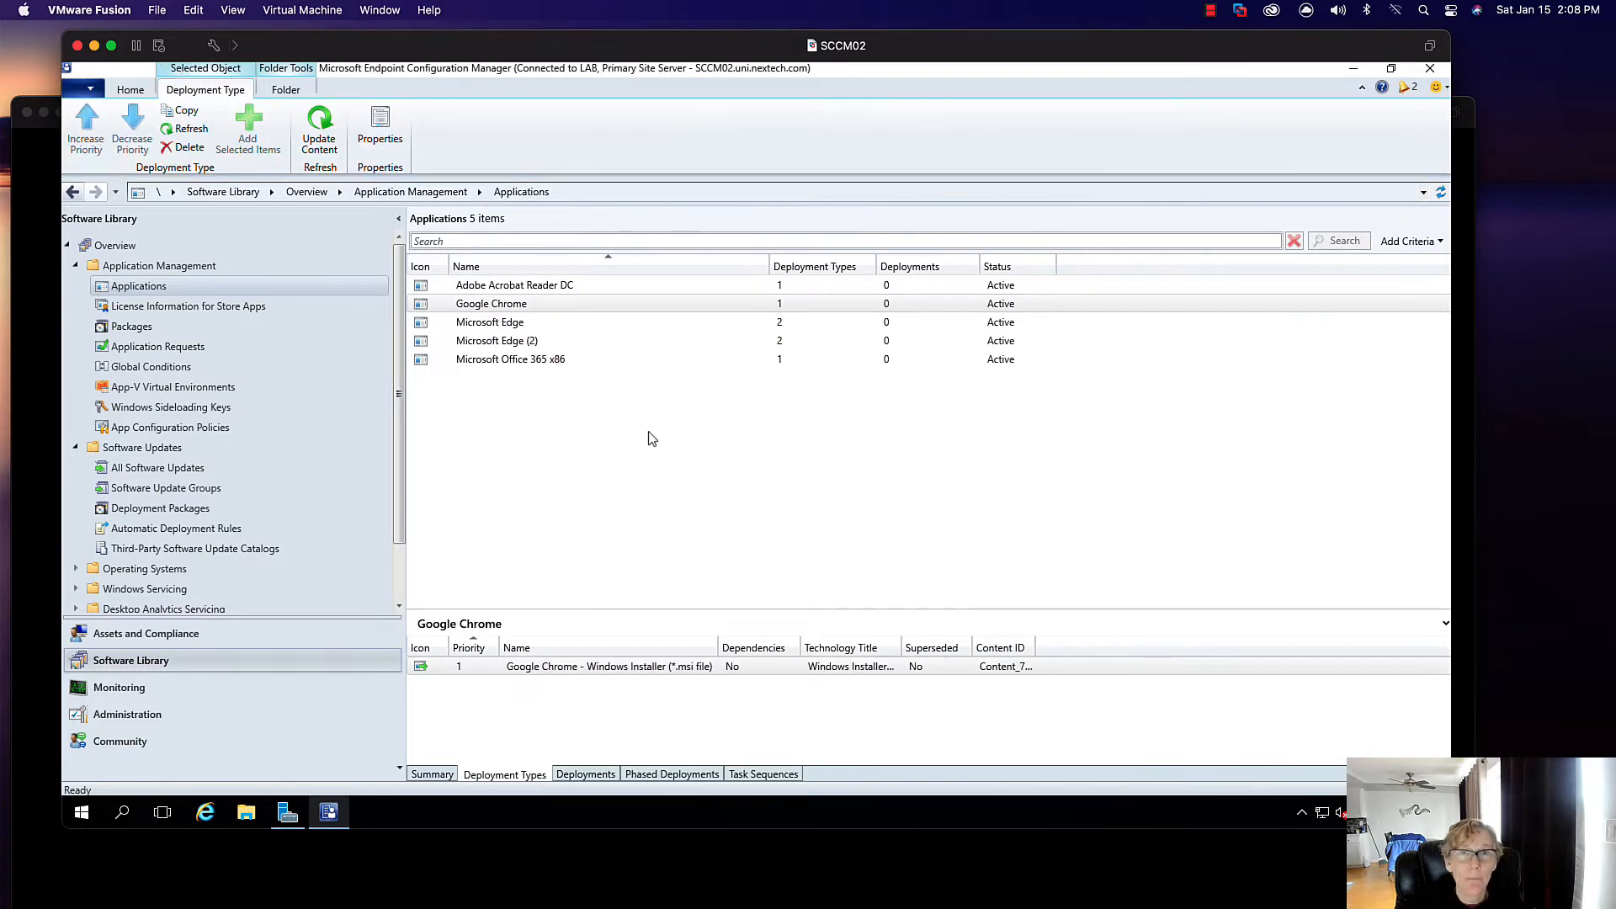
- Confirm Edge X64 content already points to \\sccm02\packages\Edge\96.0.1054.62\X64\ and cancel without changes
{"action": "left_click", "coordinate": [497, 326]}
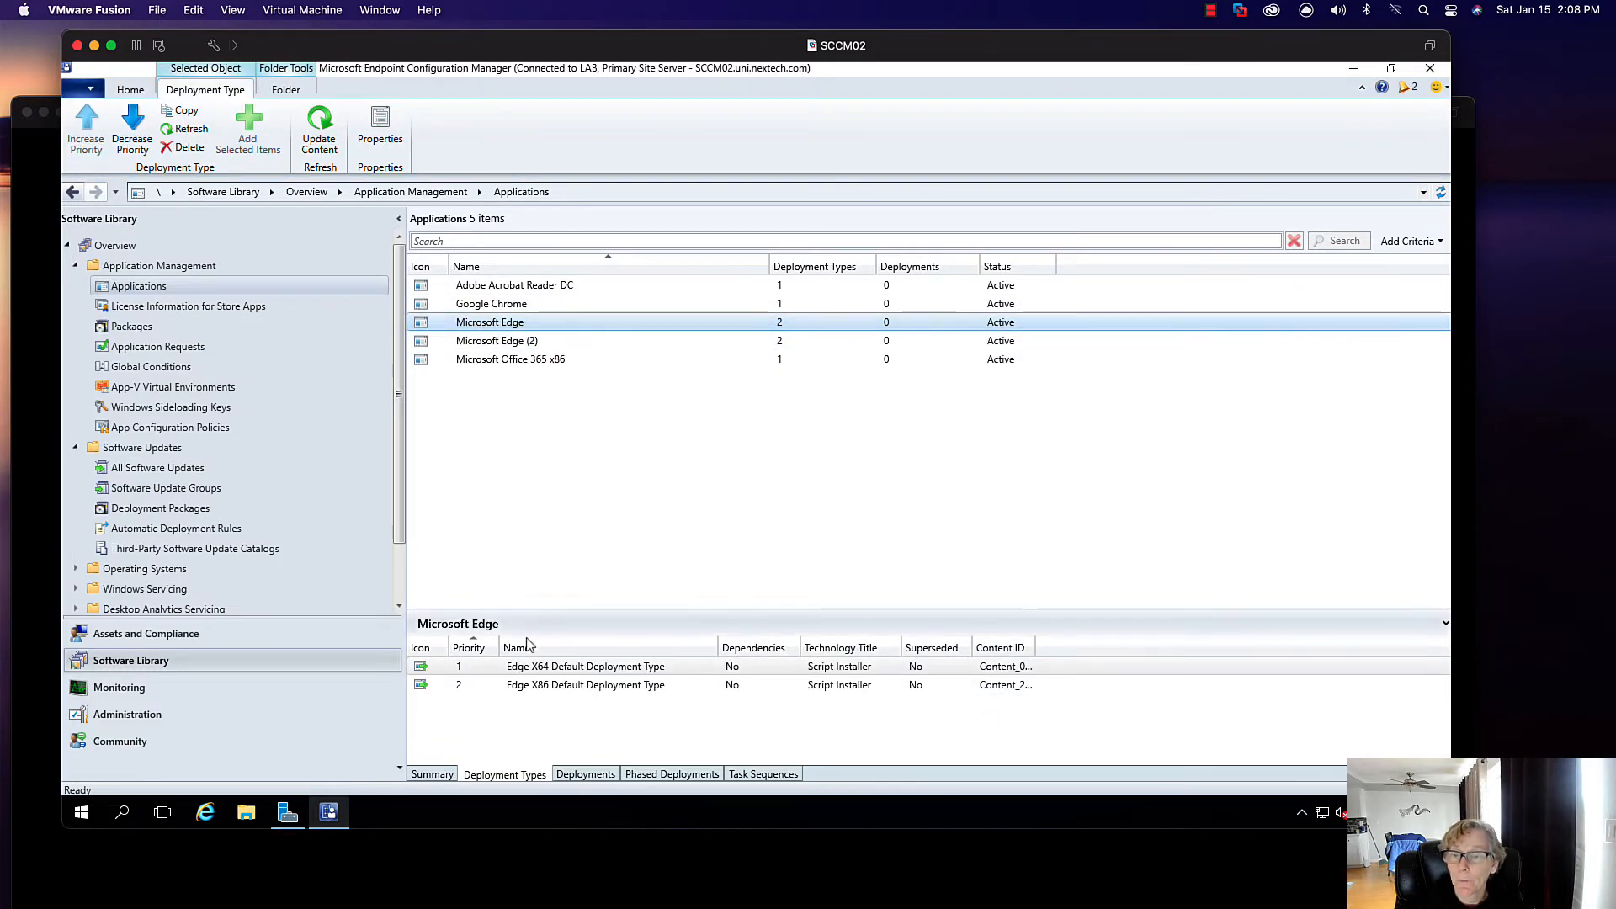
{"action": "left_click", "coordinate": [515, 667]}
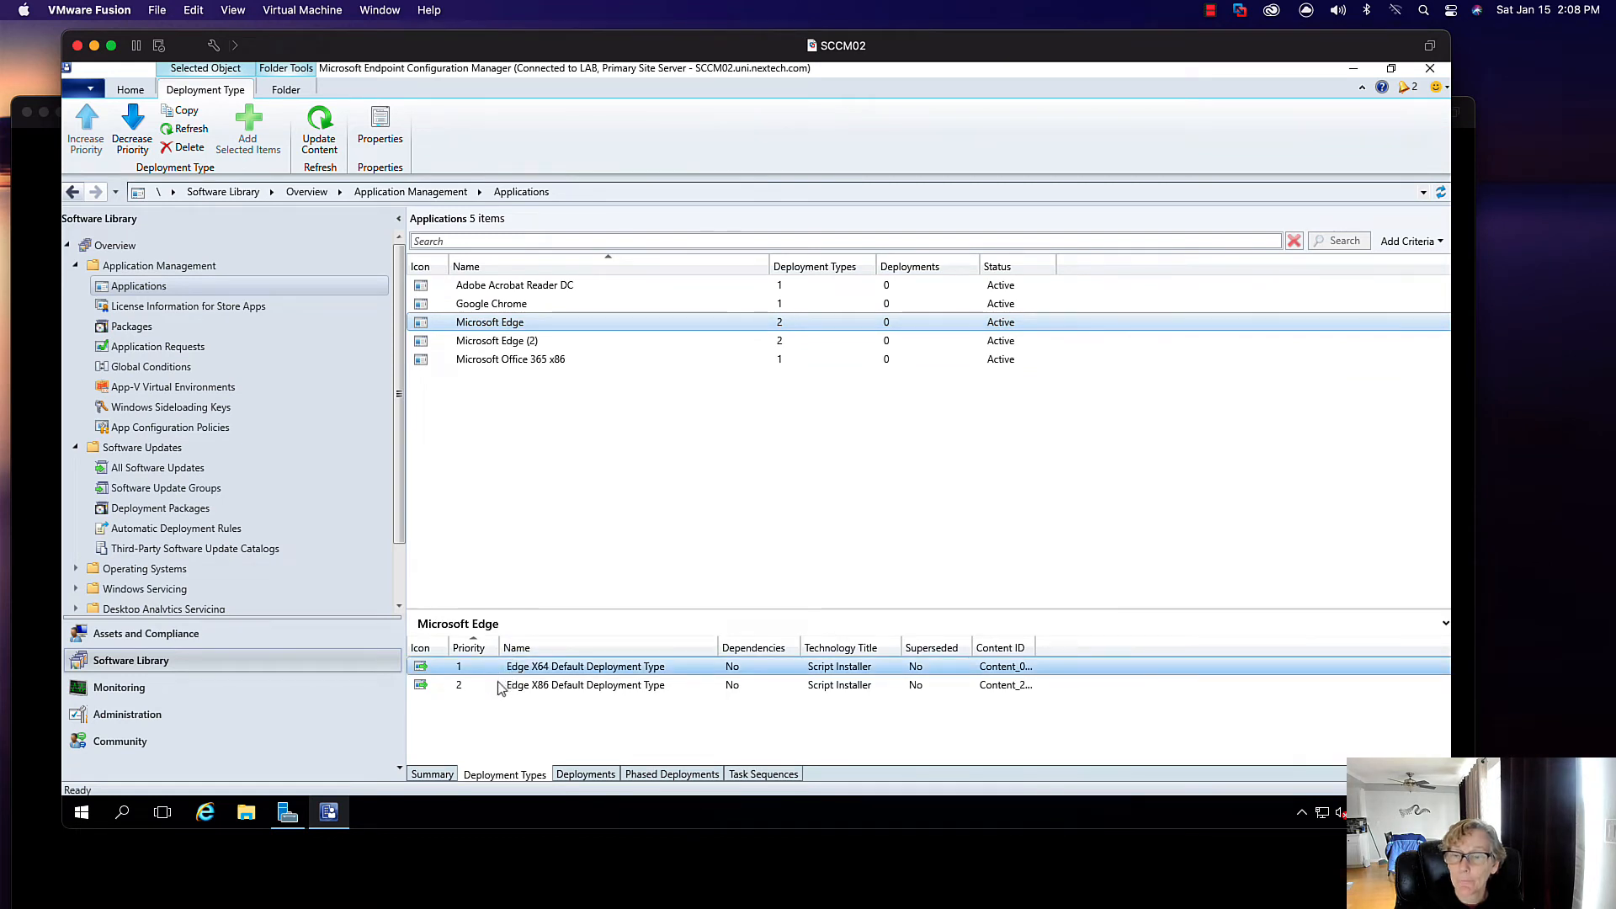
{"action": "right_click", "coordinate": [498, 671]}
{"action": "left_click", "coordinate": [543, 657]}
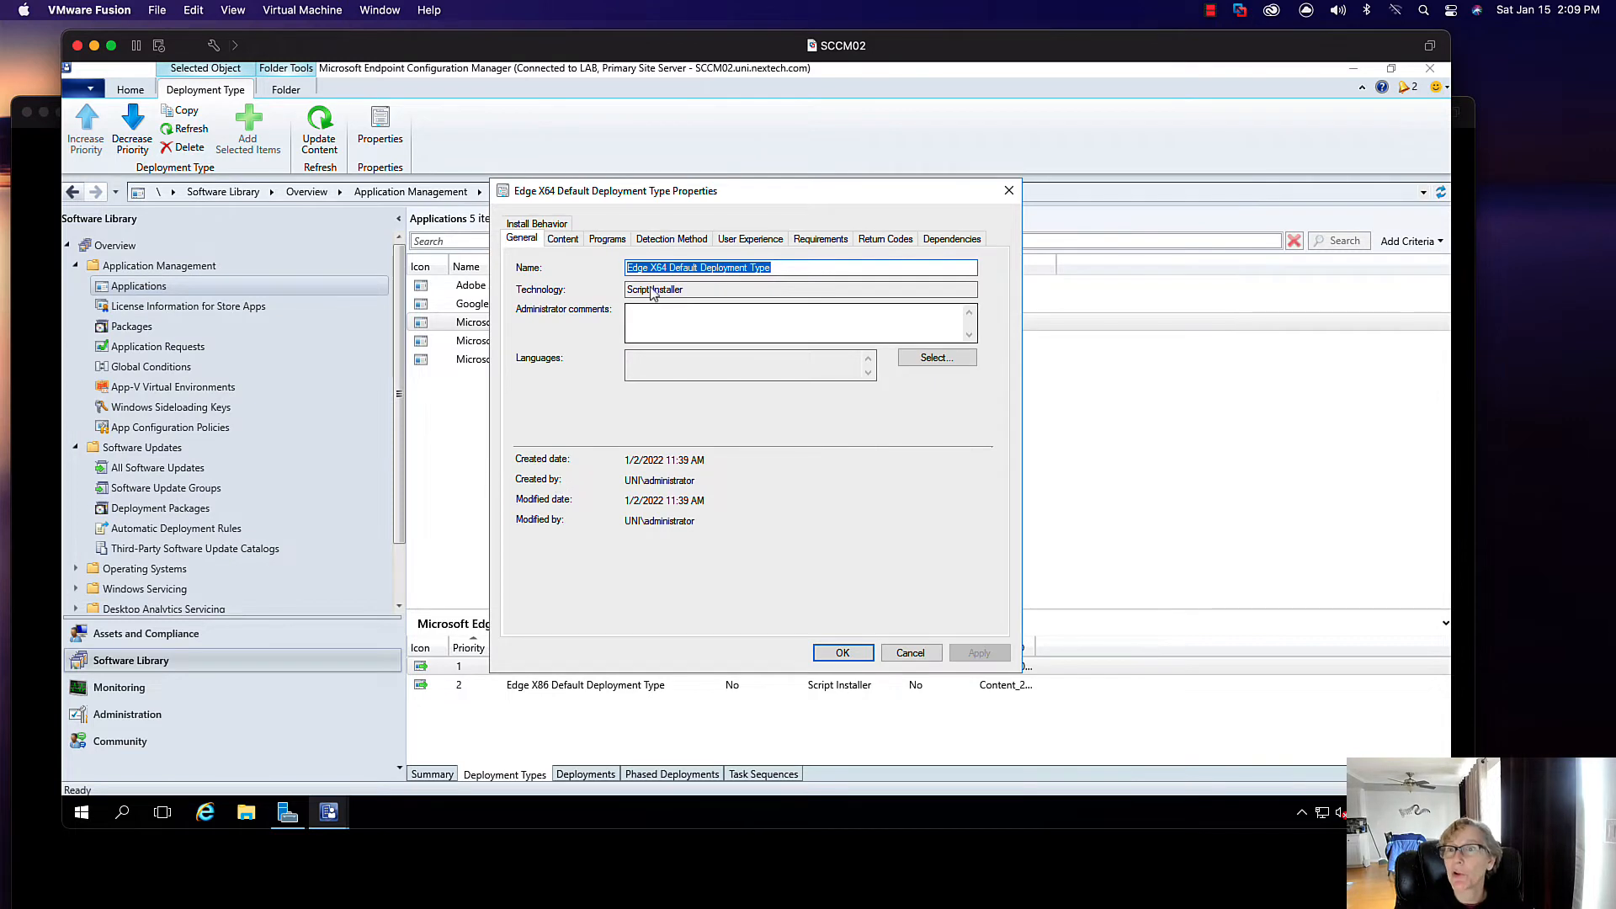
{"action": "left_click", "coordinate": [577, 240]}
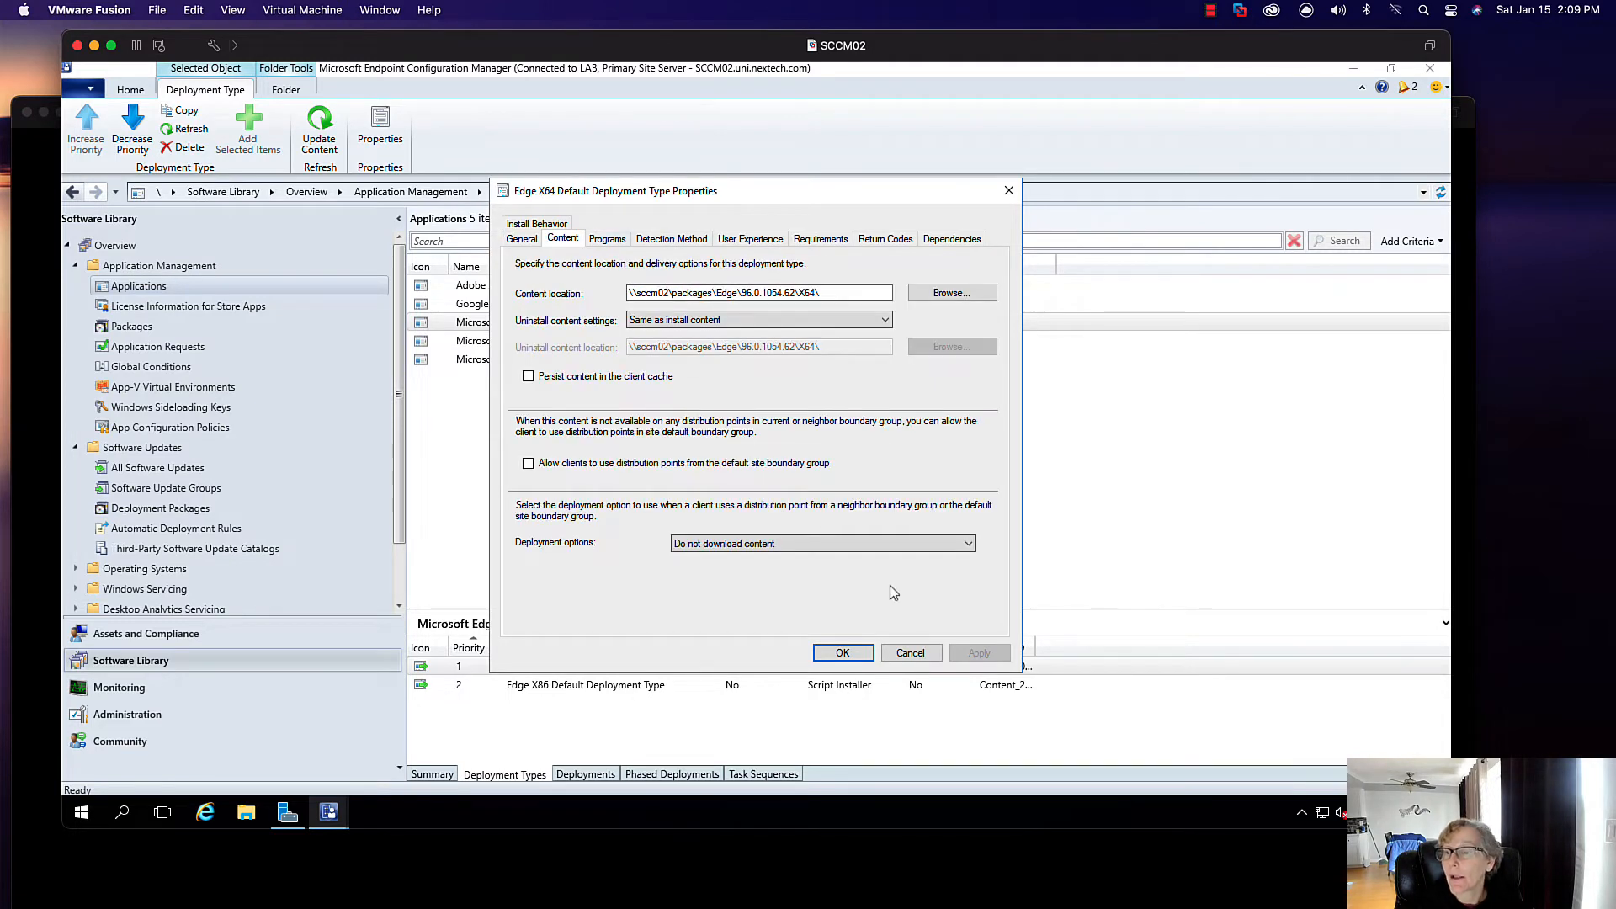
{"action": "left_click", "coordinate": [894, 653]}
{"action": "left_click", "coordinate": [505, 341]}
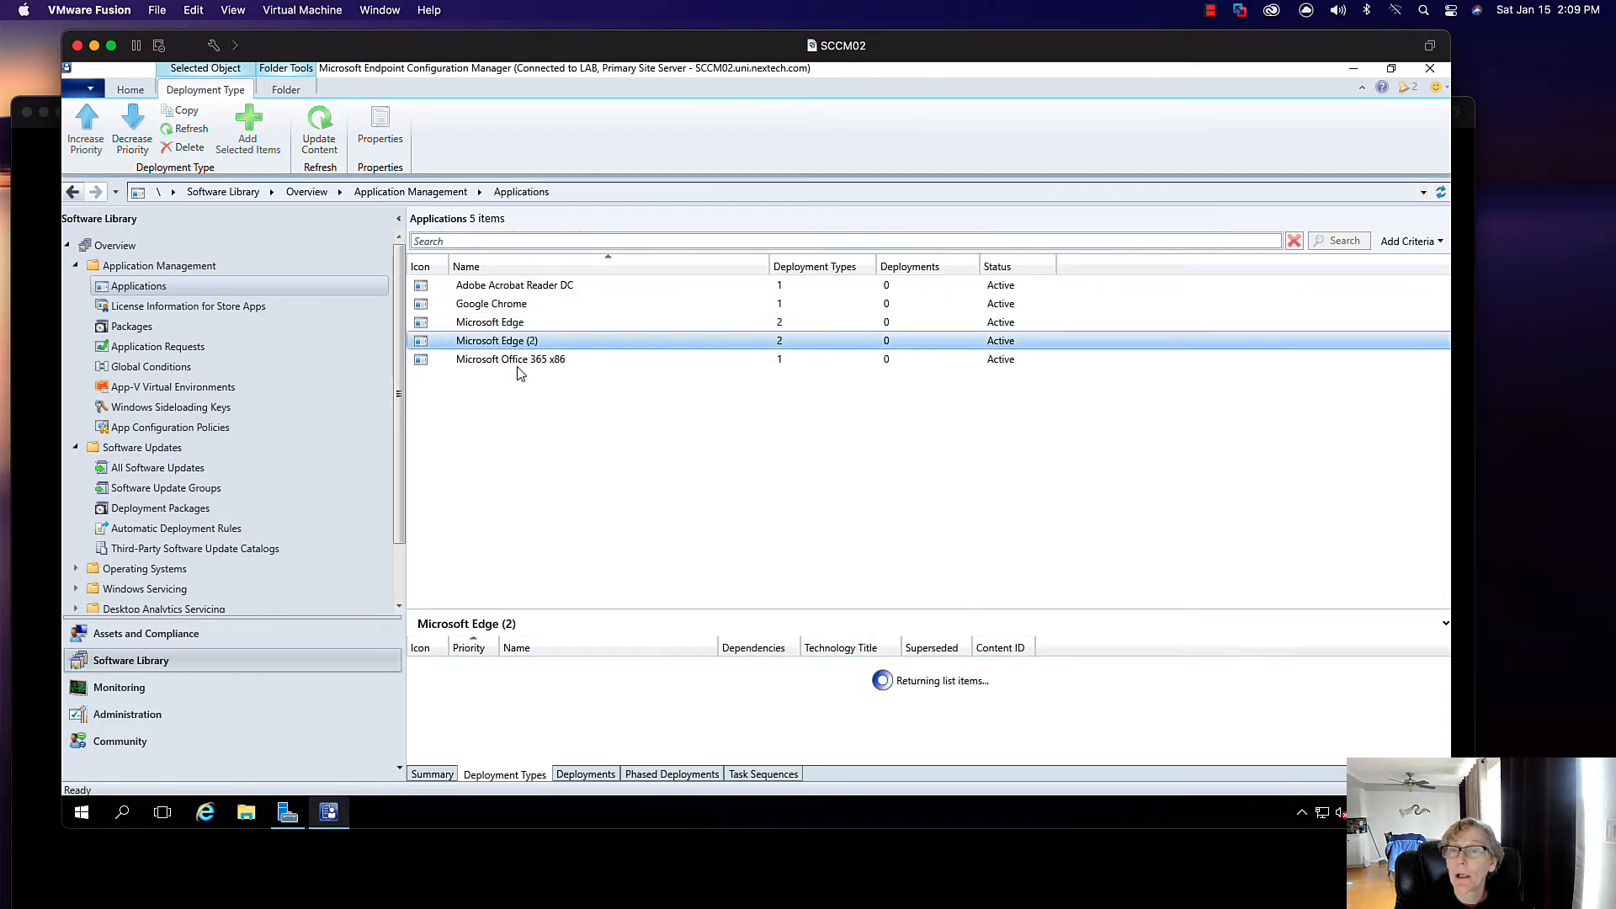
- Delete both Microsoft Edge (2) deployment types, the Windows Installer x64 and the x86
{"action": "left_click", "coordinate": [493, 668]}
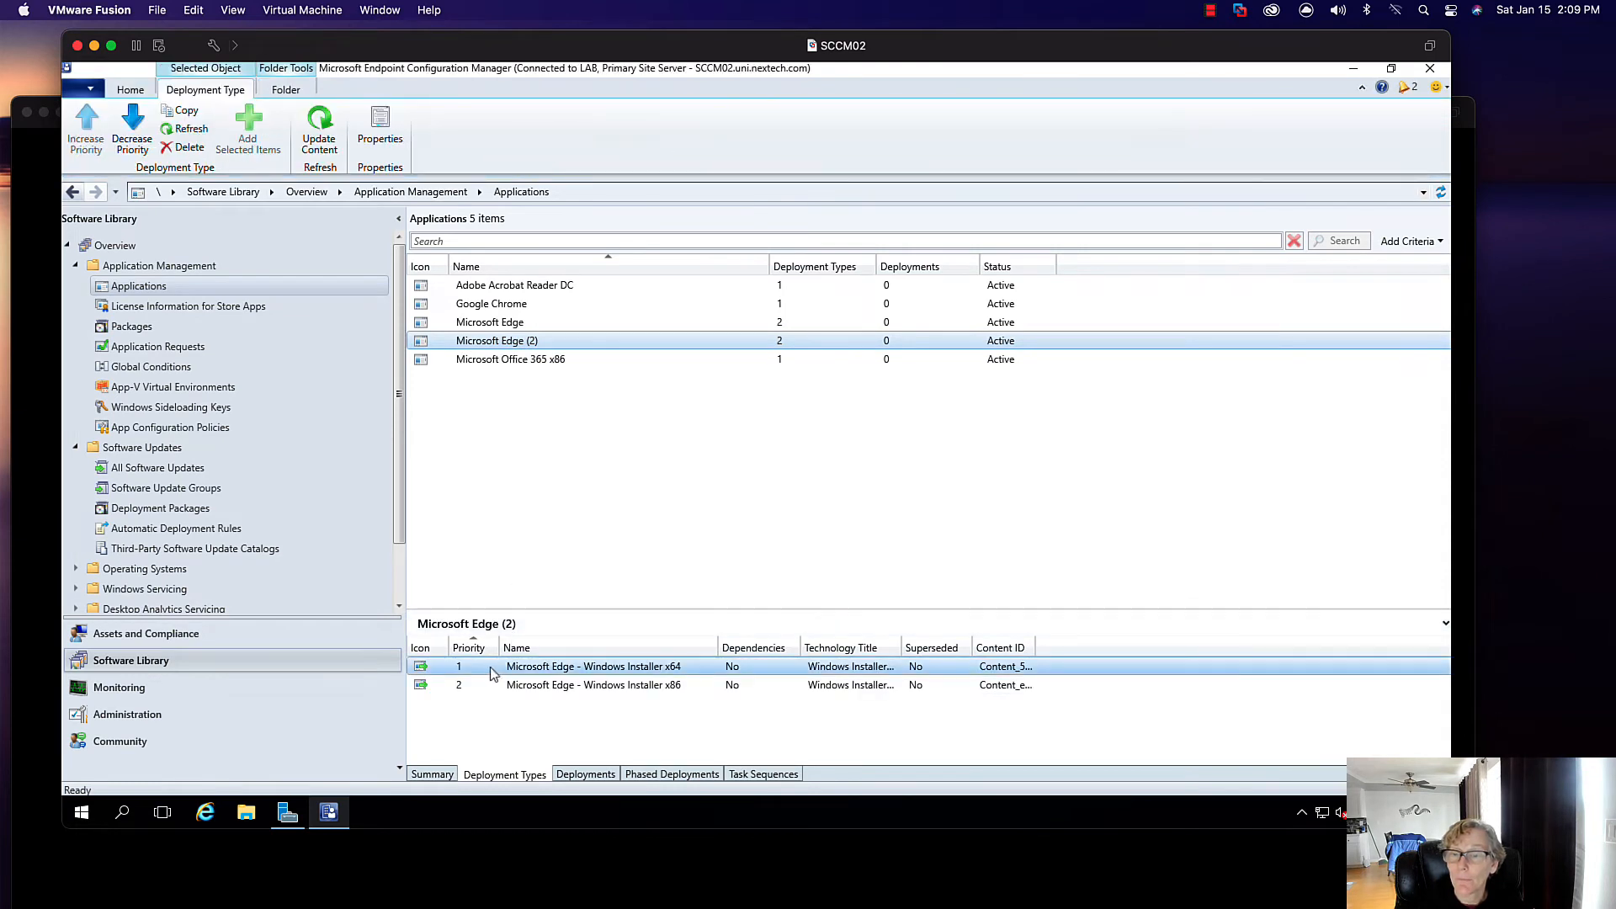
{"action": "right_click", "coordinate": [487, 665]}
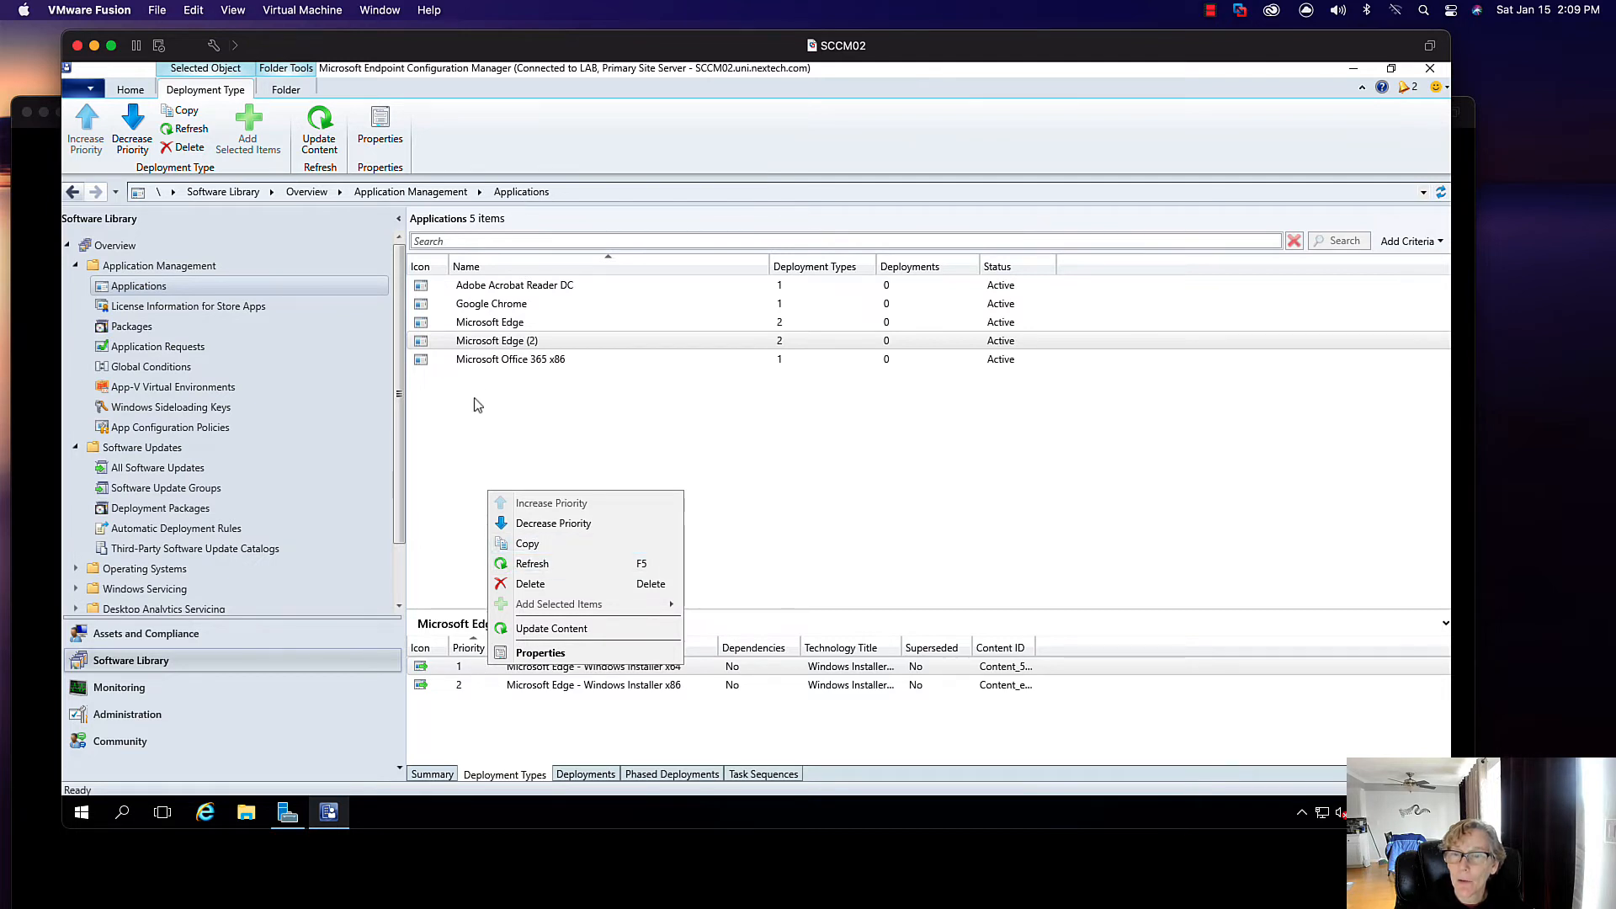
{"action": "left_click", "coordinate": [531, 585]}
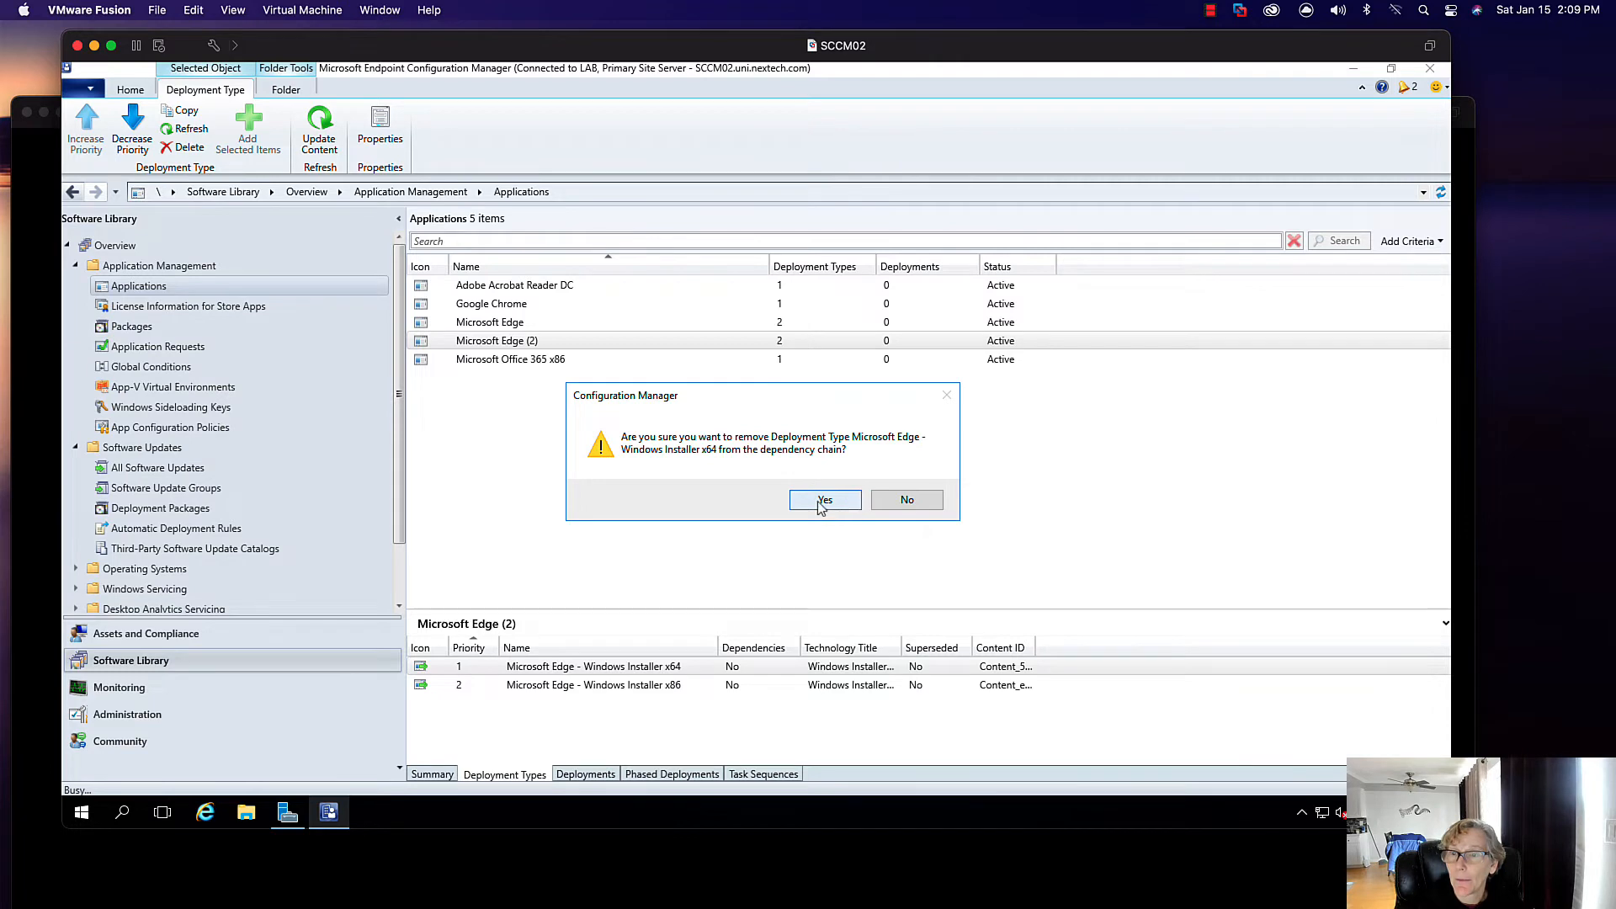
{"action": "left_click", "coordinate": [823, 500]}
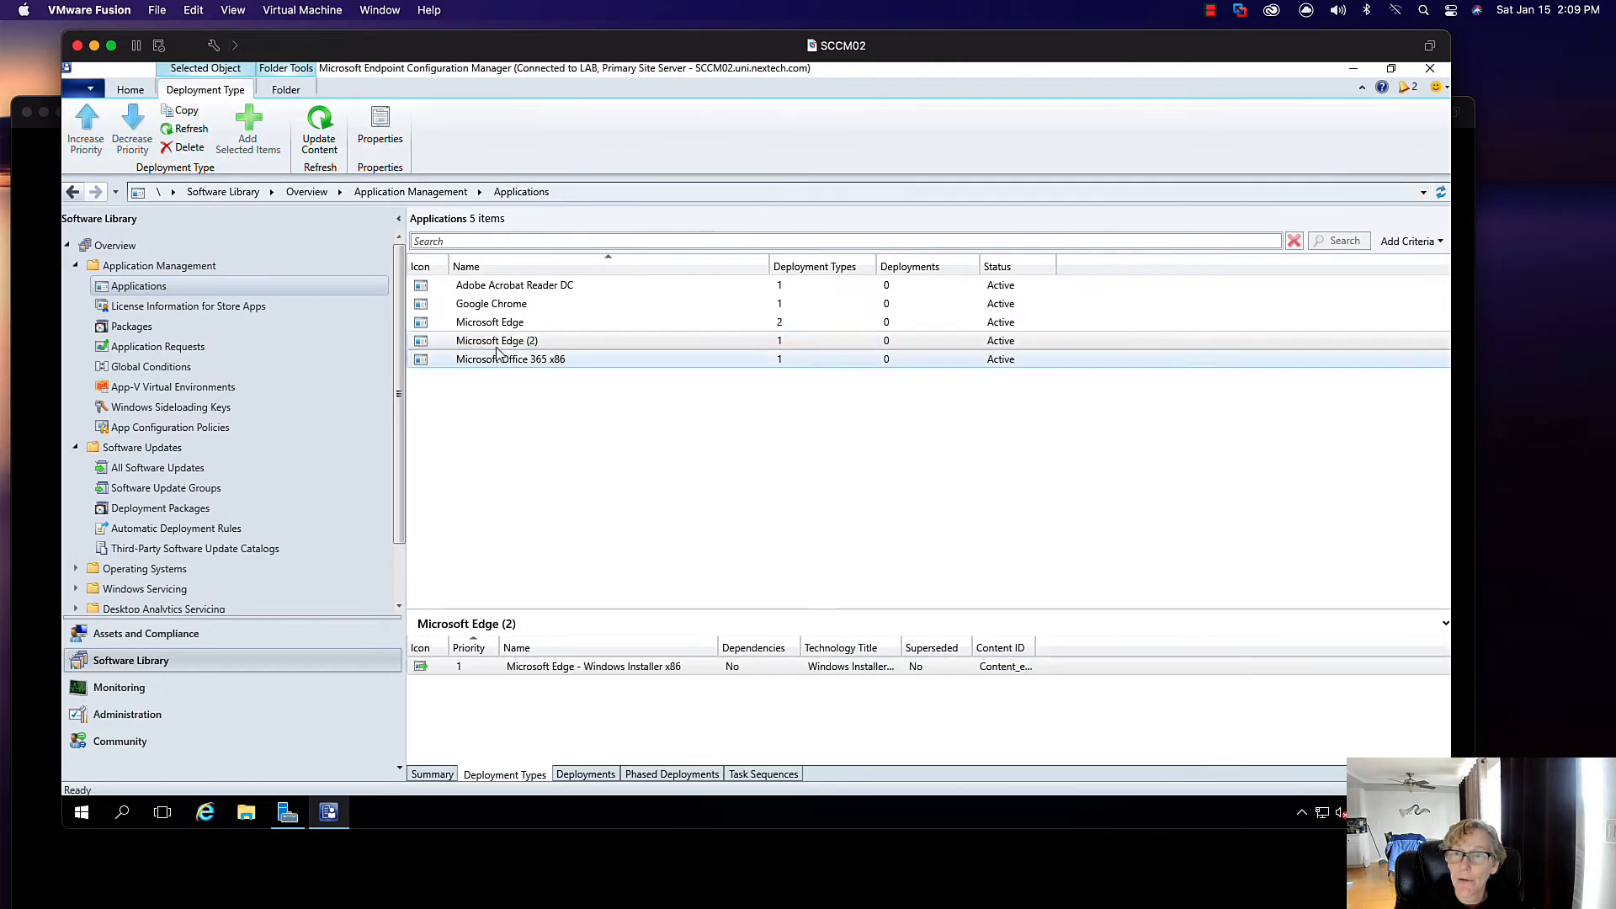
{"action": "left_click", "coordinate": [510, 665]}
{"action": "right_click", "coordinate": [513, 665]}
{"action": "left_click", "coordinate": [590, 579]}
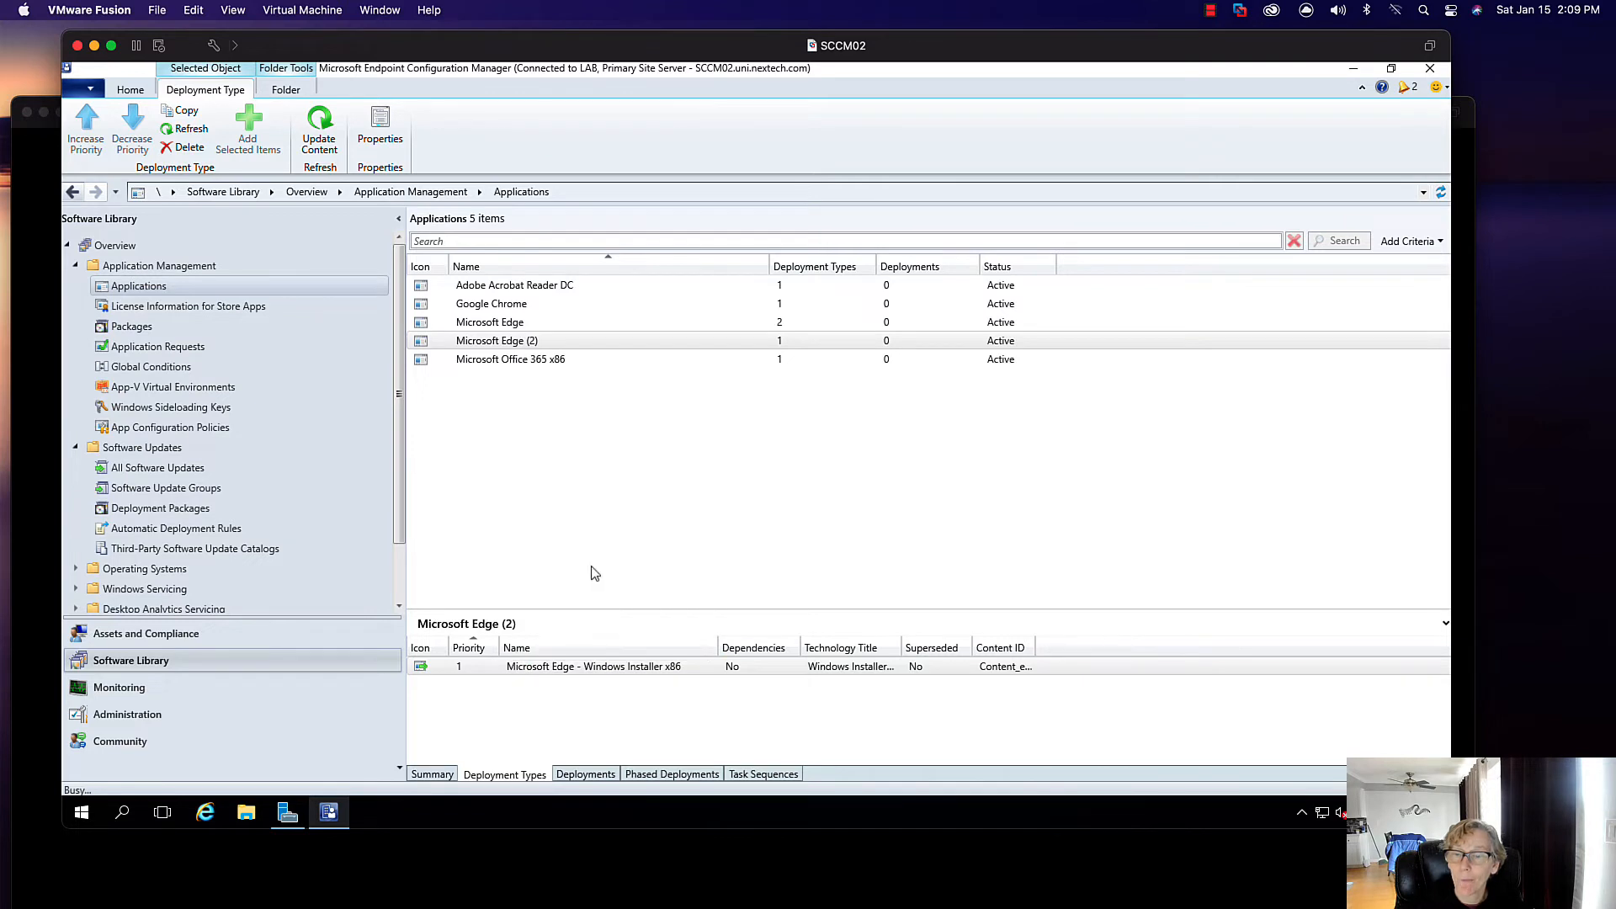
{"action": "left_click", "coordinate": [808, 500]}
- Permanently delete the Microsoft Edge (2) application itself
{"action": "right_click", "coordinate": [502, 341]}
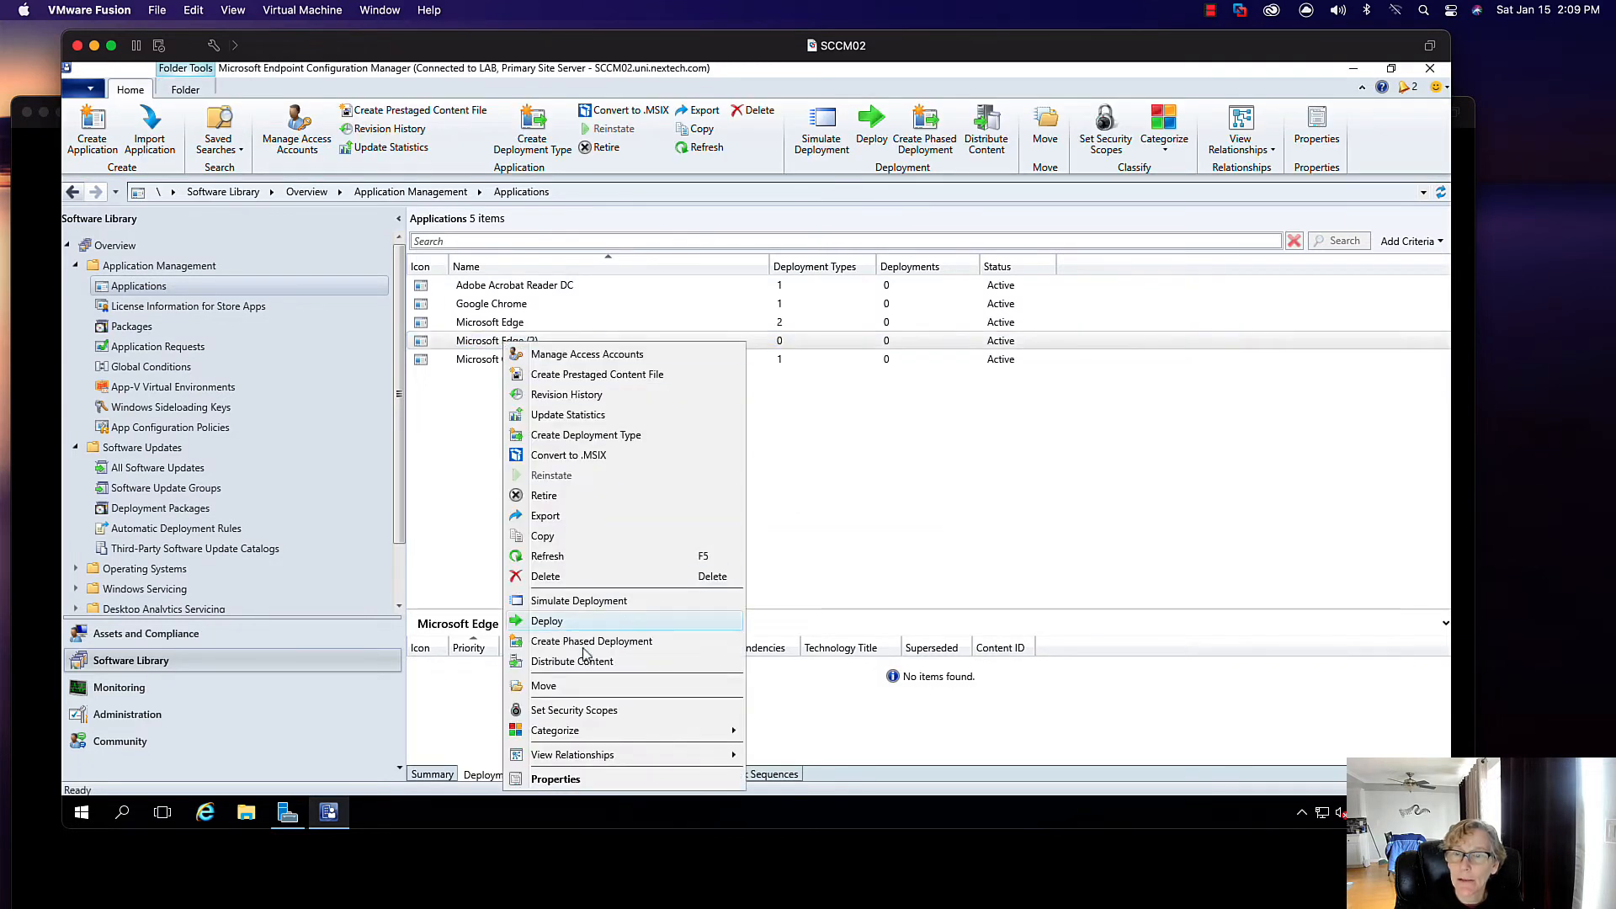
{"action": "left_click", "coordinate": [545, 577]}
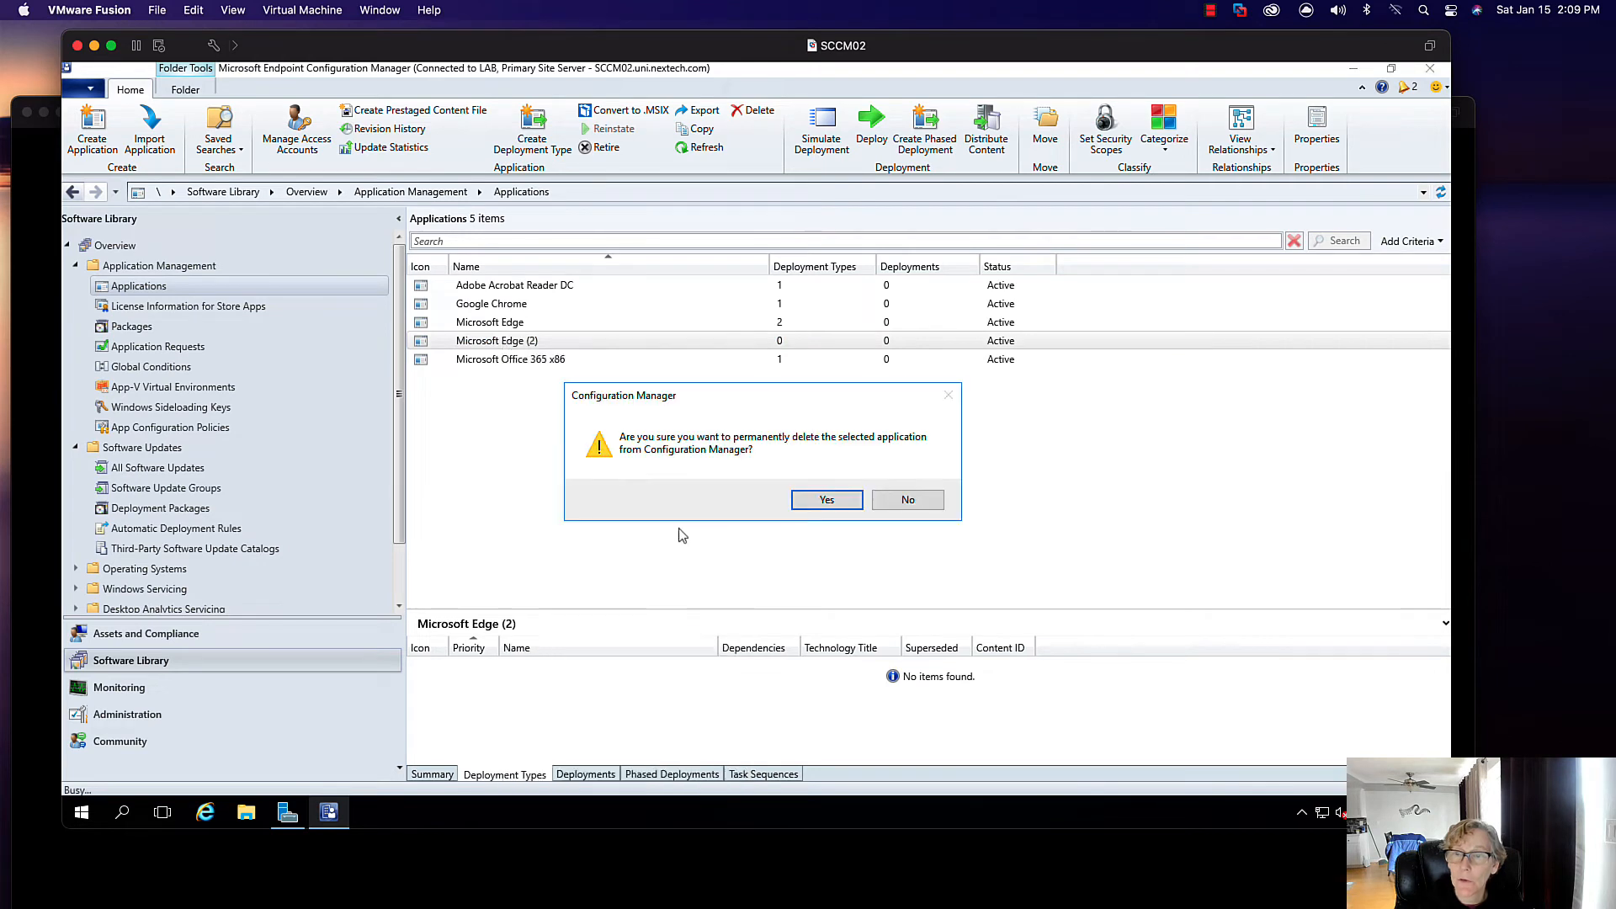
{"action": "left_click", "coordinate": [821, 500]}
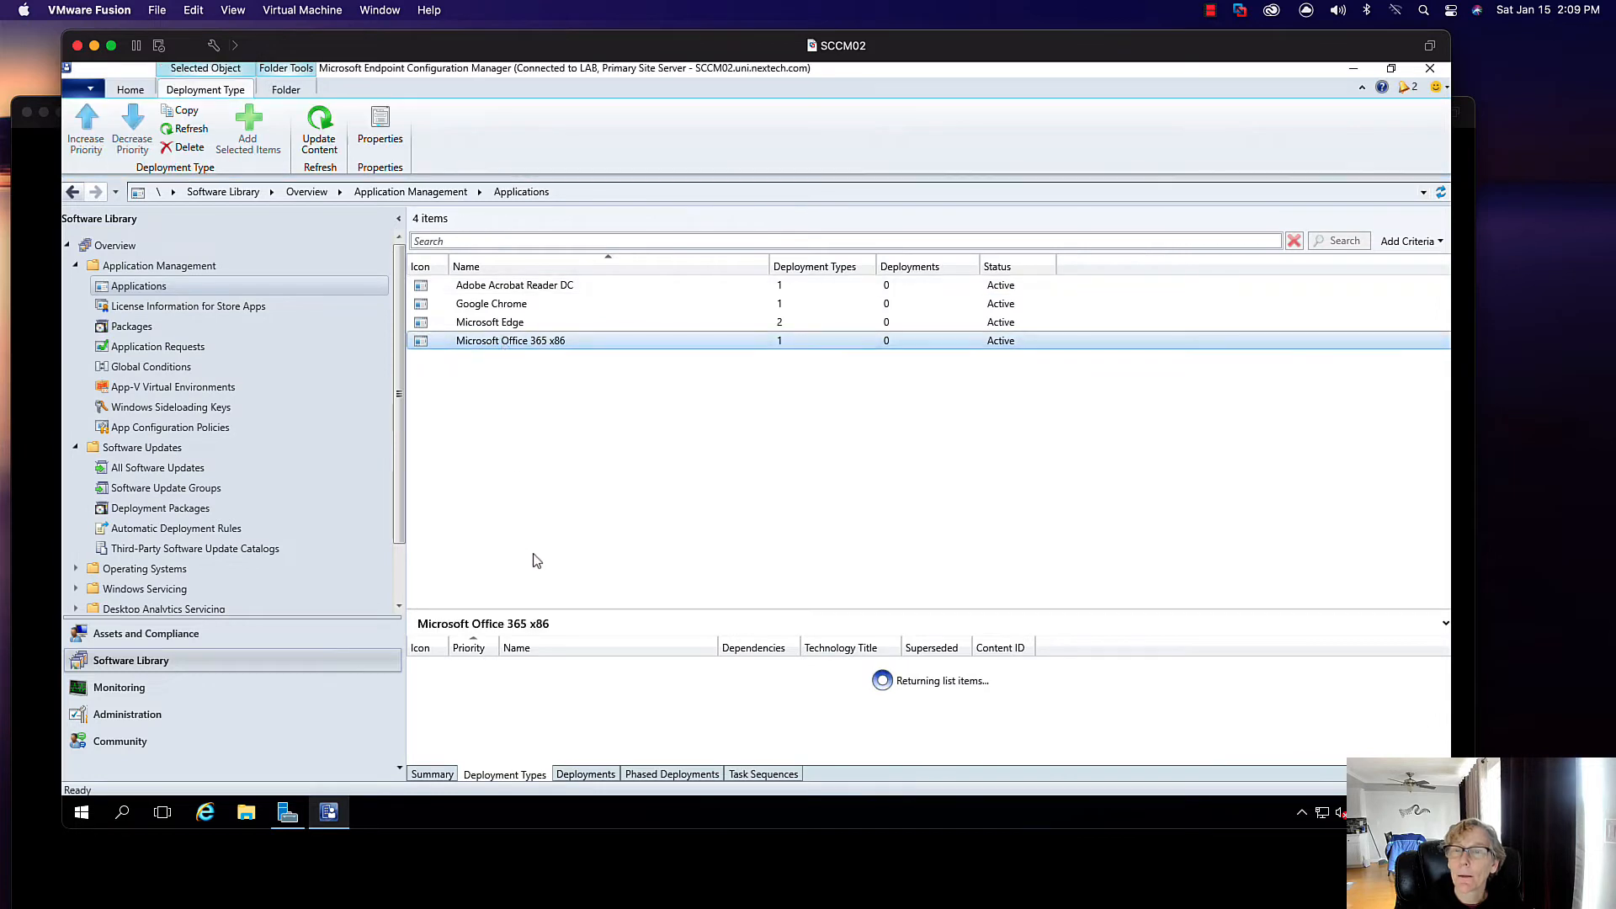
{"action": "right_click", "coordinate": [499, 671]}
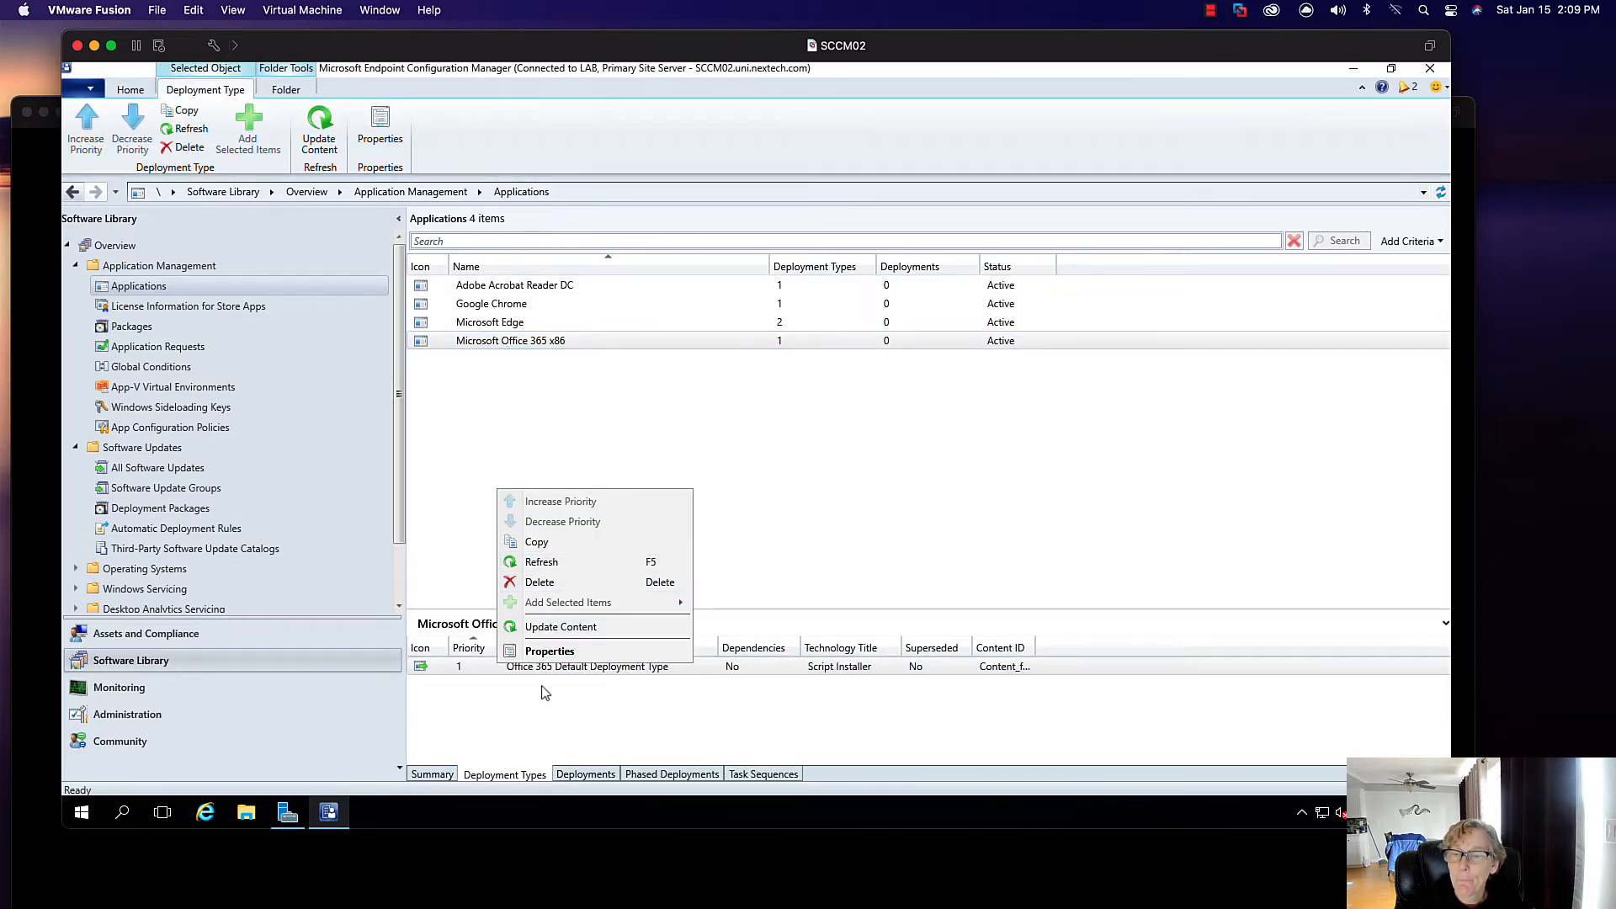
- Change the Office 365 deployment type's content location server from sccm01 to sccm02
{"action": "left_click", "coordinate": [548, 652]}
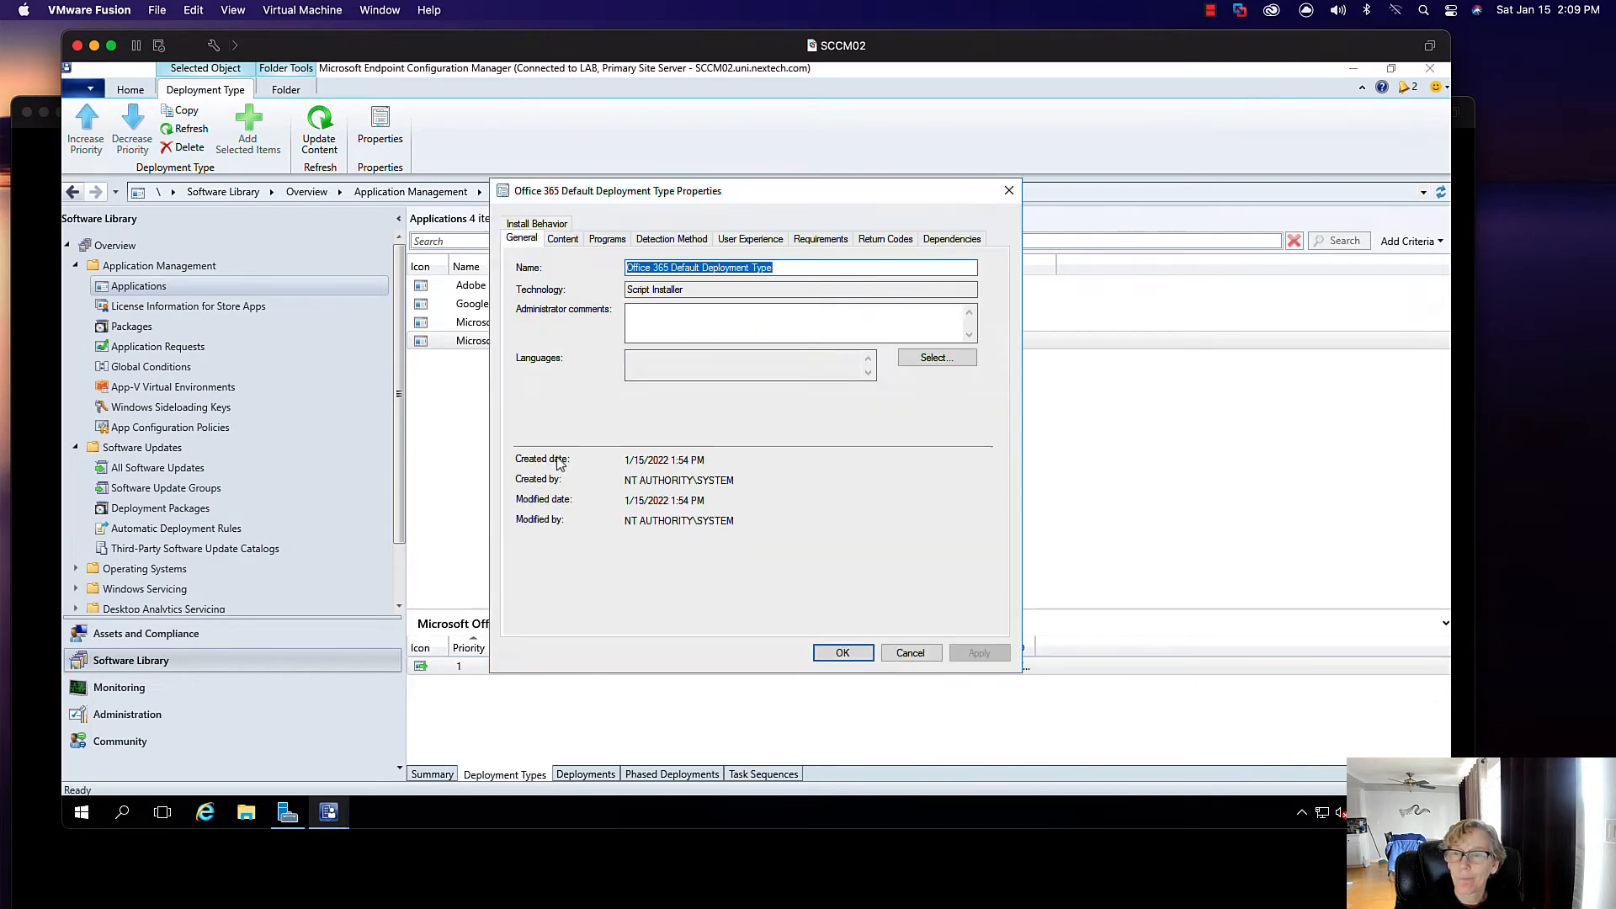
{"action": "left_click", "coordinate": [562, 239]}
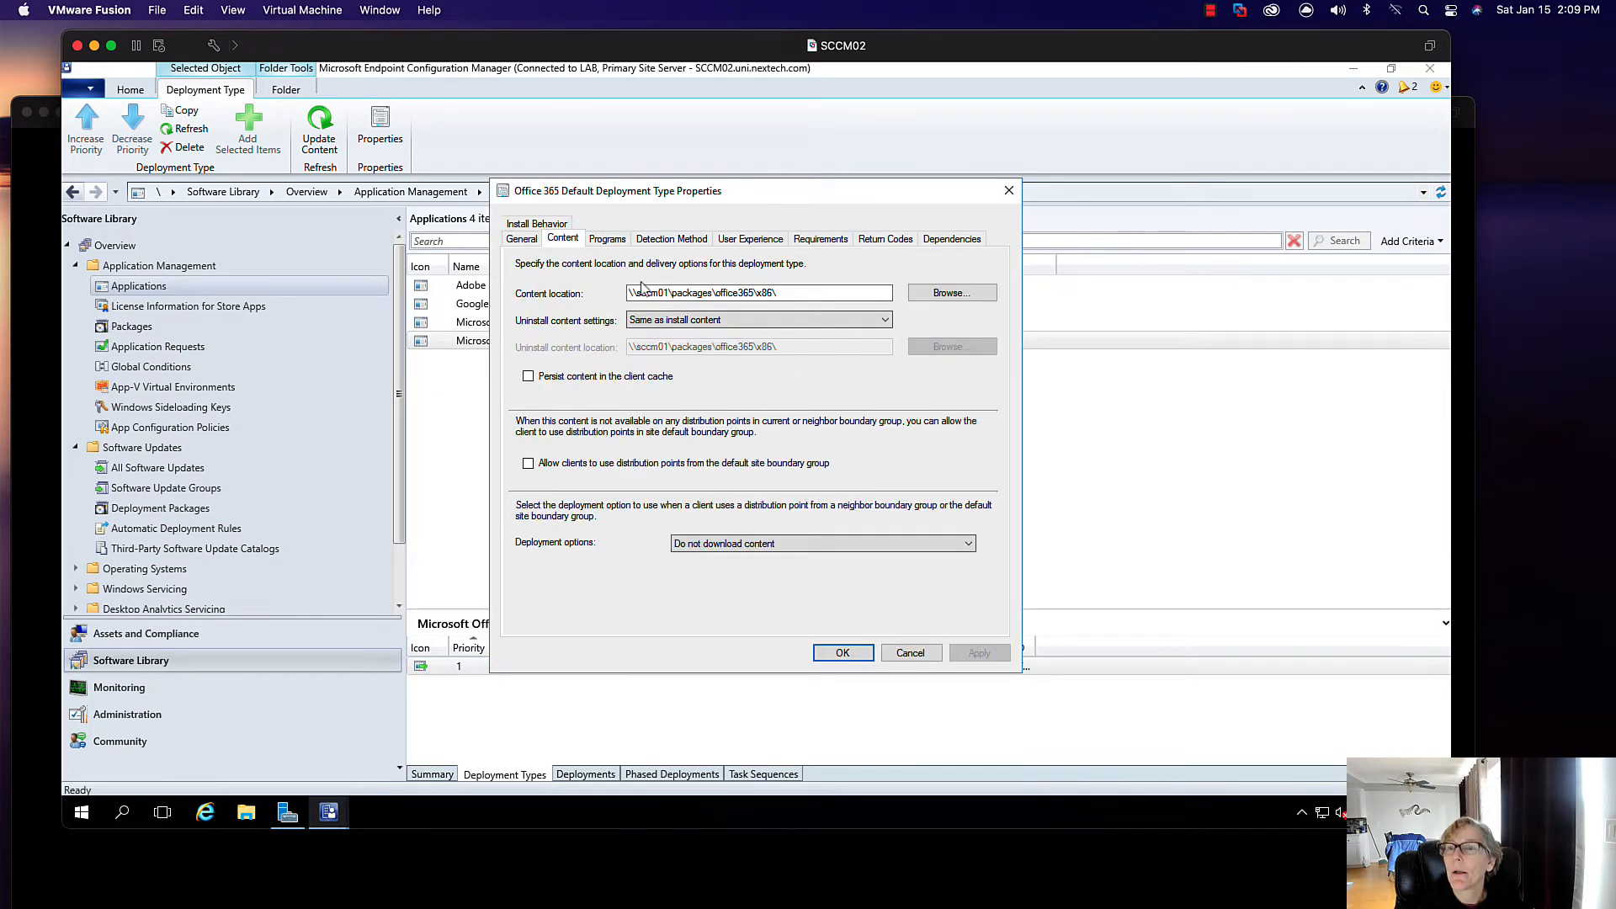
{"action": "left_click", "coordinate": [668, 293]}
{"action": "key", "text": "BackSpace"}
{"action": "type", "text": "2"}
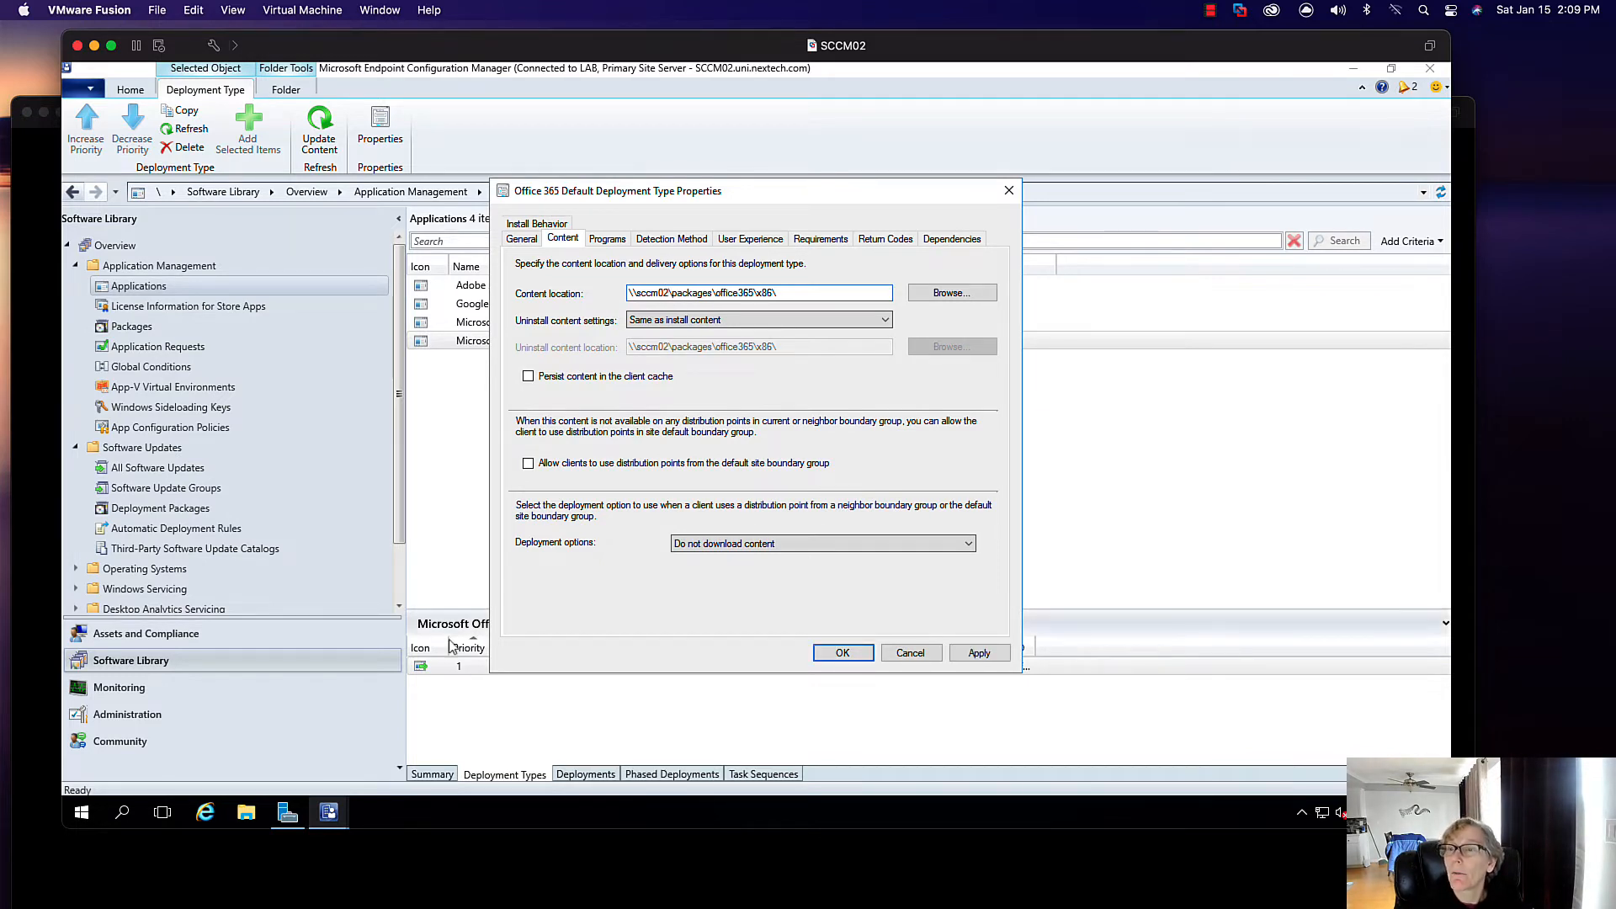
- Verify E:\Packages\office365 contains the x86 subfolder in File Explorer, then close it
{"action": "left_click", "coordinate": [245, 813]}
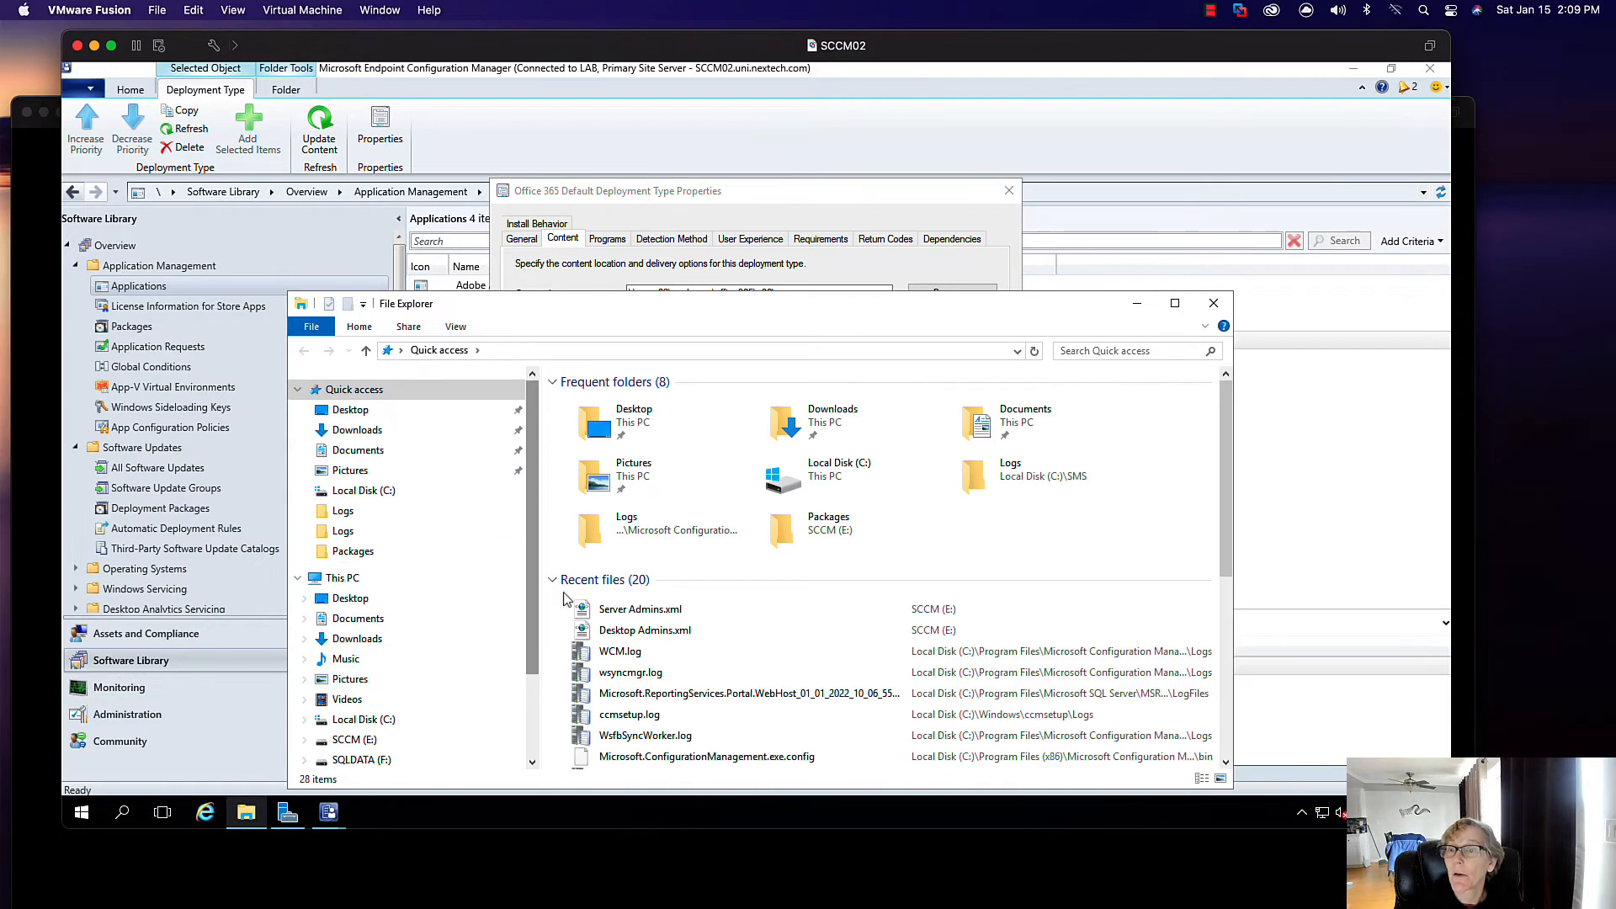
{"action": "left_click", "coordinate": [410, 741]}
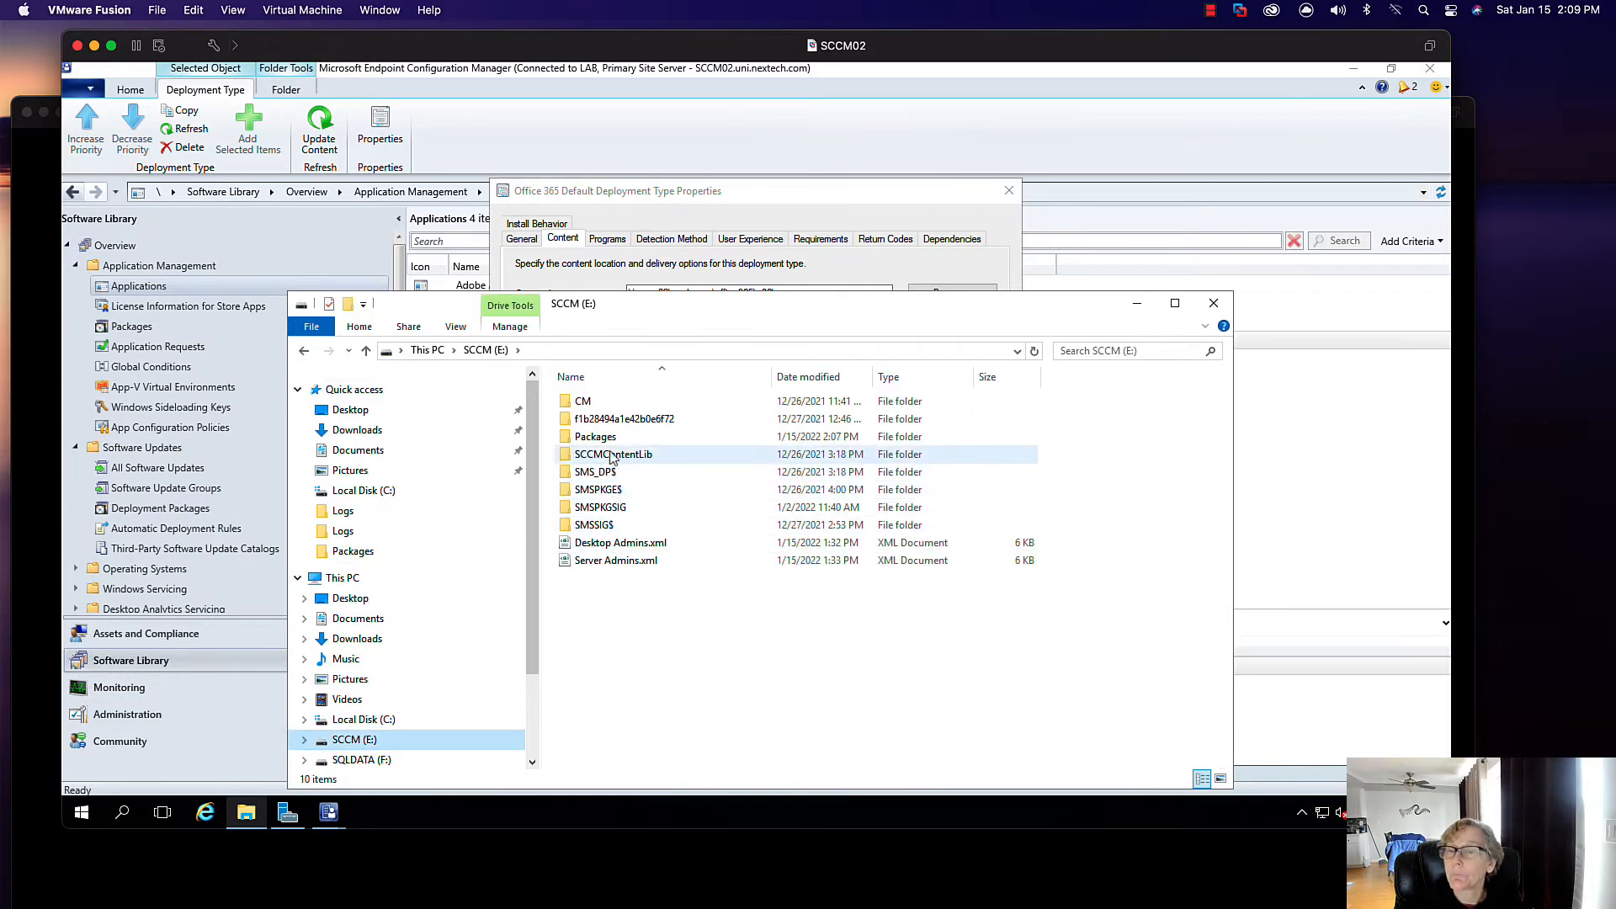
{"action": "double_click", "coordinate": [674, 437]}
{"action": "left_click_drag", "start_coordinate": [661, 314], "coordinate": [662, 371]}
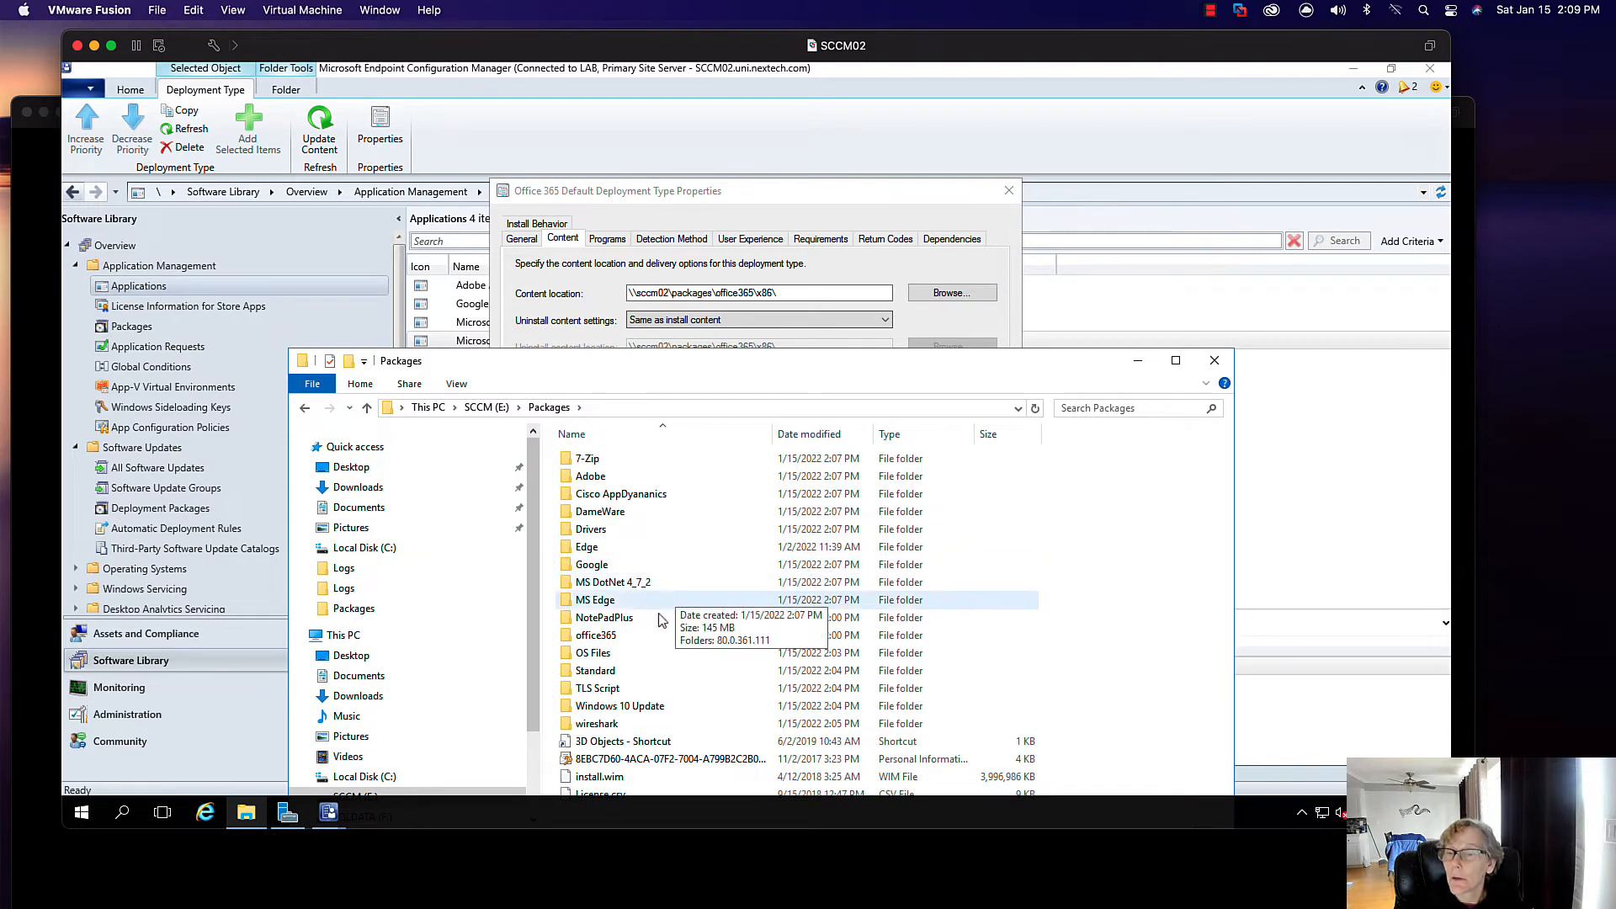
{"action": "left_click", "coordinate": [629, 638]}
{"action": "double_click", "coordinate": [625, 641]}
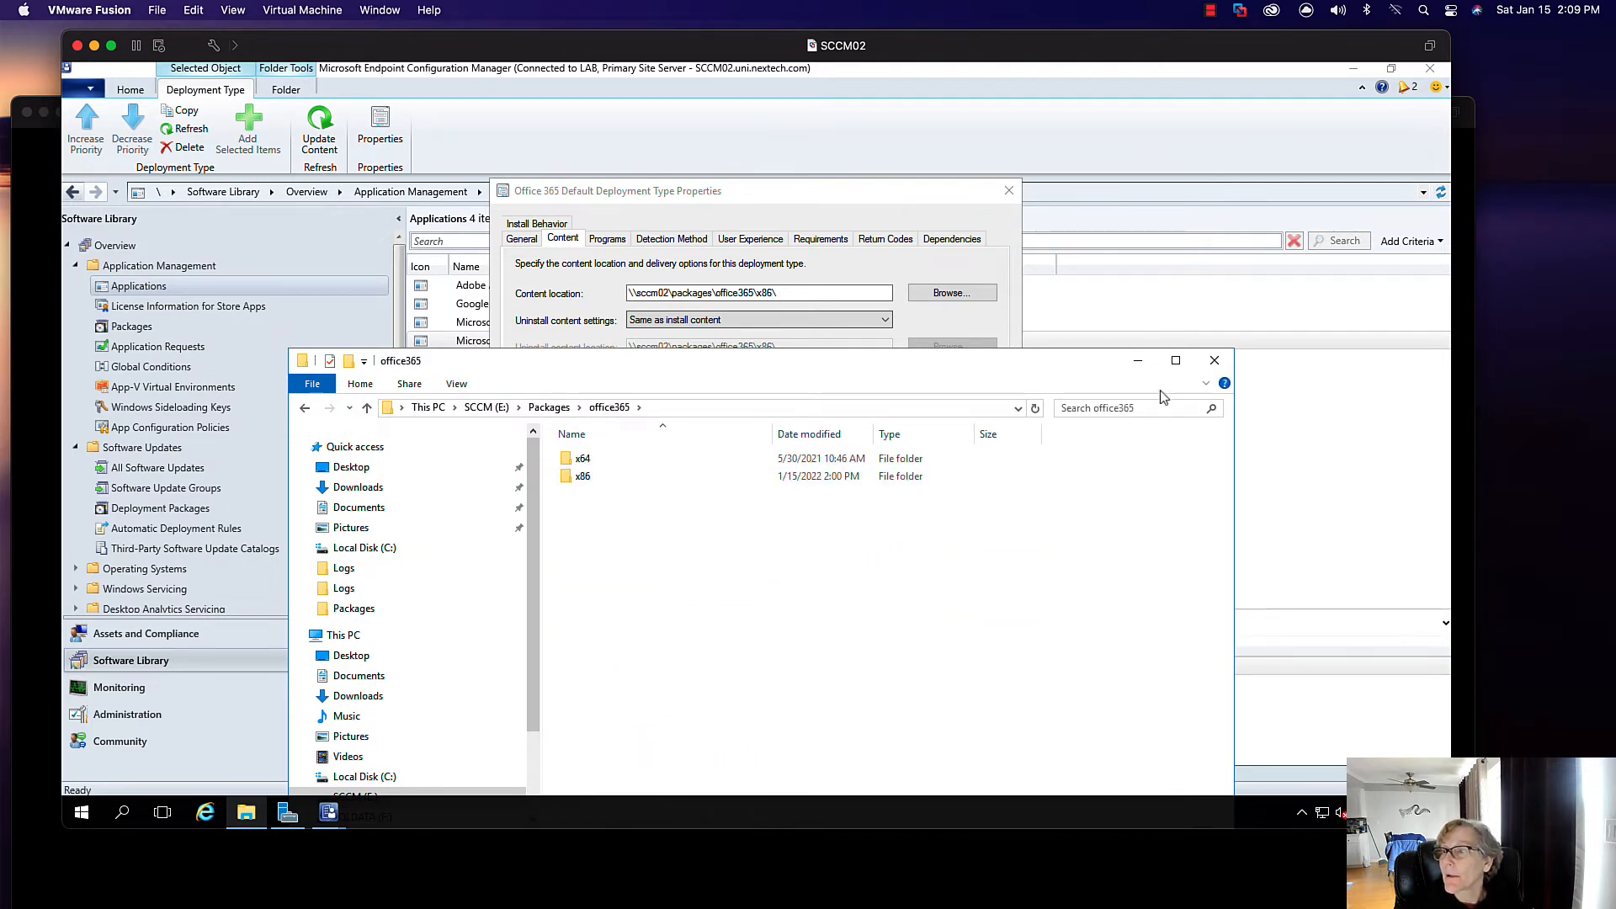
{"action": "left_click", "coordinate": [1215, 360]}
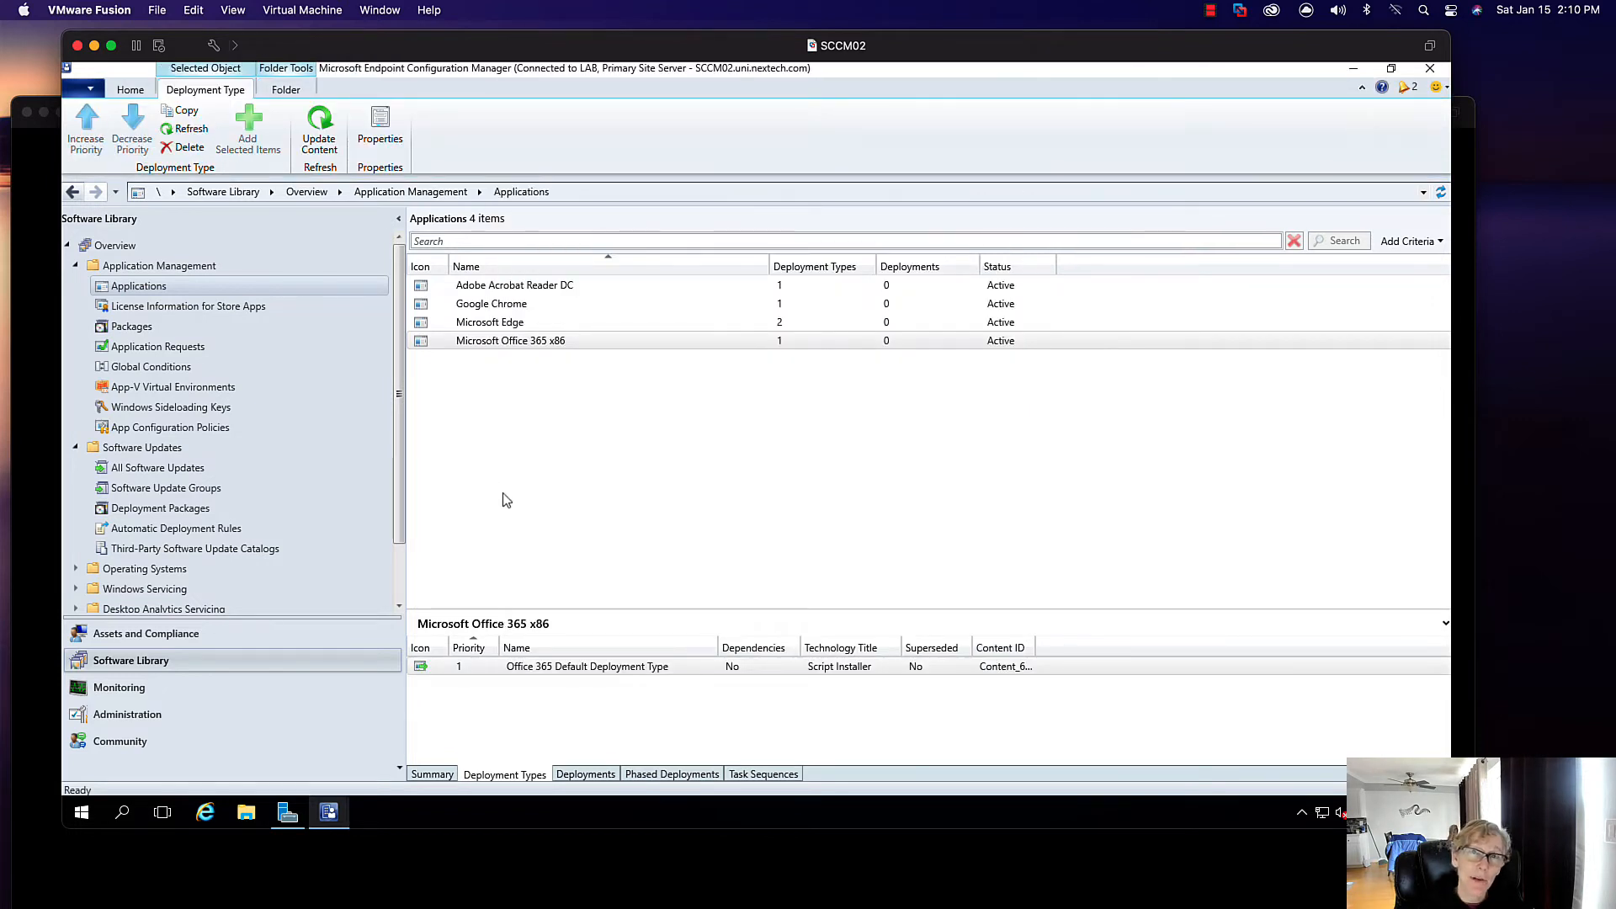
{"action": "left_click", "coordinate": [498, 287]}
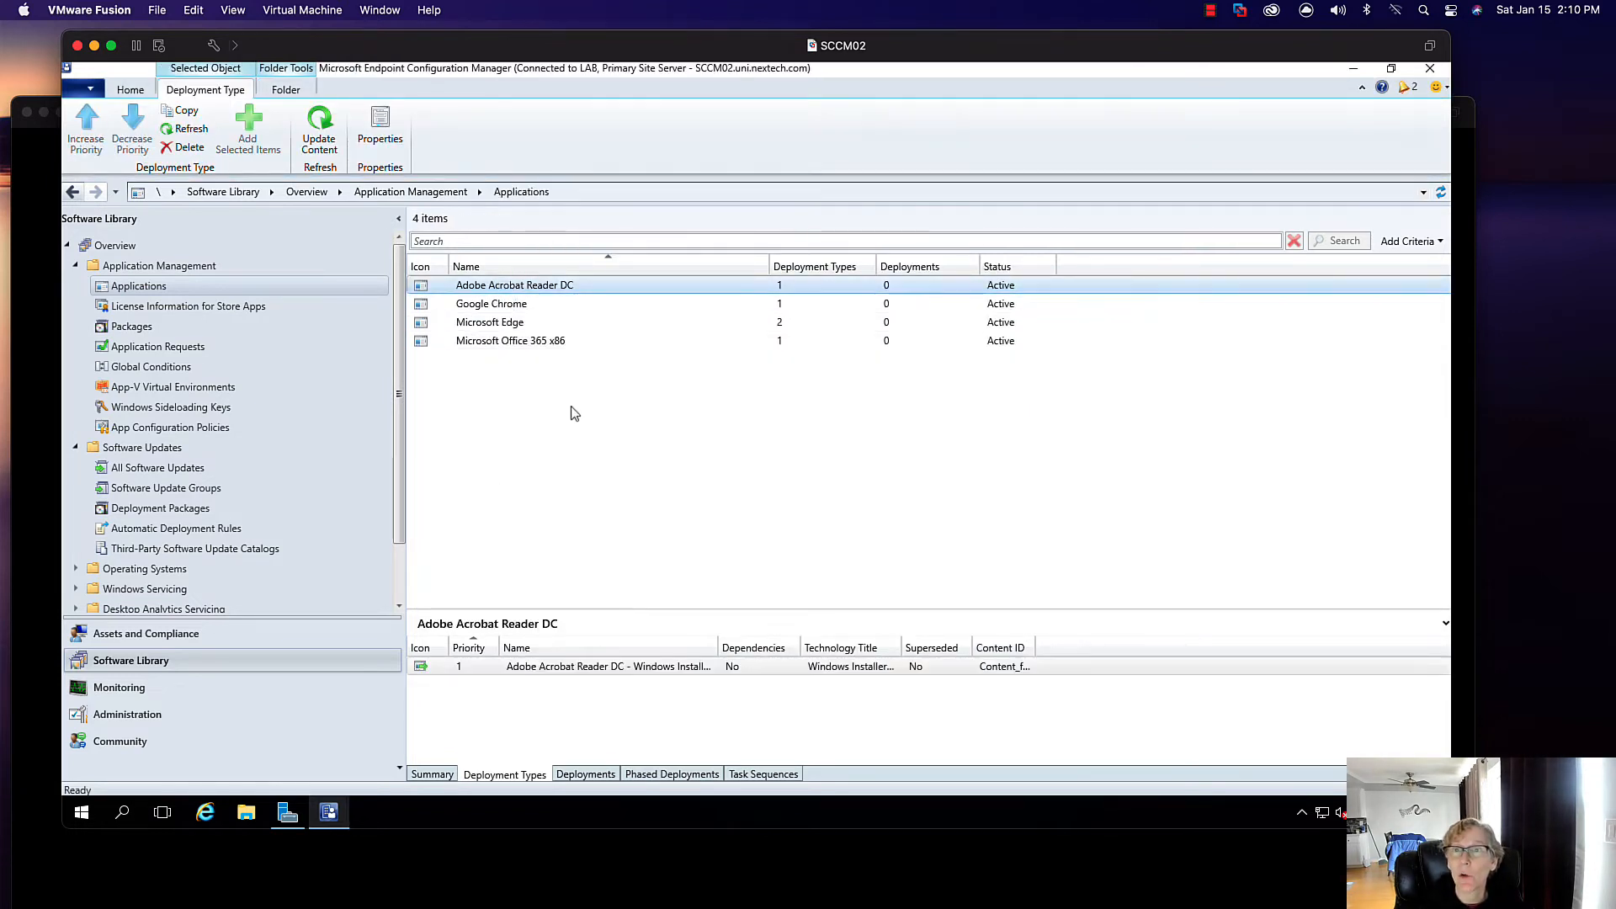
- Start distributing Adobe Acrobat Reader DC content, cancel the wizard, and go to Migration Jobs
{"action": "left_click", "coordinate": [126, 87]}
{"action": "left_click", "coordinate": [985, 141]}
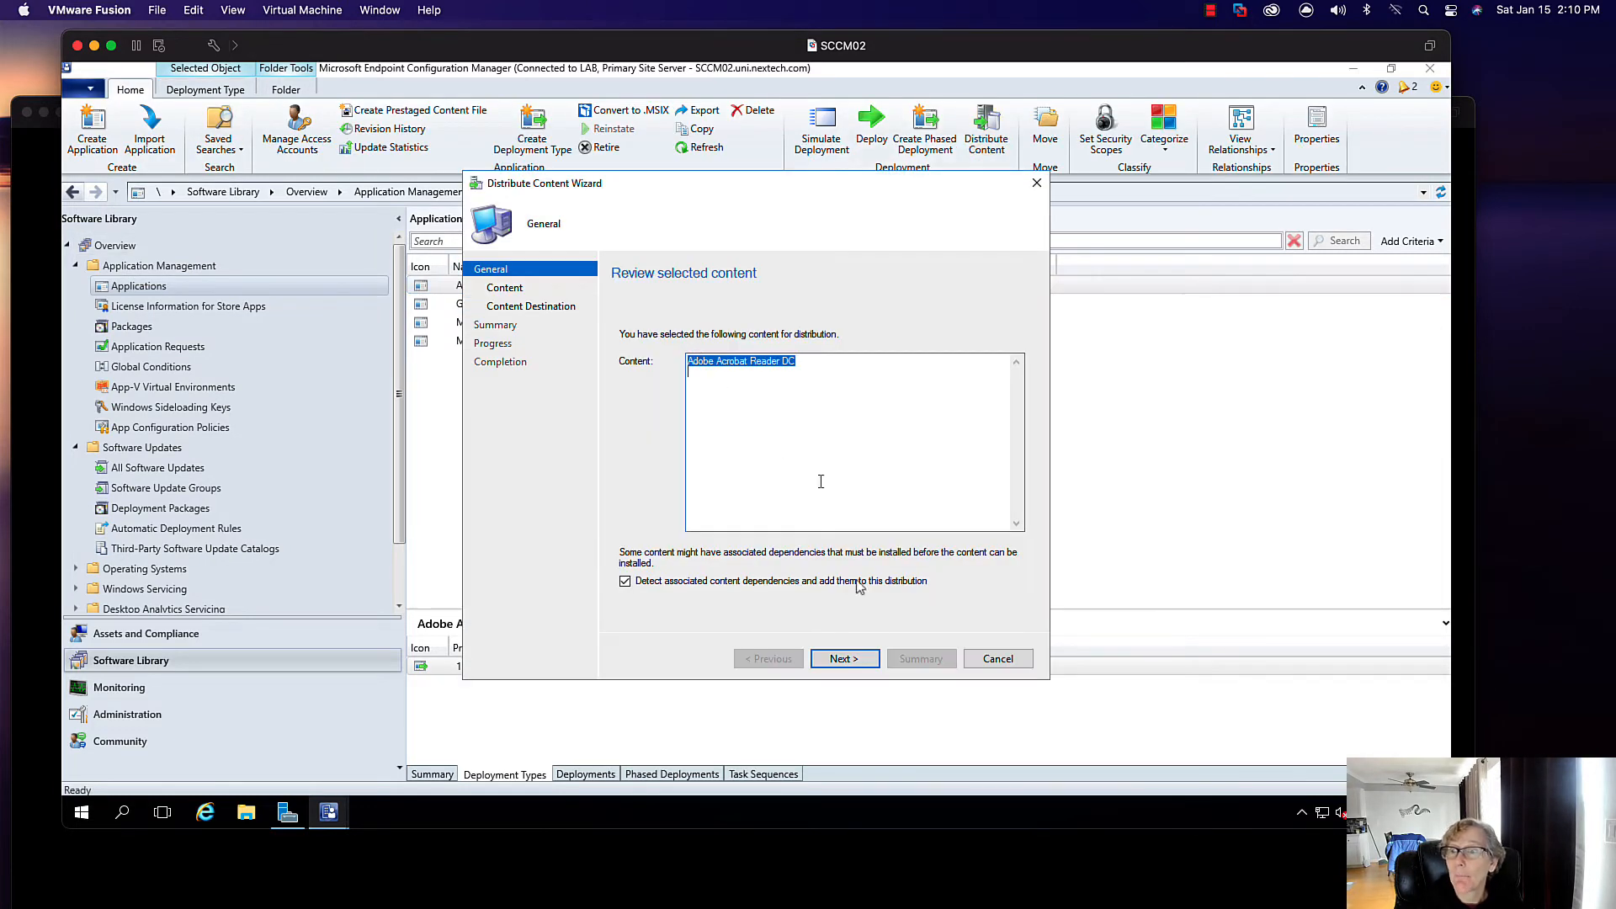
{"action": "left_click", "coordinate": [857, 662]}
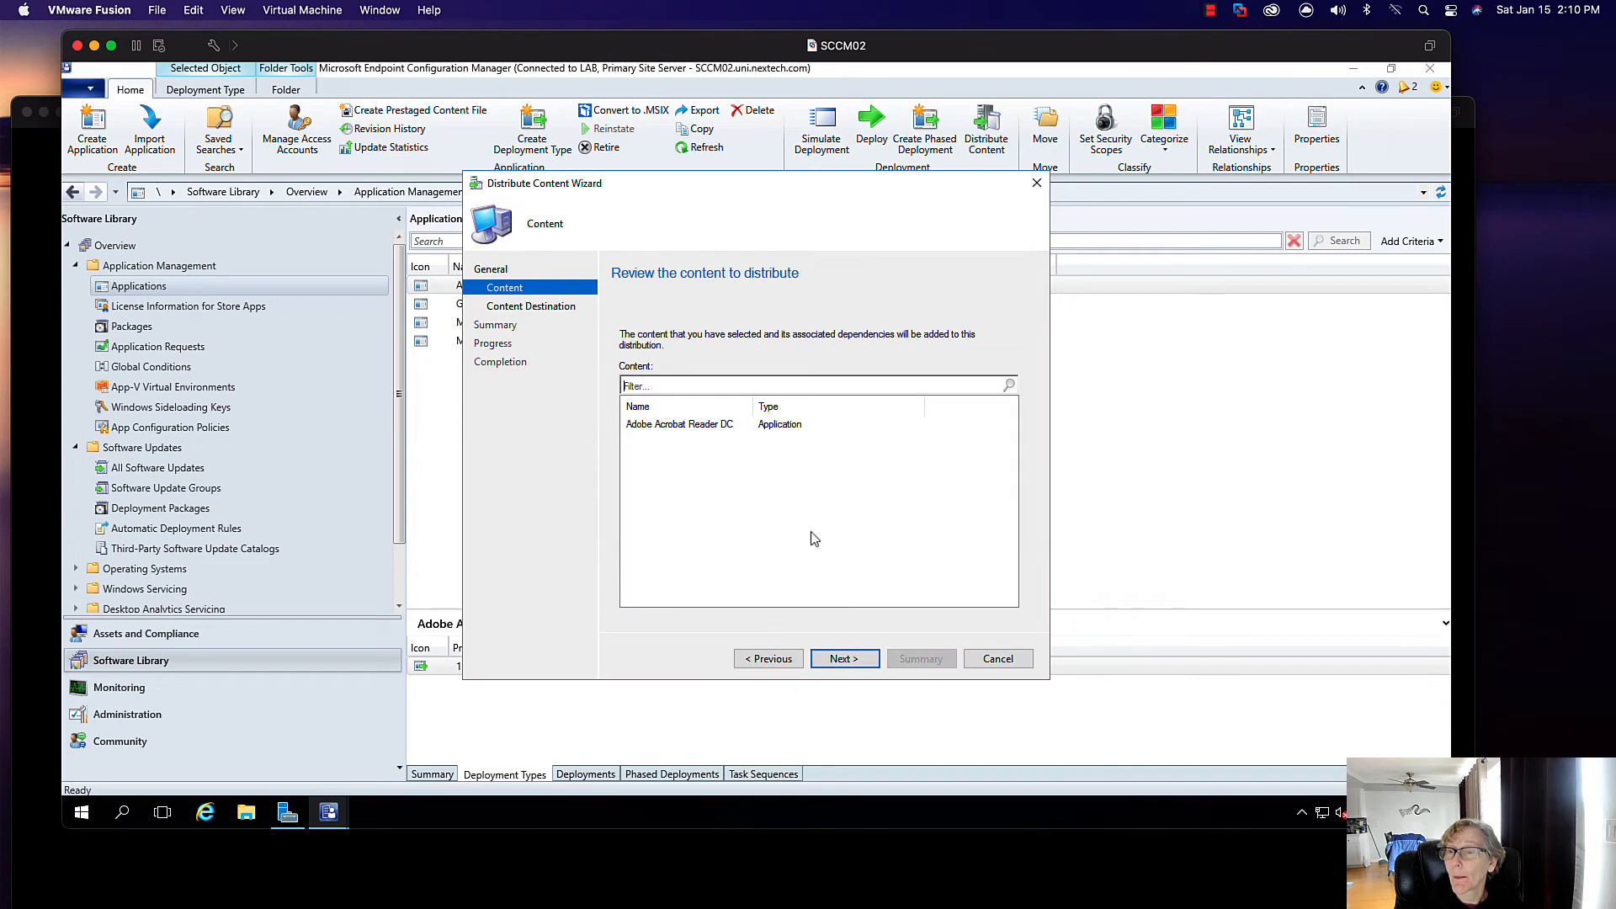
{"action": "left_click", "coordinate": [857, 660]}
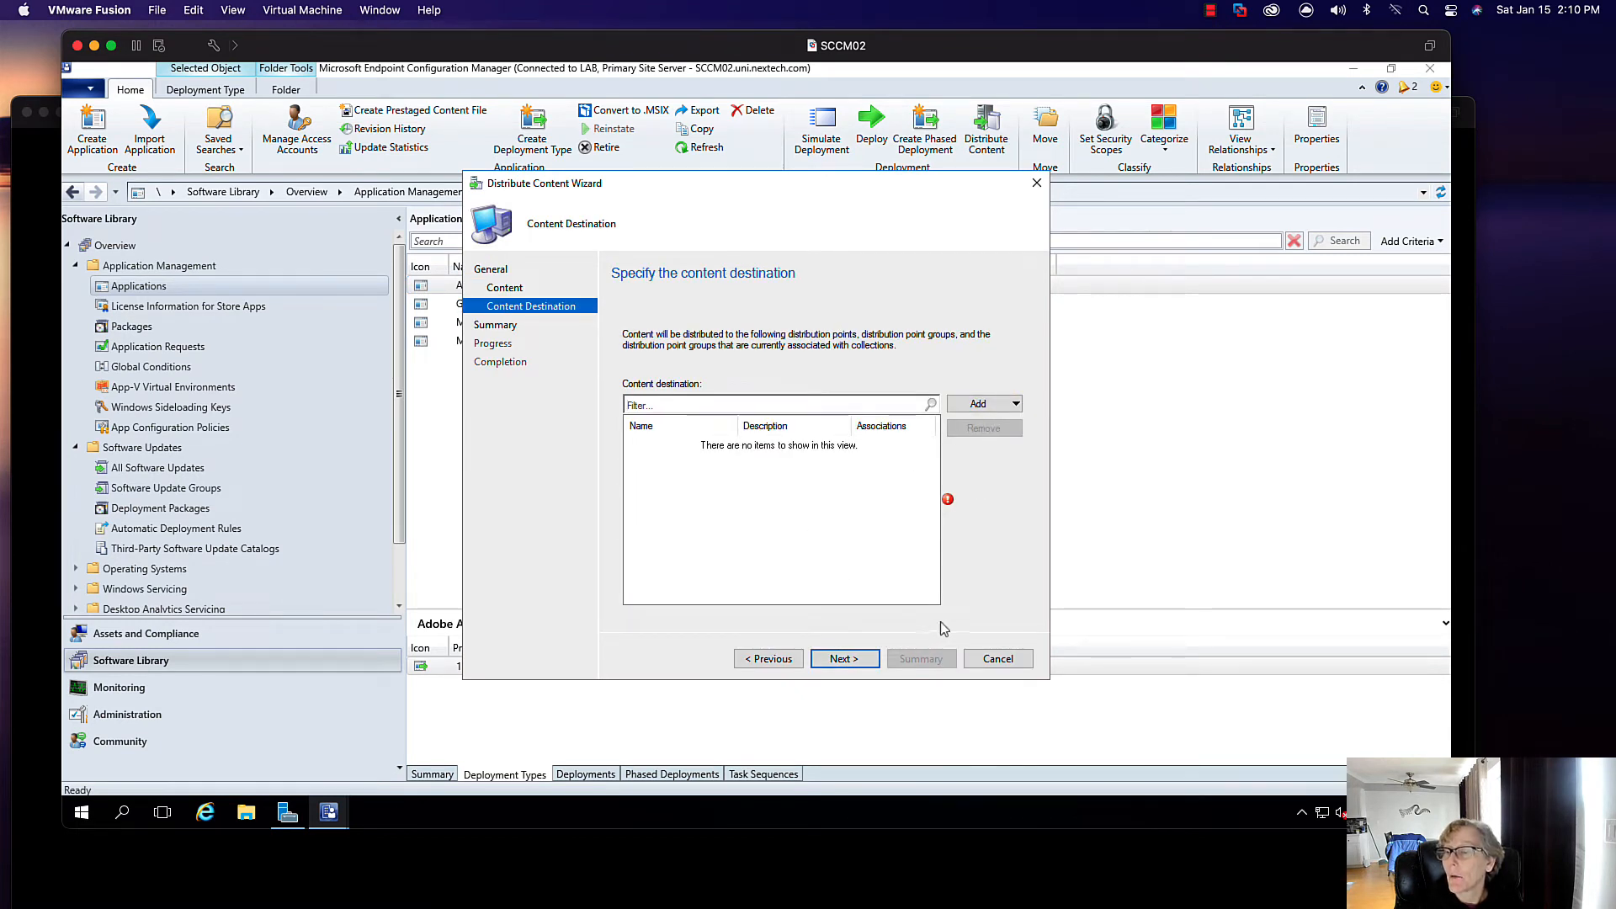
{"action": "left_click", "coordinate": [999, 659]}
{"action": "left_click", "coordinate": [783, 503]}
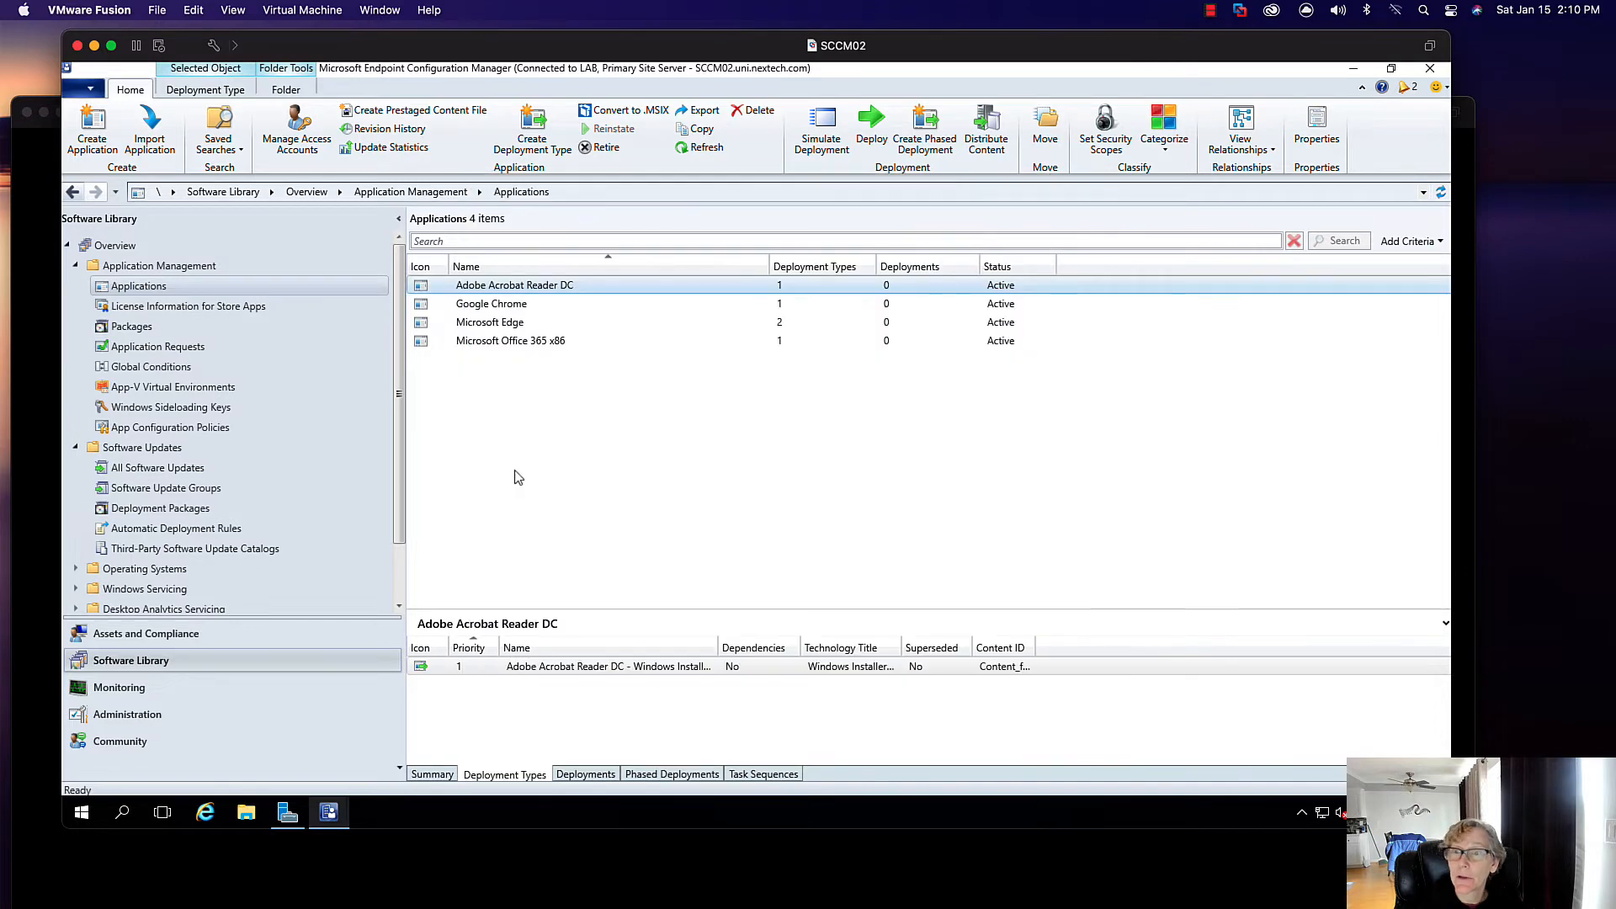
{"action": "left_click", "coordinate": [126, 714]}
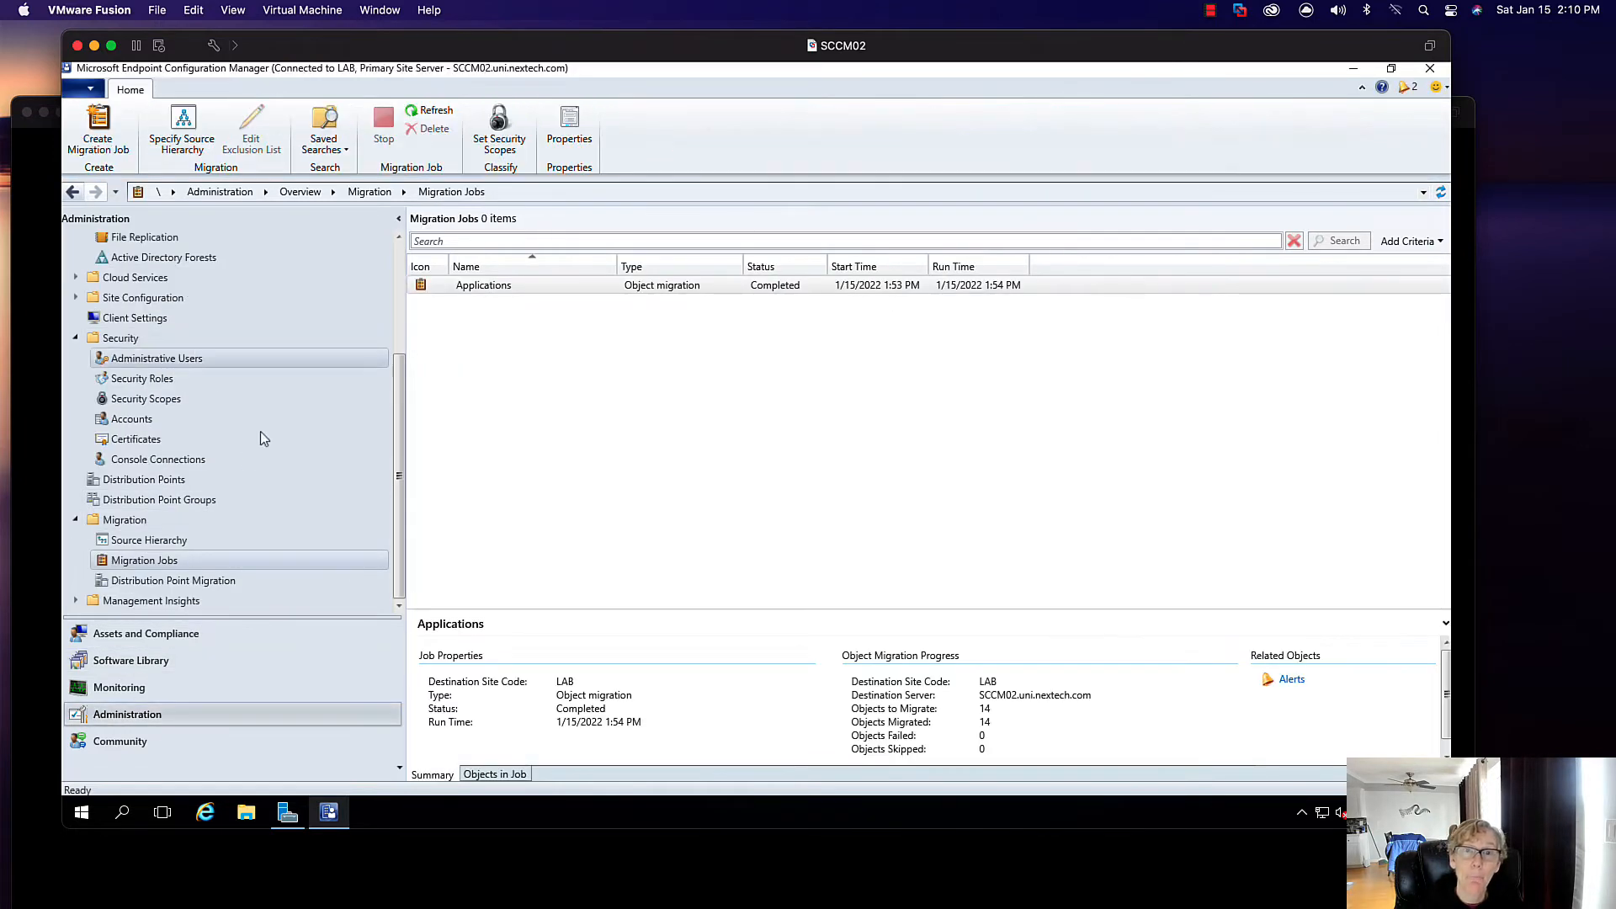
- Browse the Boundaries and Boundary Groups lists, then select Adobe Acrobat Reader DC in Software Library
{"action": "scroll", "coordinate": [397, 392], "scroll_direction": "up", "scroll_amount": 3}
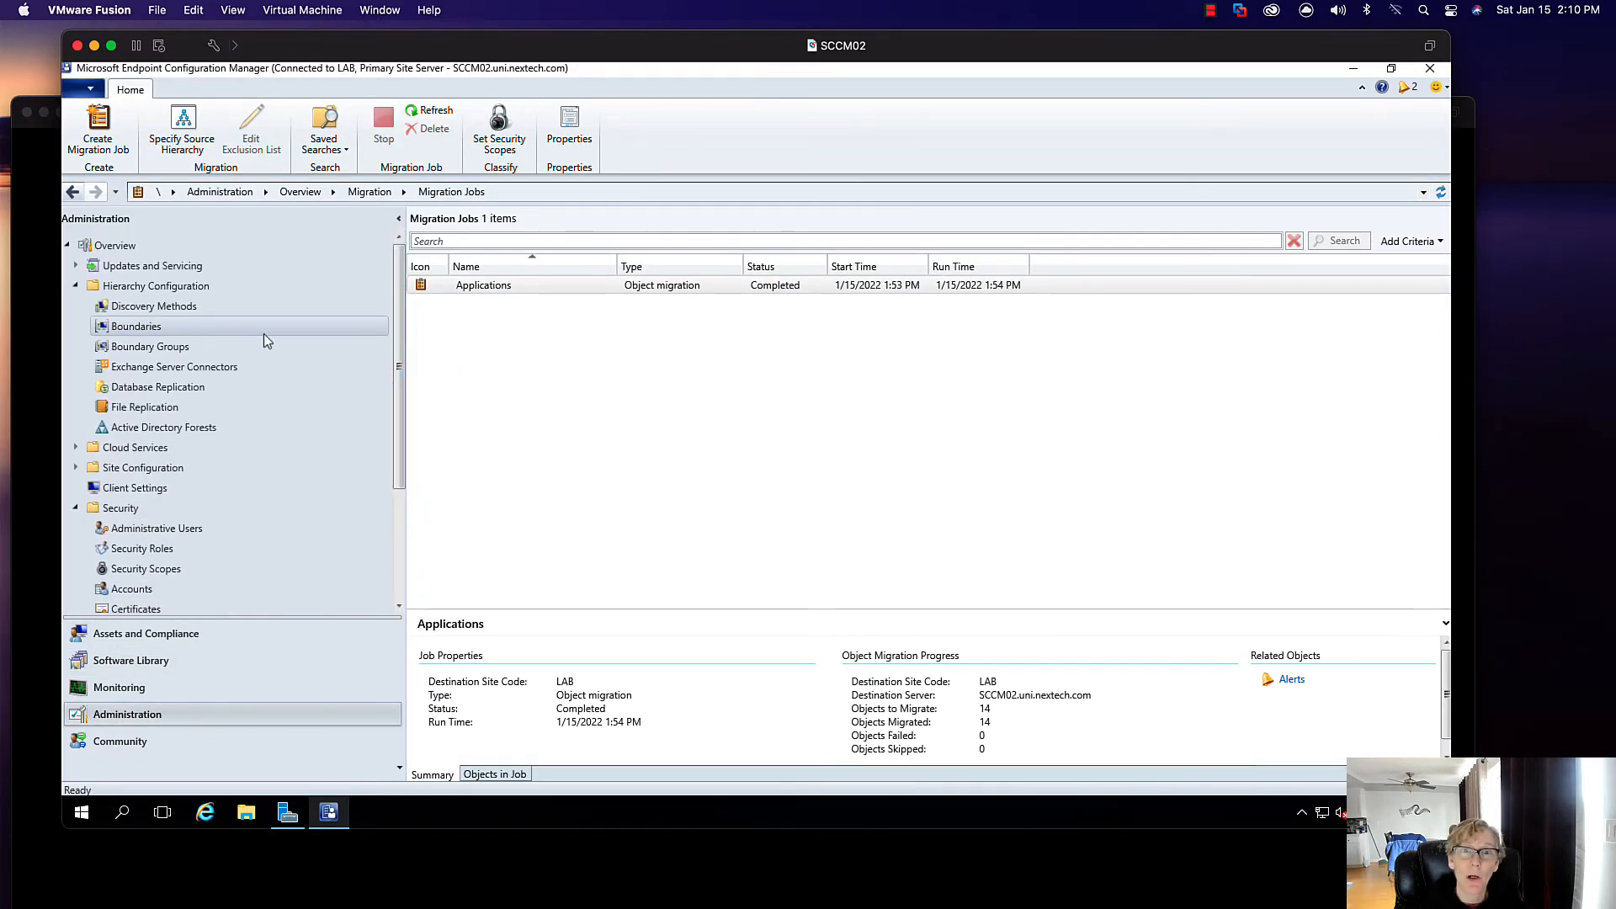
{"action": "left_click", "coordinate": [229, 346]}
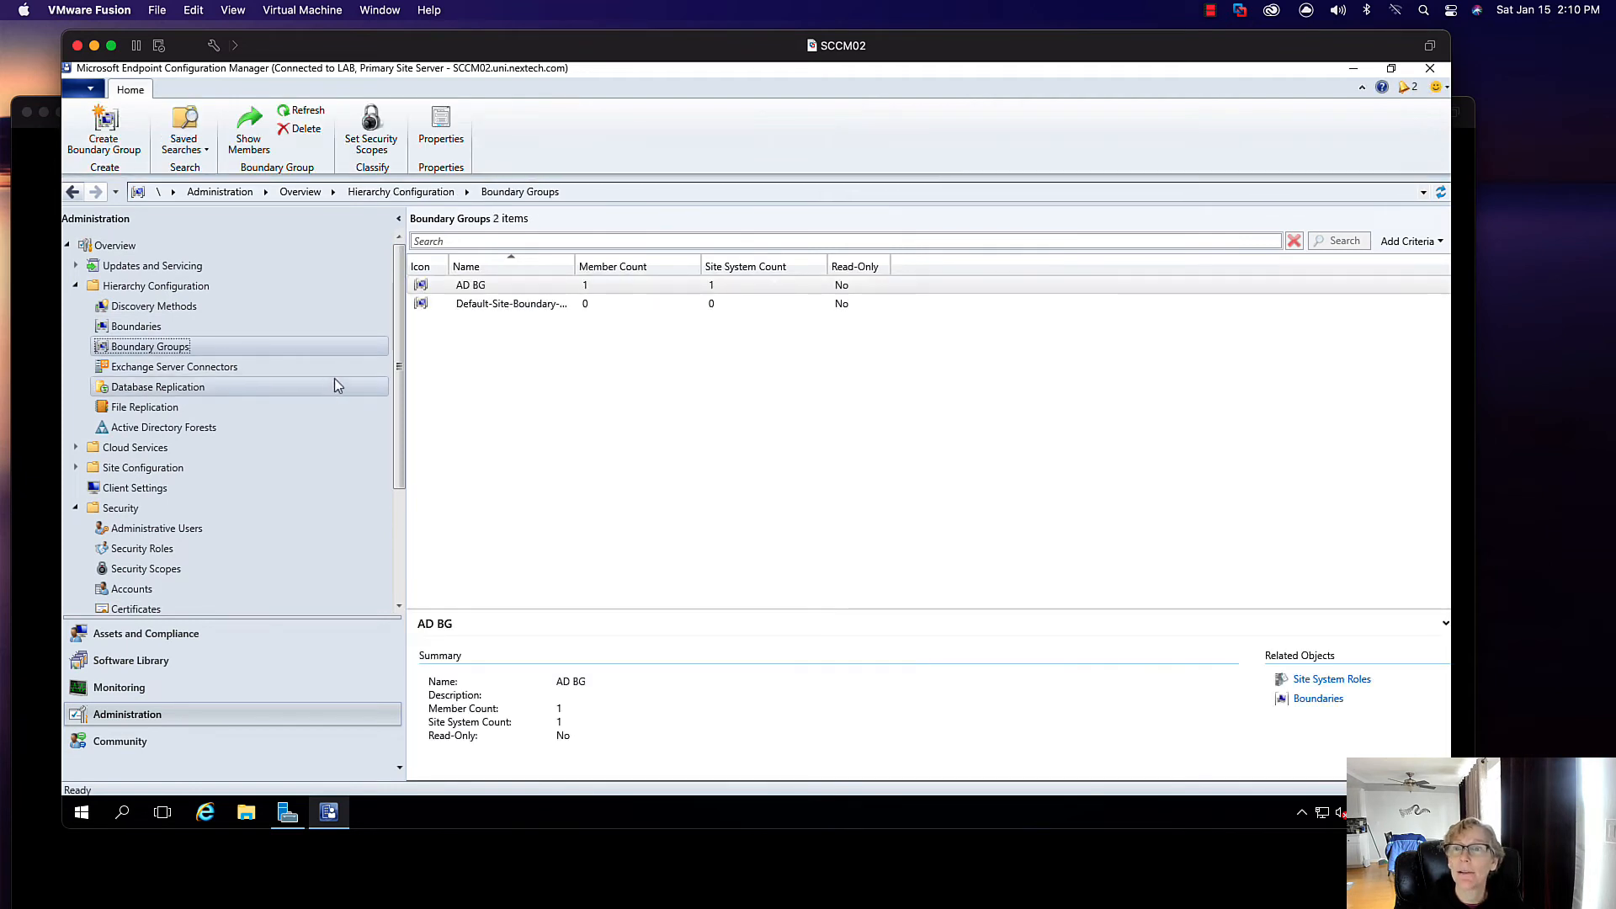
{"action": "left_click", "coordinate": [224, 330]}
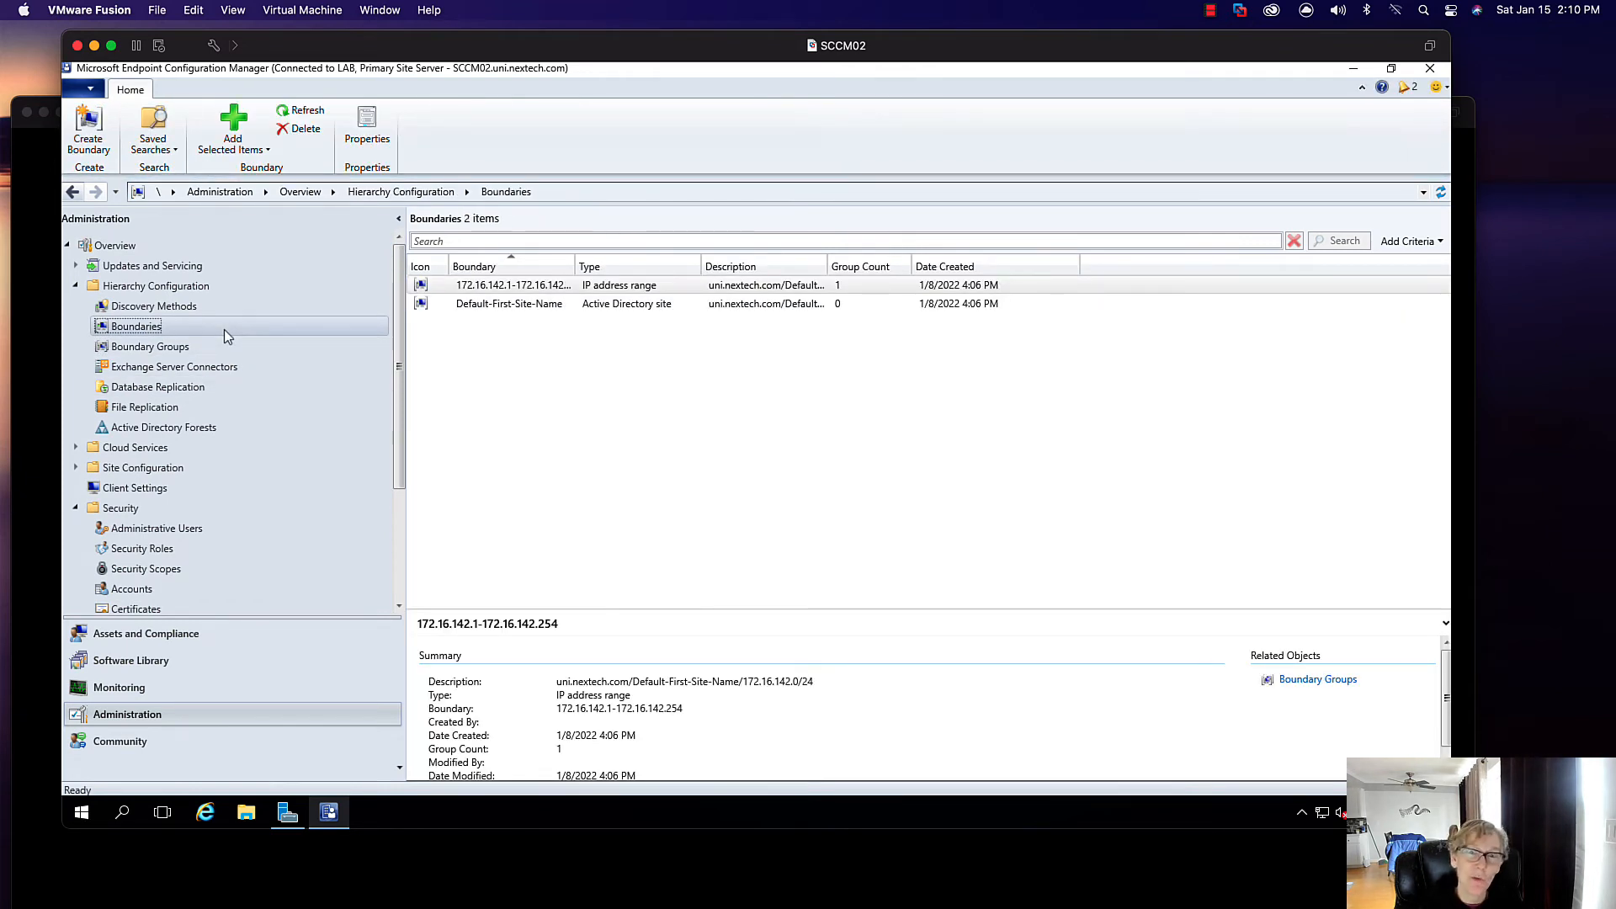
{"action": "left_click", "coordinate": [222, 349]}
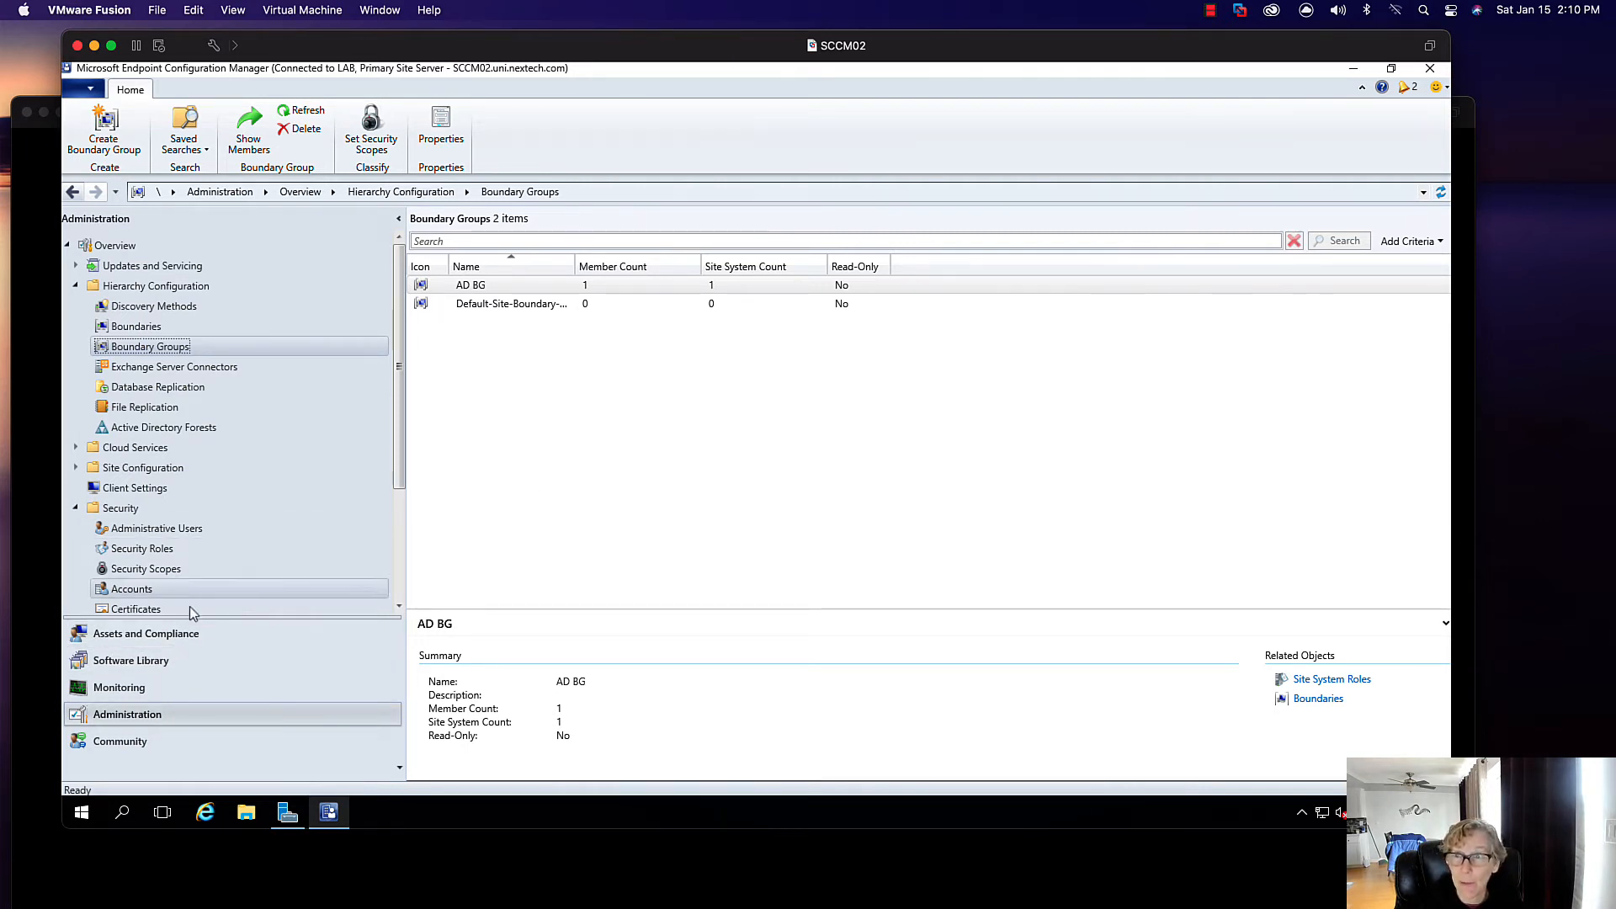
{"action": "left_click", "coordinate": [141, 663]}
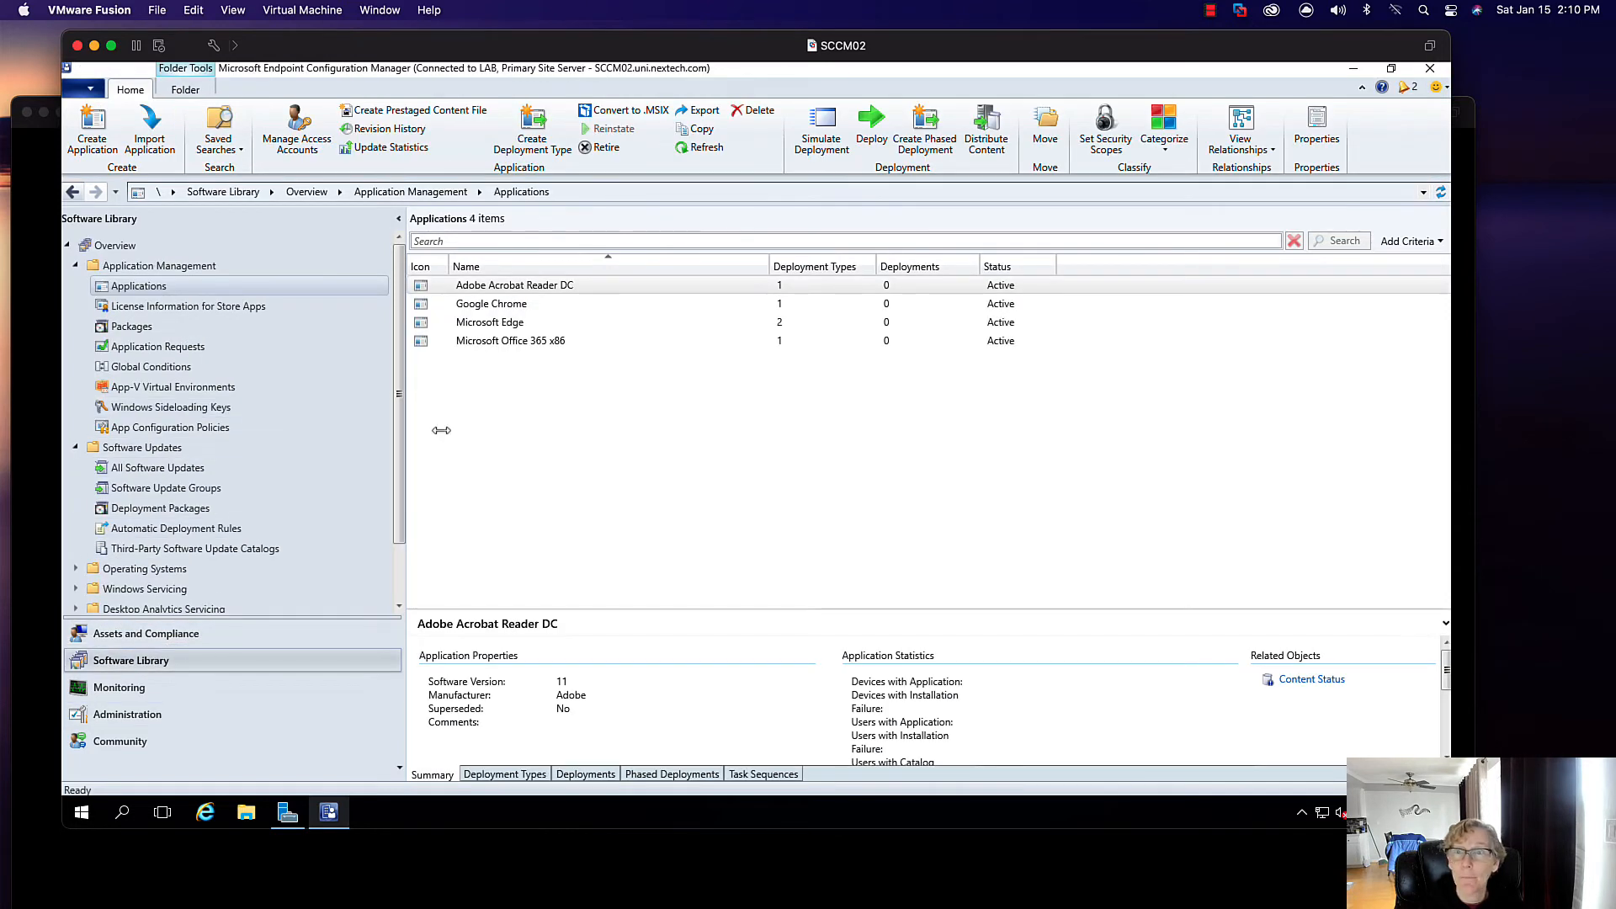
{"action": "left_click", "coordinate": [480, 285]}
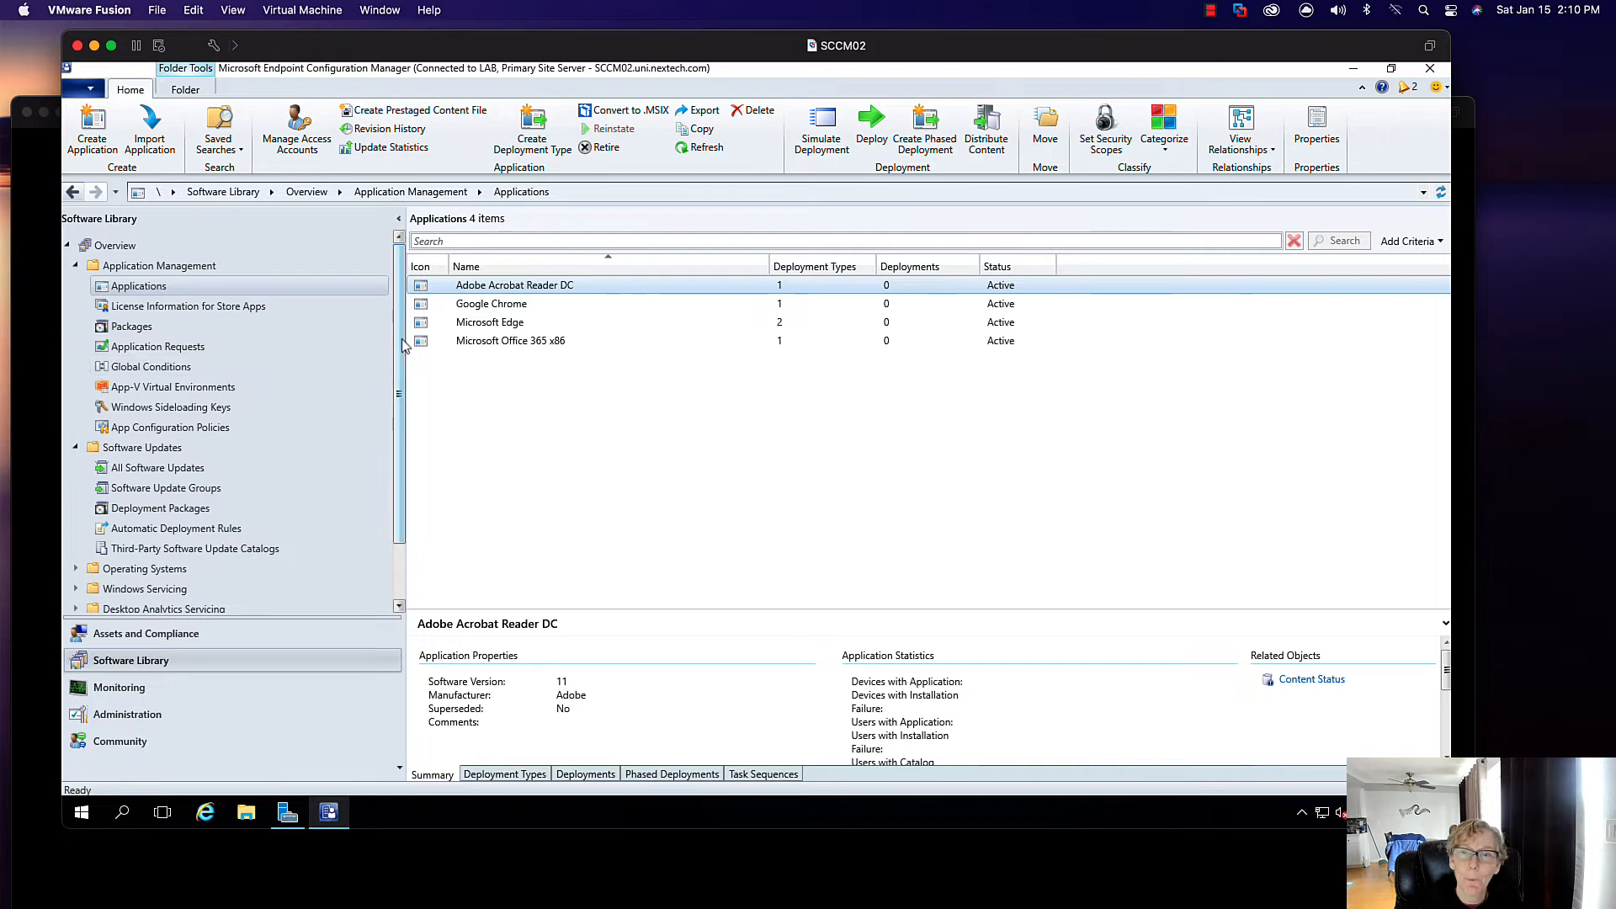
{"action": "scroll", "coordinate": [403, 345], "scroll_direction": "down", "scroll_amount": 2}
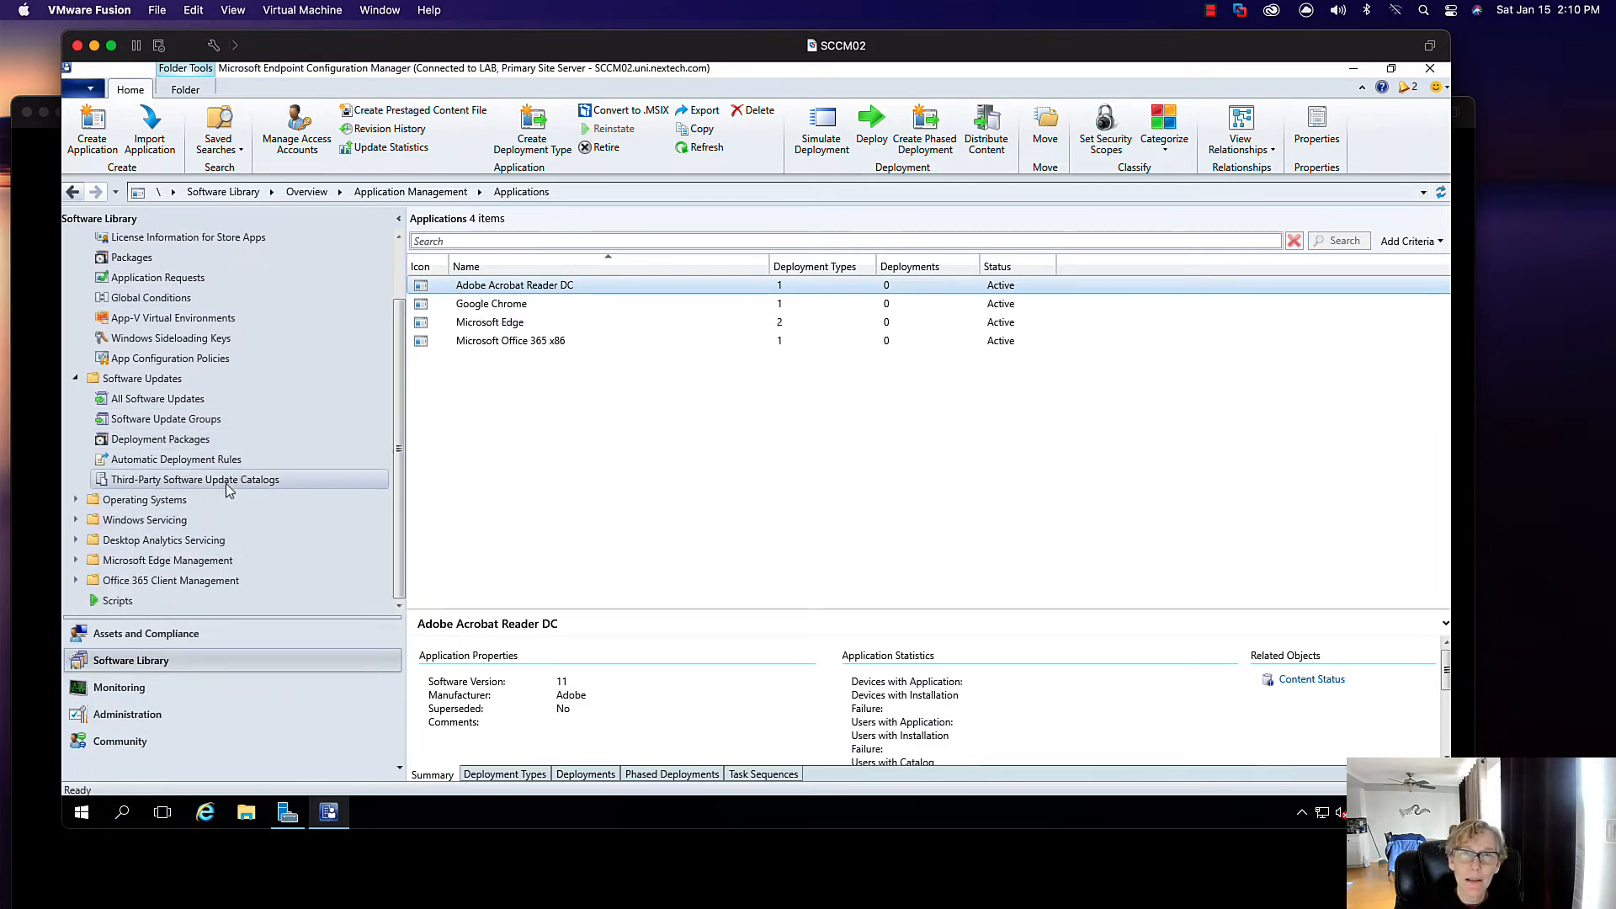
- Return to Administration and open the empty Distribution Point Groups list under Hierarchy Configuration
{"action": "left_click", "coordinate": [127, 714]}
{"action": "left_click", "coordinate": [76, 508]}
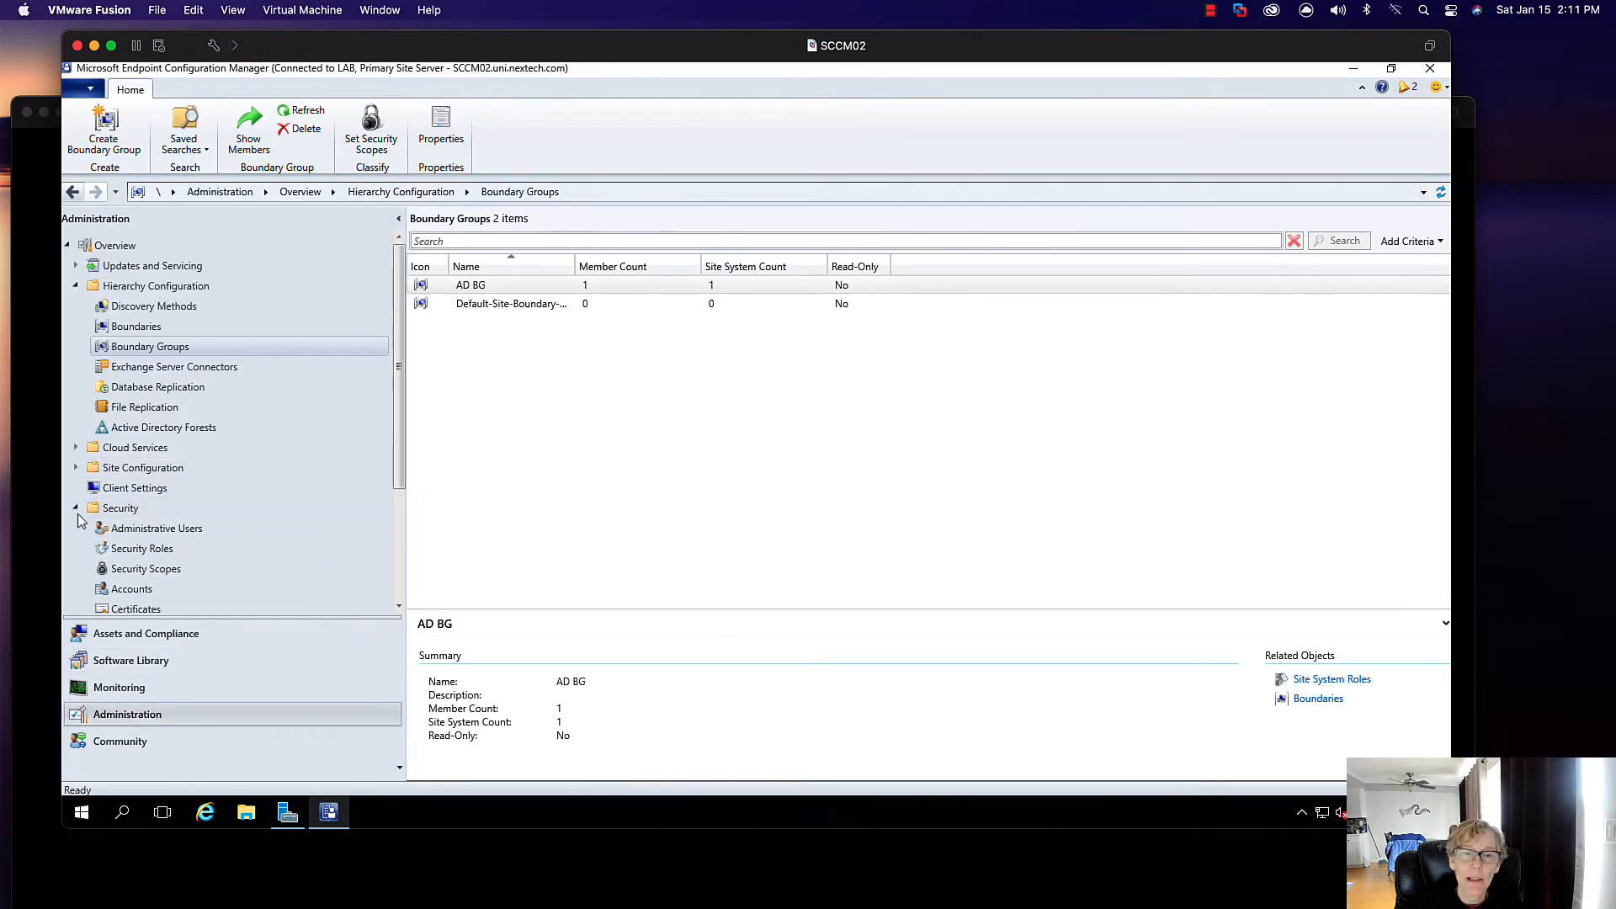
{"action": "left_click", "coordinate": [75, 468]}
{"action": "left_click", "coordinate": [75, 468]}
{"action": "left_click", "coordinate": [133, 549]}
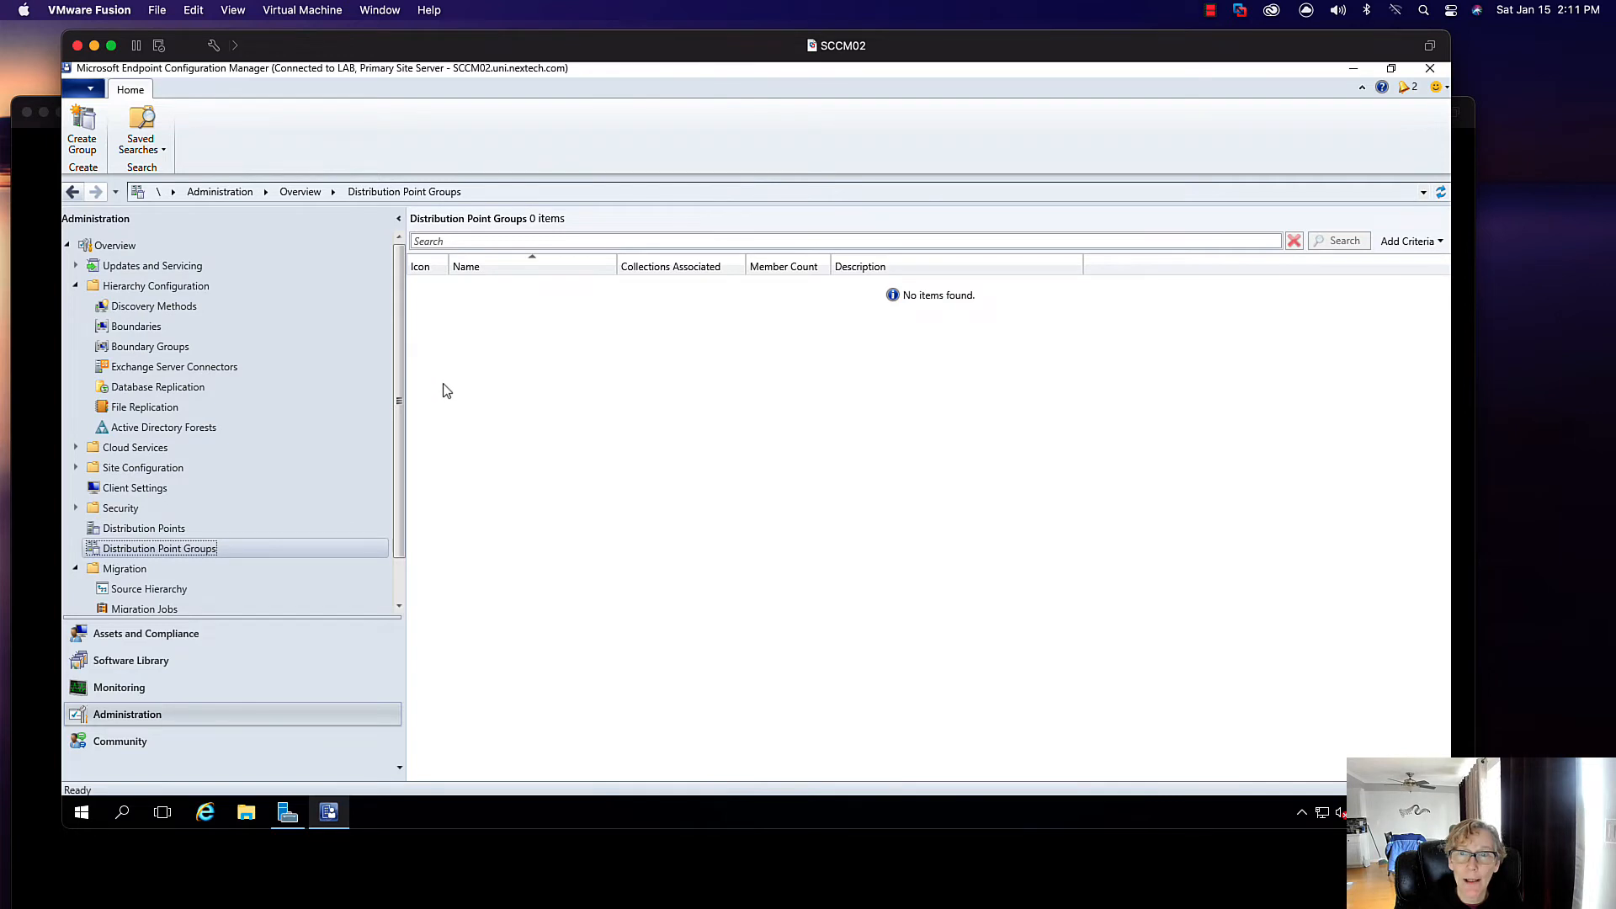
- Create the distribution point group 'AD Distribution Group' with member SCCM02.UNI.NEXTECH.COM
{"action": "left_click", "coordinate": [82, 126]}
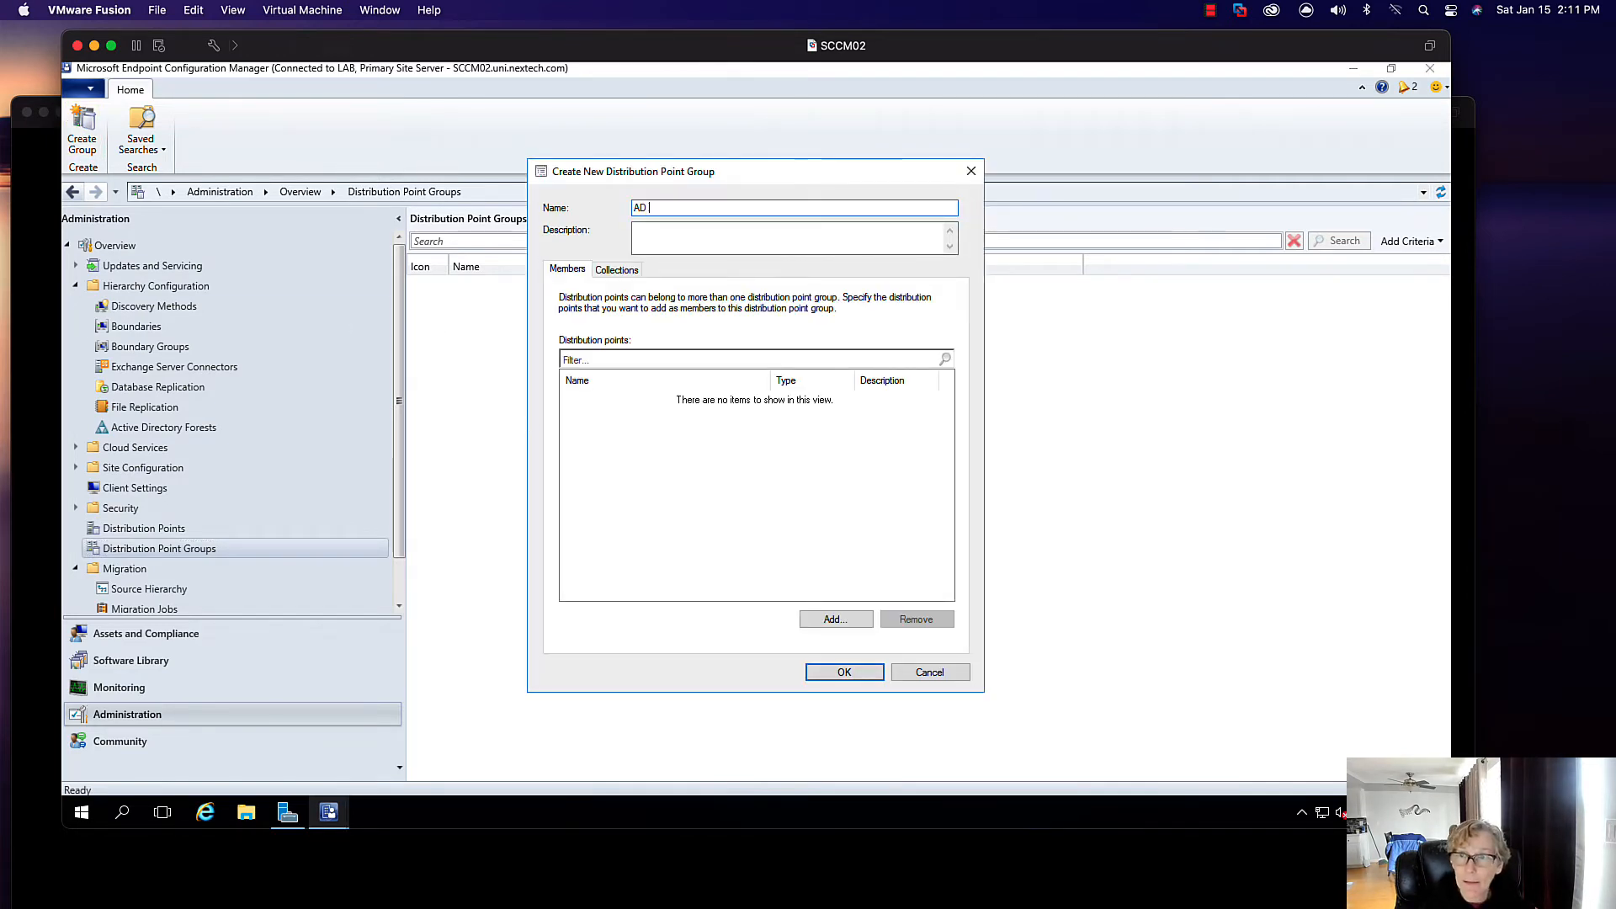
{"action": "type", "text": "AD Distribution Group"}
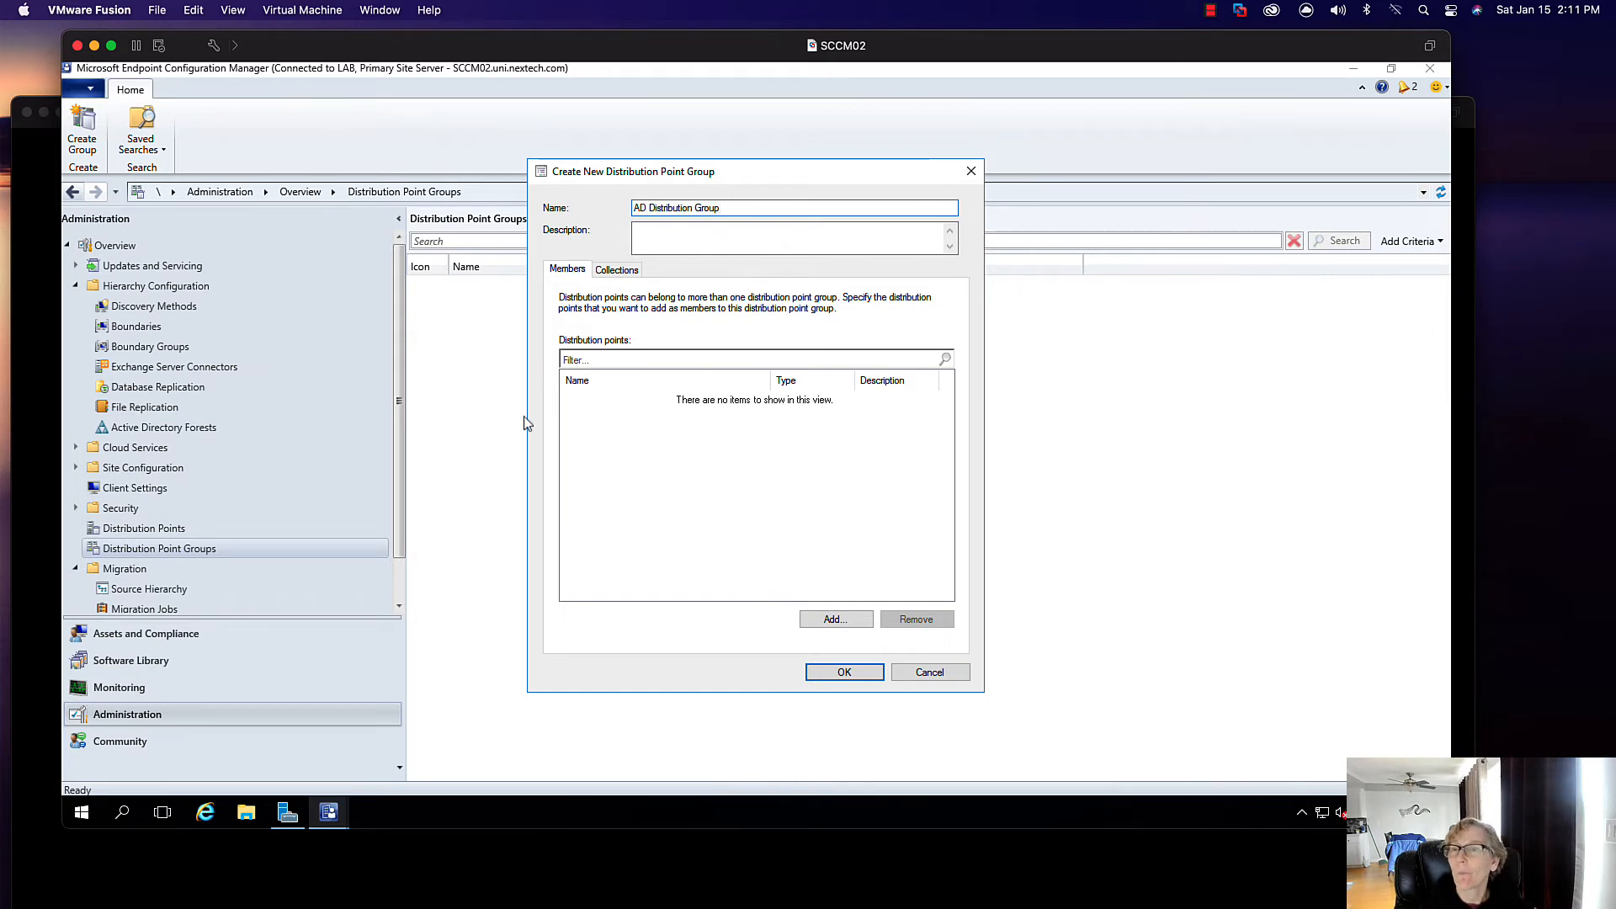
{"action": "left_click", "coordinate": [832, 618]}
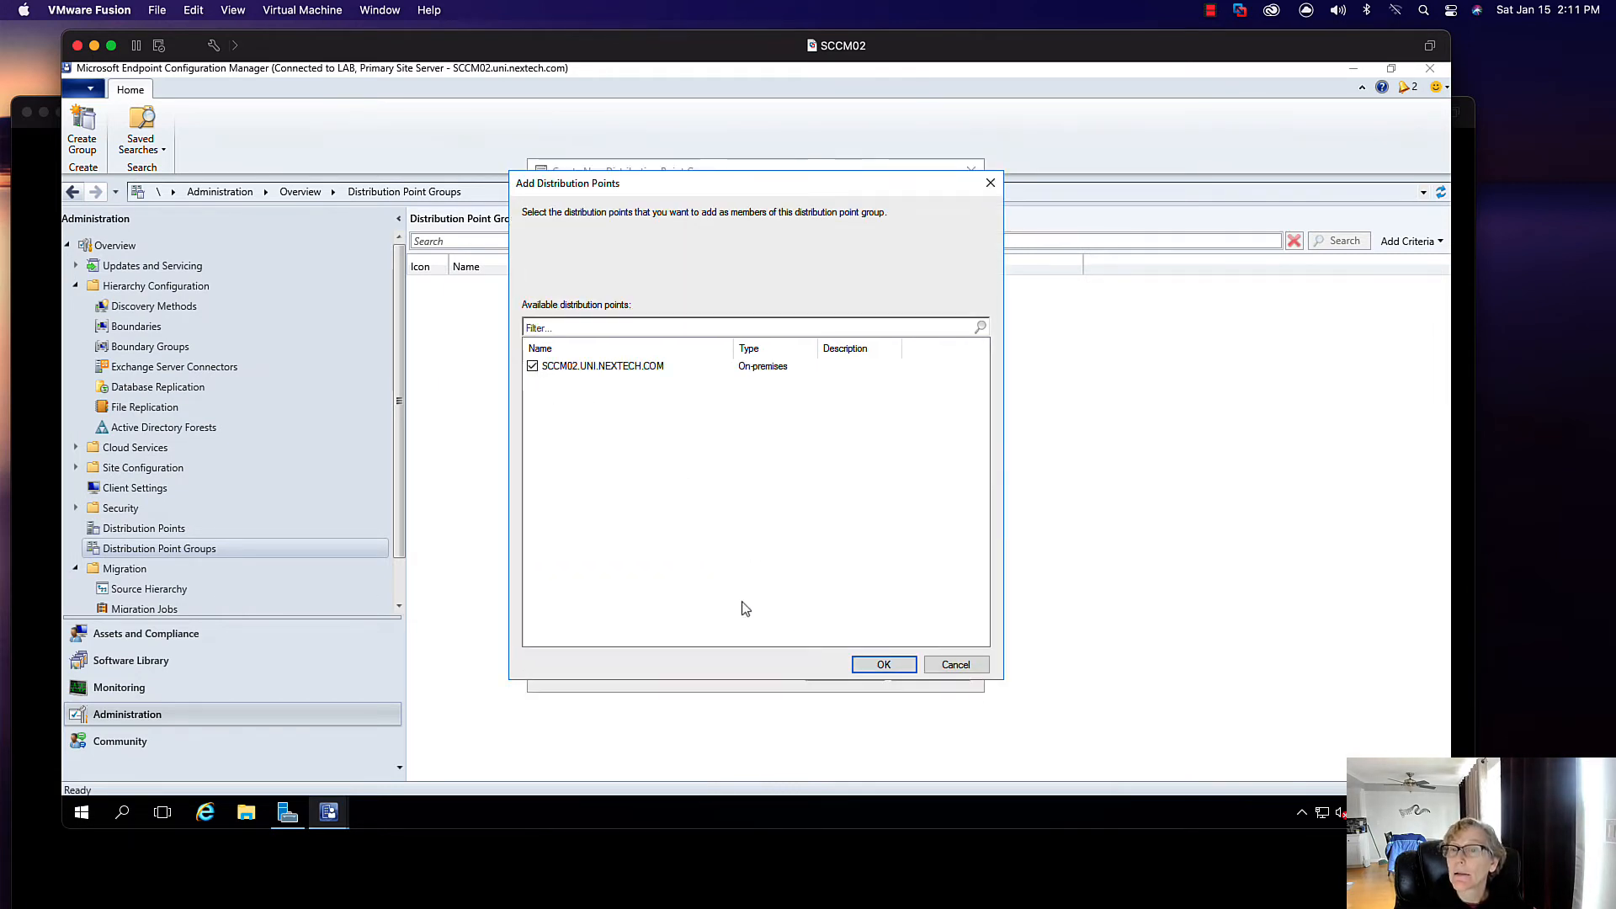
{"action": "left_click", "coordinate": [868, 667]}
{"action": "left_click", "coordinate": [842, 671]}
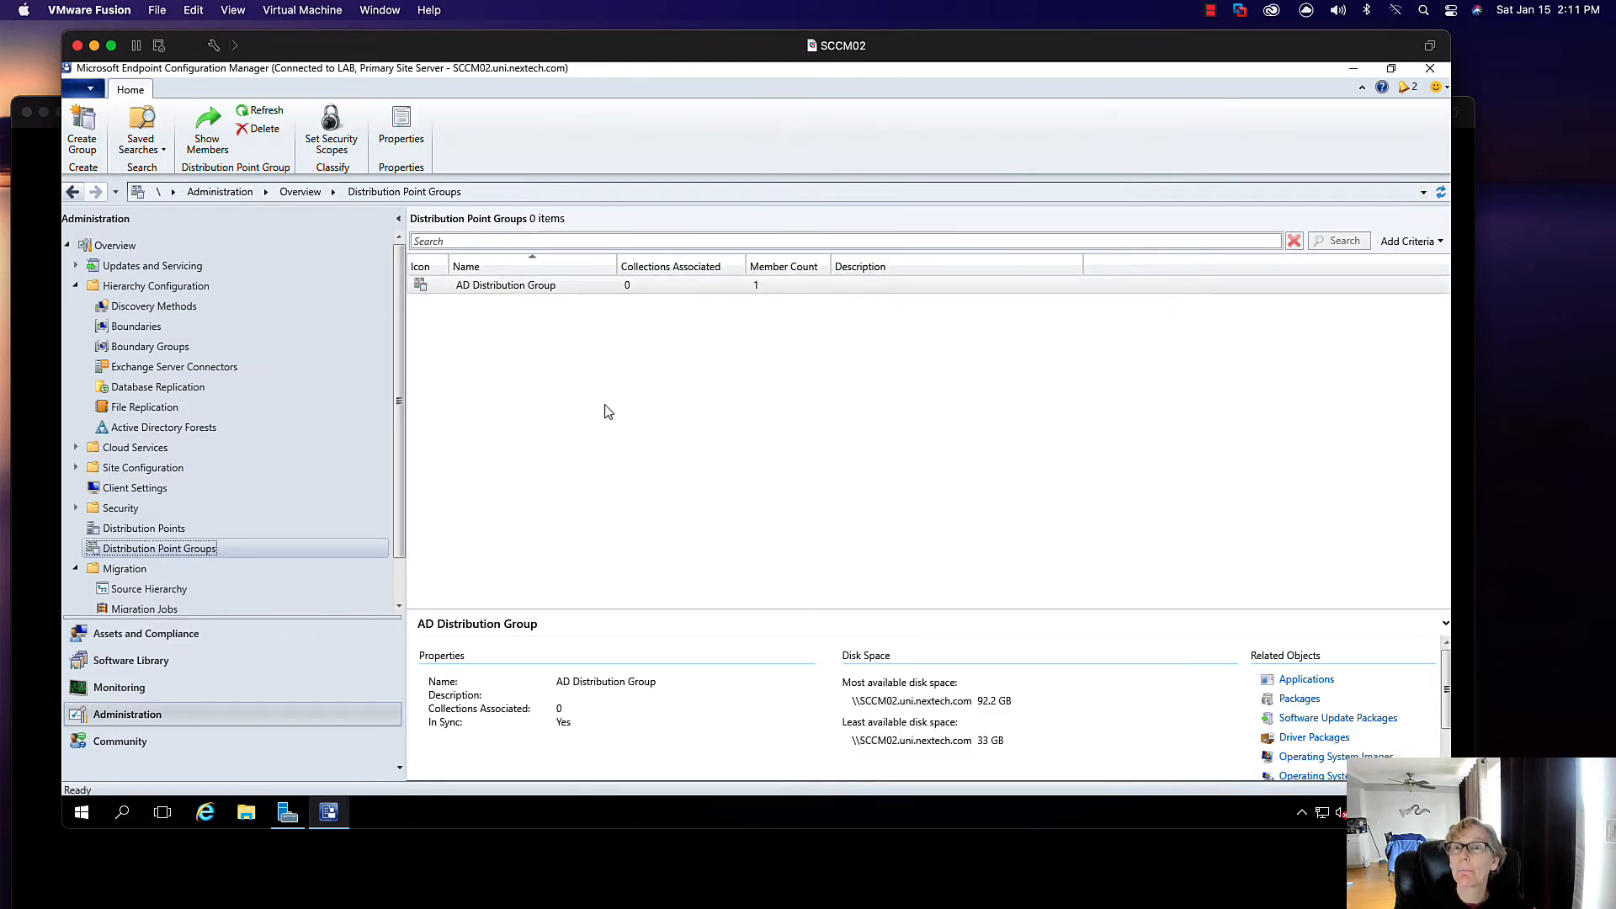
- Open the Distribution Points list to check SCCM02.UNI.NEXTECH.COM's group membership
{"action": "left_click", "coordinate": [144, 527]}
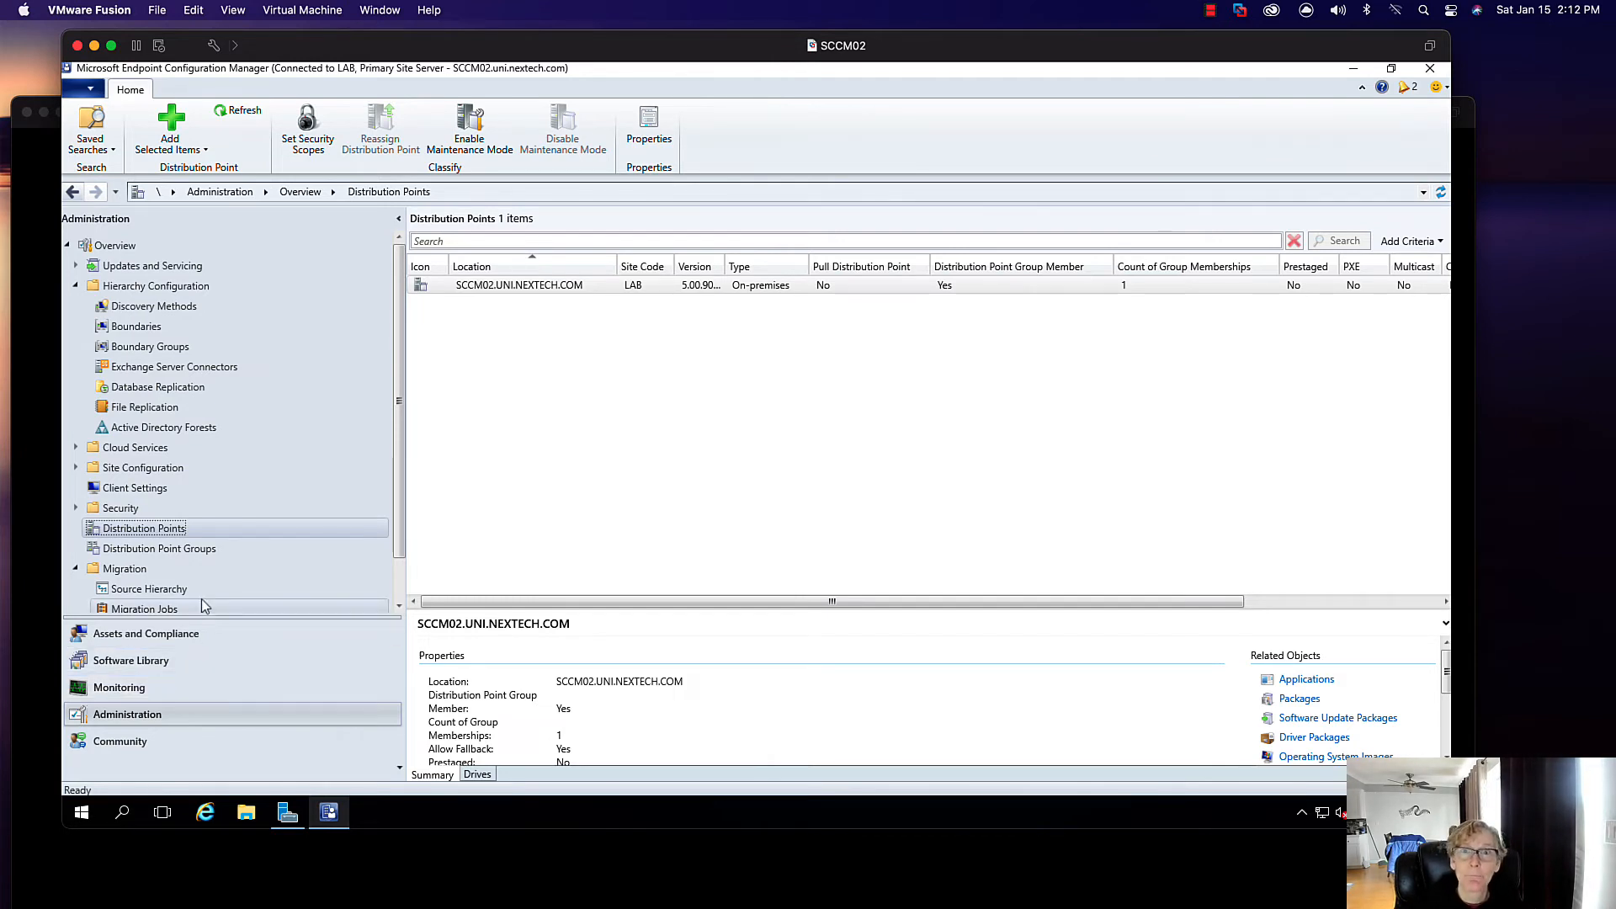
- Distribute Adobe Acrobat Reader DC's content to the distribution point group AD Distribution Group
{"action": "left_click", "coordinate": [103, 660]}
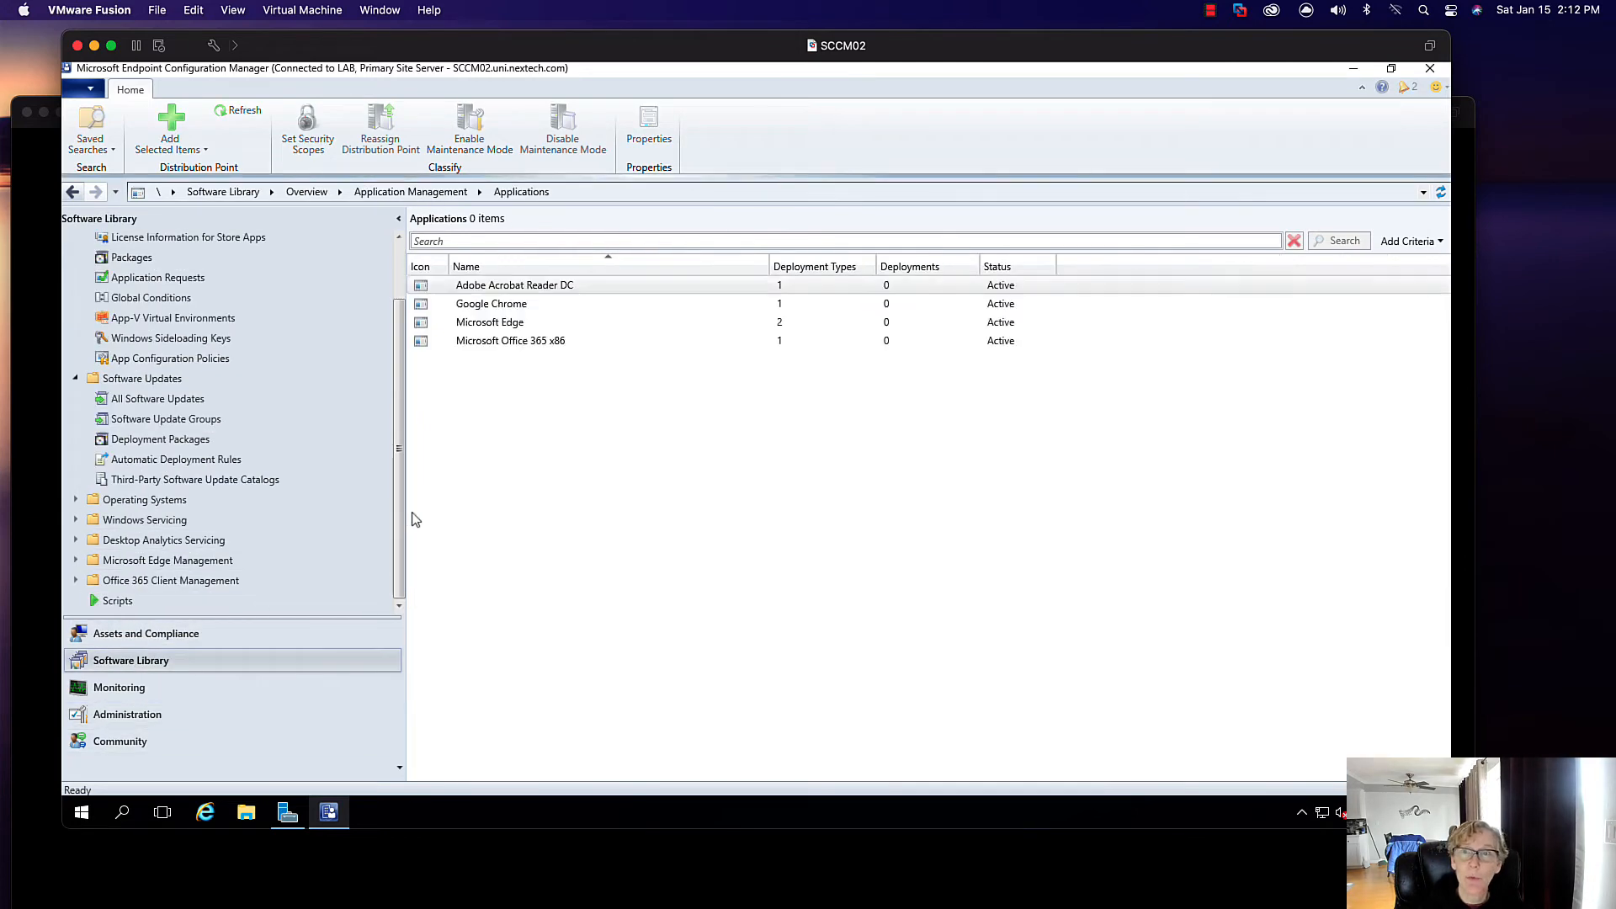
{"action": "left_click", "coordinate": [986, 130]}
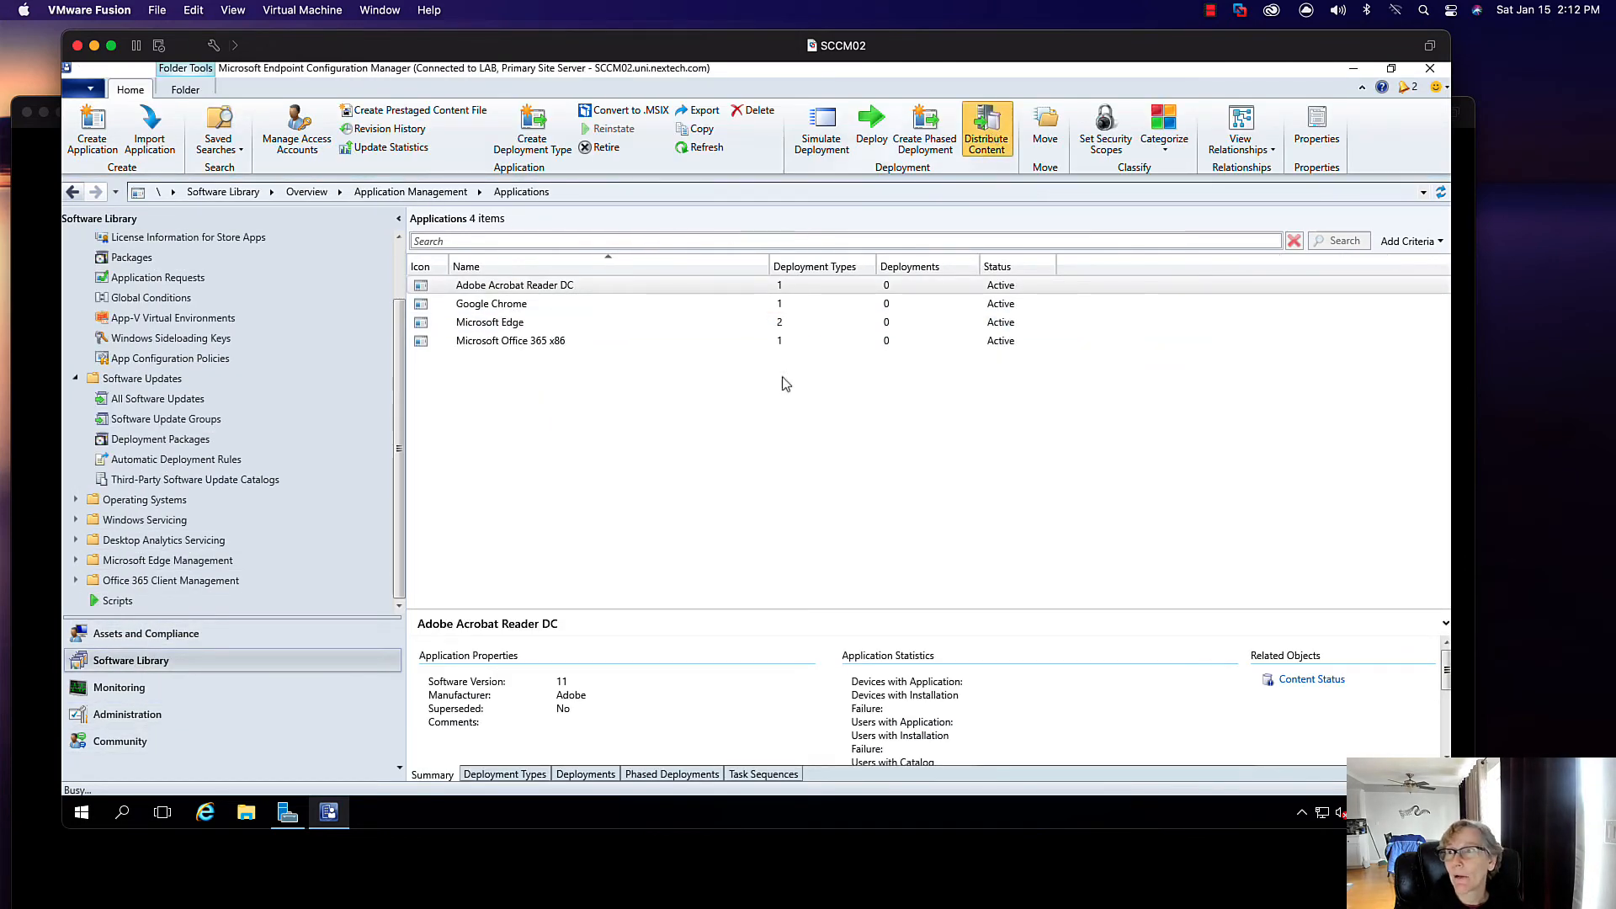
{"action": "left_click", "coordinate": [841, 658]}
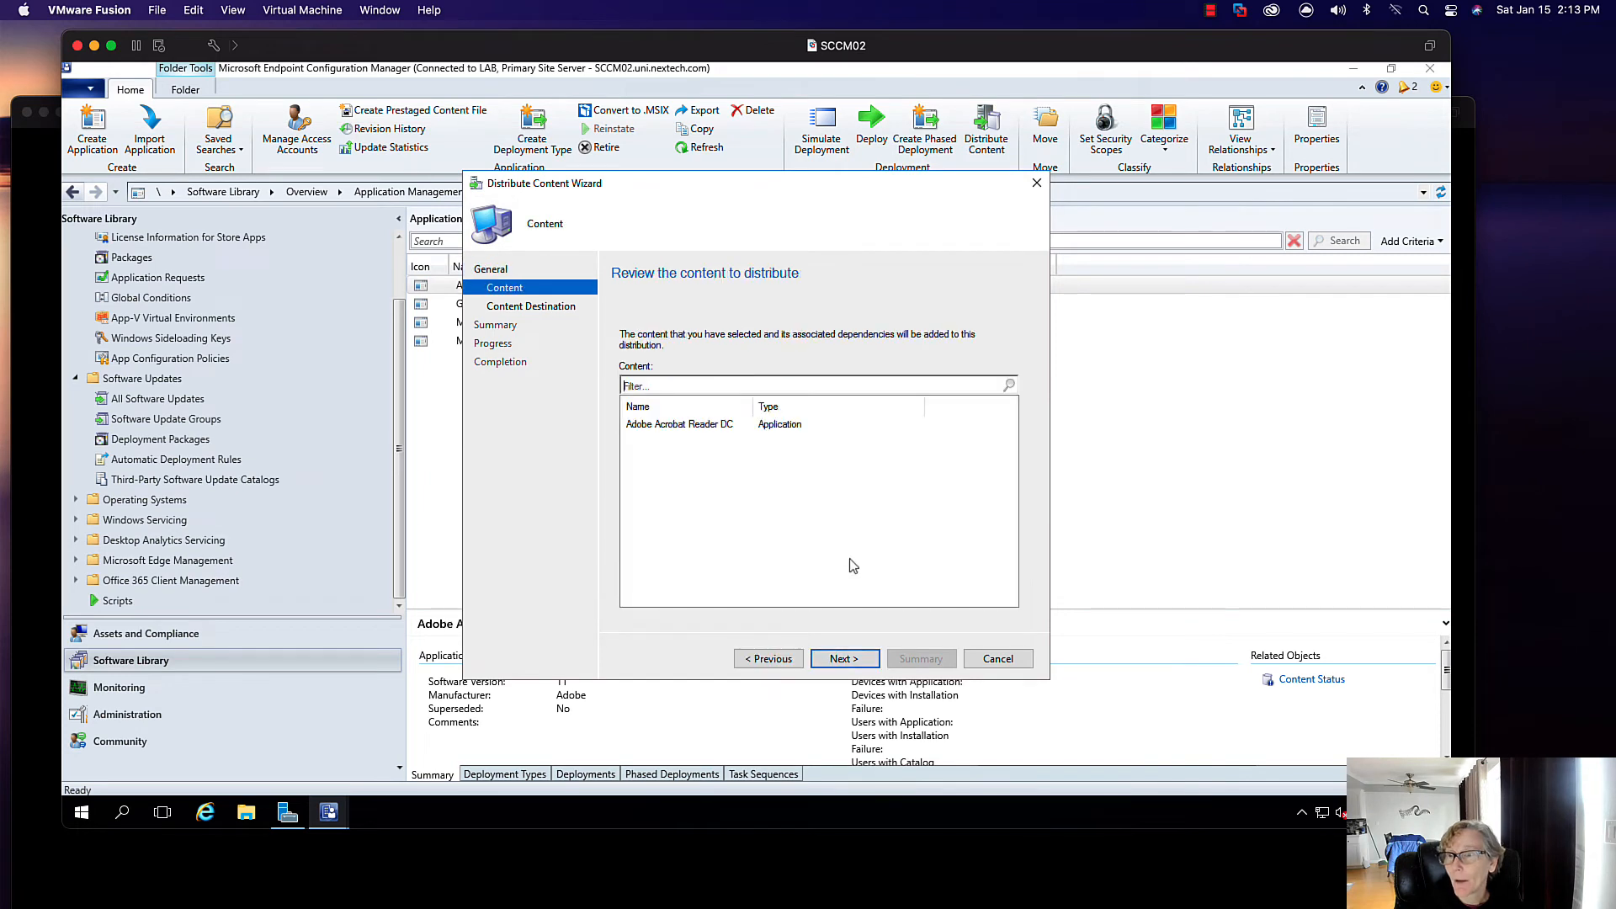
{"action": "left_click", "coordinate": [745, 427]}
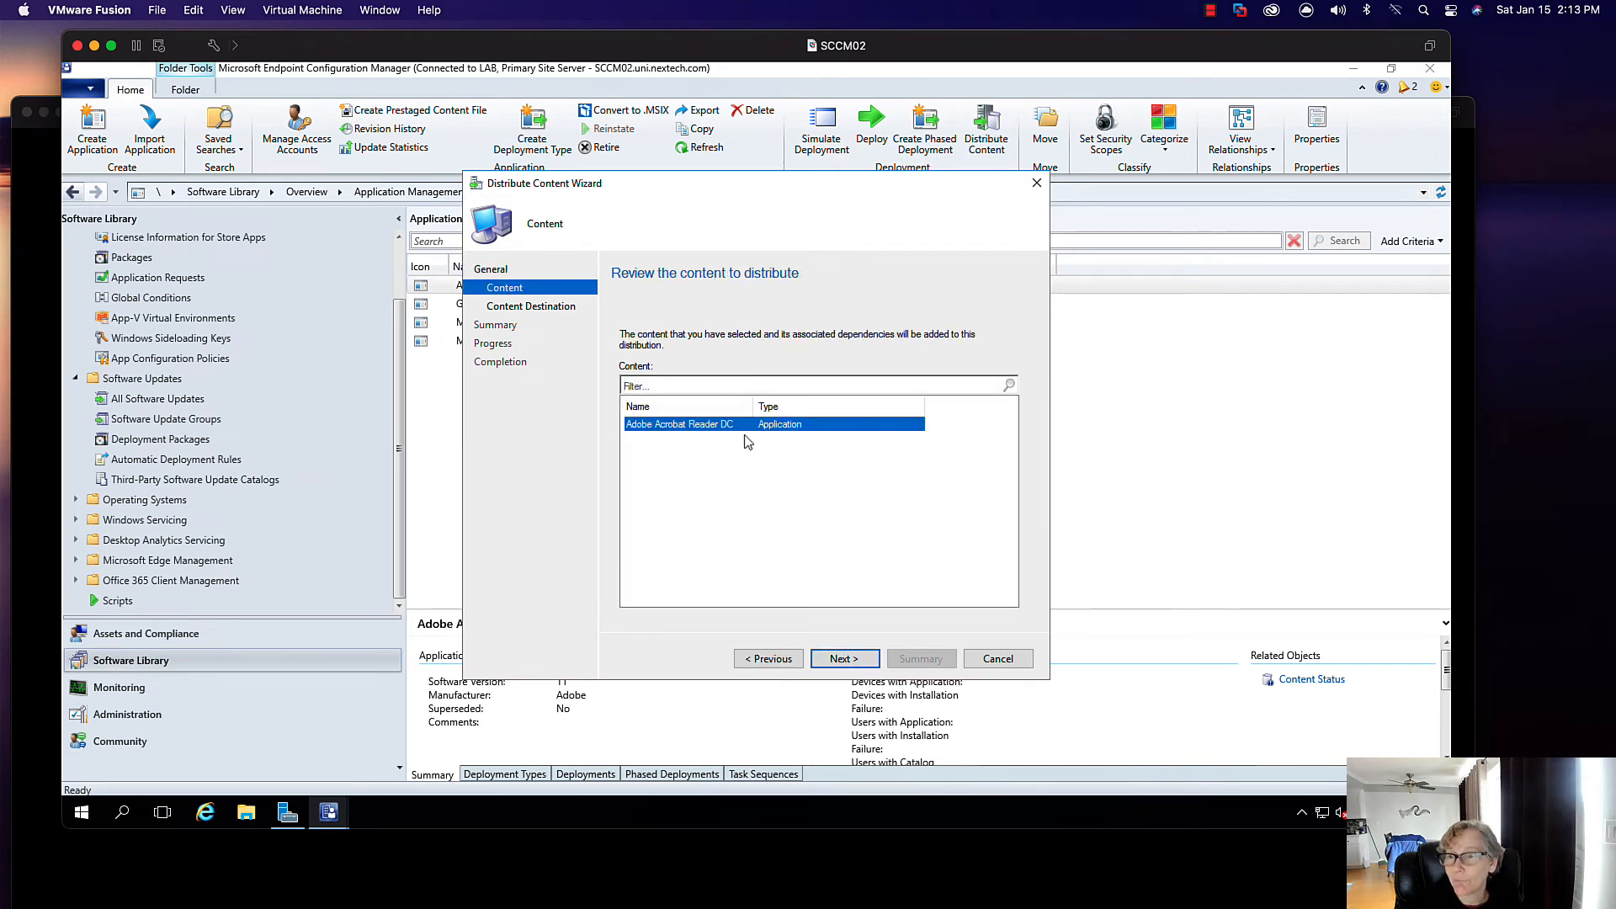
{"action": "left_click", "coordinate": [843, 659]}
{"action": "left_click", "coordinate": [1000, 413]}
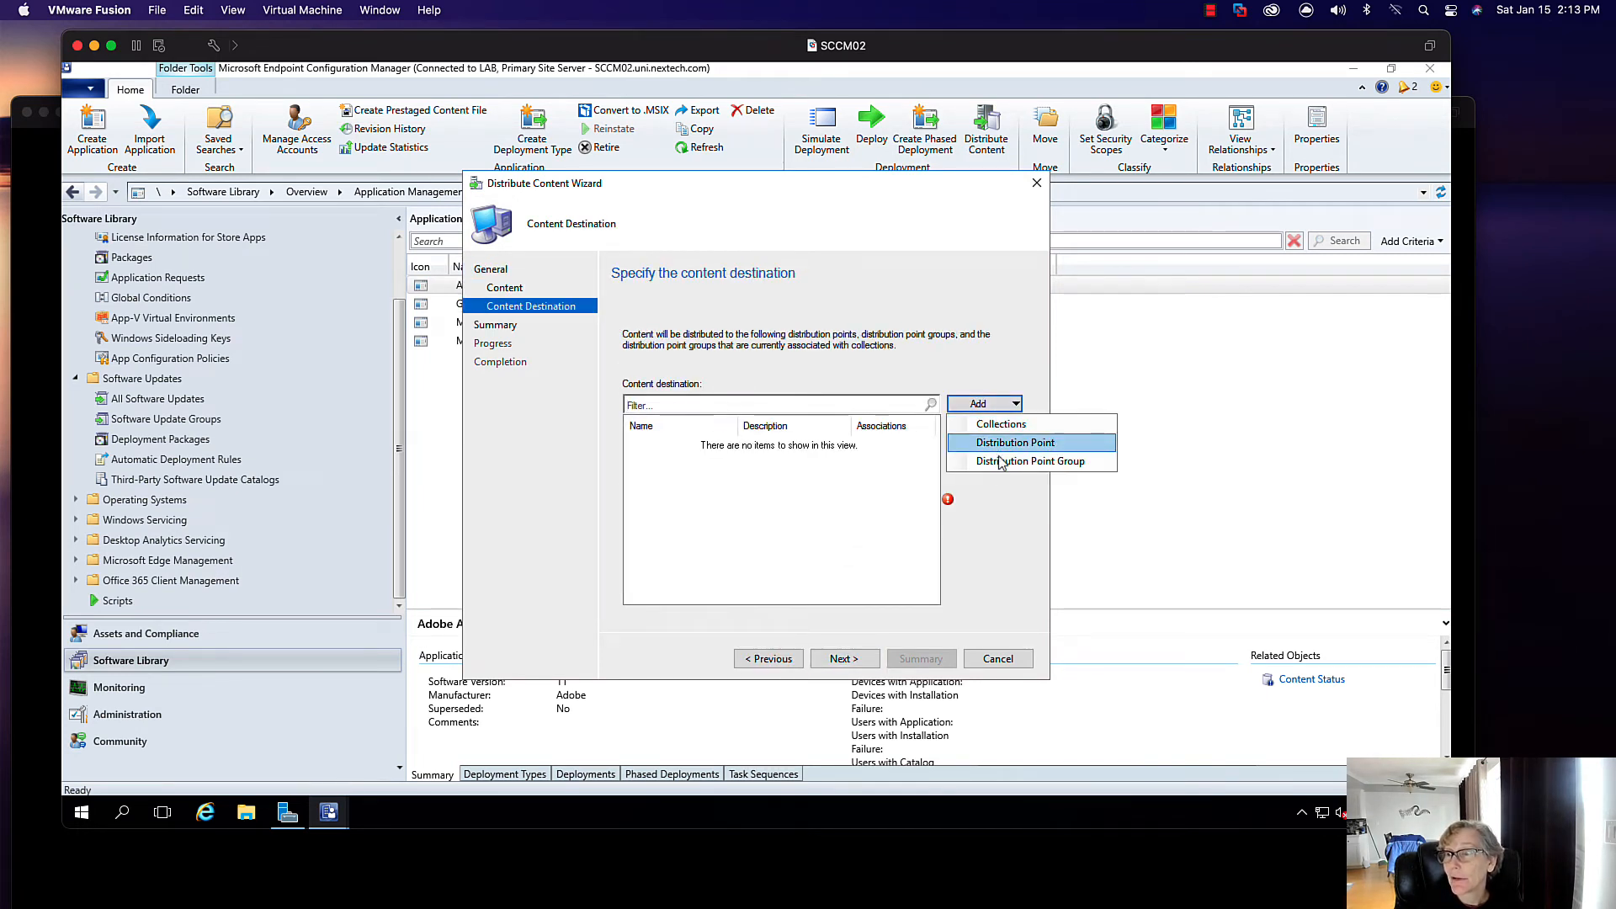
{"action": "left_click", "coordinate": [1015, 462]}
{"action": "left_click", "coordinate": [533, 366]}
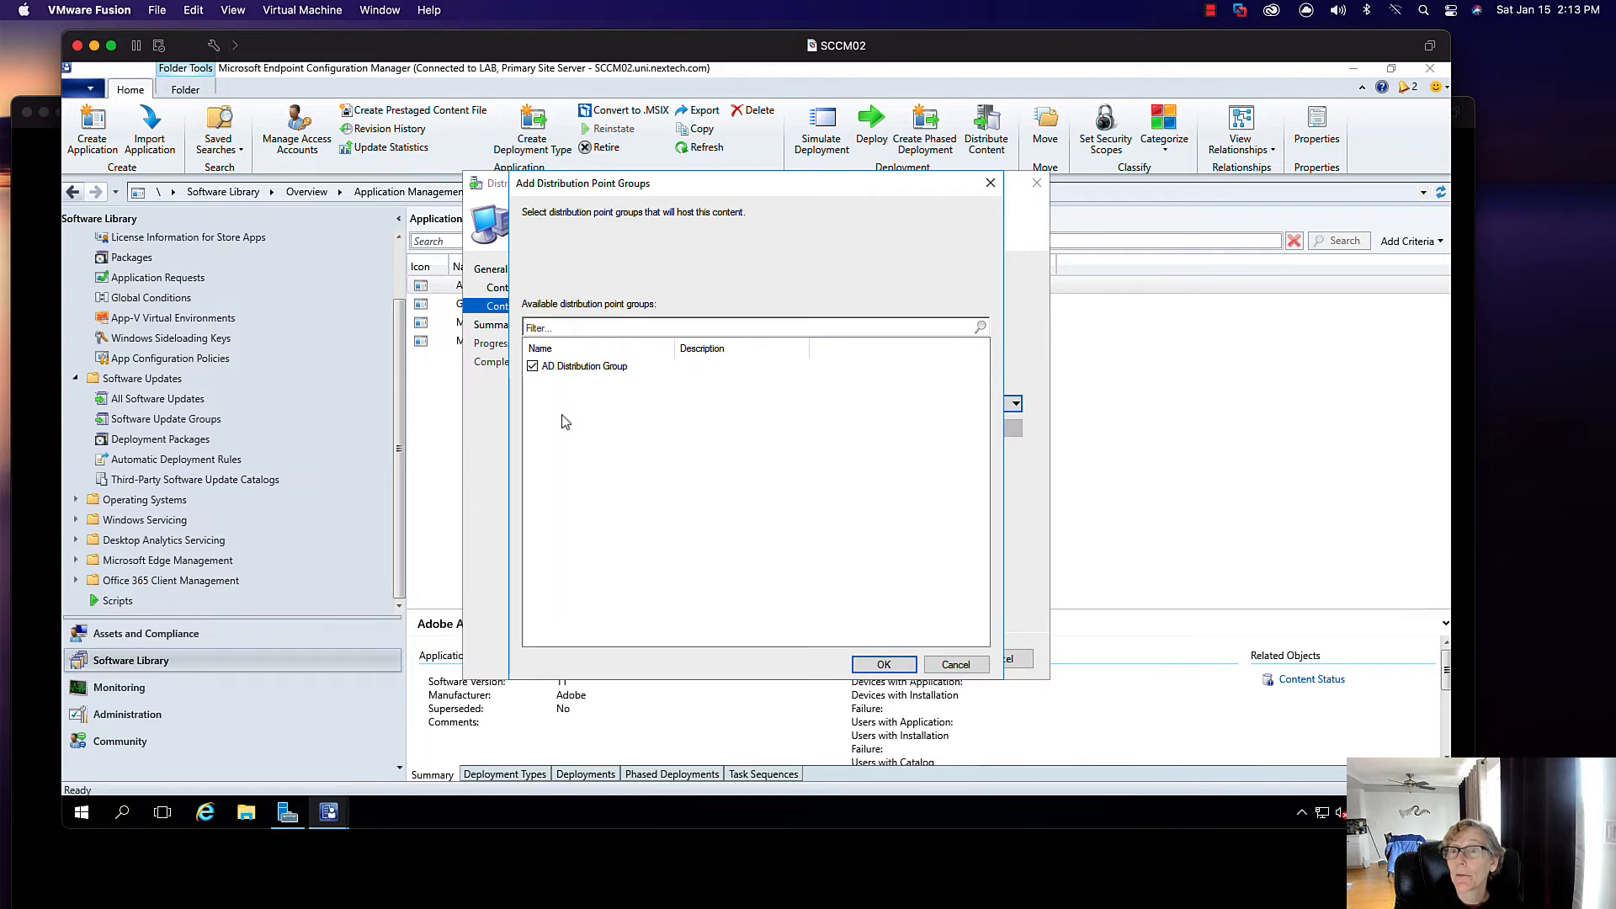
{"action": "left_click", "coordinate": [884, 664]}
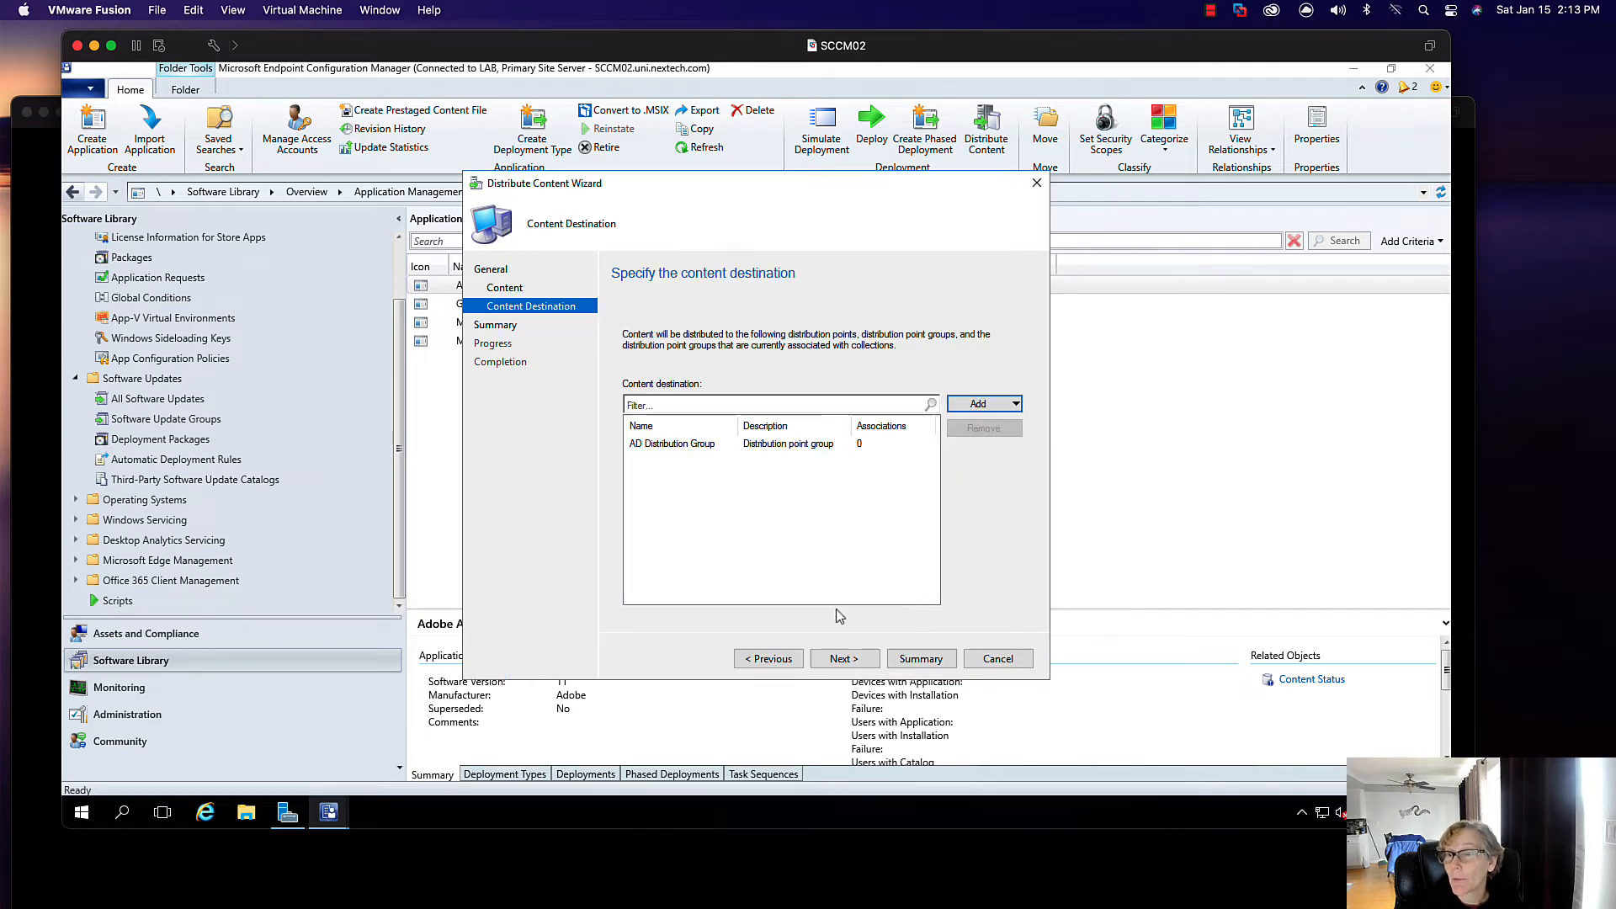
{"action": "left_click", "coordinate": [844, 659]}
{"action": "left_click", "coordinate": [843, 658]}
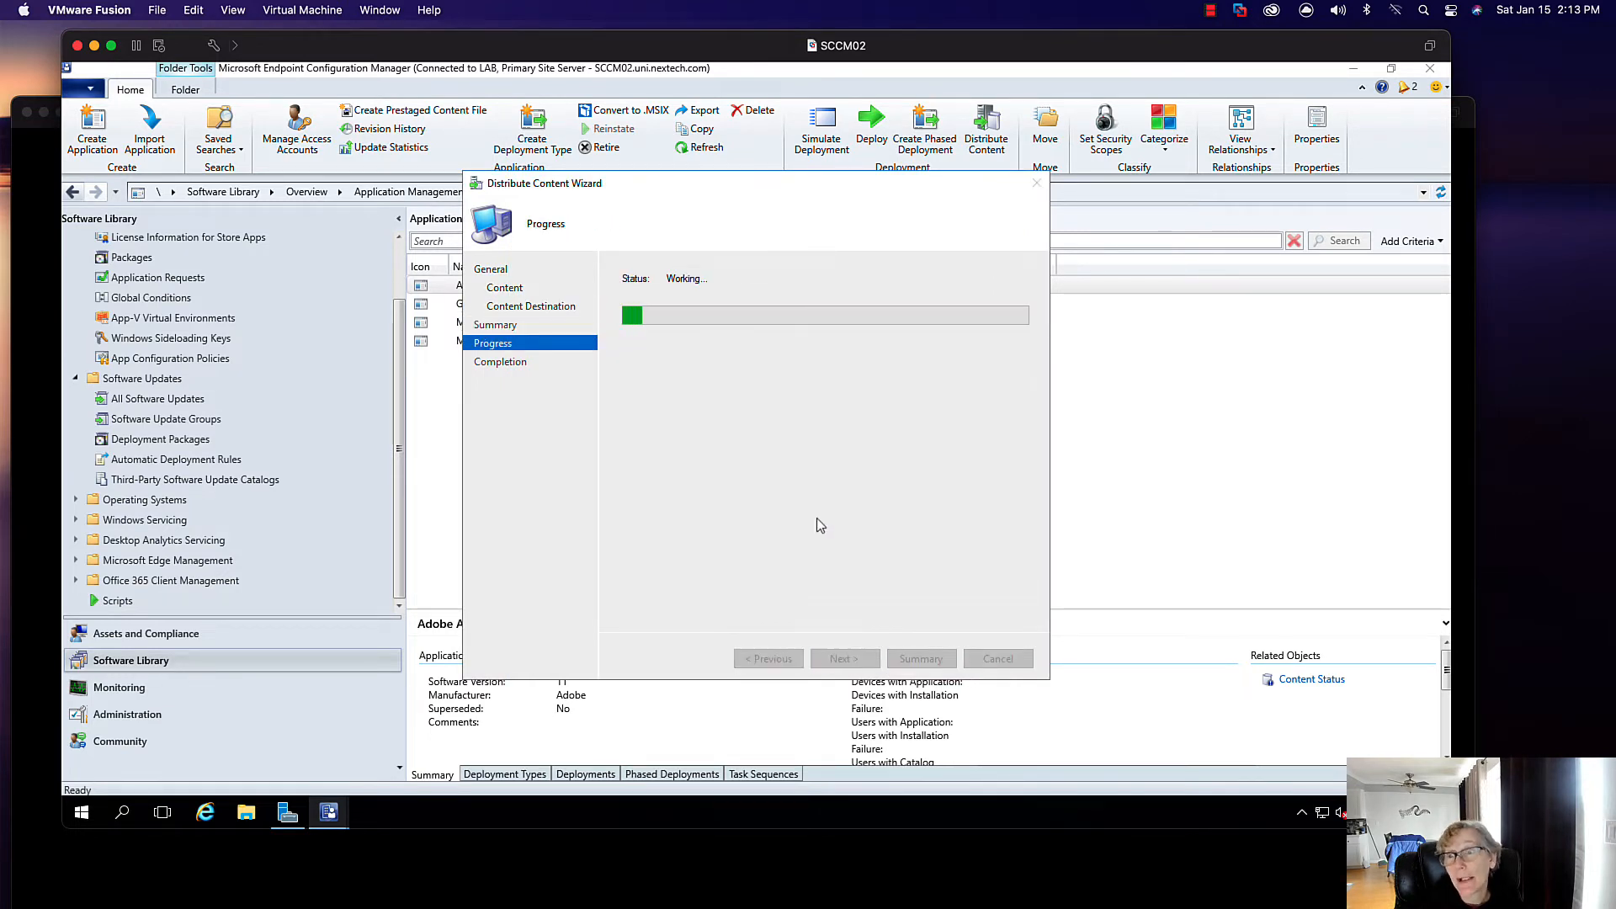
{"action": "left_click", "coordinate": [998, 658]}
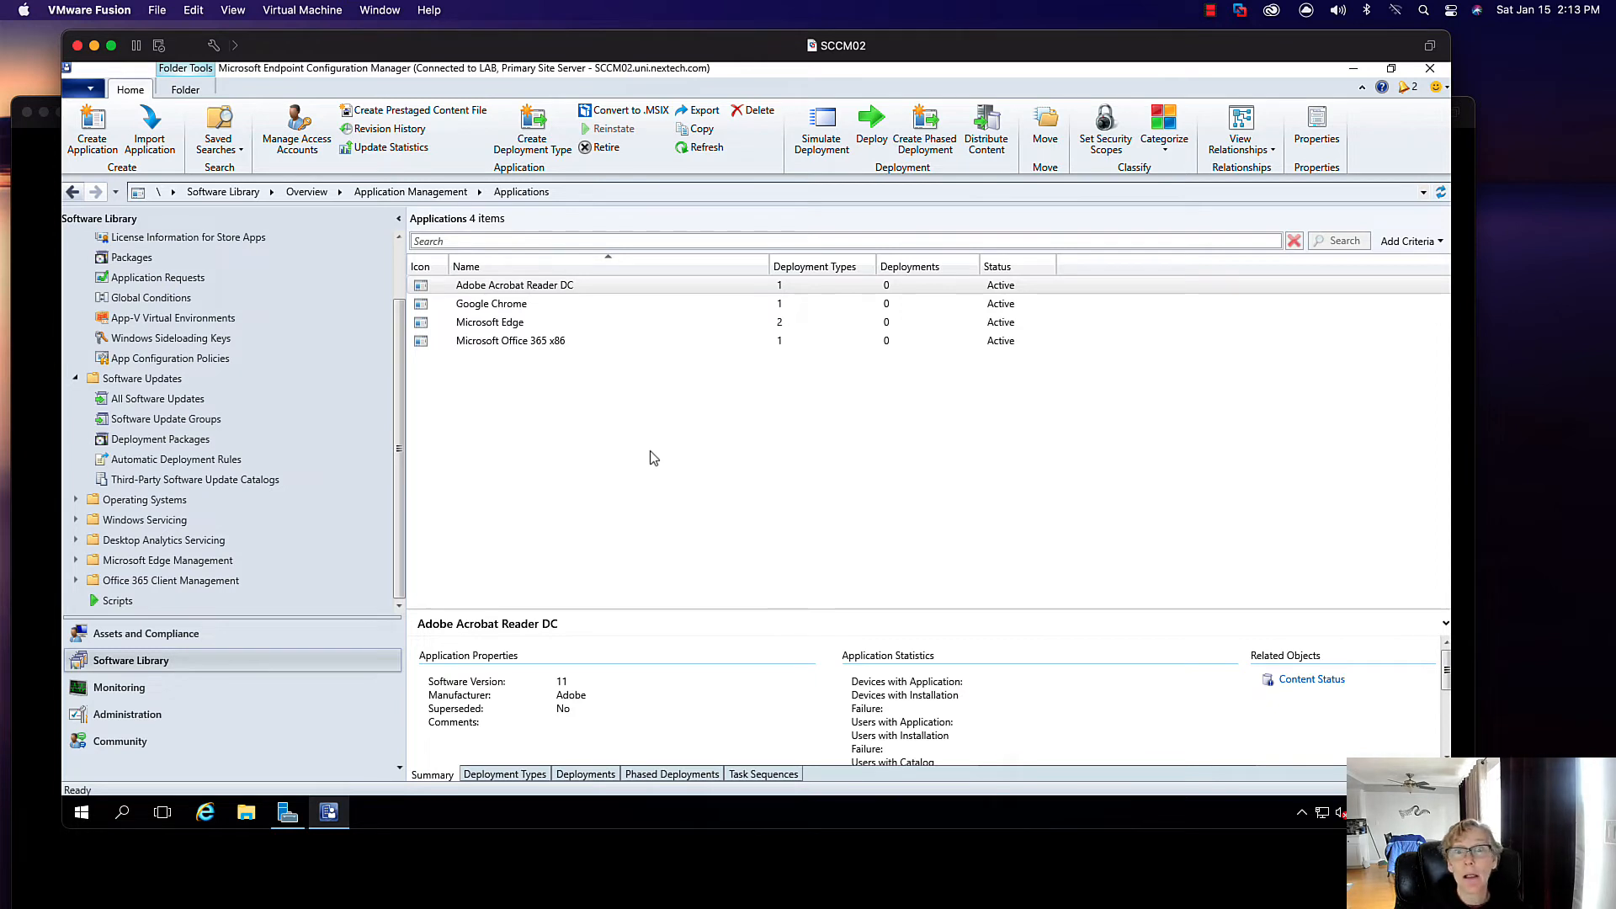
{"action": "left_click", "coordinate": [119, 687]}
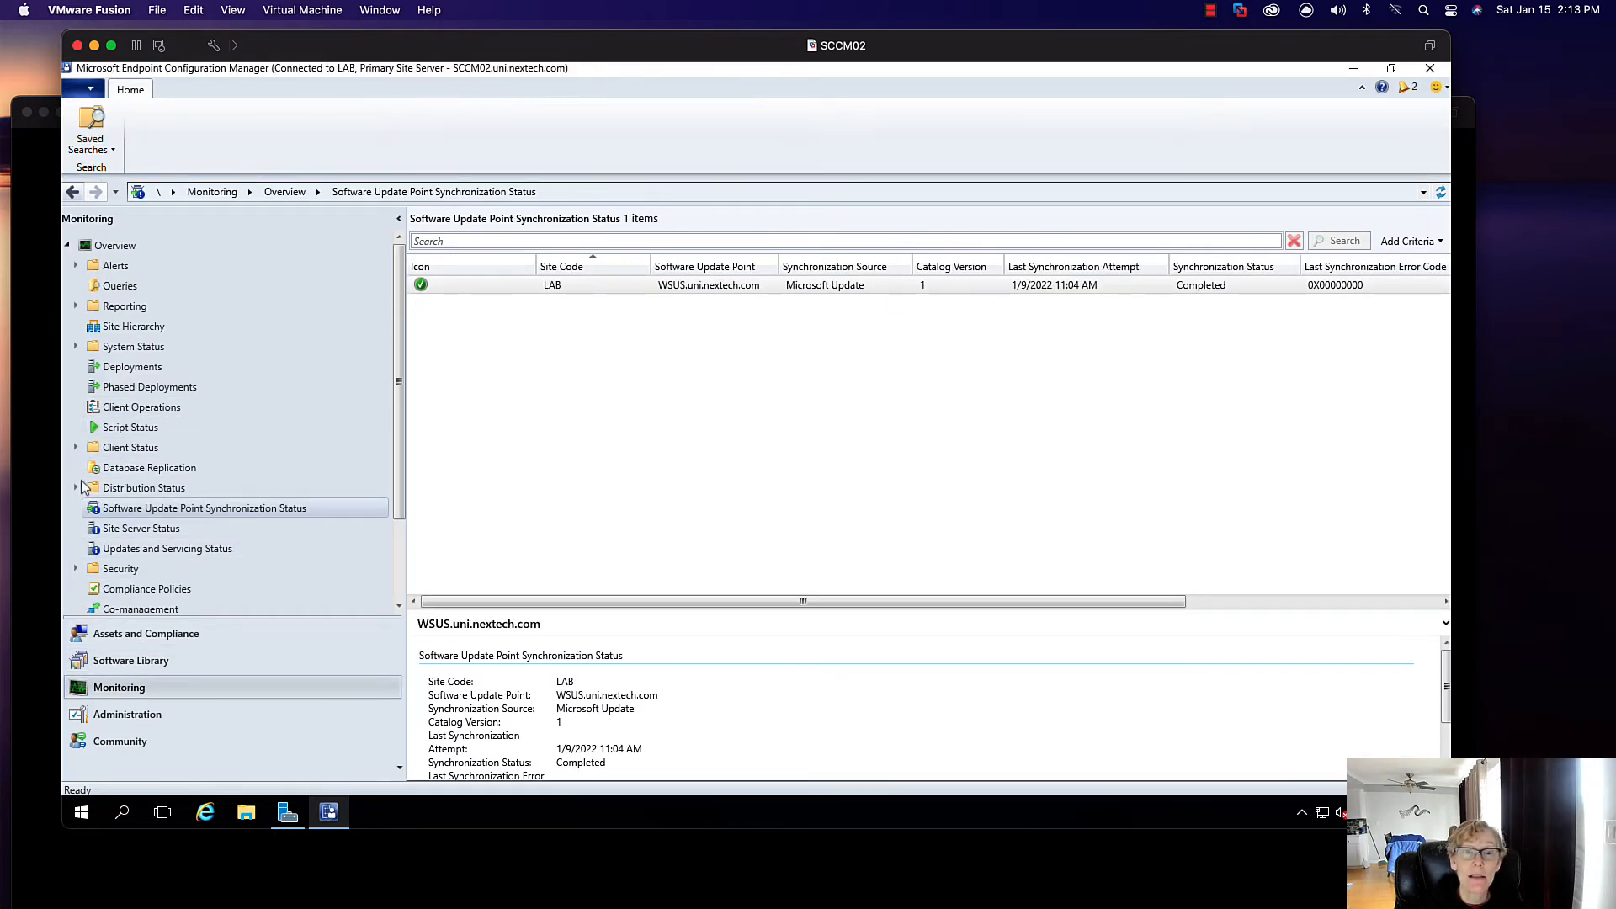
{"action": "left_click", "coordinate": [75, 487]}
{"action": "left_click", "coordinate": [143, 529]}
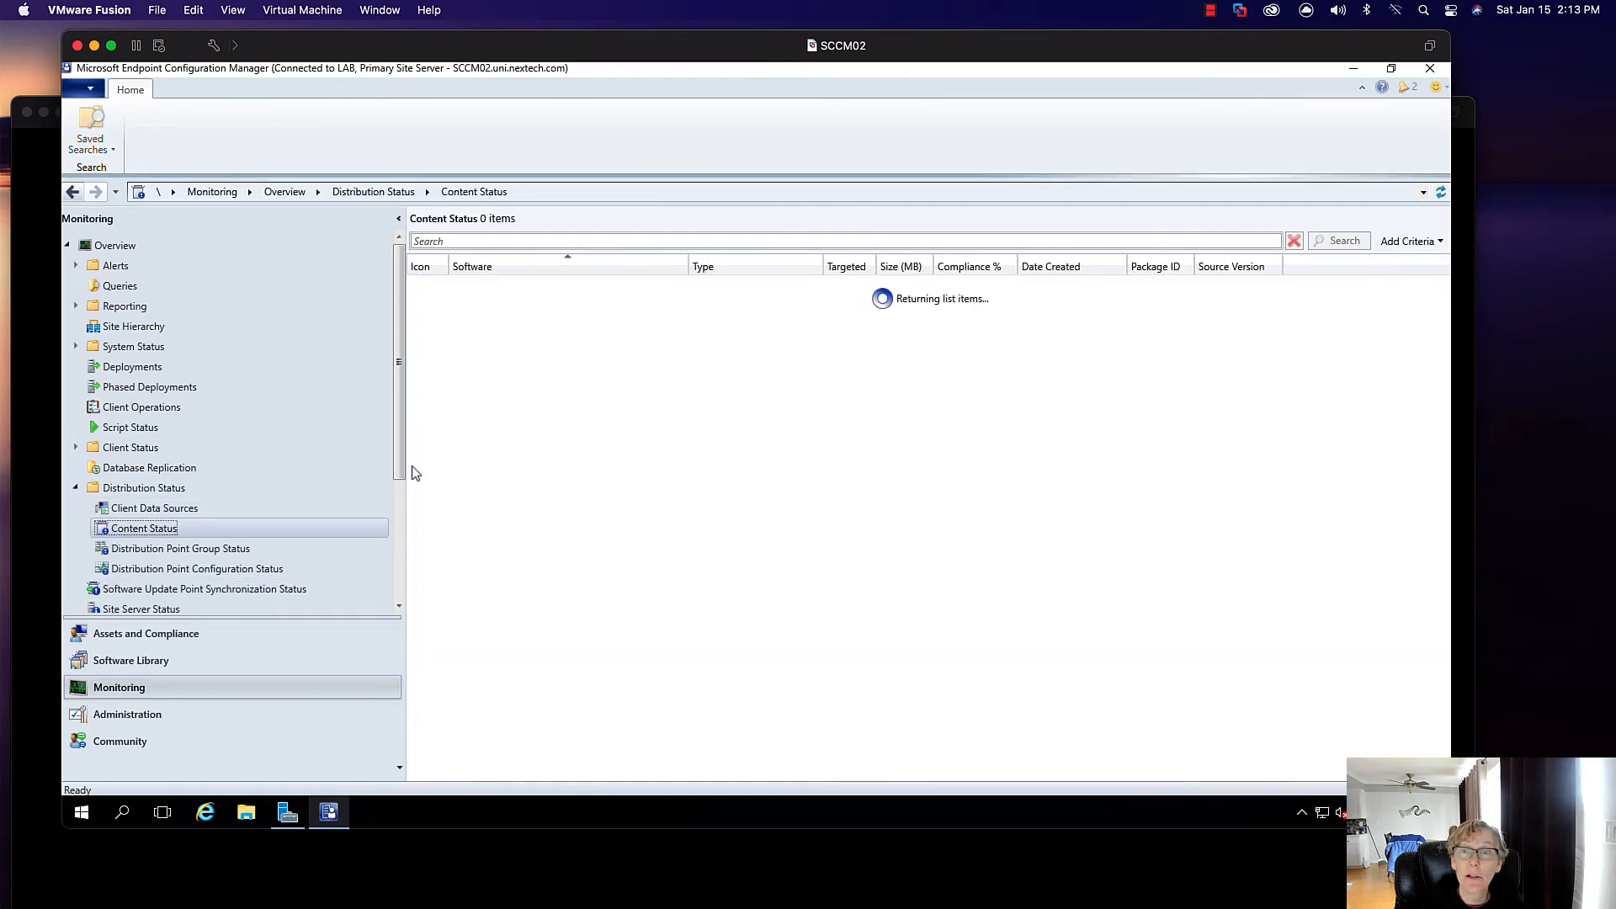
{"action": "left_click", "coordinate": [580, 304]}
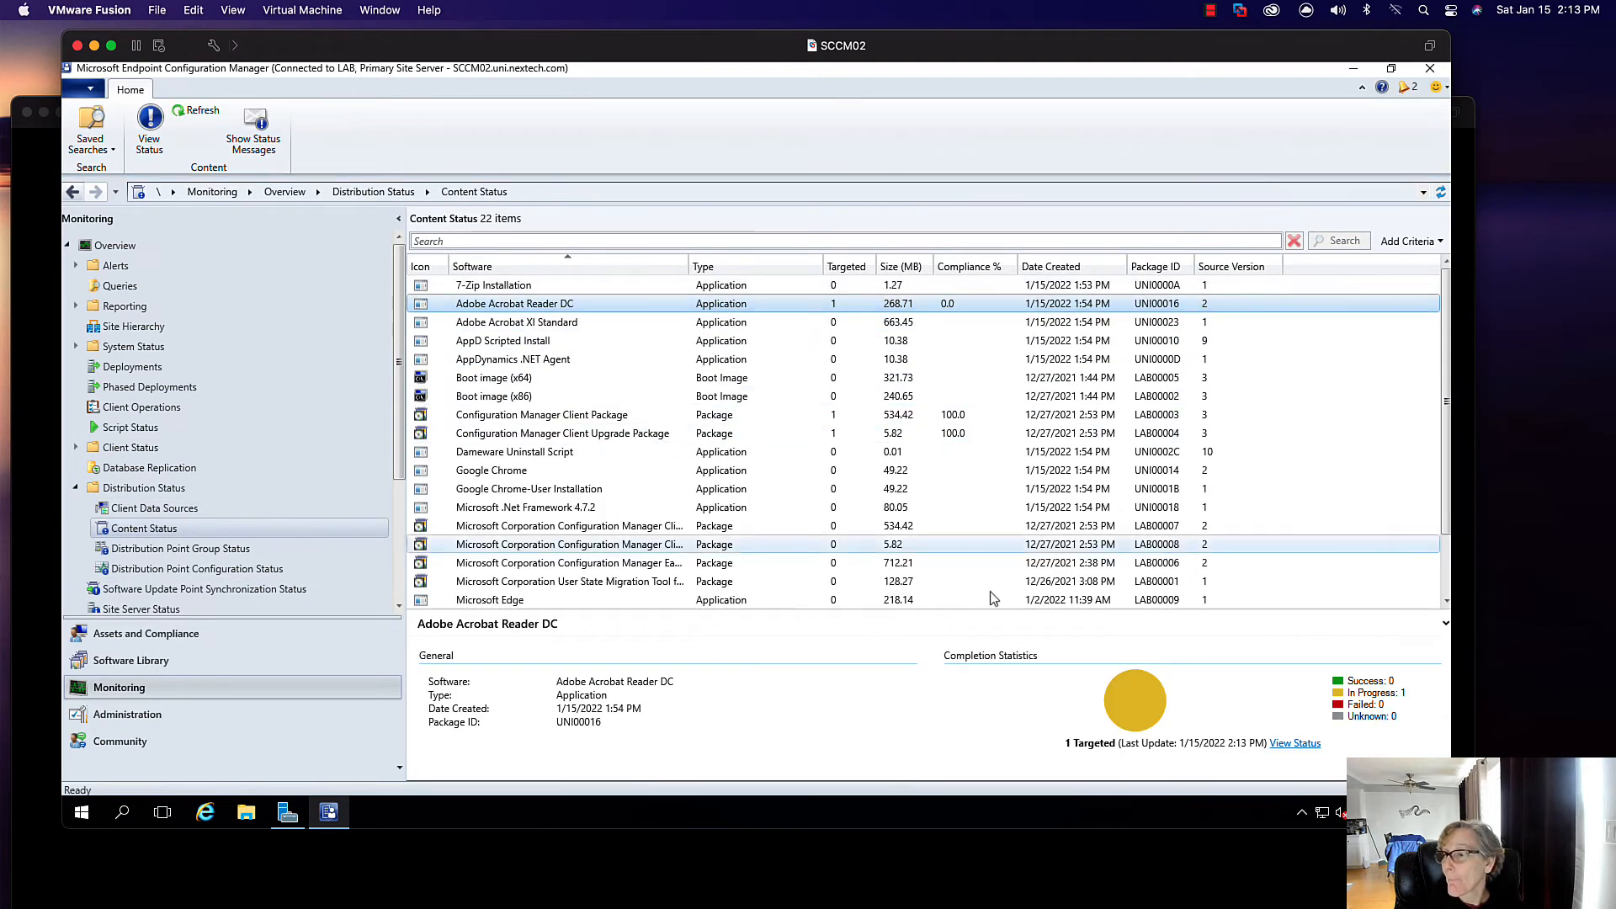
{"action": "left_click", "coordinate": [1283, 745]}
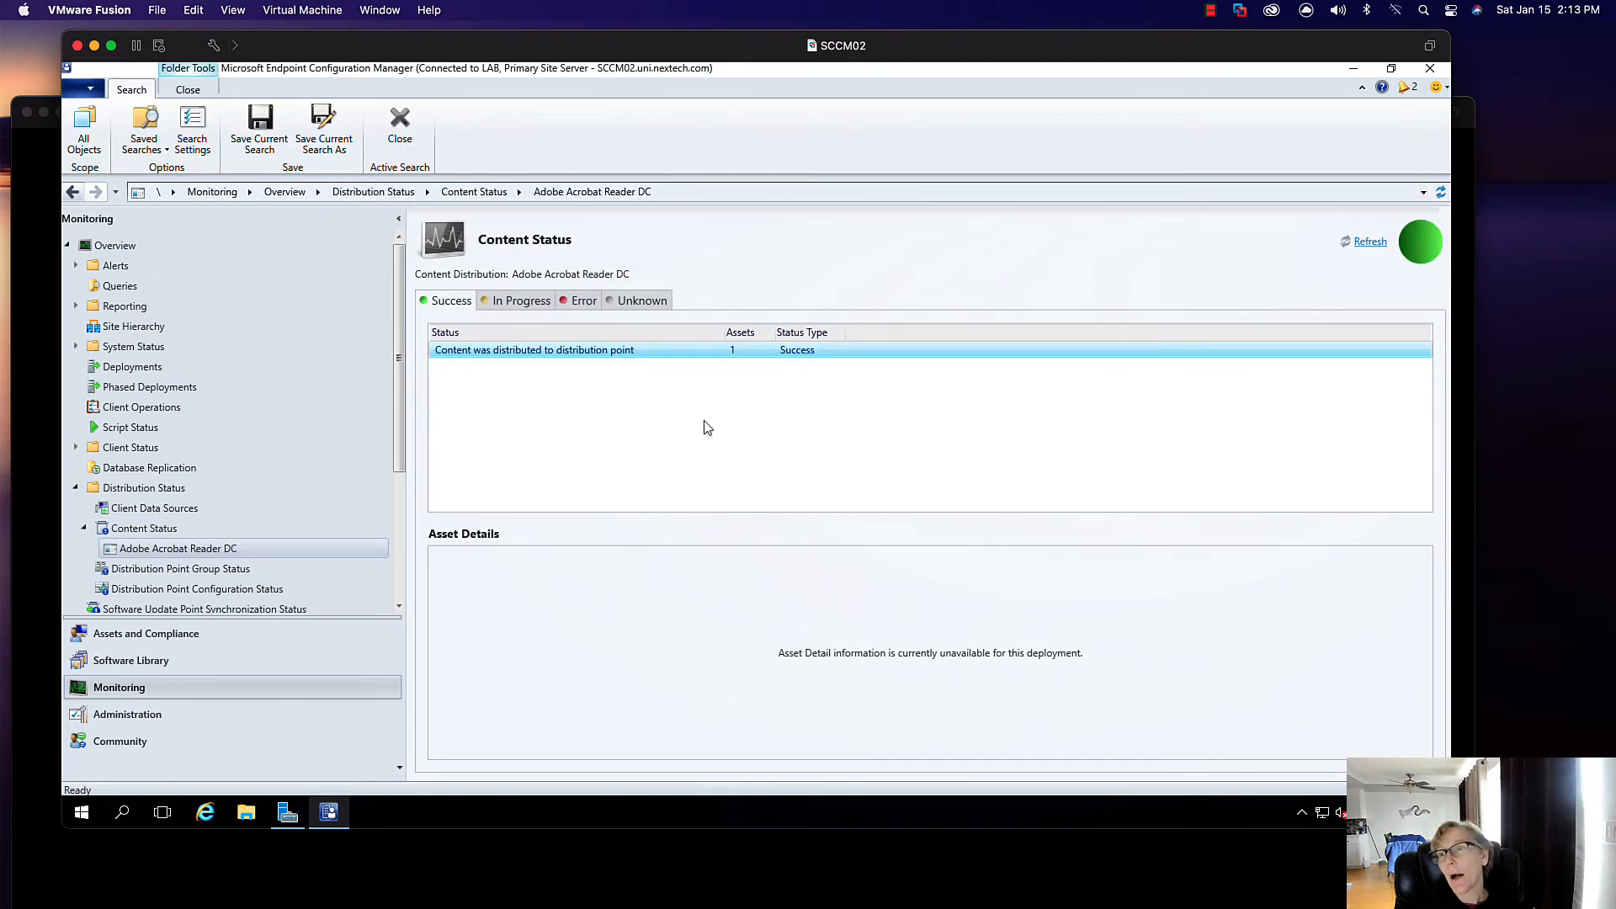
{"action": "left_click", "coordinate": [165, 662]}
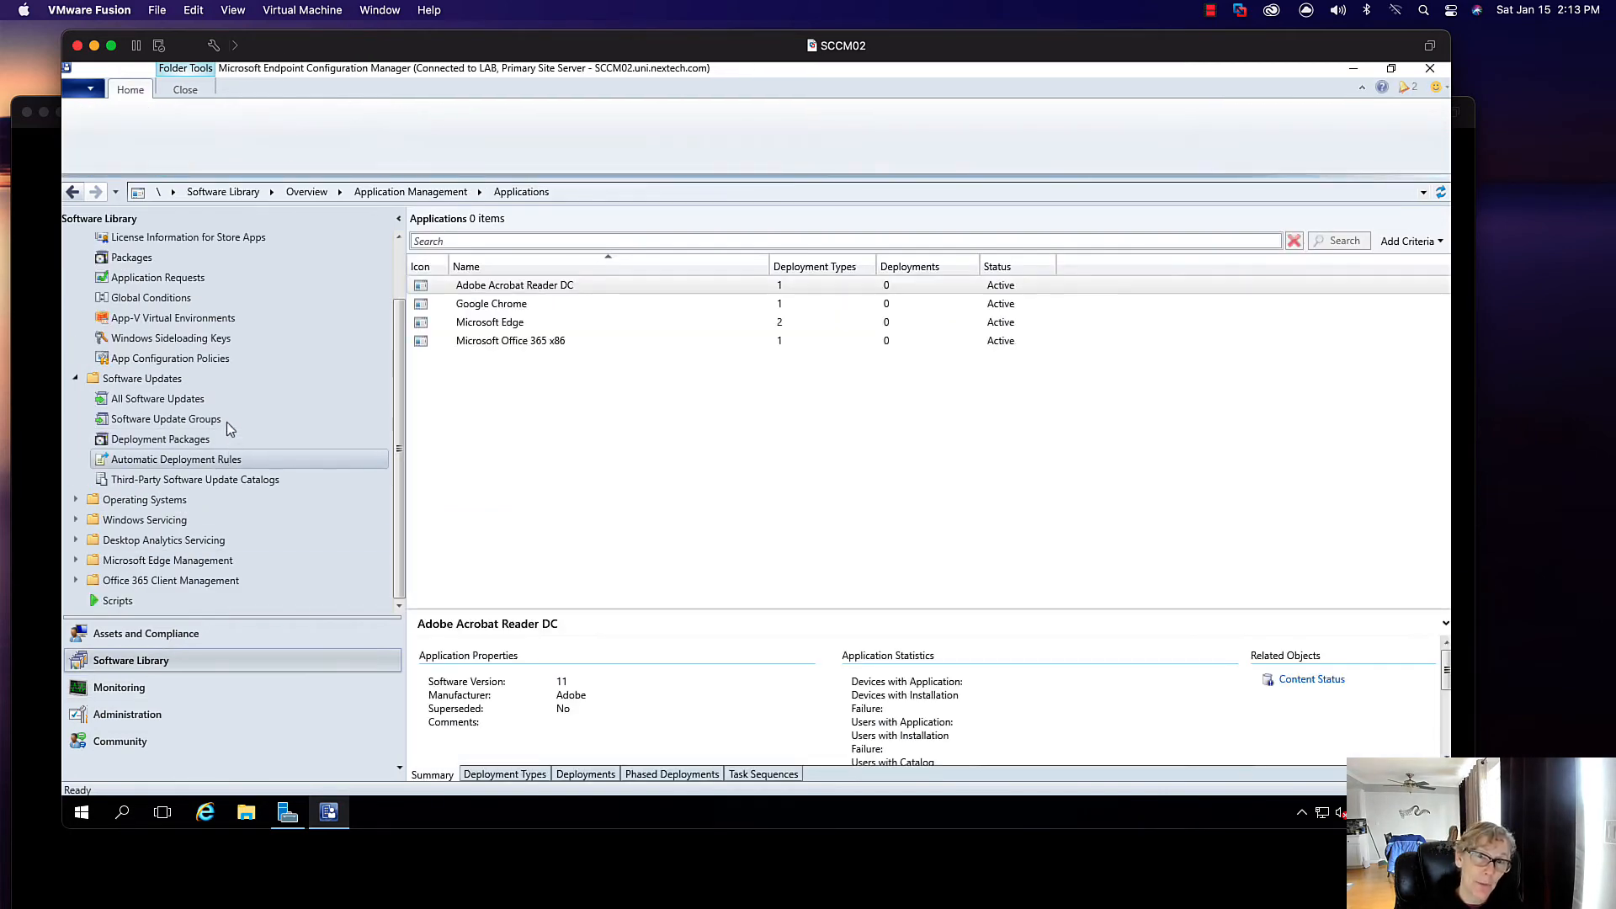
- Distribute Google Chrome's content to the AD Distribution Group distribution point group
{"action": "left_click", "coordinate": [497, 304]}
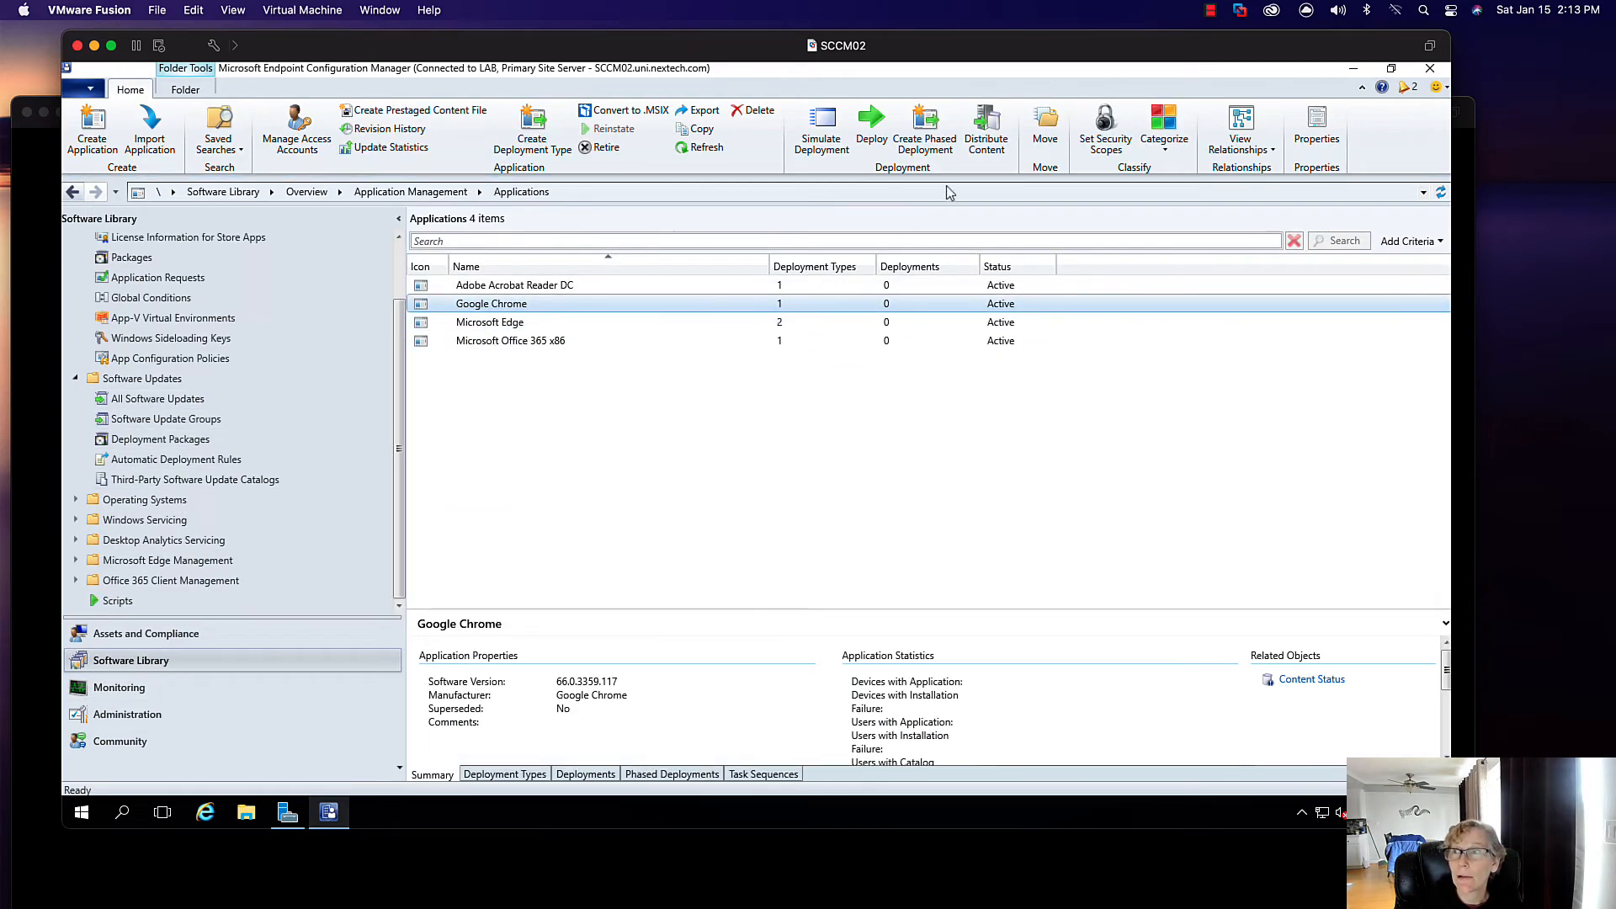
{"action": "left_click", "coordinate": [987, 135]}
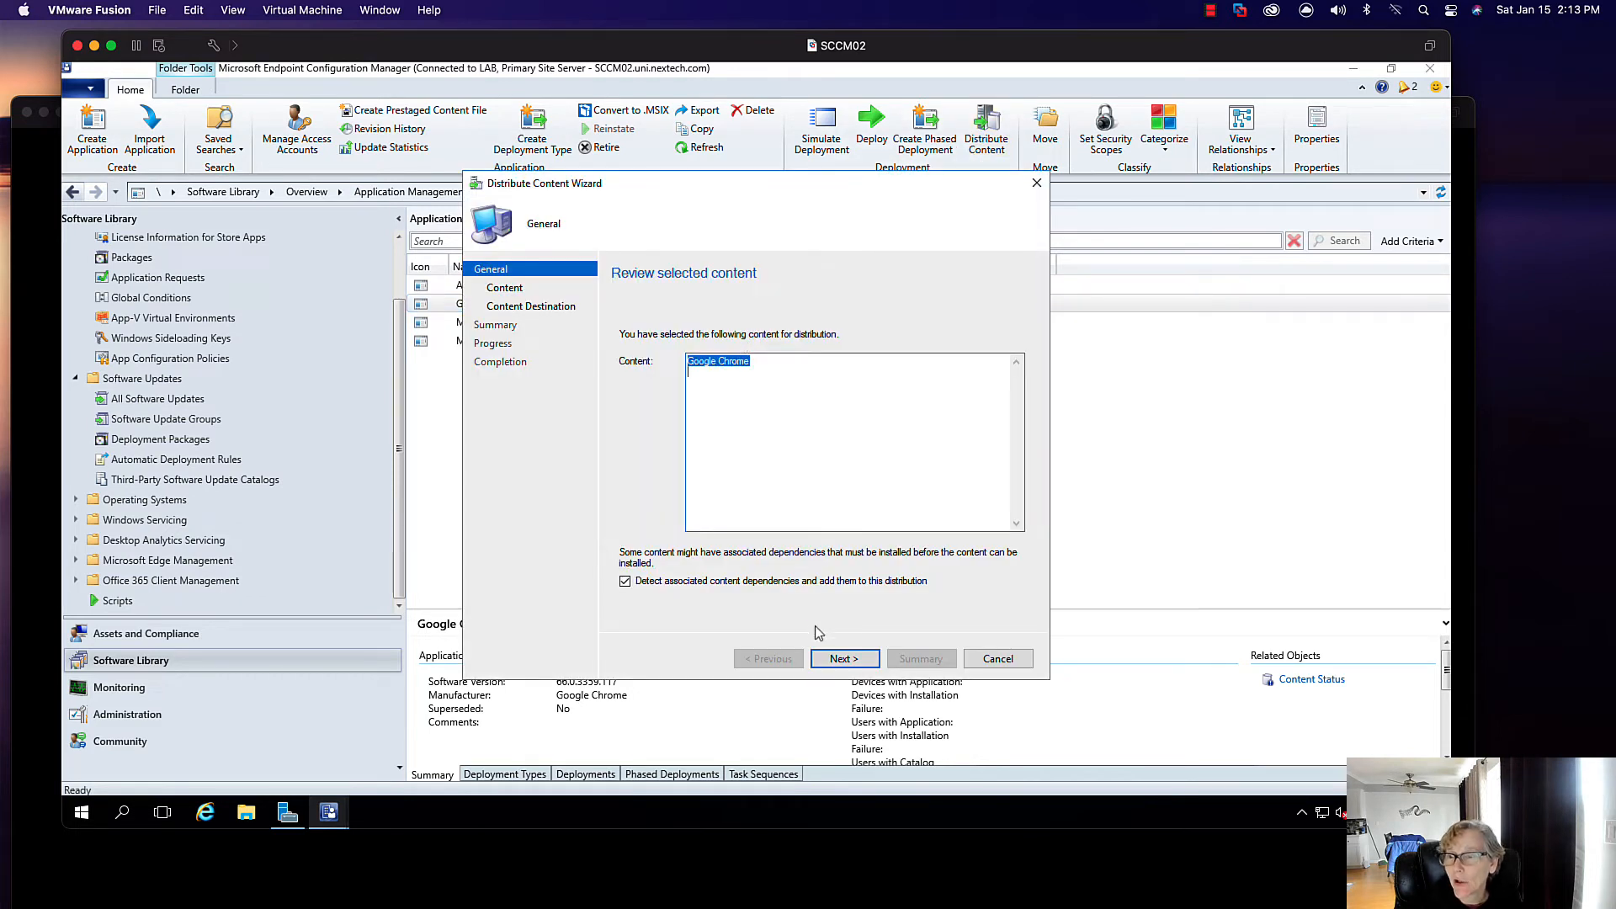
{"action": "left_click", "coordinate": [842, 658]}
{"action": "left_click", "coordinate": [845, 658]}
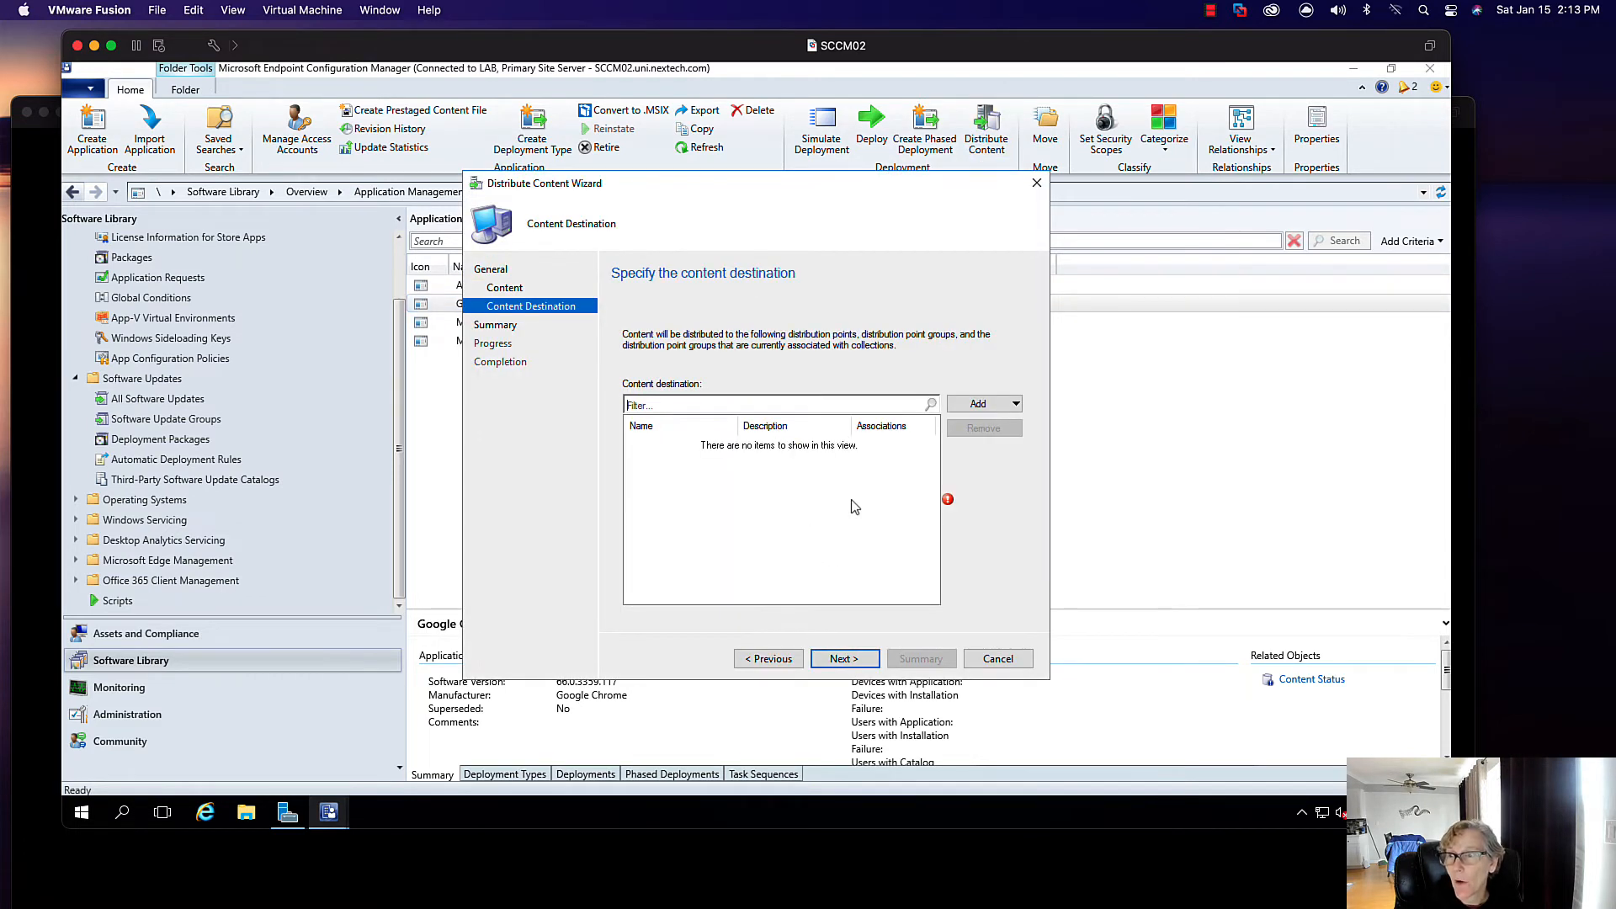
{"action": "left_click", "coordinate": [975, 408]}
{"action": "left_click", "coordinate": [993, 467]}
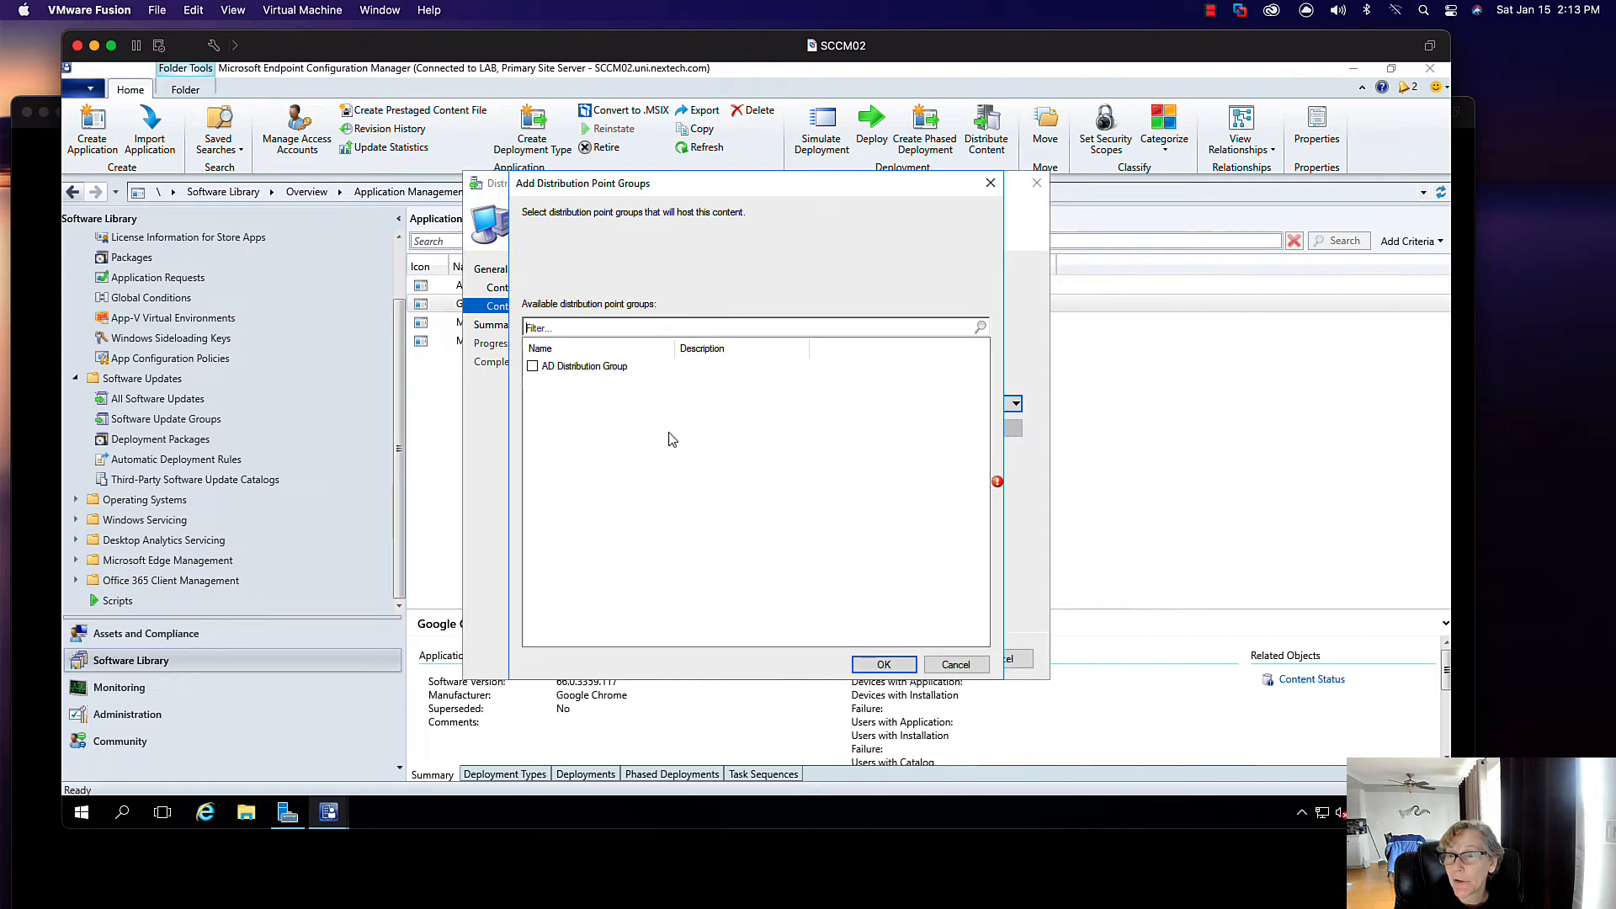
{"action": "left_click", "coordinate": [532, 366]}
{"action": "left_click", "coordinate": [884, 664]}
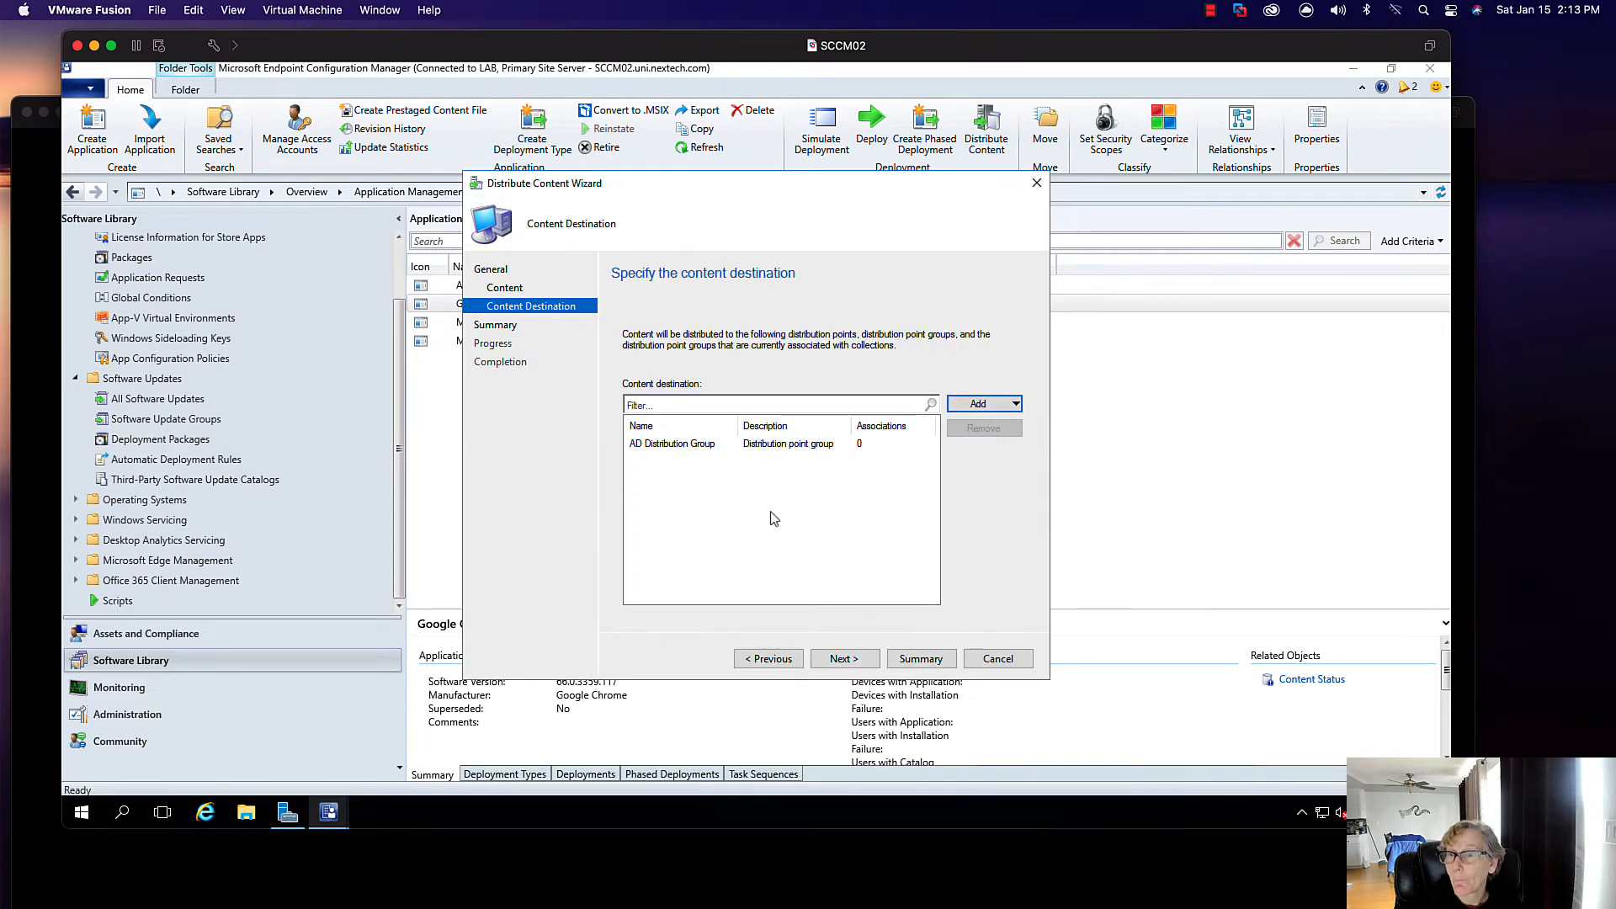
{"action": "left_click", "coordinate": [842, 659]}
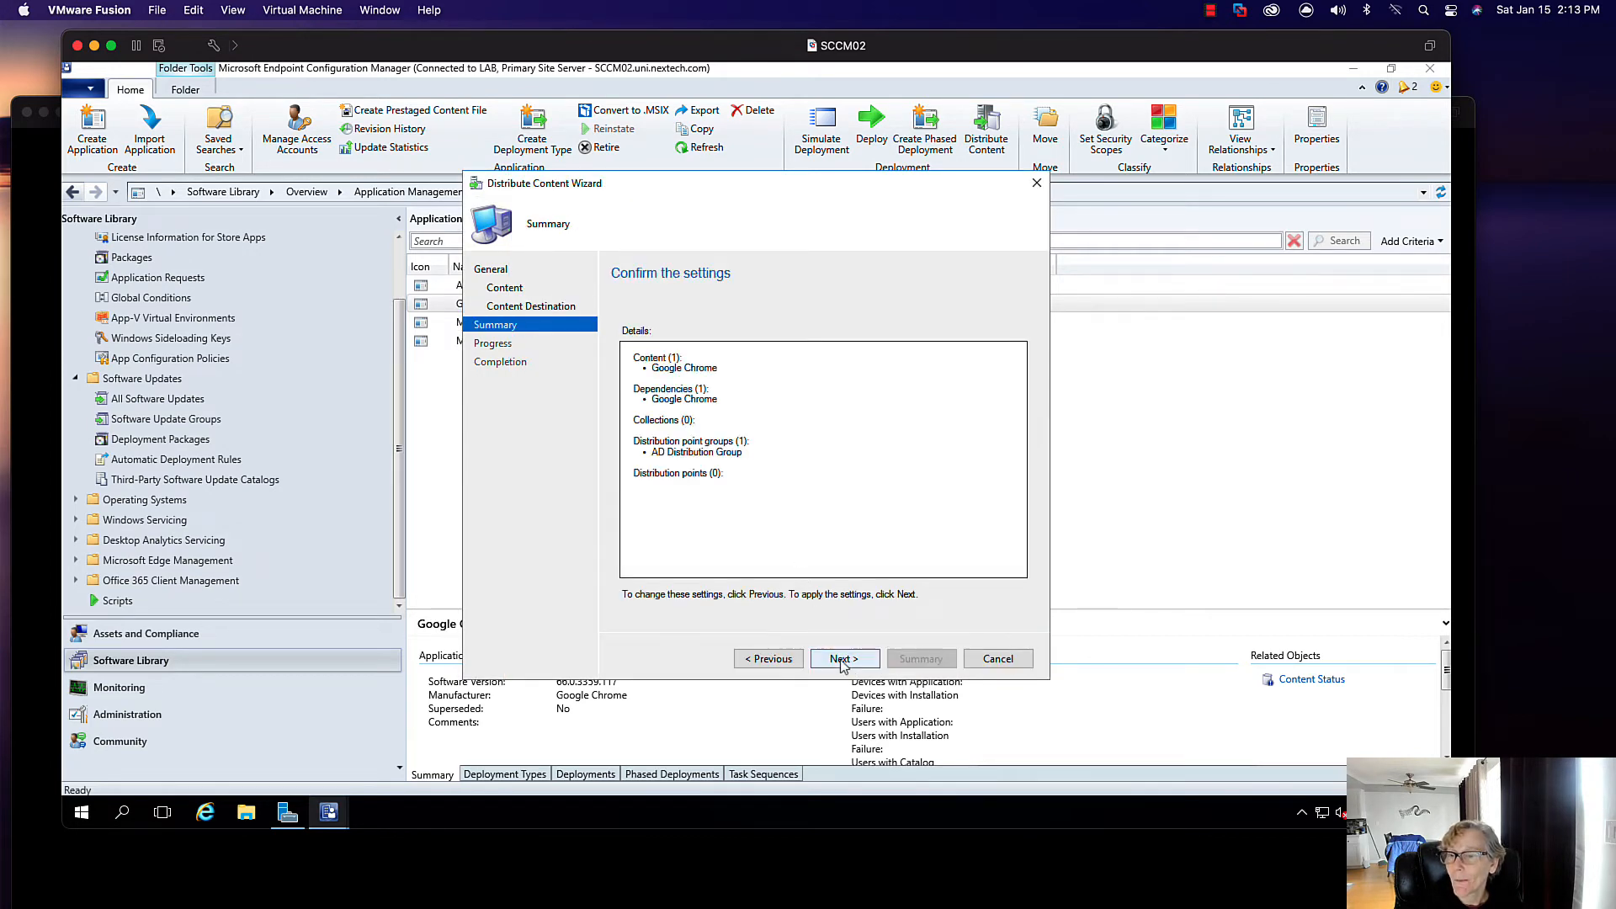
{"action": "left_click", "coordinate": [842, 659]}
{"action": "left_click", "coordinate": [977, 657]}
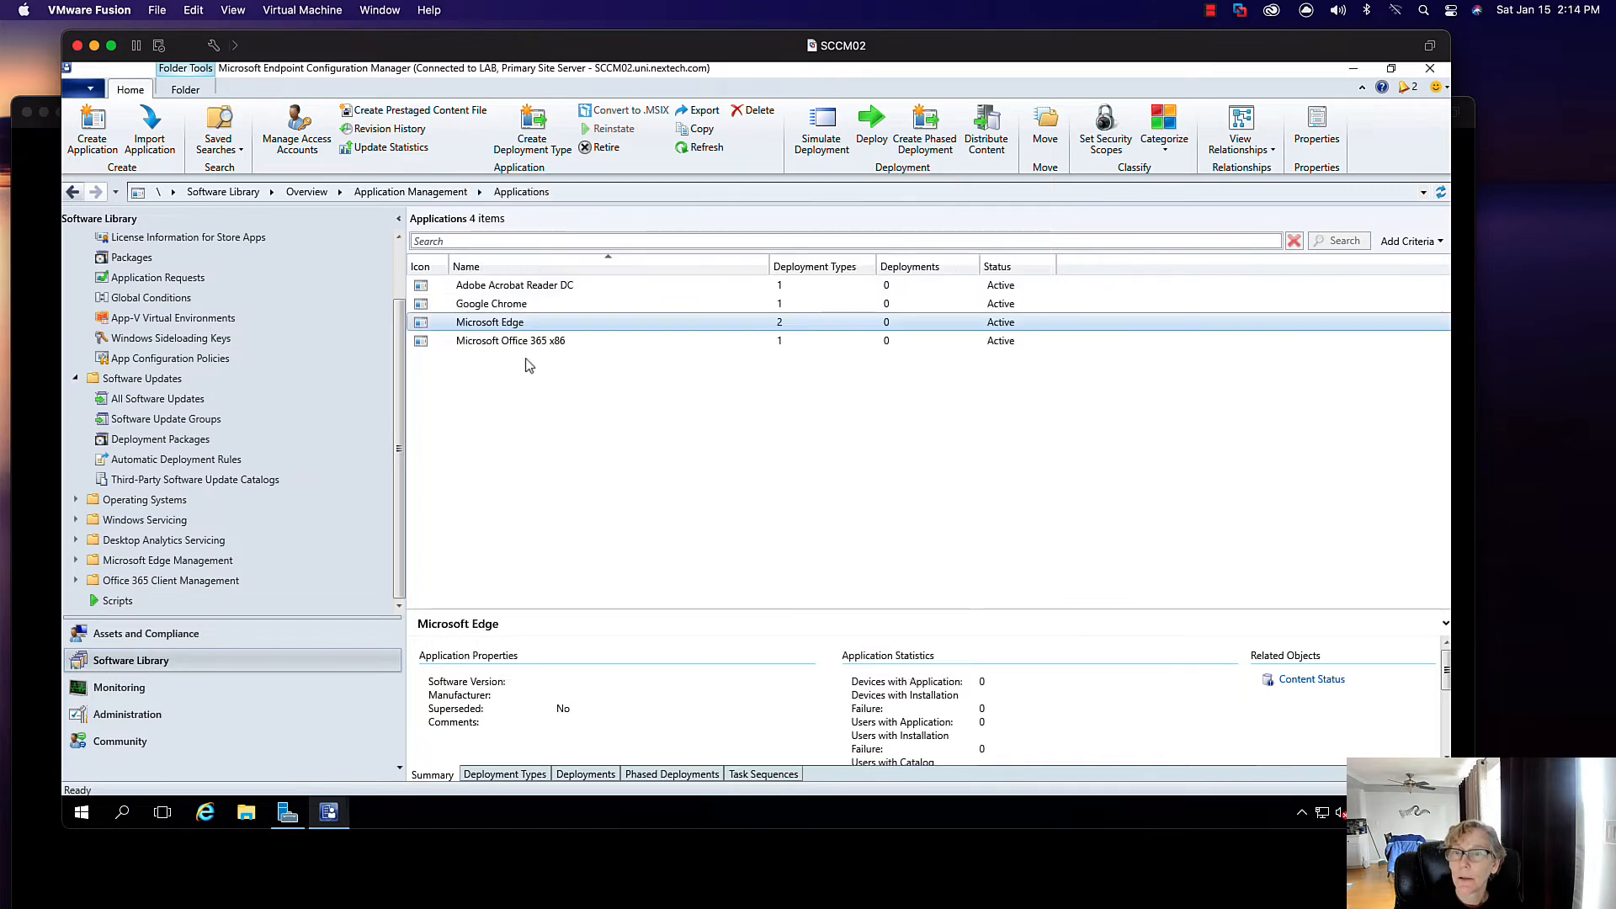
{"action": "left_click", "coordinate": [174, 682]}
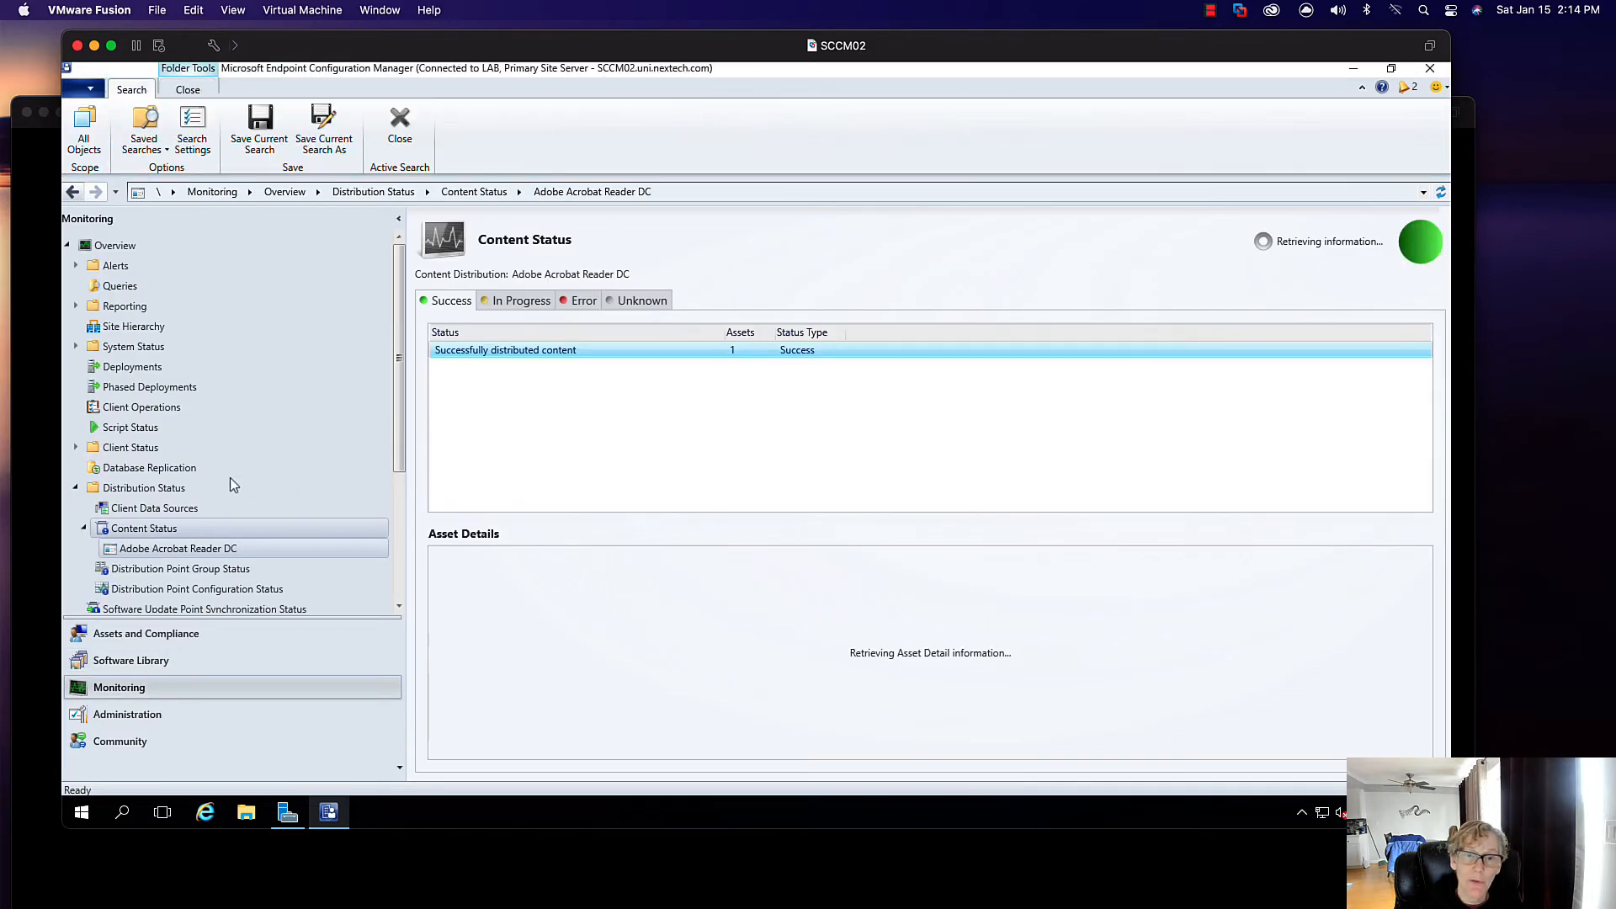
{"action": "left_click", "coordinate": [194, 528]}
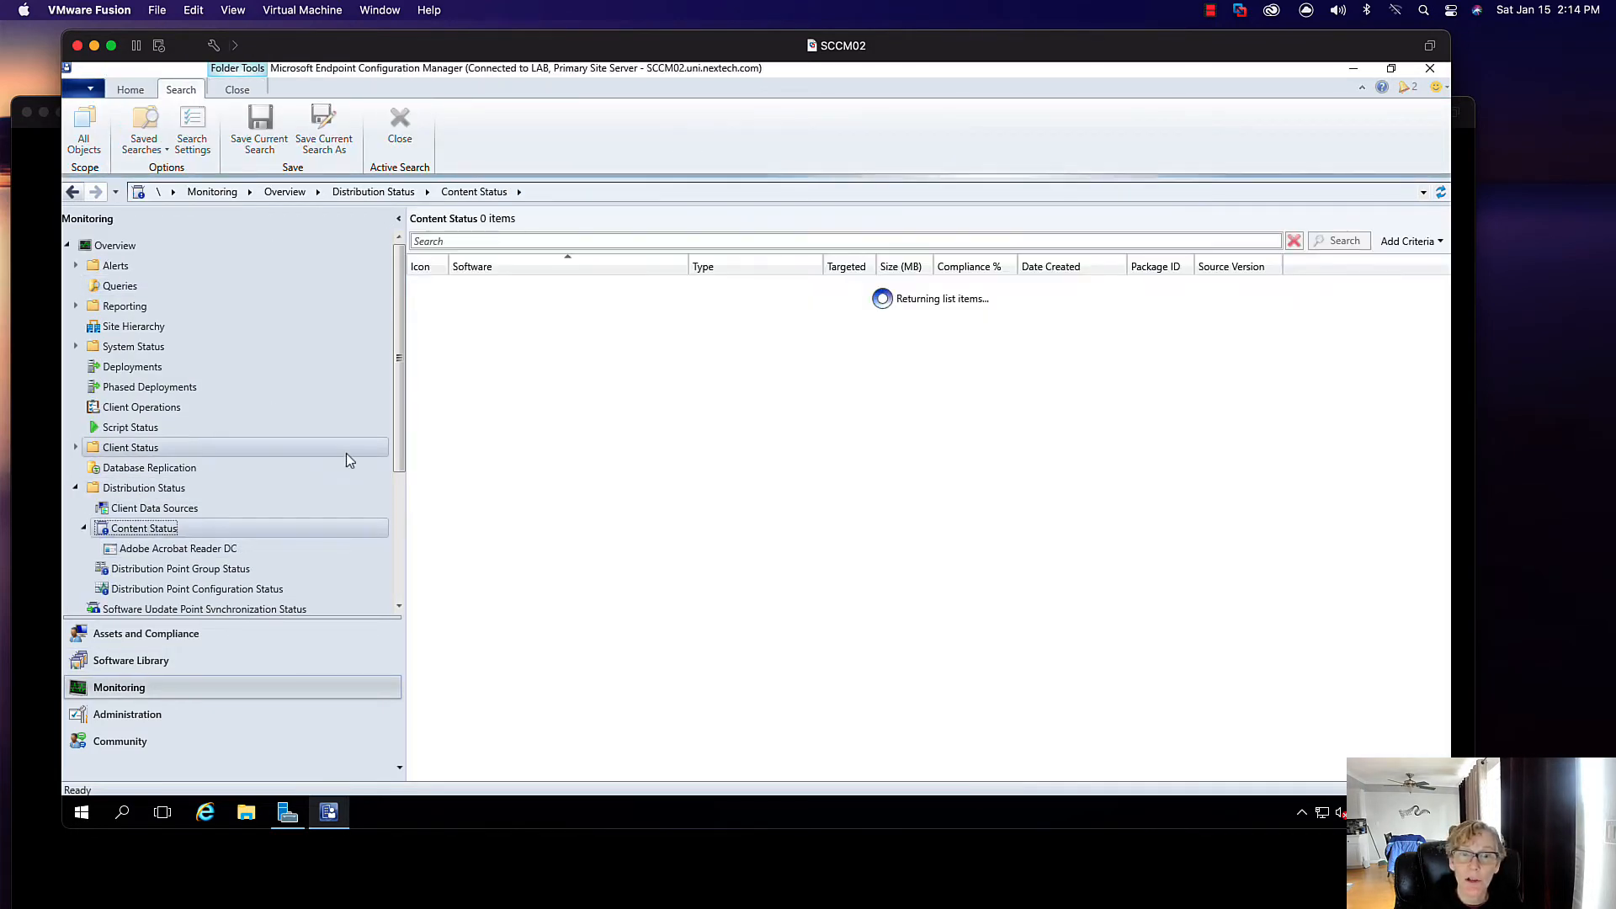
{"action": "left_click", "coordinate": [449, 241]}
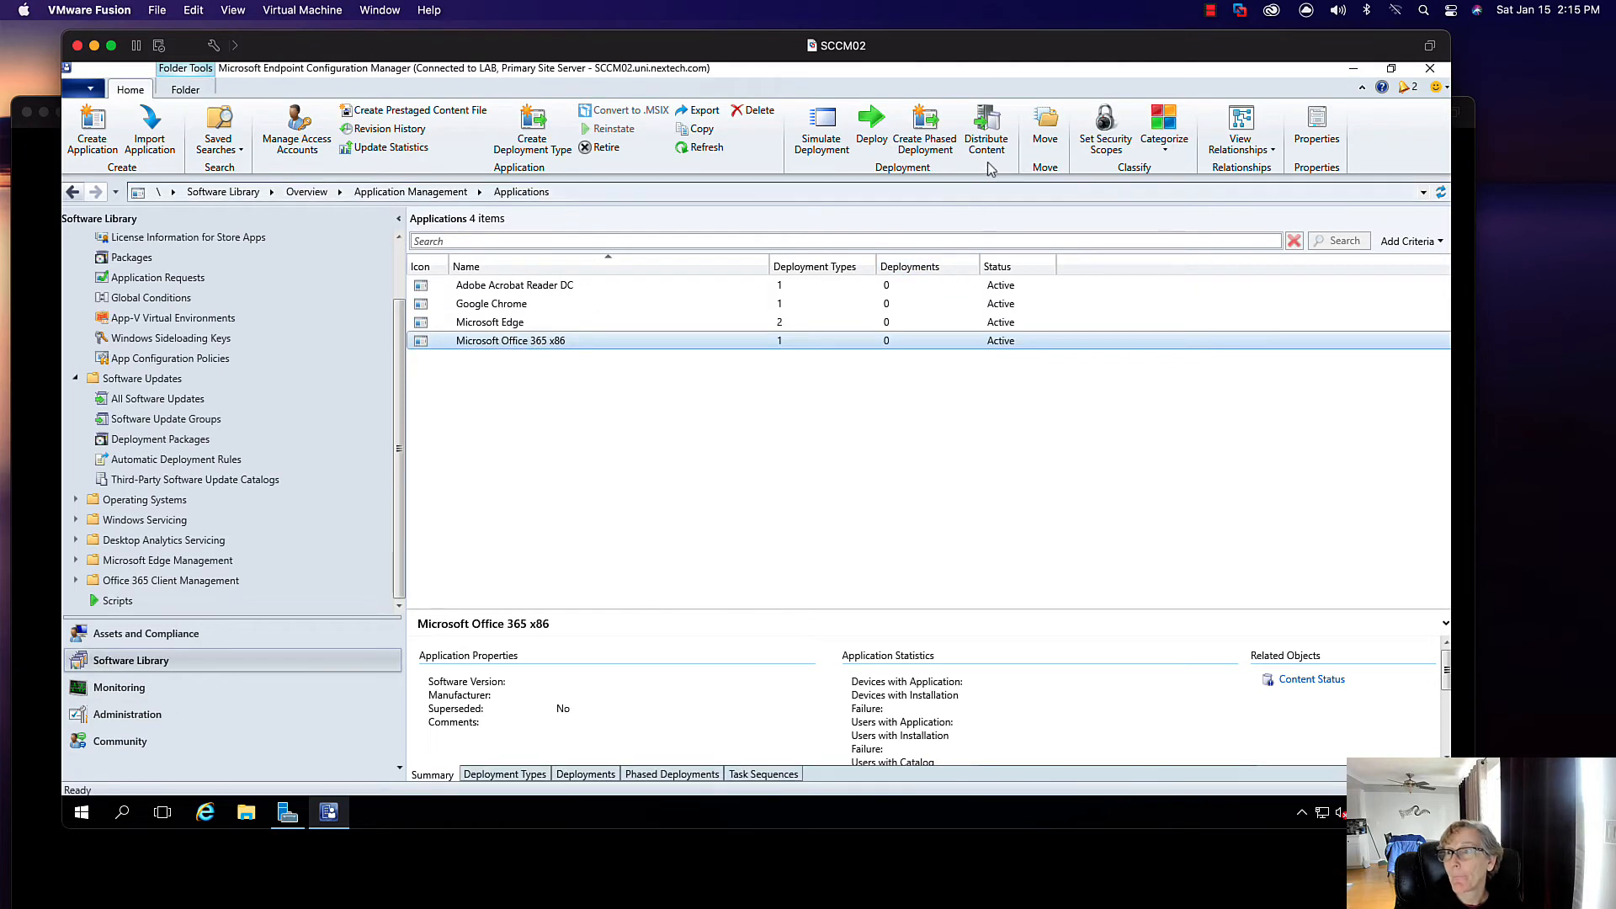
- Distribute Microsoft Office 365 x86 content to the AD Distribution Group distribution point group
{"action": "left_click", "coordinate": [985, 138]}
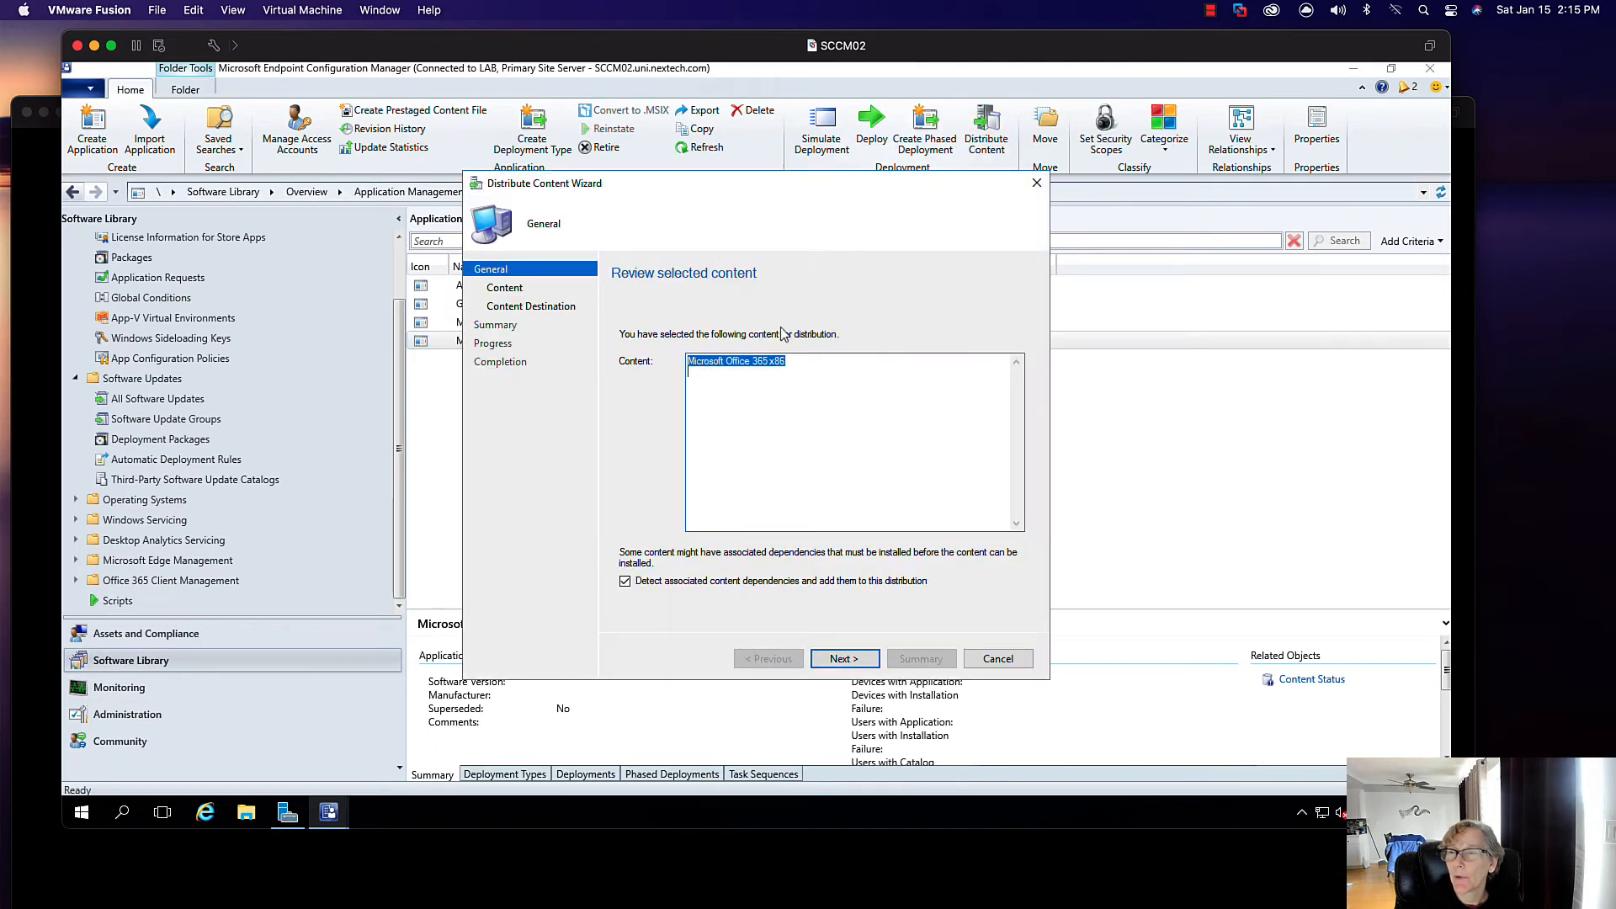
{"action": "left_click", "coordinate": [842, 662]}
{"action": "left_click", "coordinate": [844, 658]}
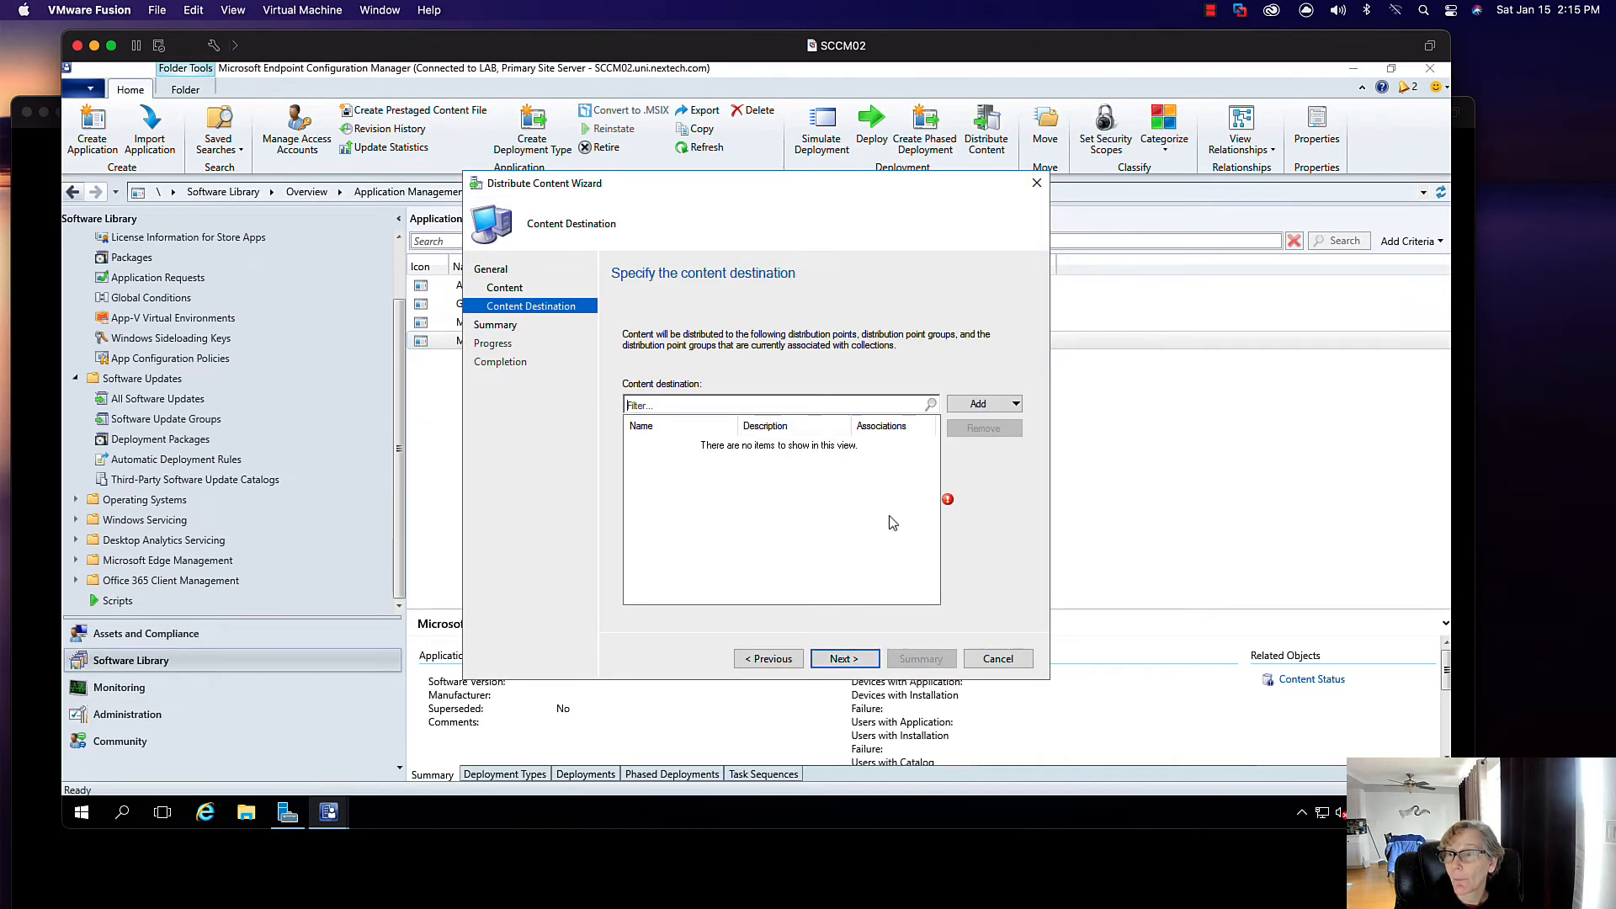
{"action": "left_click", "coordinate": [984, 404]}
{"action": "left_click", "coordinate": [1018, 462]}
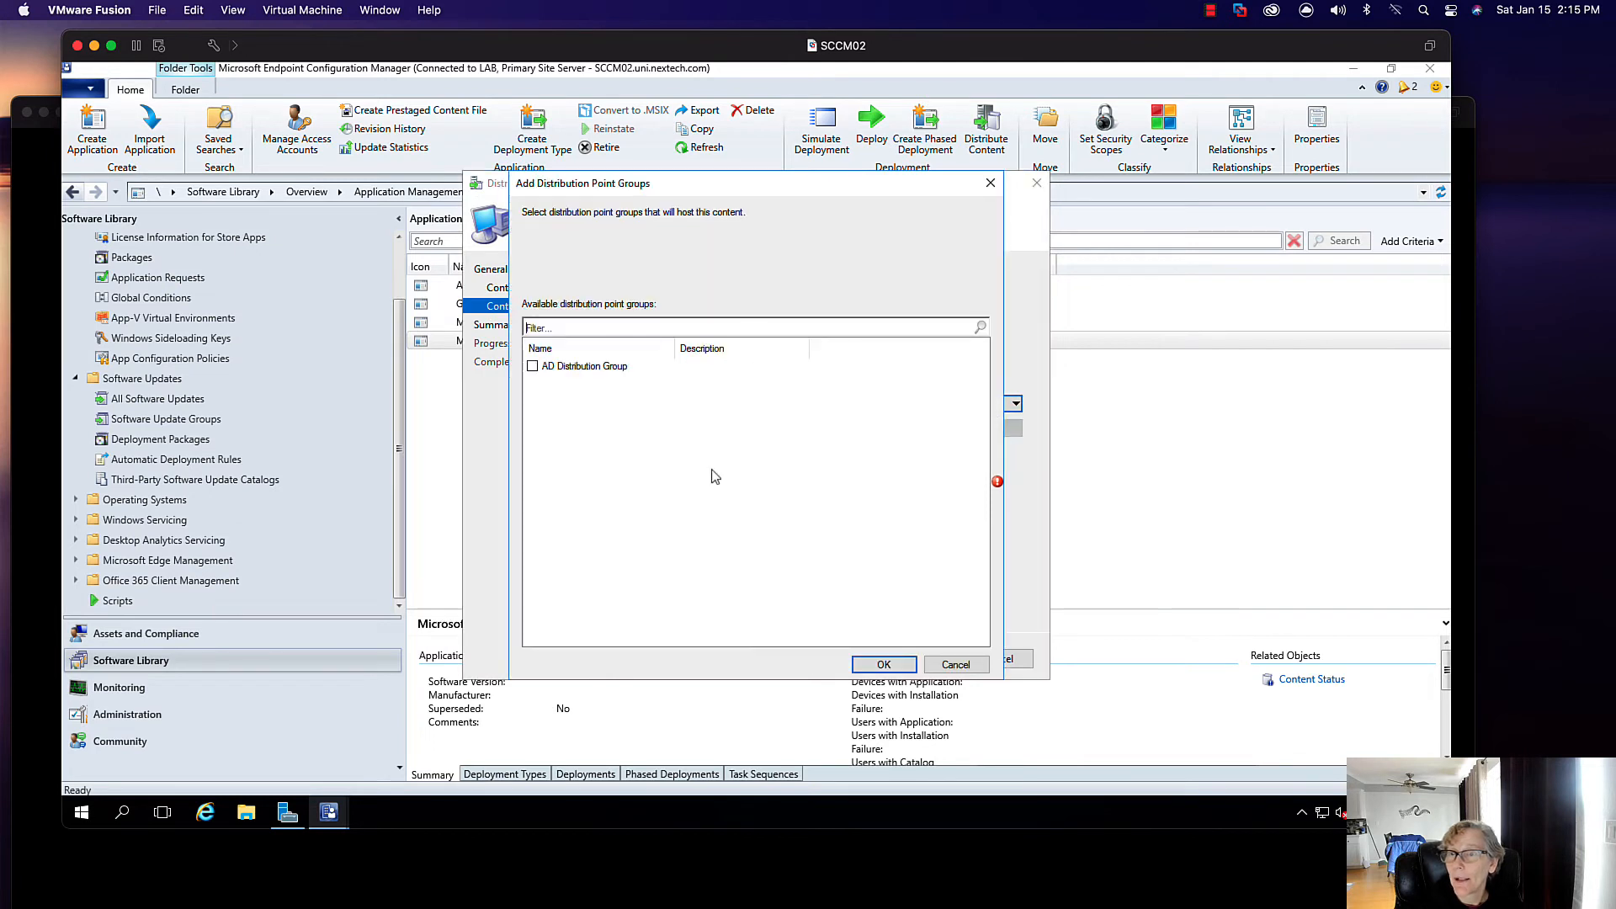
{"action": "left_click", "coordinate": [533, 367]}
{"action": "left_click", "coordinate": [894, 665]}
{"action": "left_click", "coordinate": [844, 658]}
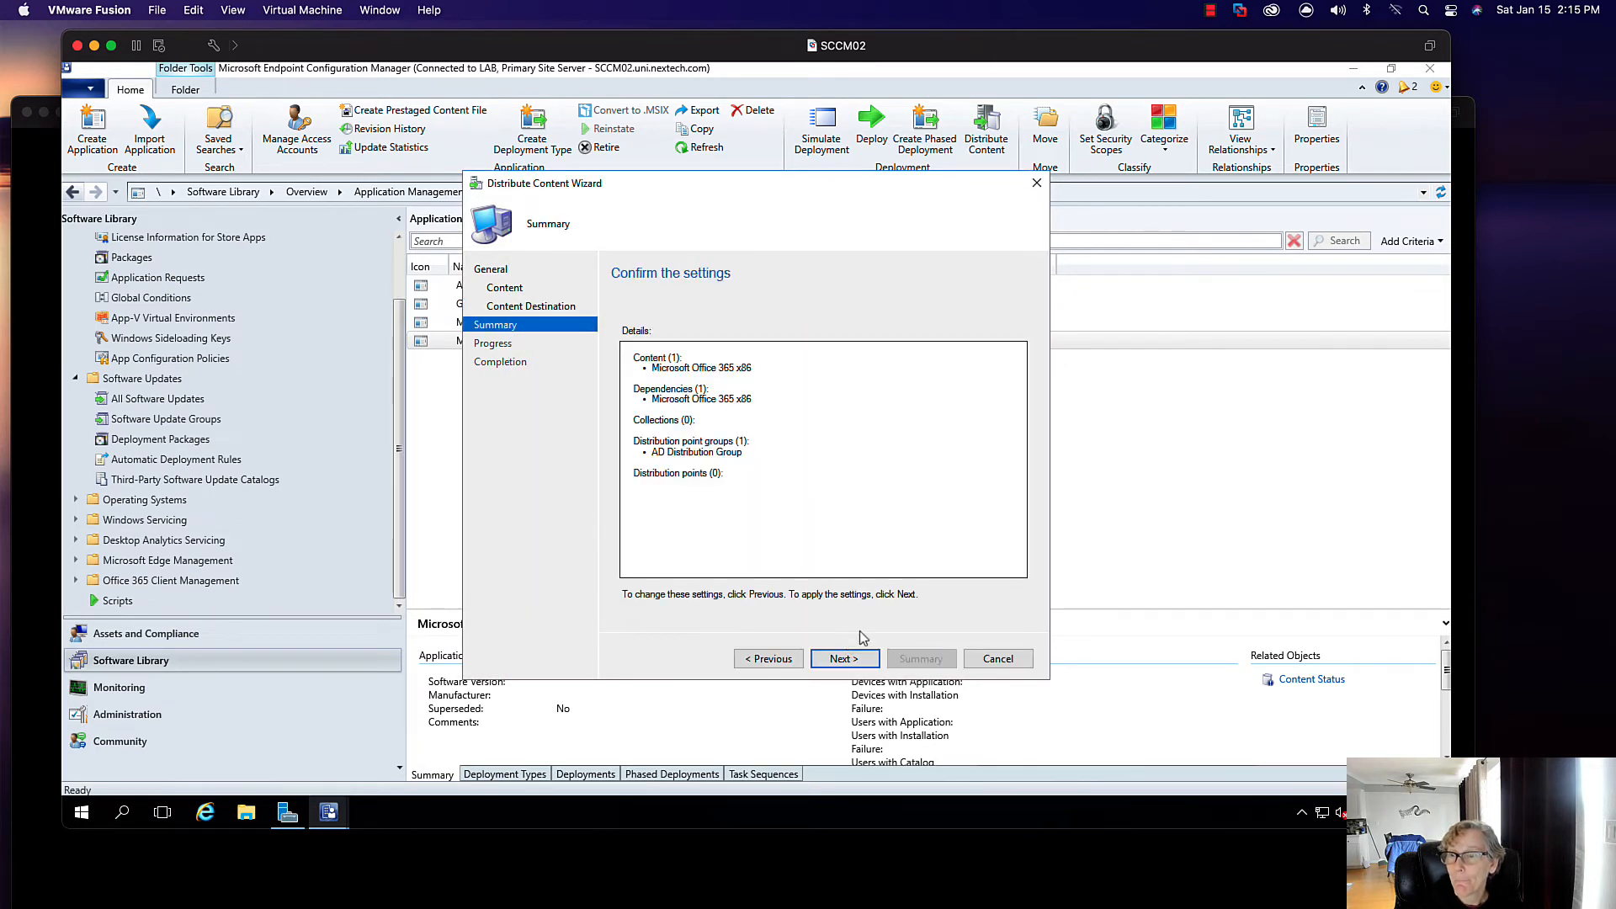
{"action": "left_click", "coordinate": [843, 658]}
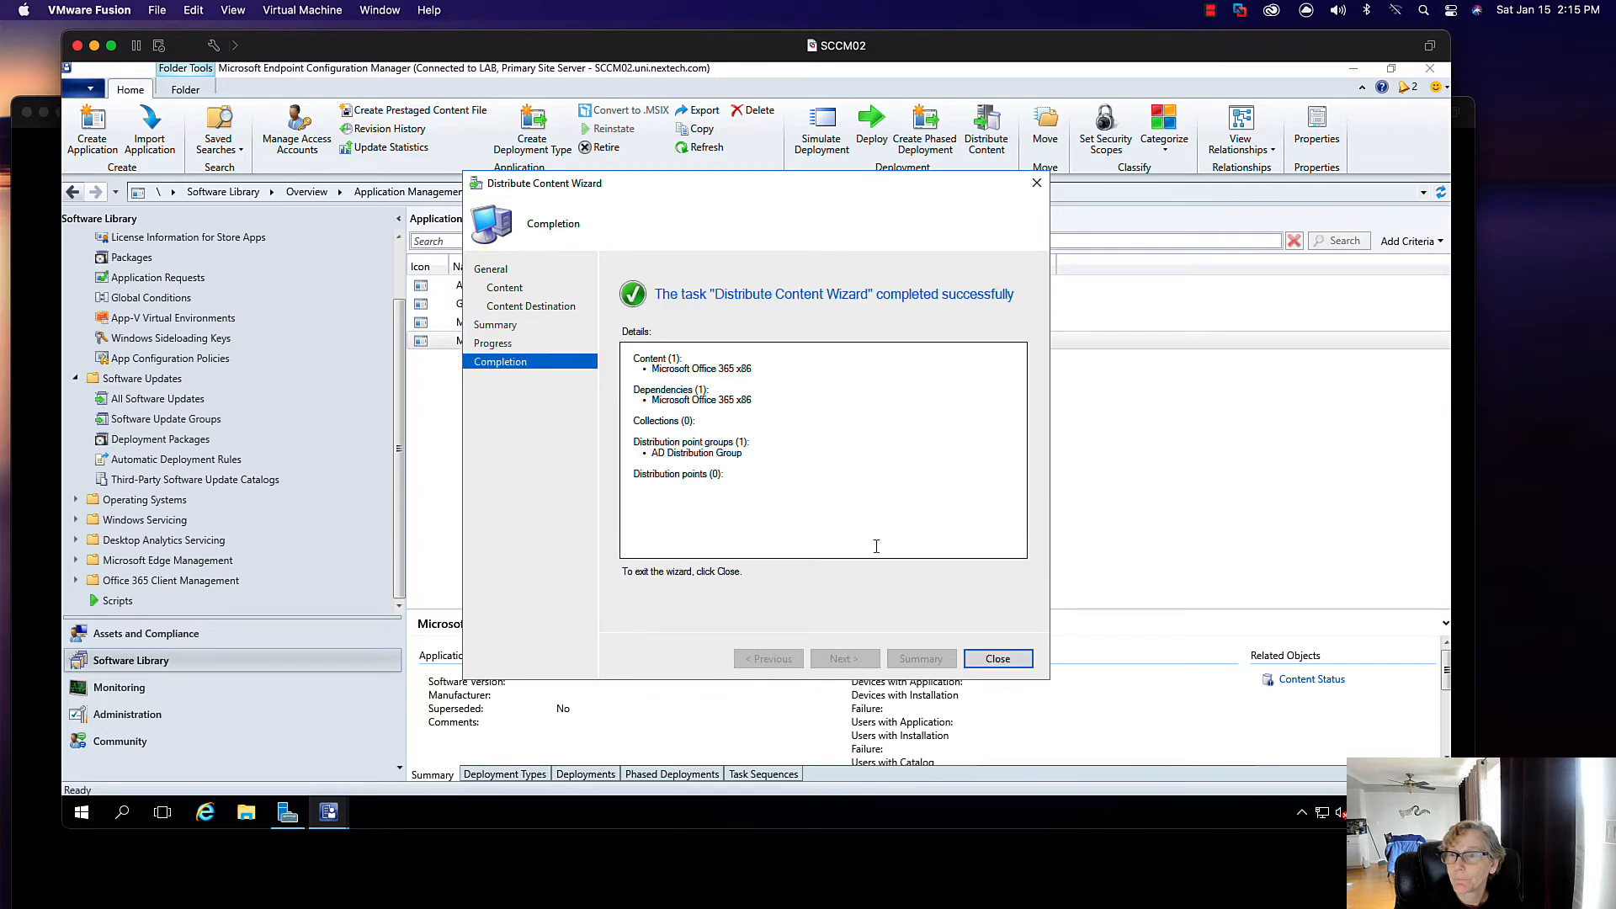
{"action": "left_click", "coordinate": [997, 658]}
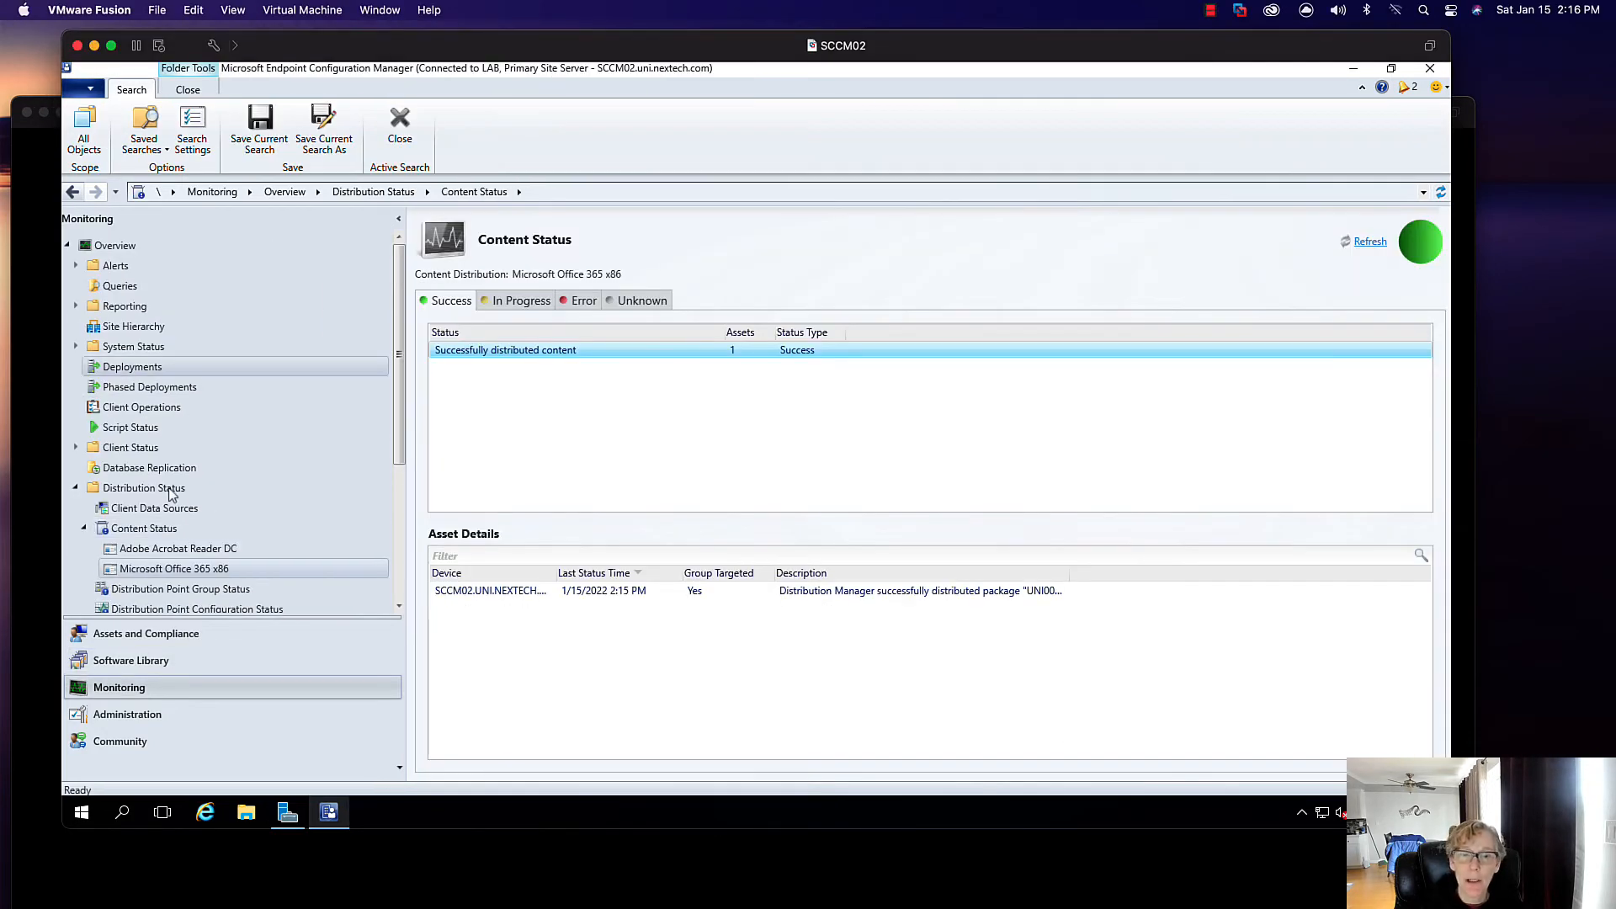
- Return to Applications, select Adobe Acrobat Reader DC, then switch to the Administration workspace
{"action": "left_click", "coordinate": [131, 660]}
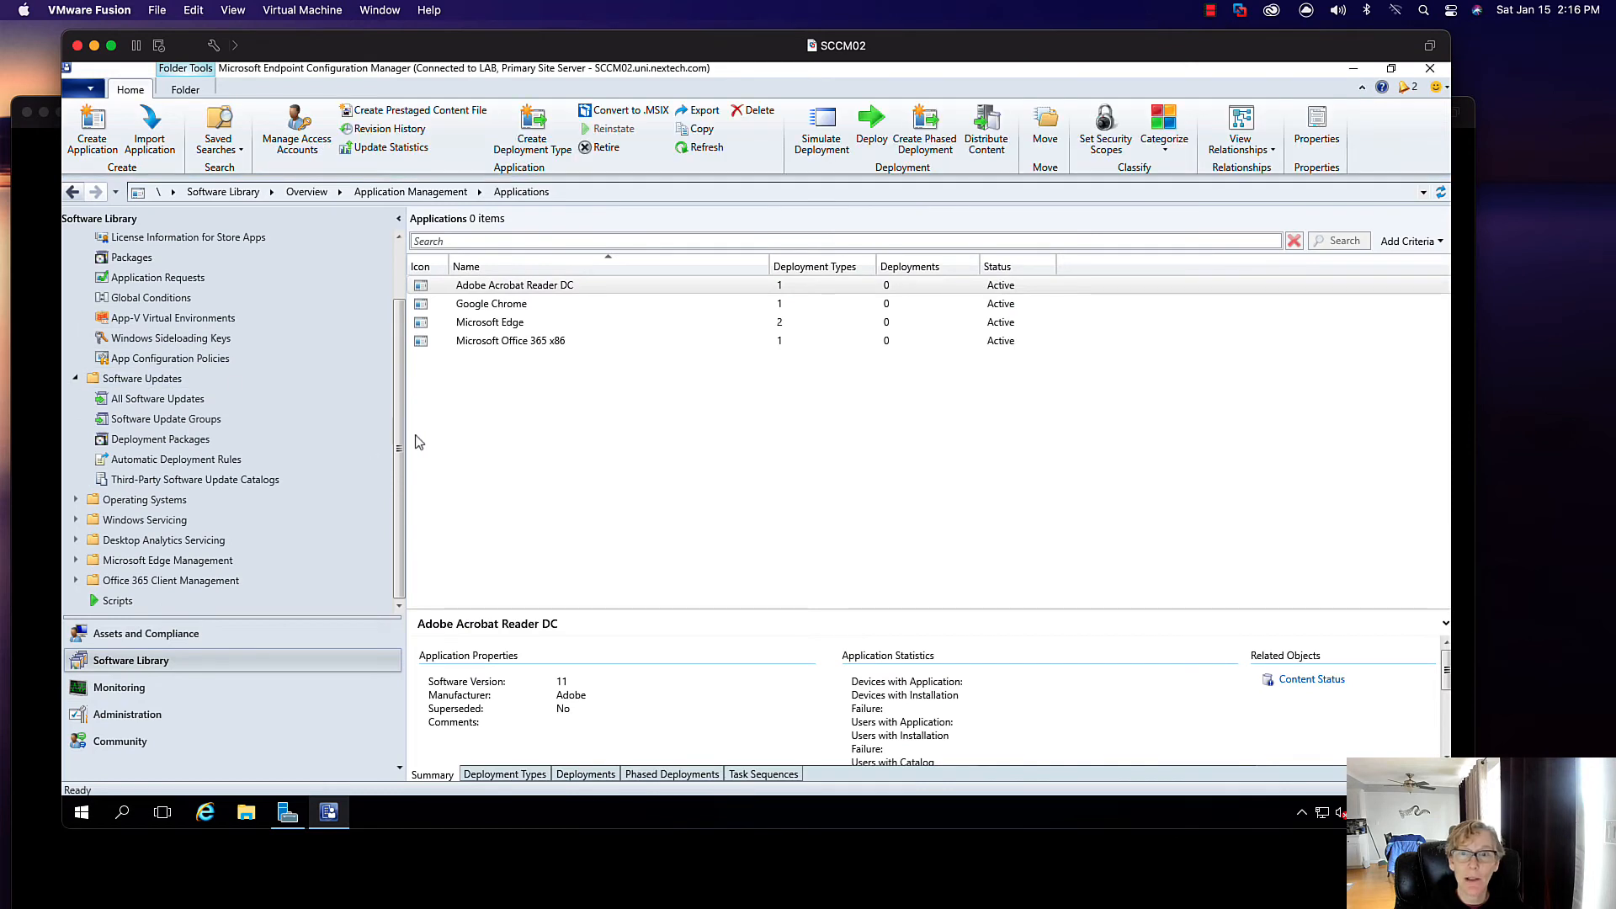
{"action": "scroll", "coordinate": [396, 341], "scroll_direction": "up", "scroll_amount": 1}
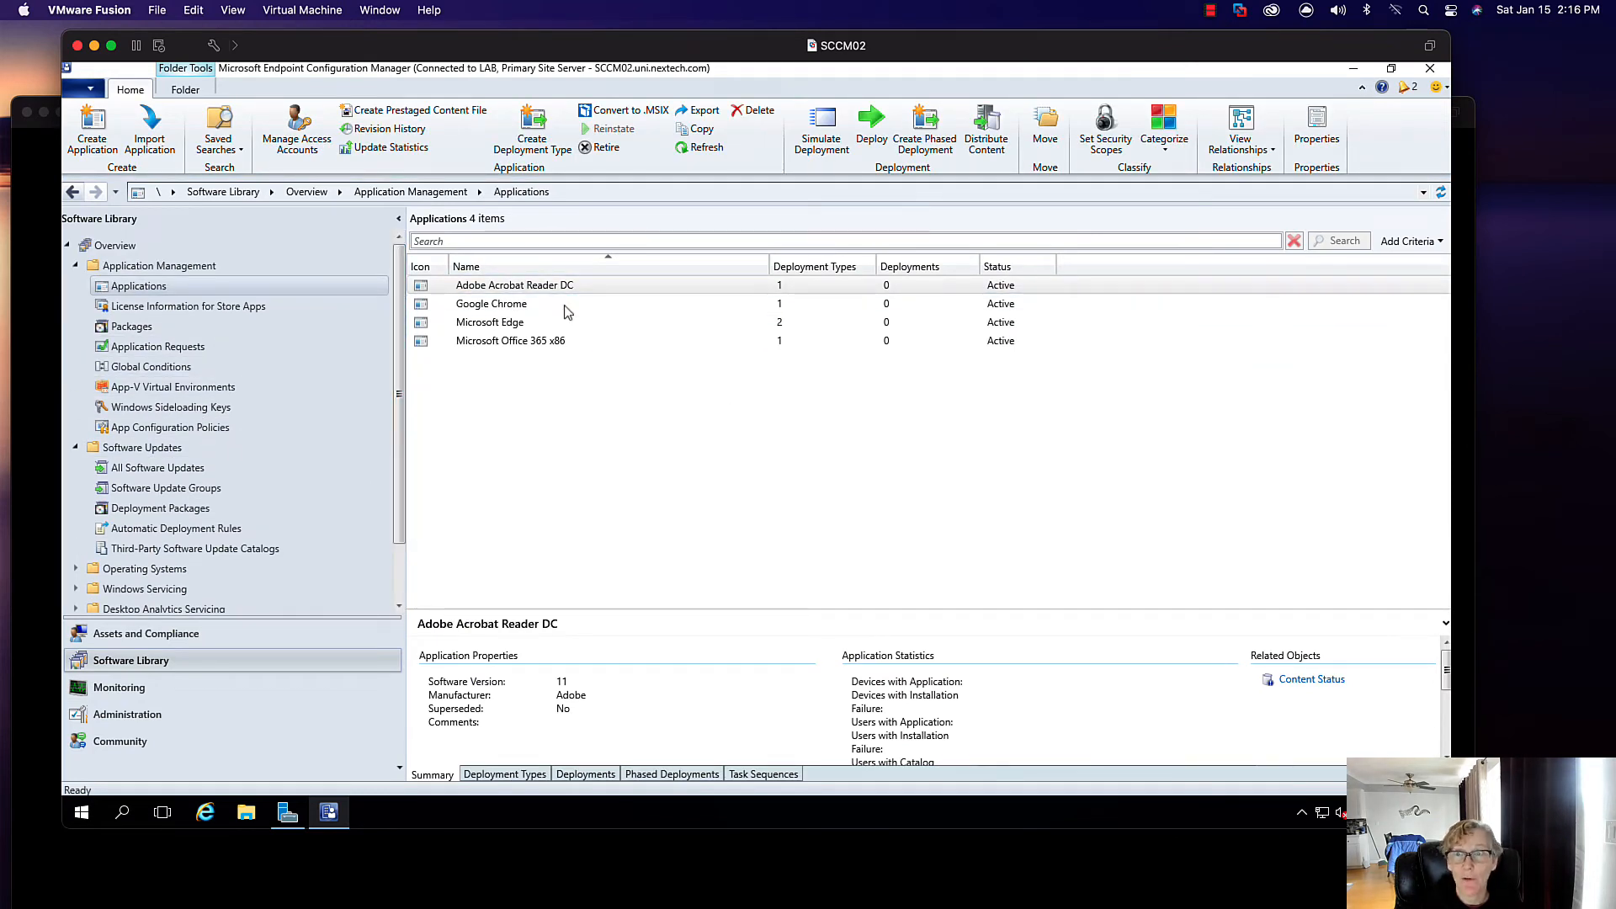
{"action": "left_click", "coordinate": [499, 286]}
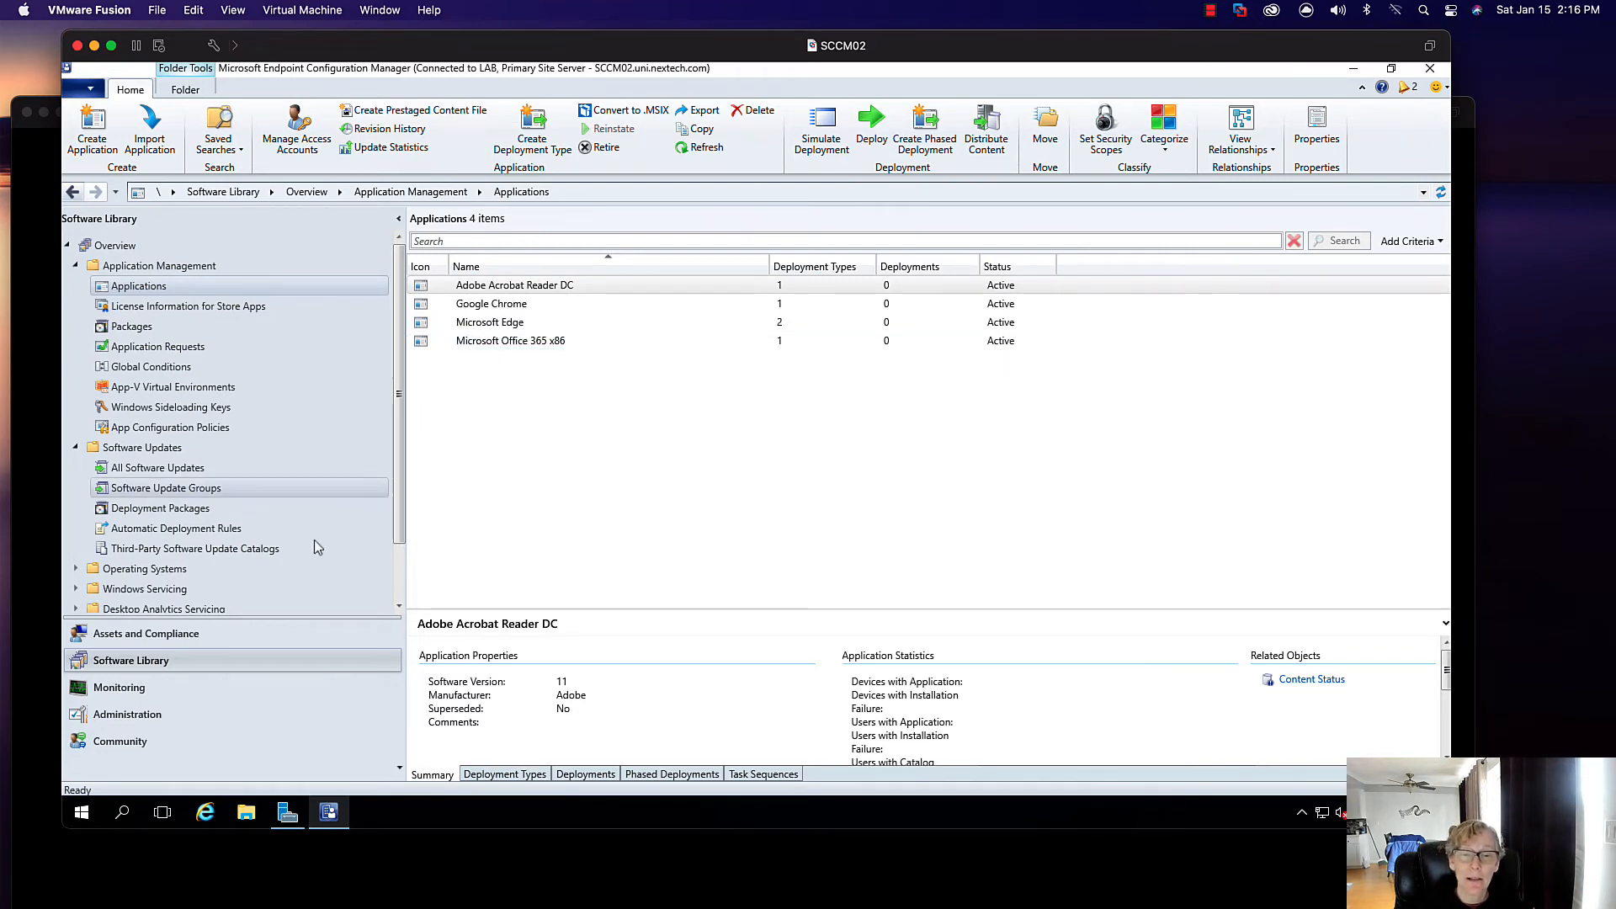
{"action": "left_click", "coordinate": [147, 714]}
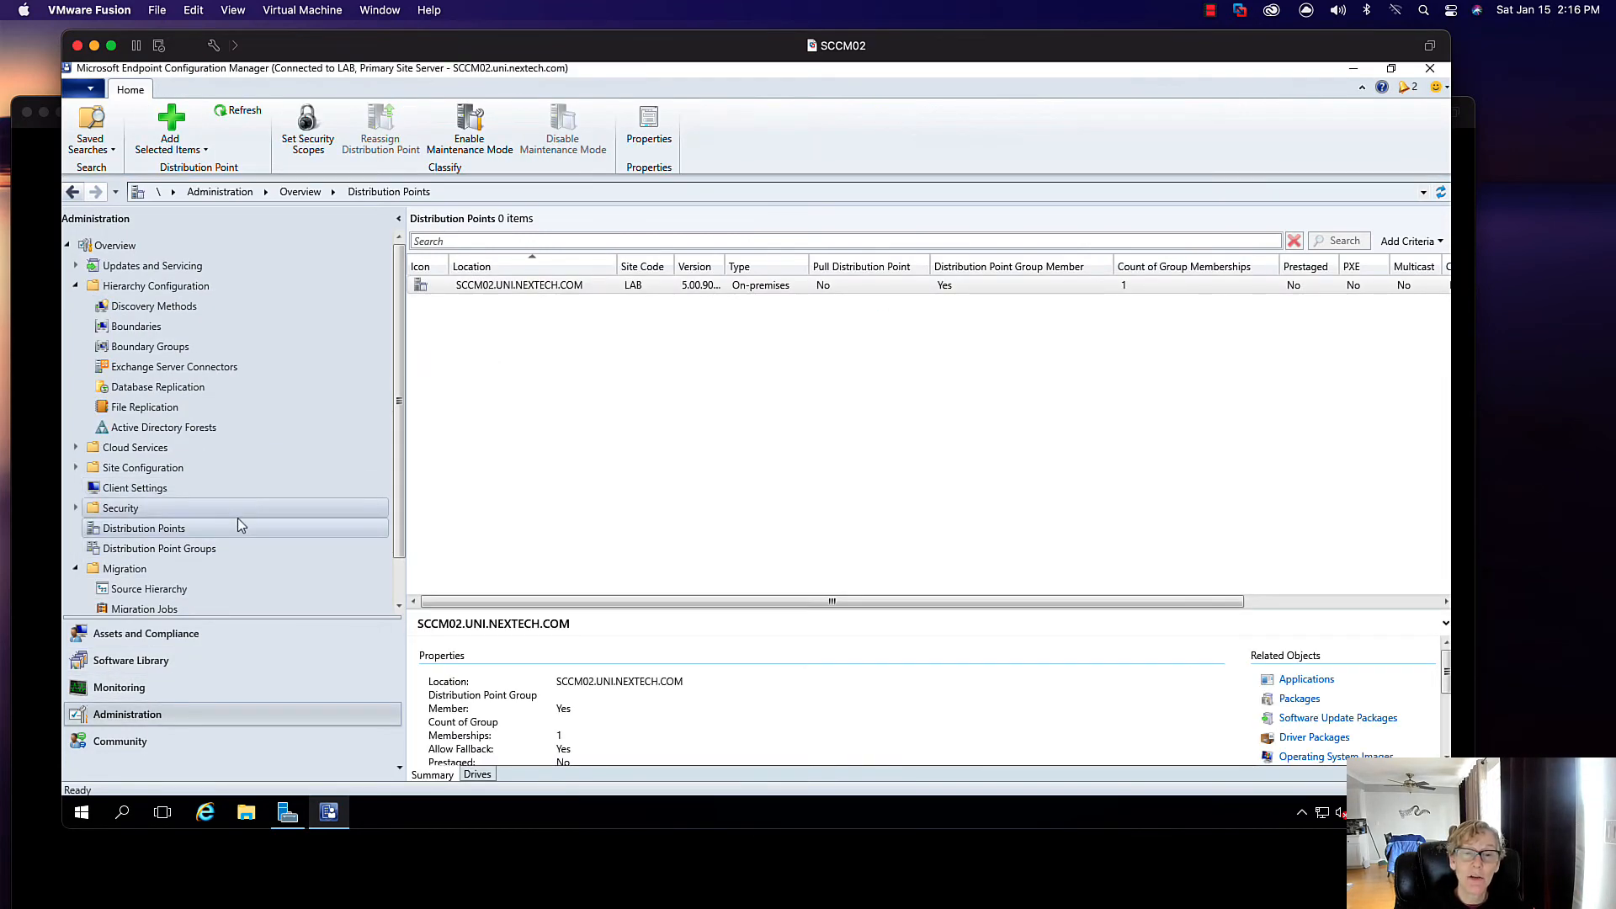
- Open Migration Jobs and start creating a new migration job
{"action": "left_click", "coordinate": [167, 609]}
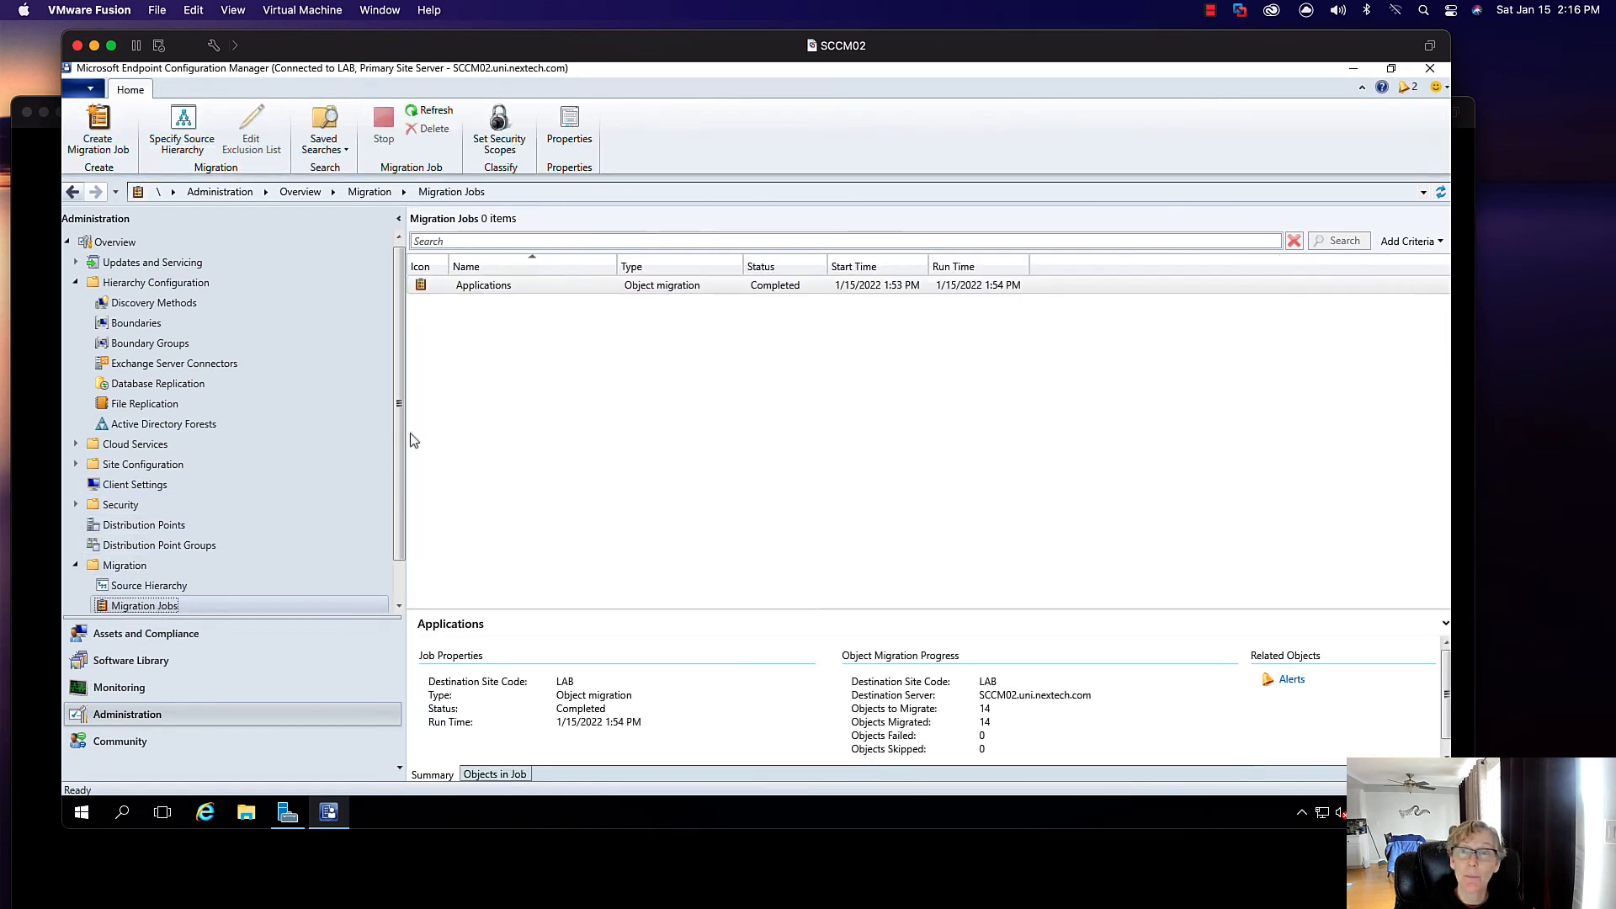
{"action": "left_click", "coordinate": [98, 130]}
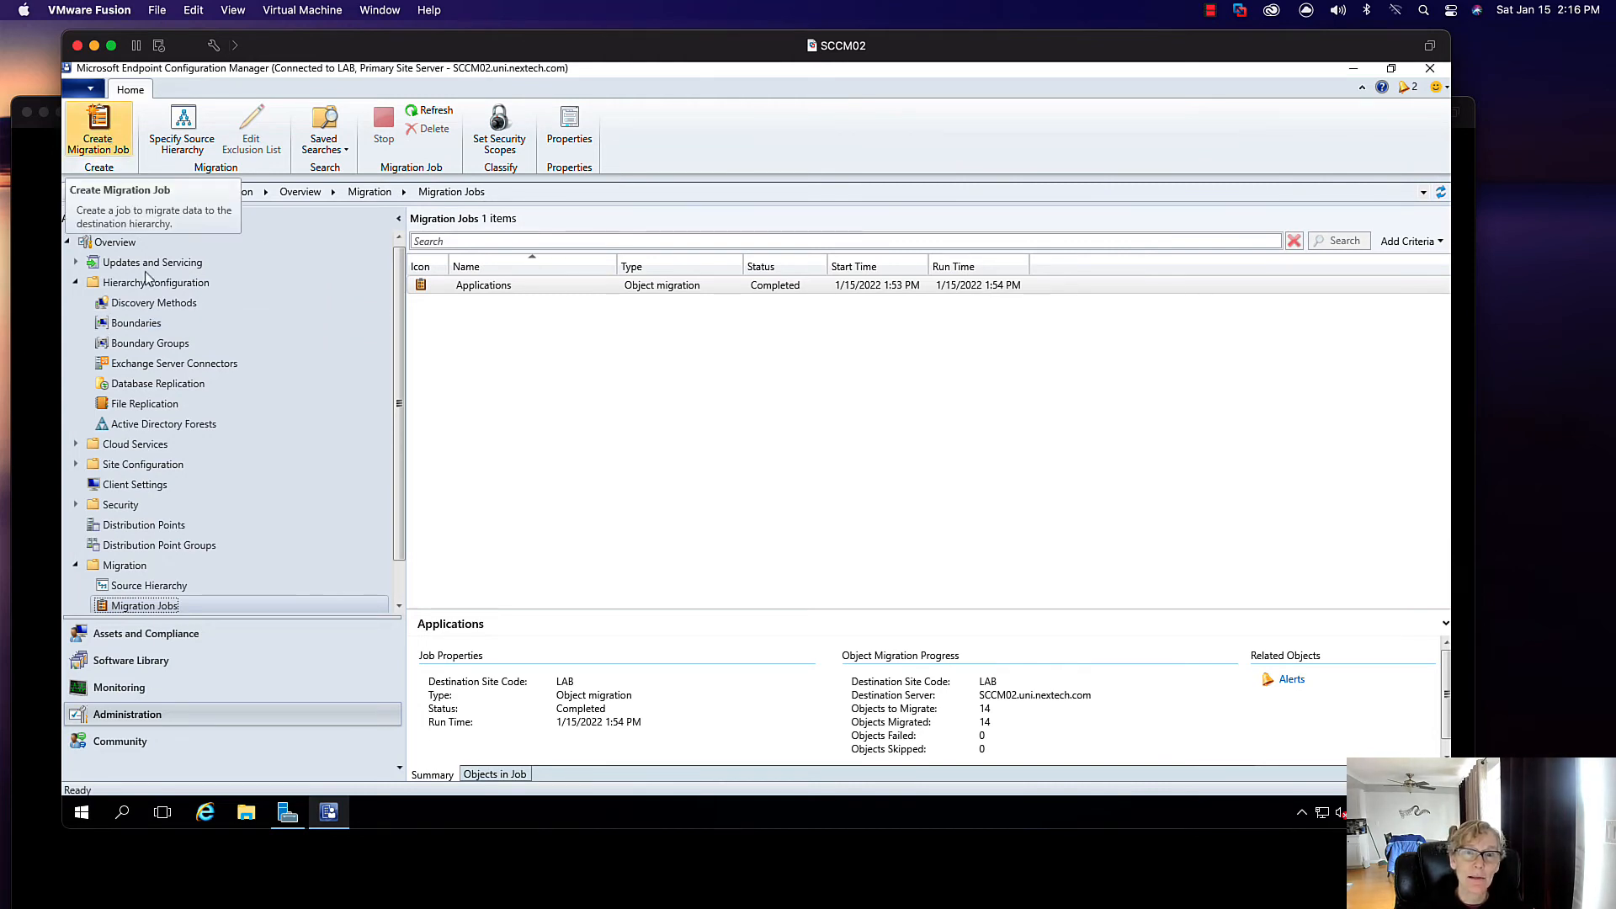
- Name the job Software Updates and select all eight Software Update Groups for migration
{"action": "type", "text": "Sof"}
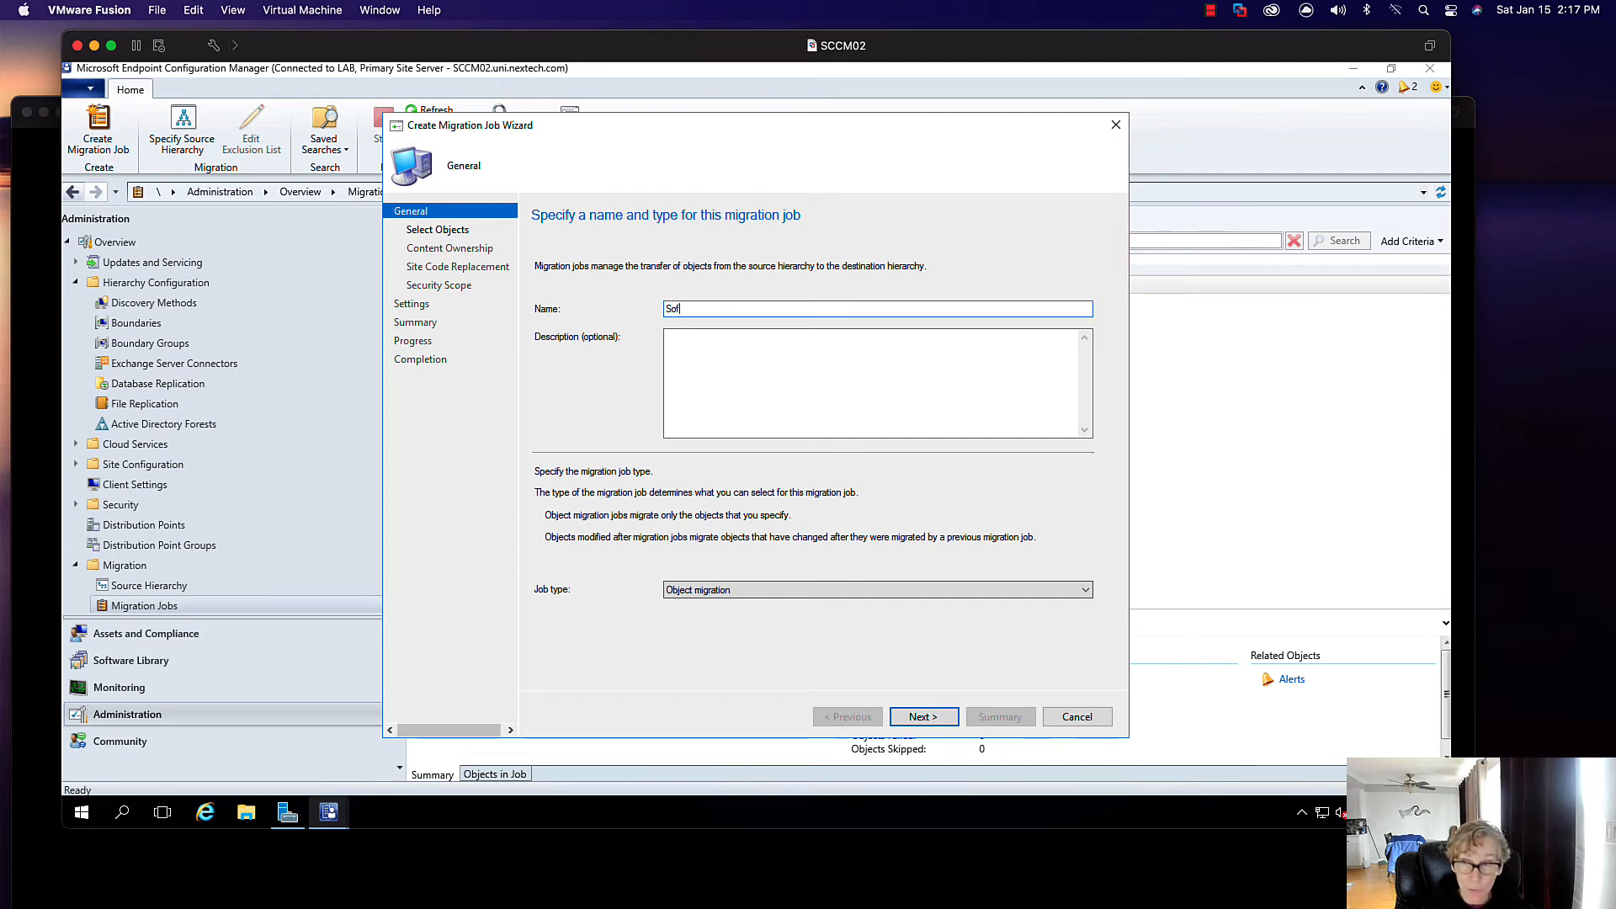
{"action": "key", "text": "BackSpace"}
{"action": "key", "text": "BackSpace"}
{"action": "key", "text": "BackSpace"}
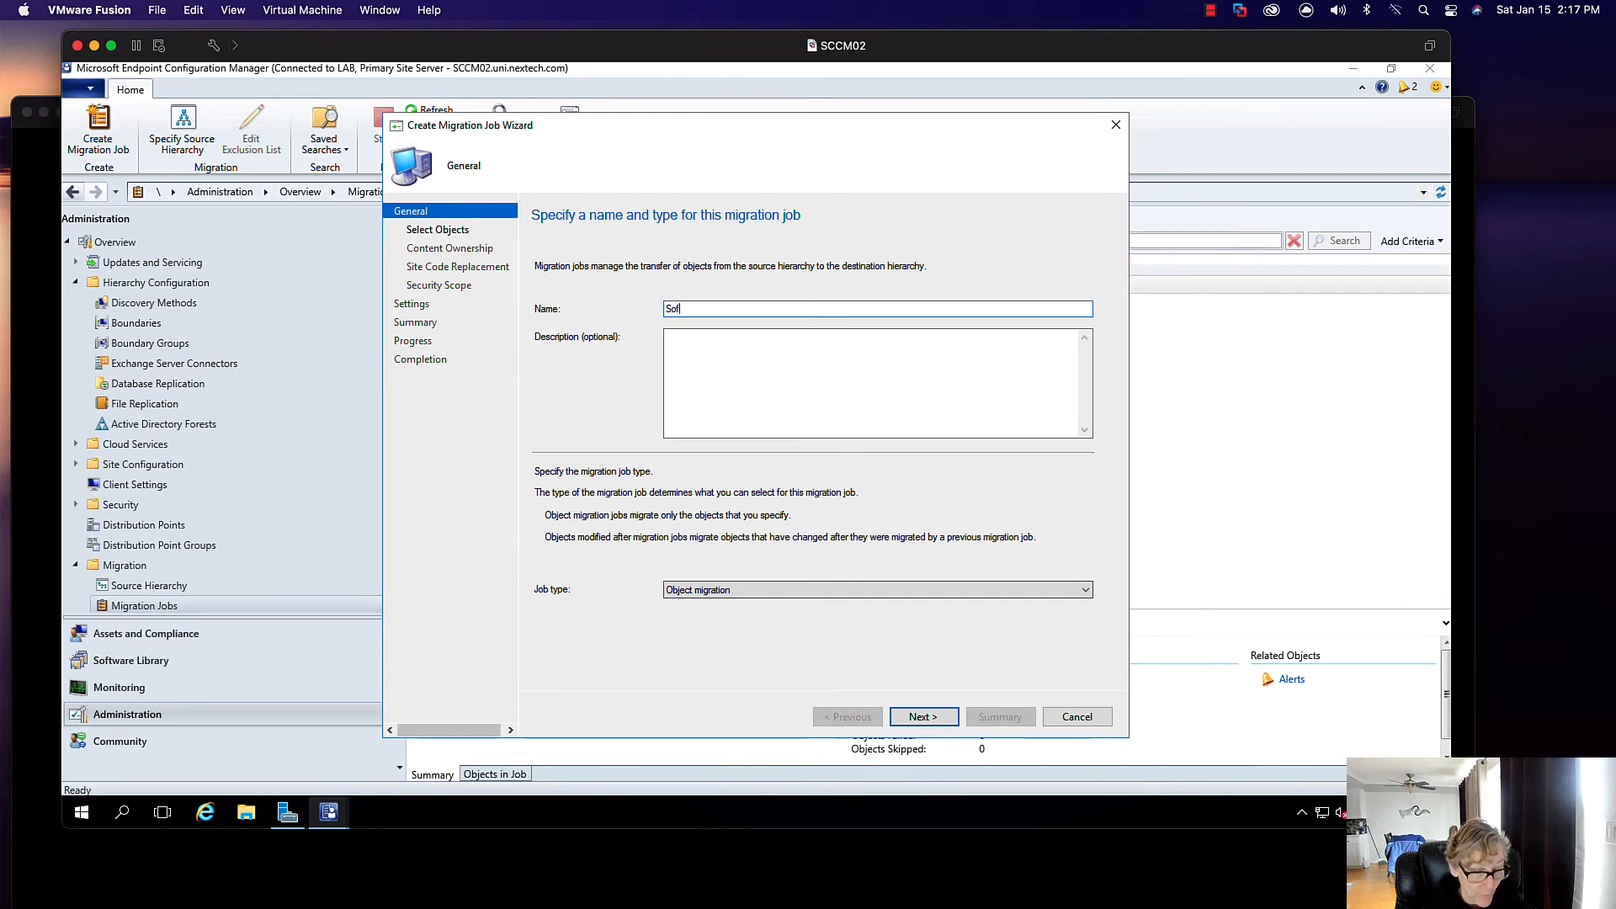
{"action": "type", "text": "tes"}
{"action": "left_click", "coordinate": [923, 716]}
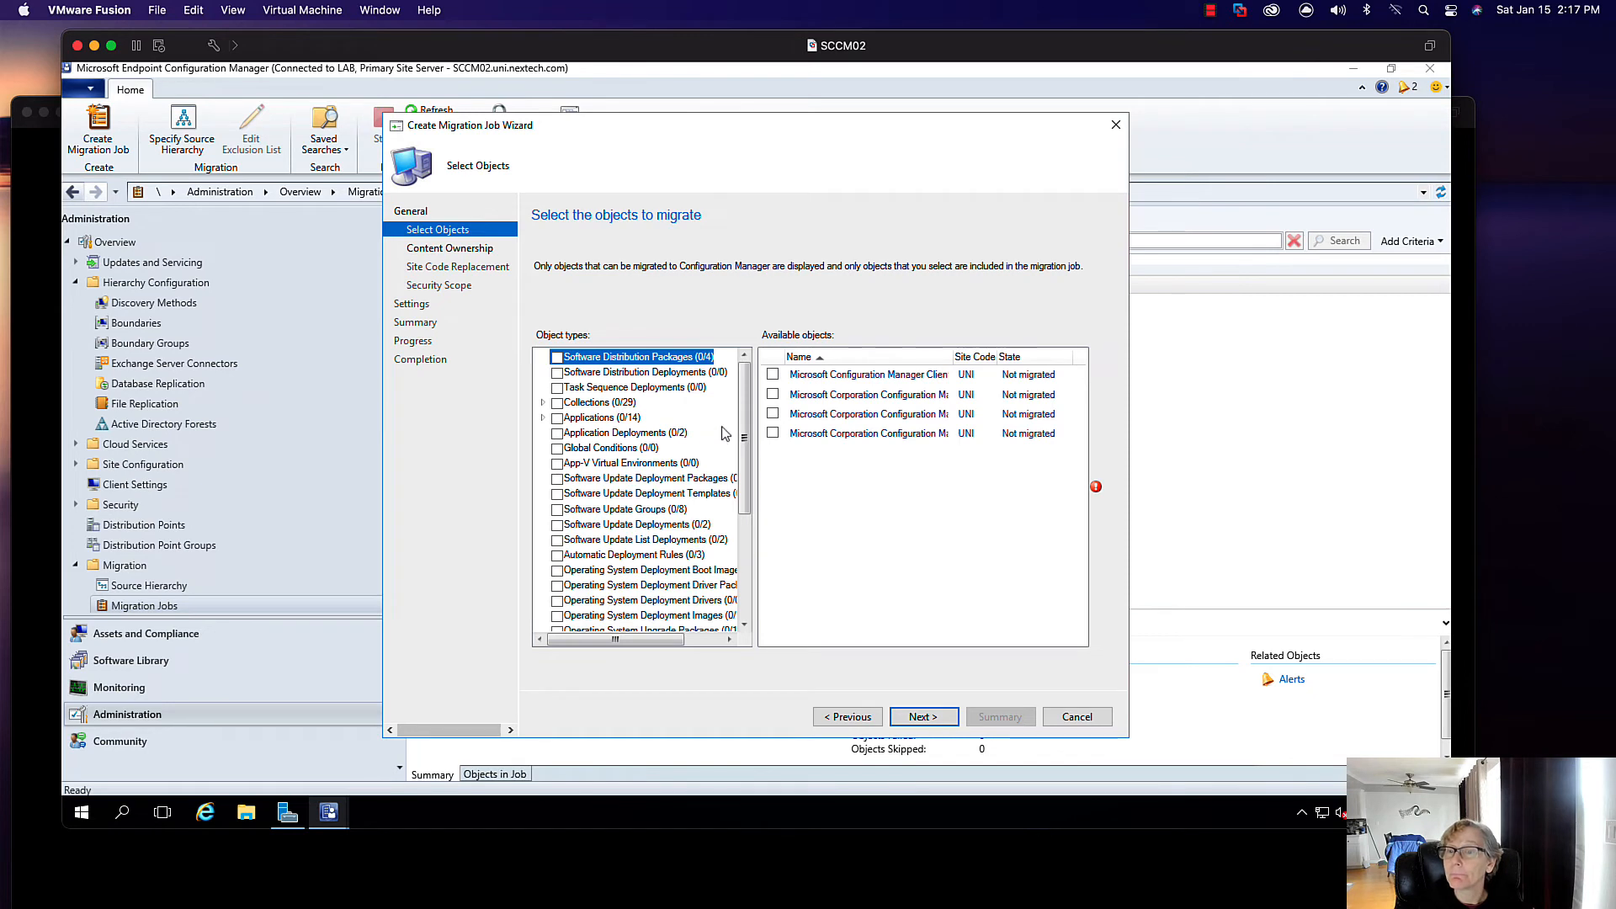
{"action": "left_click", "coordinate": [556, 509]}
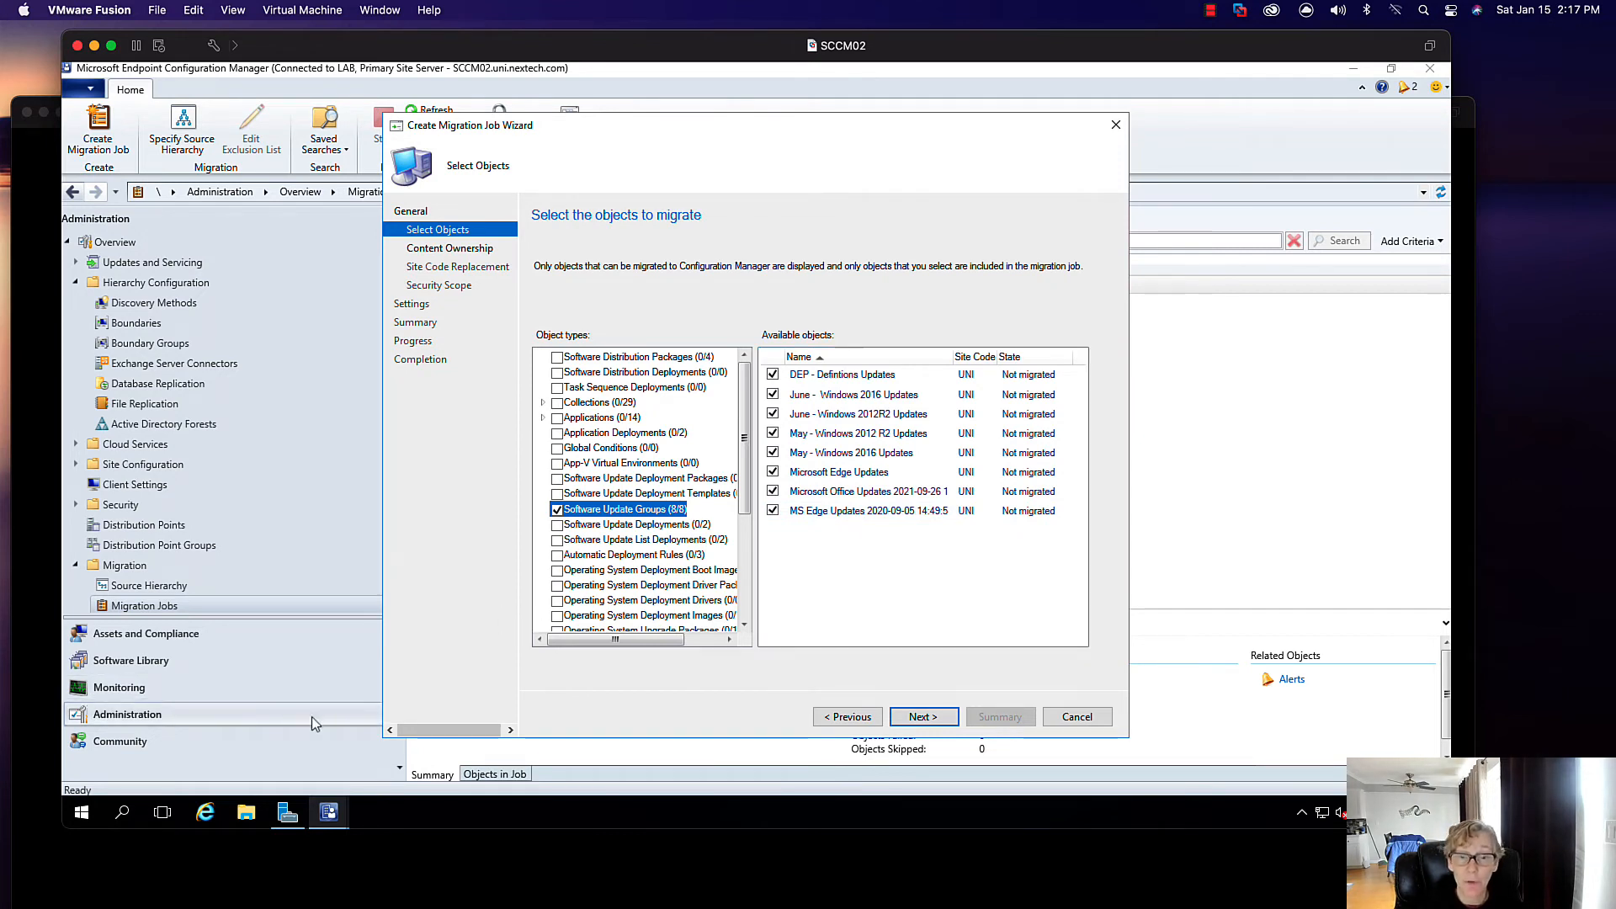
- Open the updates folder on the old server's E$ share
{"action": "right_click", "coordinate": [81, 812]}
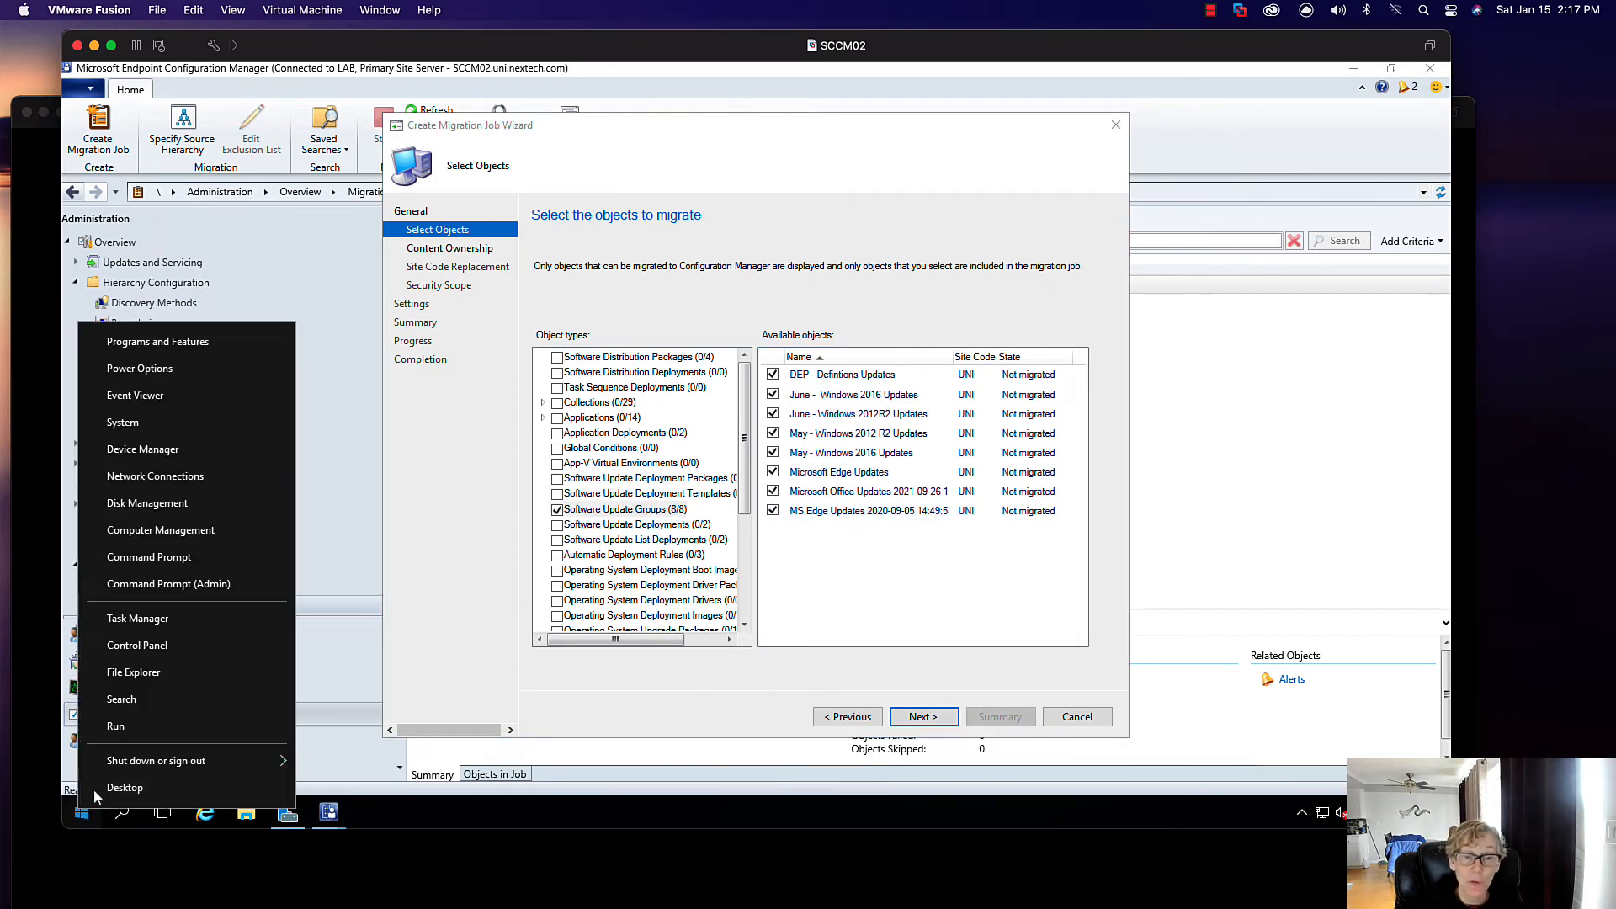
{"action": "left_click", "coordinate": [225, 725]}
{"action": "left_click", "coordinate": [220, 760]}
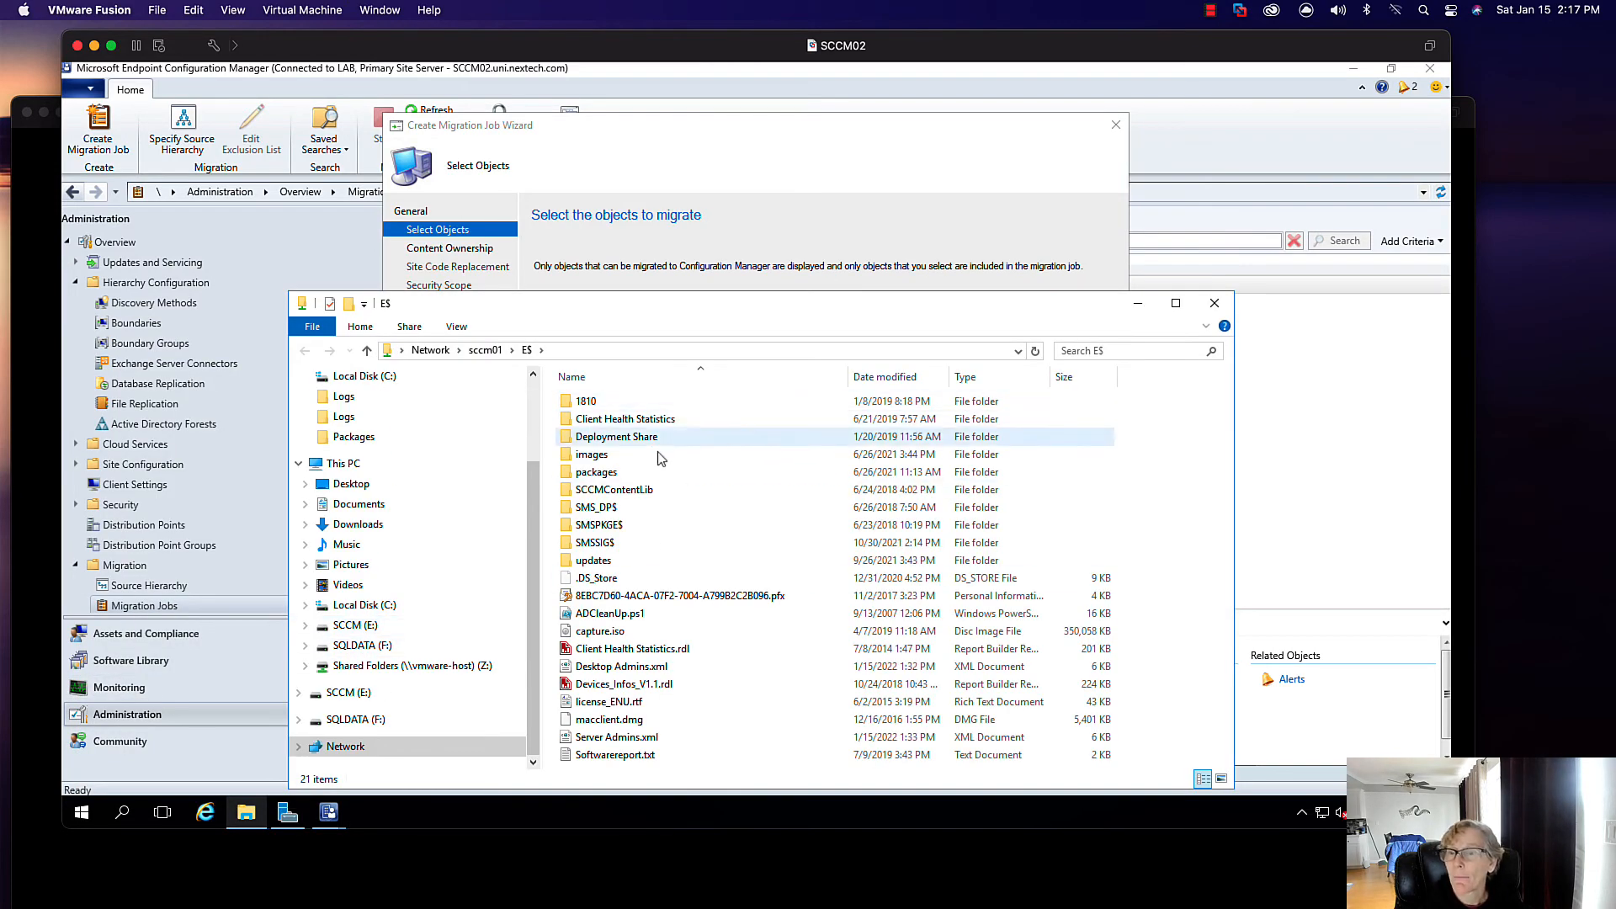
{"action": "double_click", "coordinate": [636, 564]}
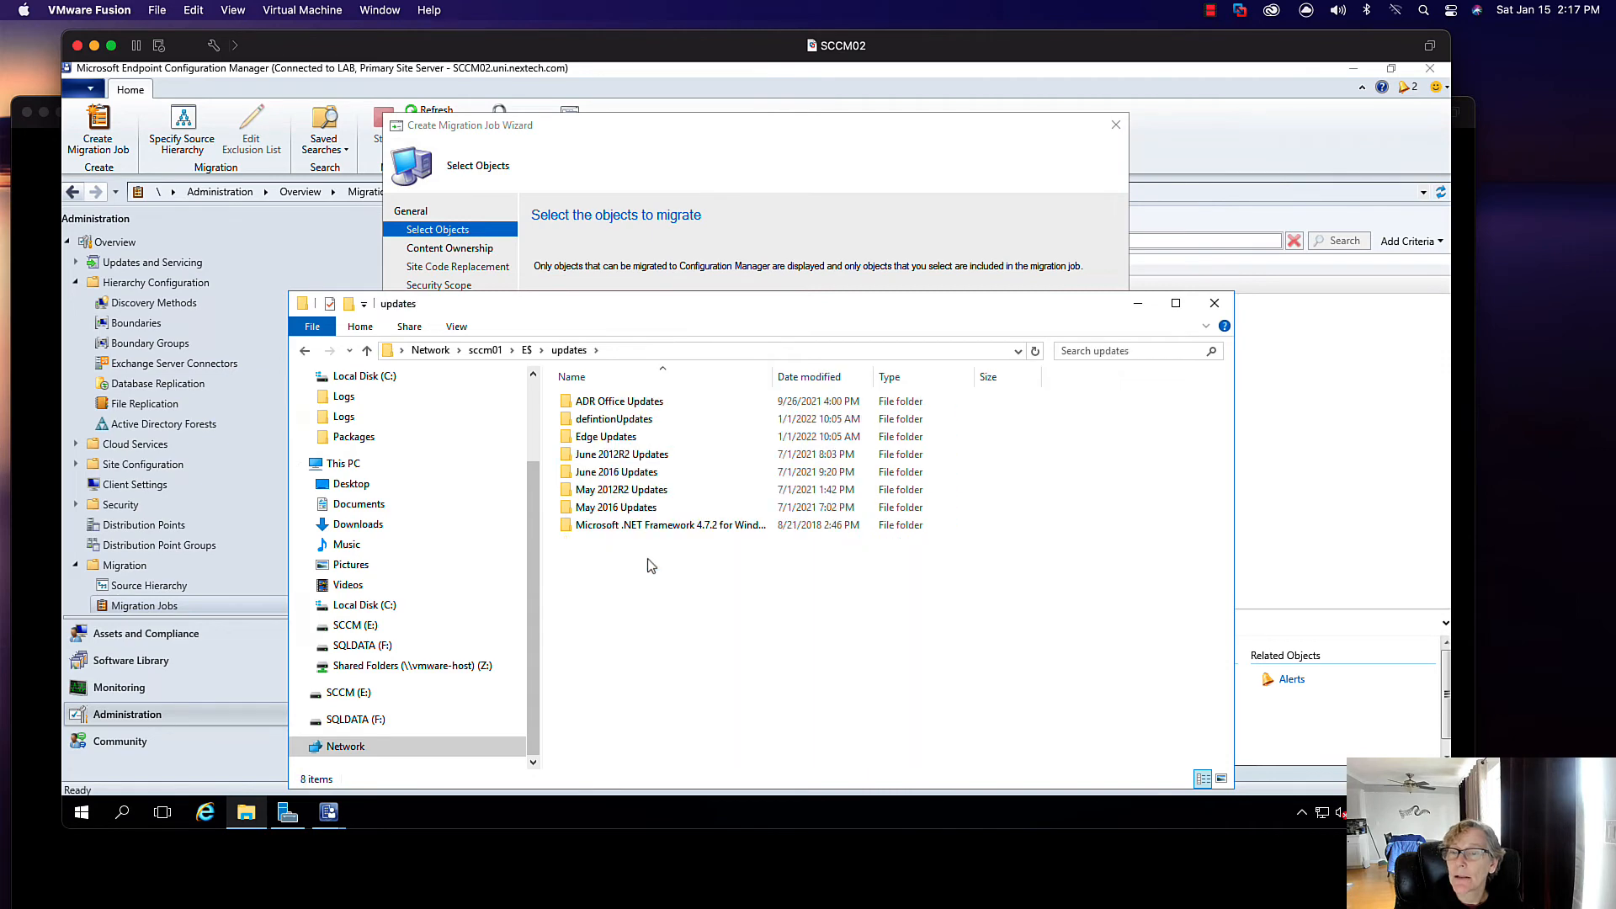
- In a second Explorer window, create a folder named Updates on SCCM (E:)
{"action": "left_click", "coordinate": [84, 814]}
{"action": "right_click", "coordinate": [82, 813]}
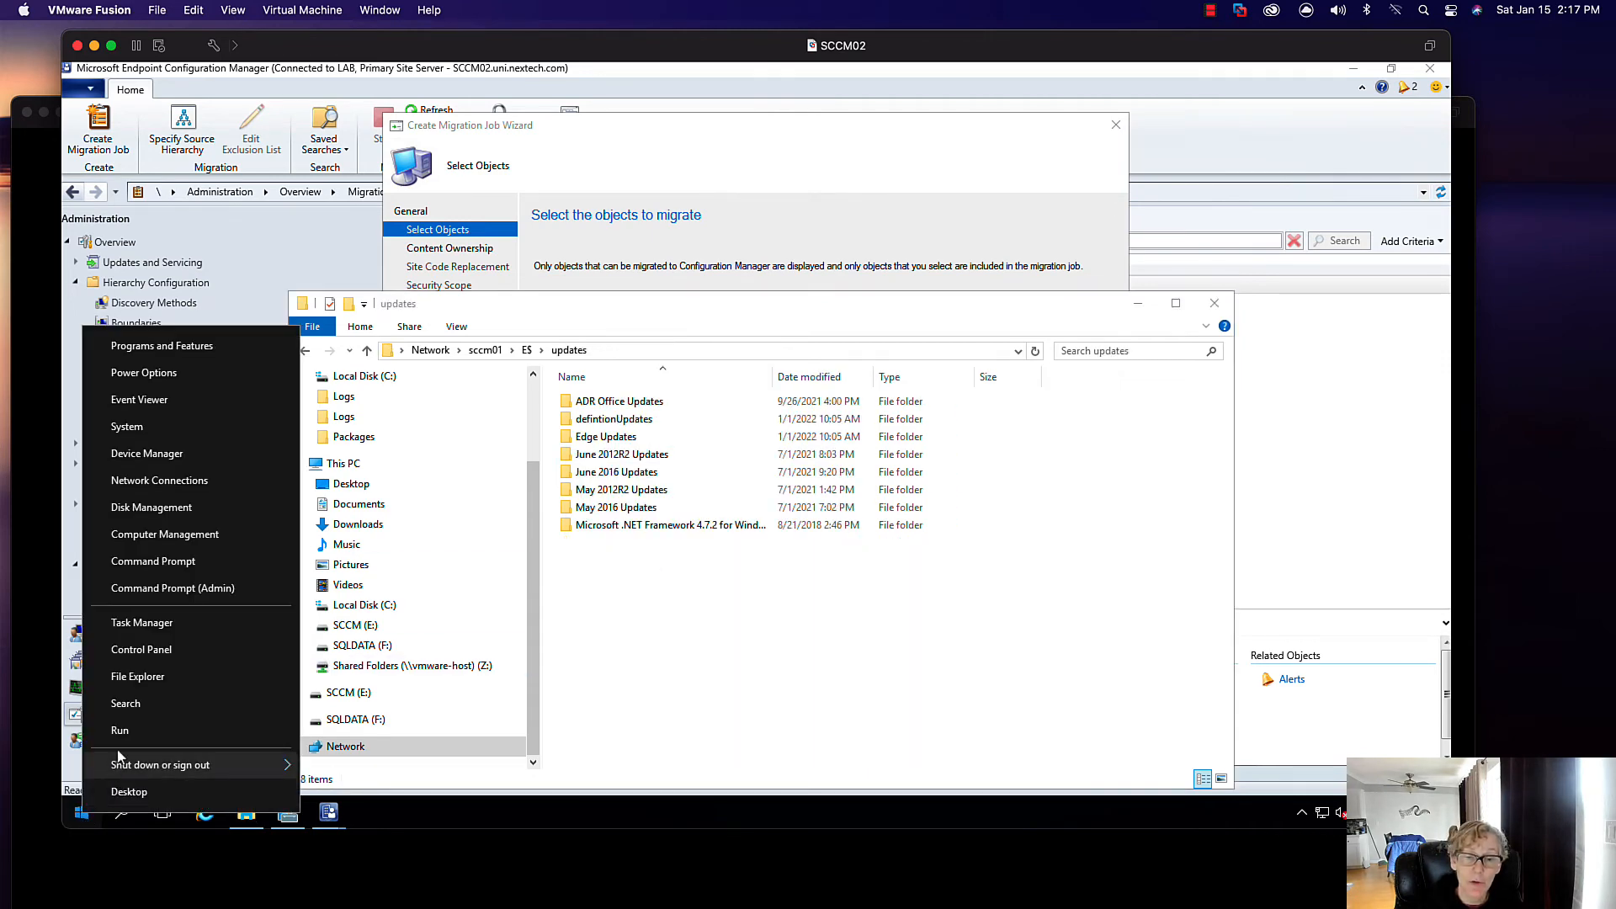
{"action": "left_click", "coordinate": [136, 678]}
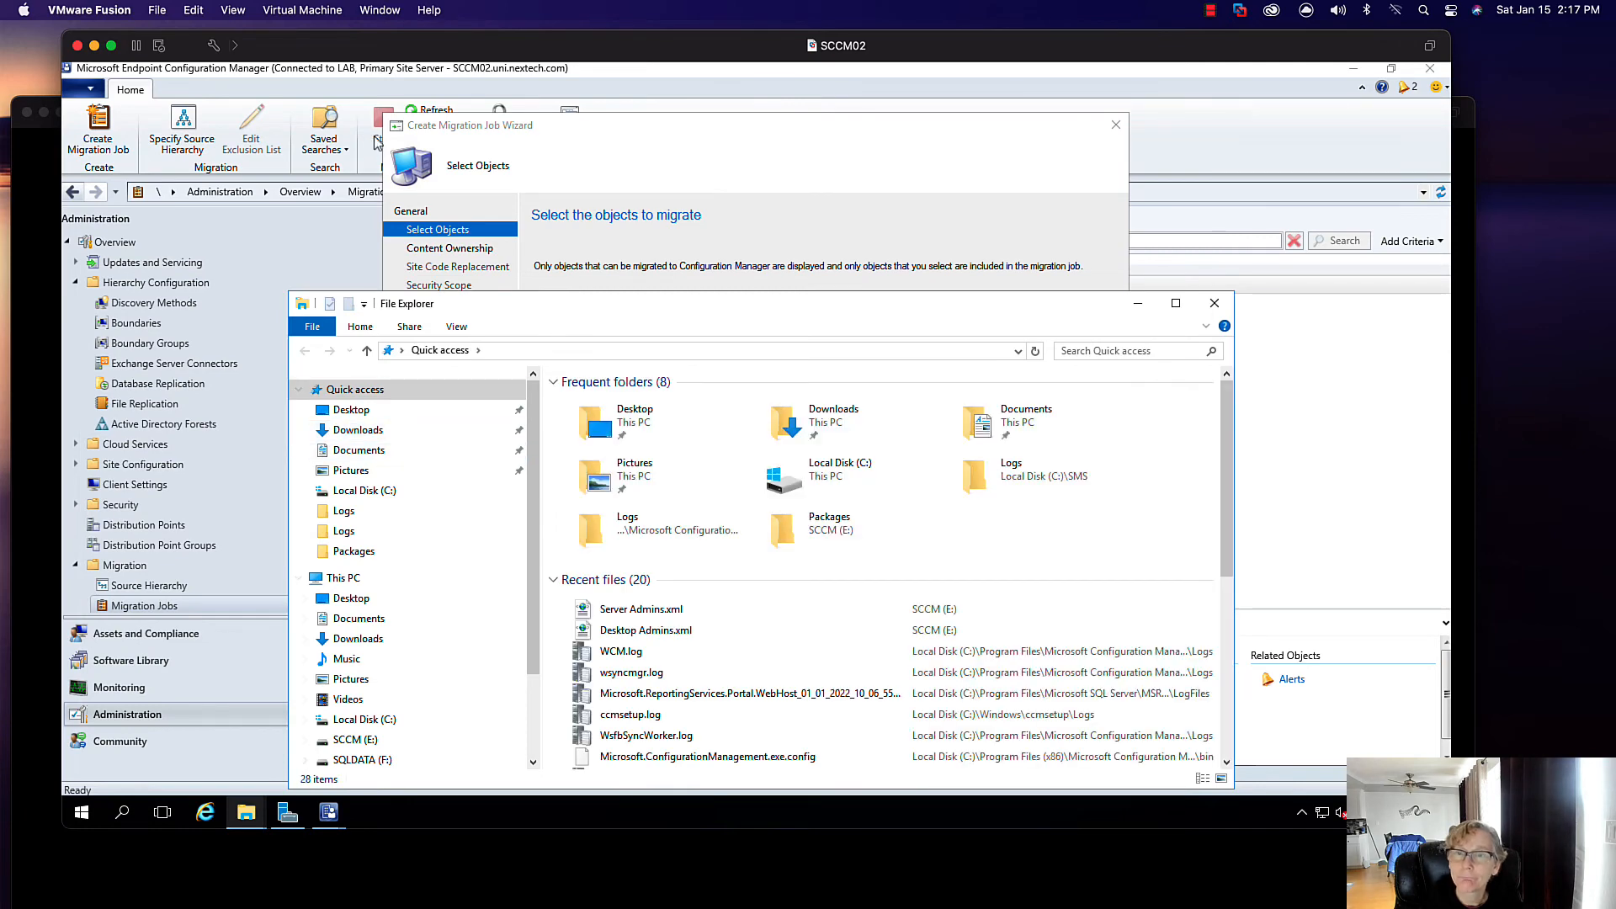
{"action": "left_click_drag", "start_coordinate": [443, 311], "coordinate": [289, 149]}
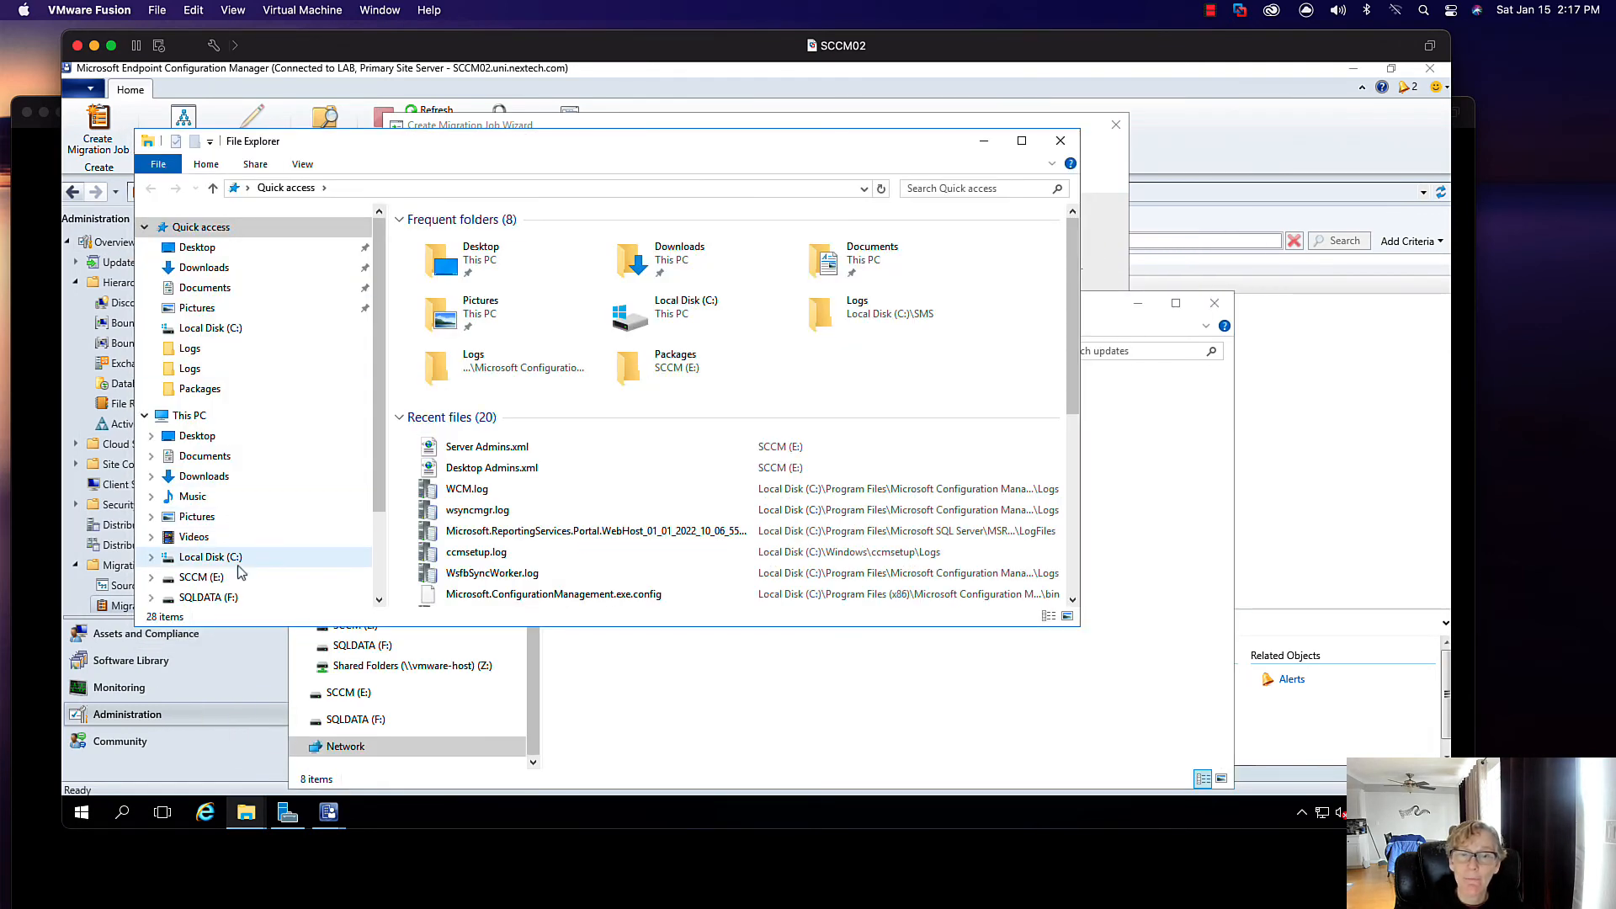
{"action": "left_click", "coordinate": [201, 578]}
{"action": "right_click", "coordinate": [481, 498]}
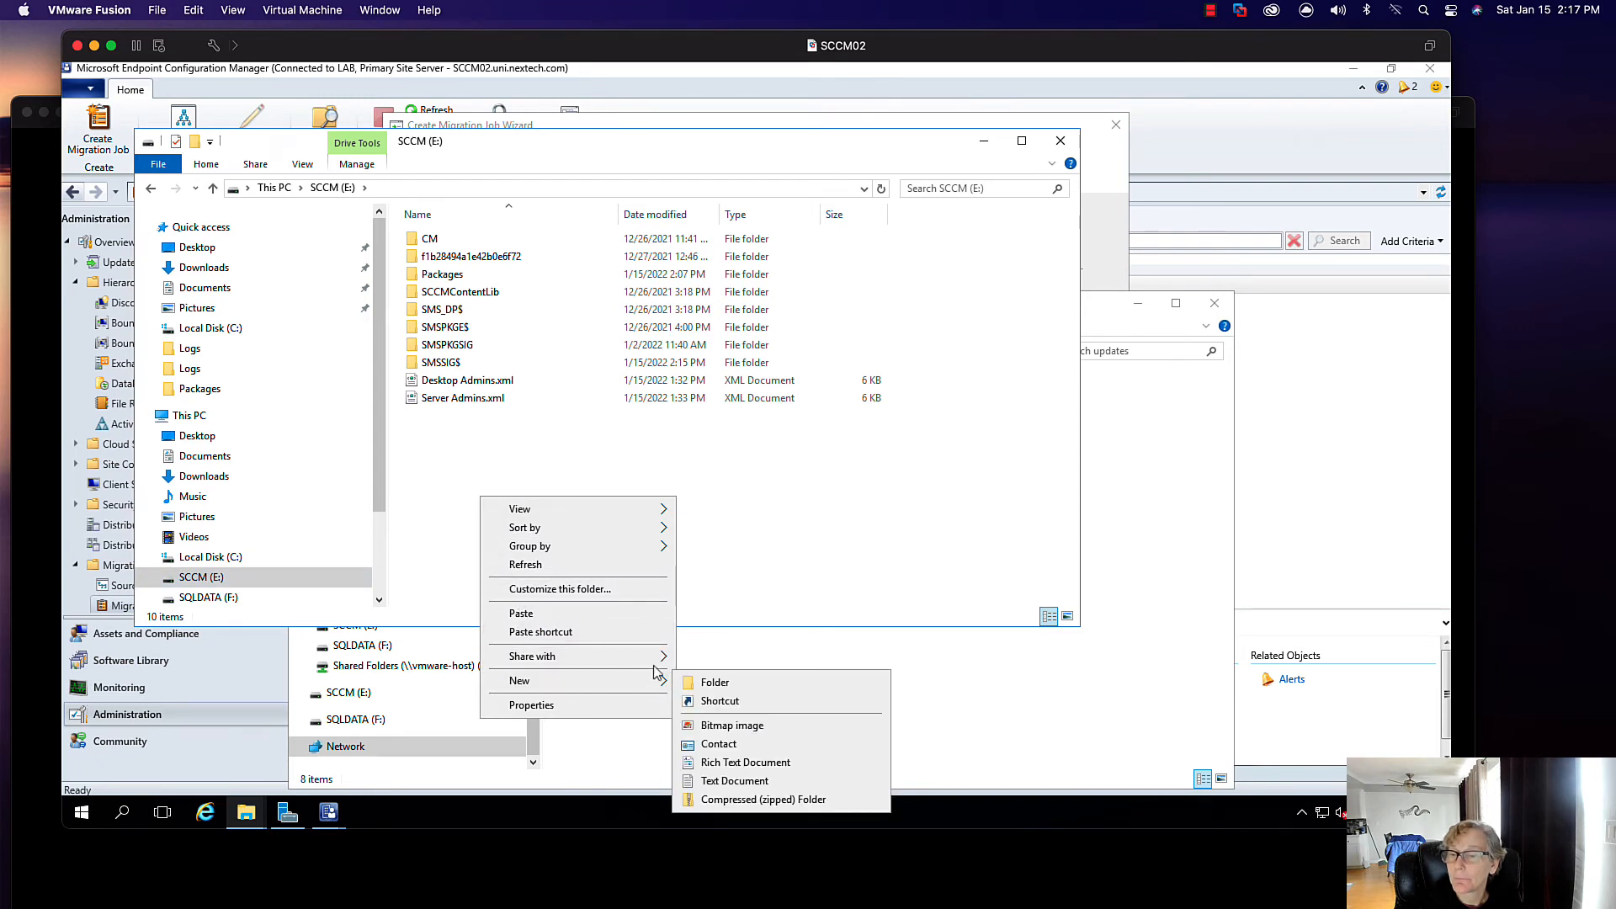
{"action": "left_click", "coordinate": [696, 682]}
{"action": "type", "text": "Upda"}
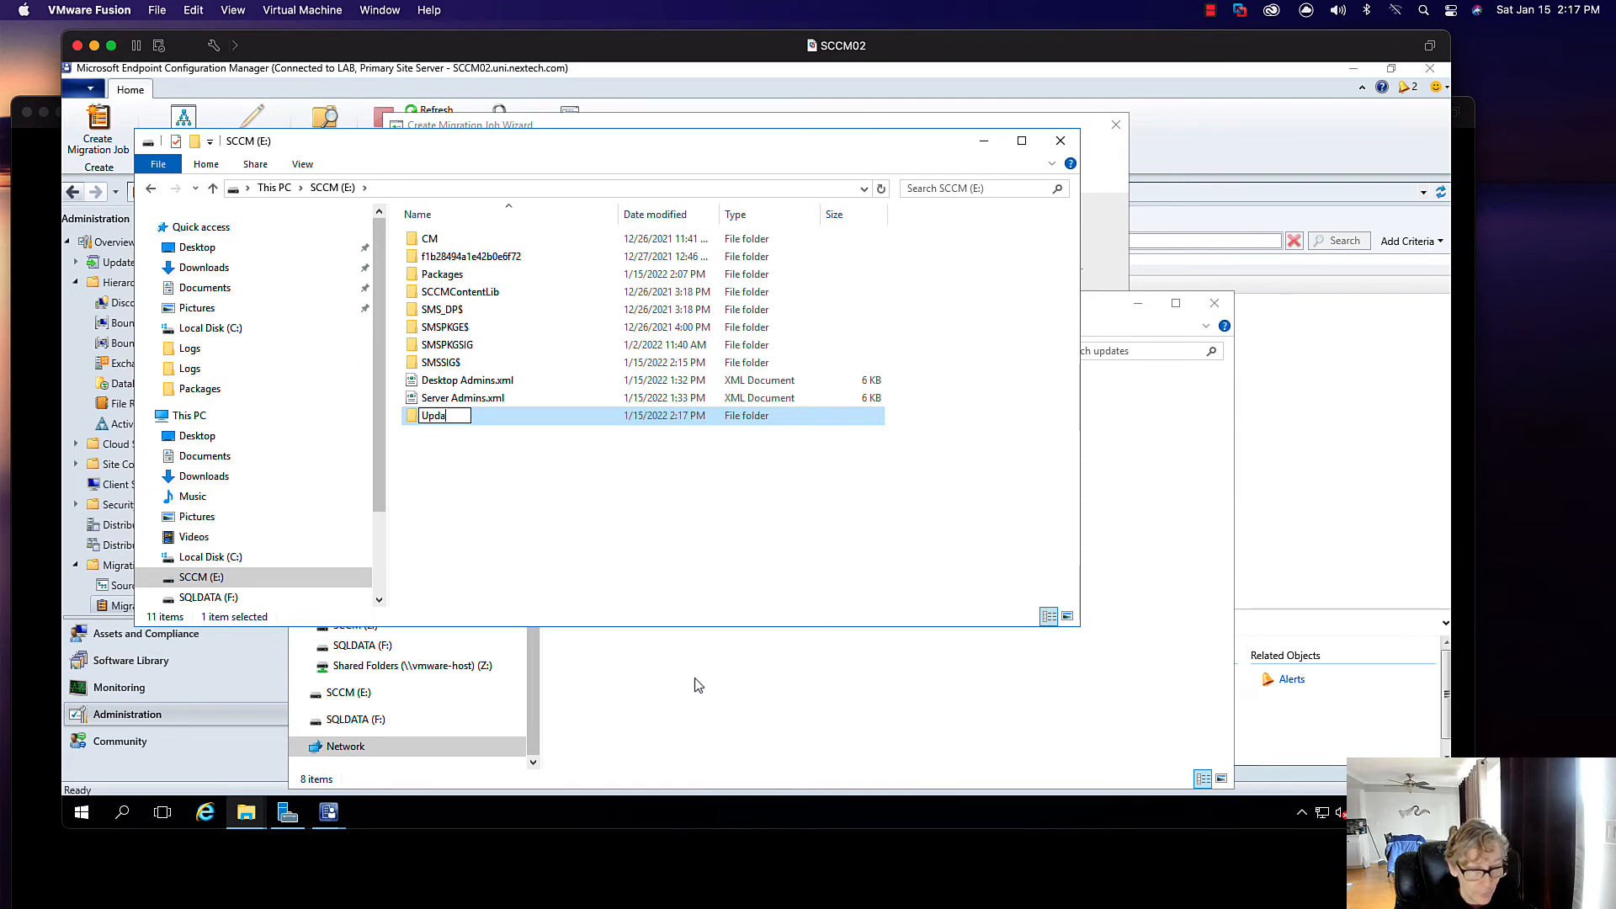
{"action": "type", "text": "tes"}
{"action": "key", "text": "Return"}
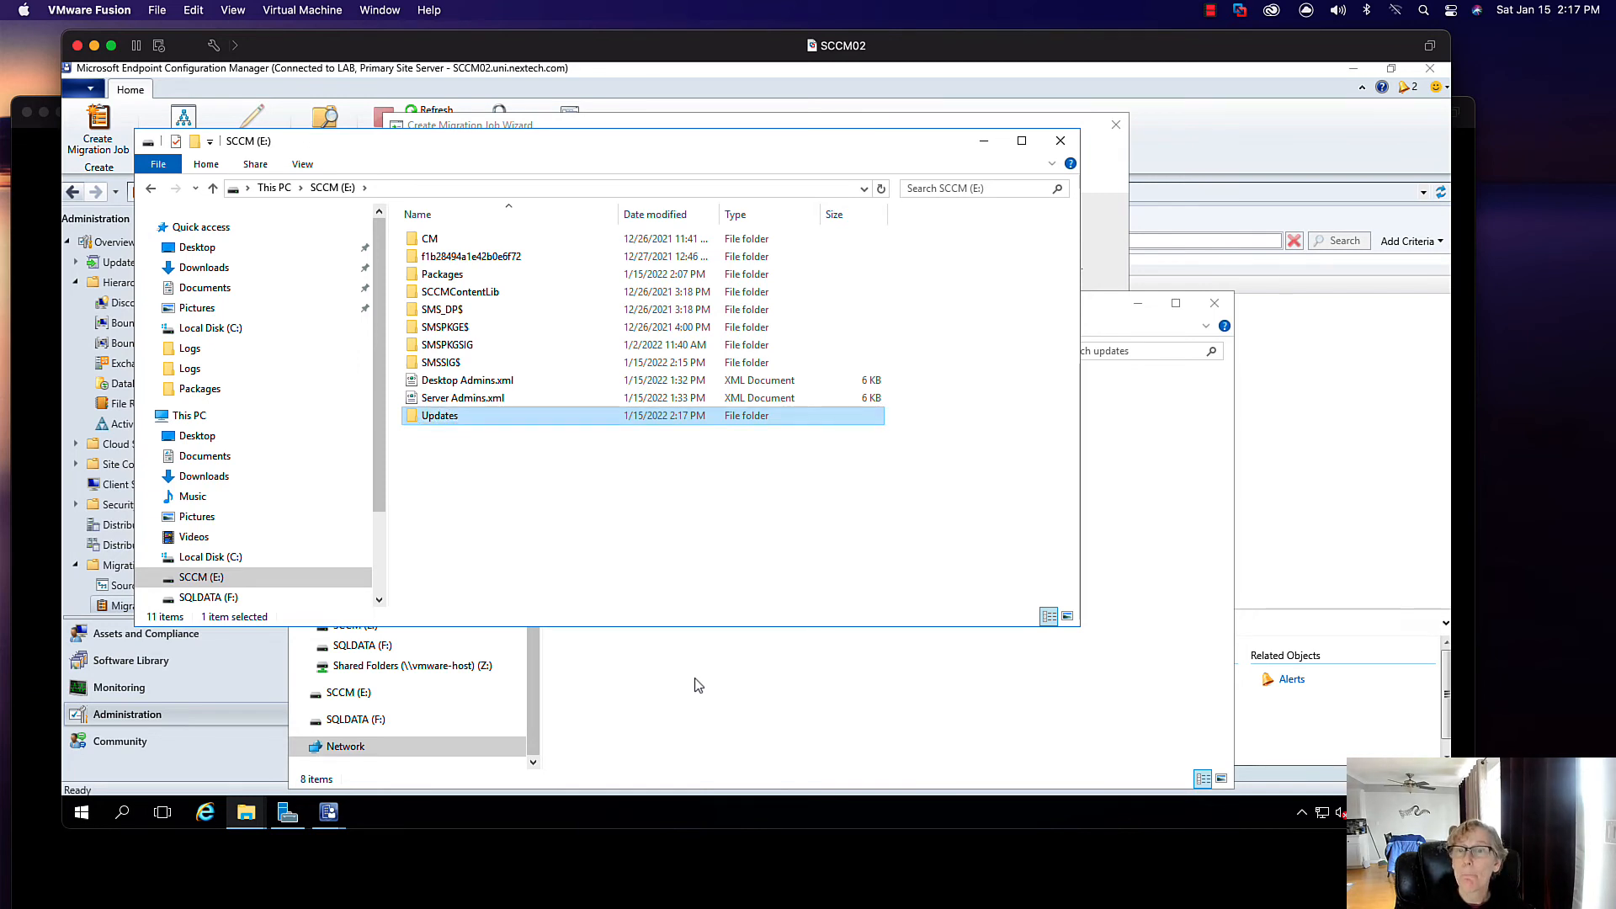
- Copy all eight update folders from the old share and paste them into E:\Updates
{"action": "left_click", "coordinate": [1116, 551]}
{"action": "left_click", "coordinate": [631, 402]}
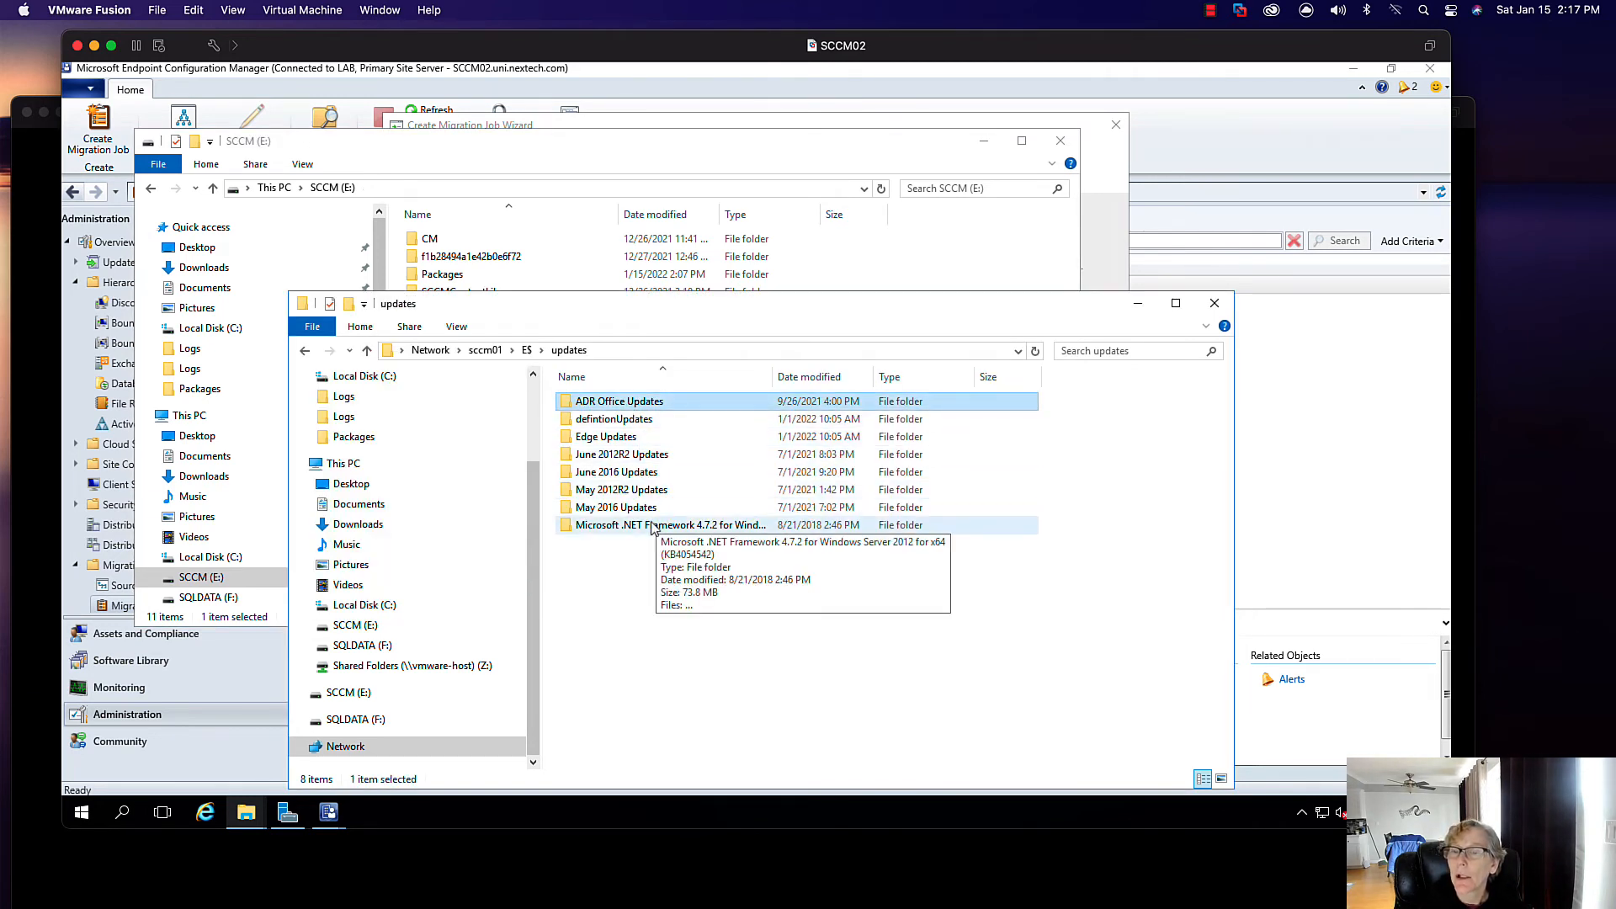
{"action": "left_click", "coordinate": [657, 526], "text": "shift"}
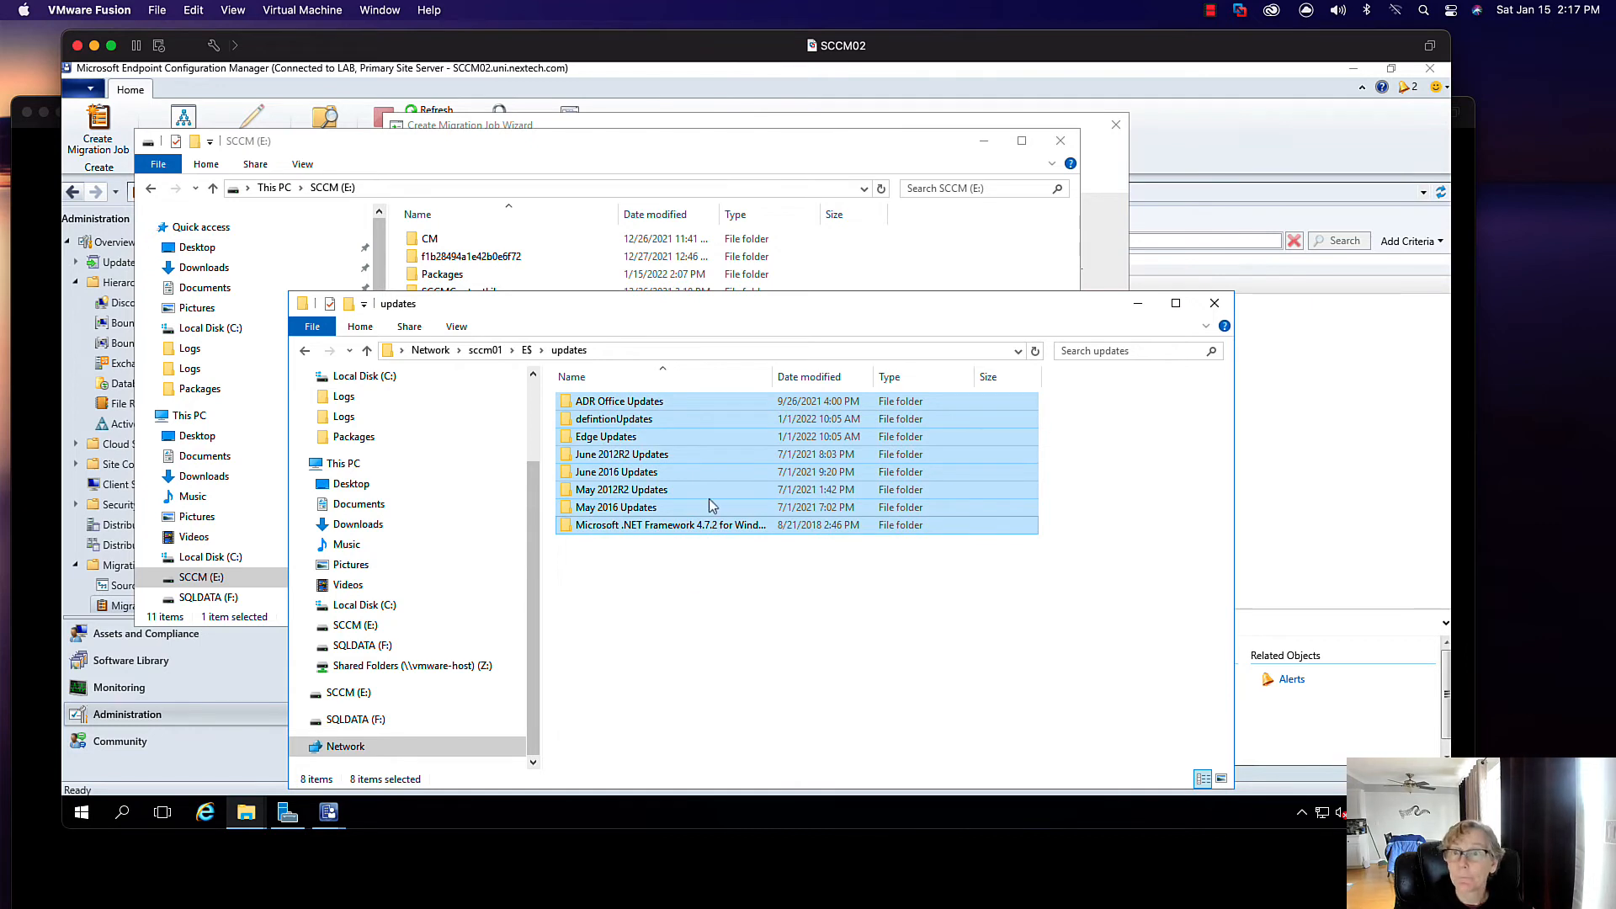
{"action": "left_click", "coordinate": [571, 160]}
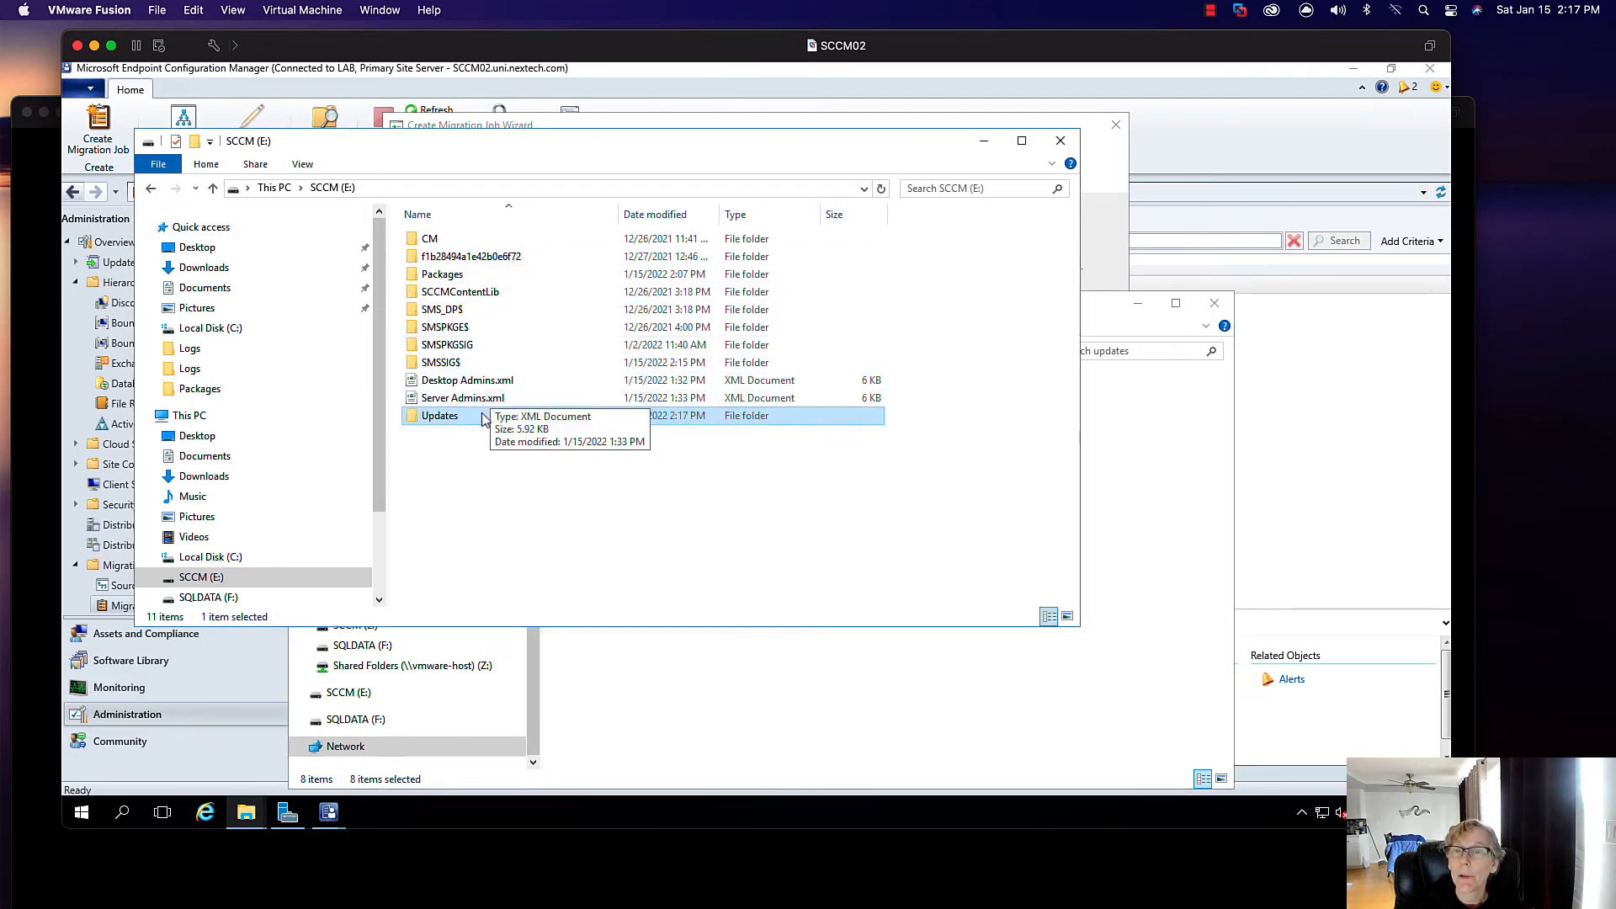
{"action": "double_click", "coordinate": [484, 419]}
{"action": "right_click", "coordinate": [502, 358]}
{"action": "left_click", "coordinate": [542, 473]}
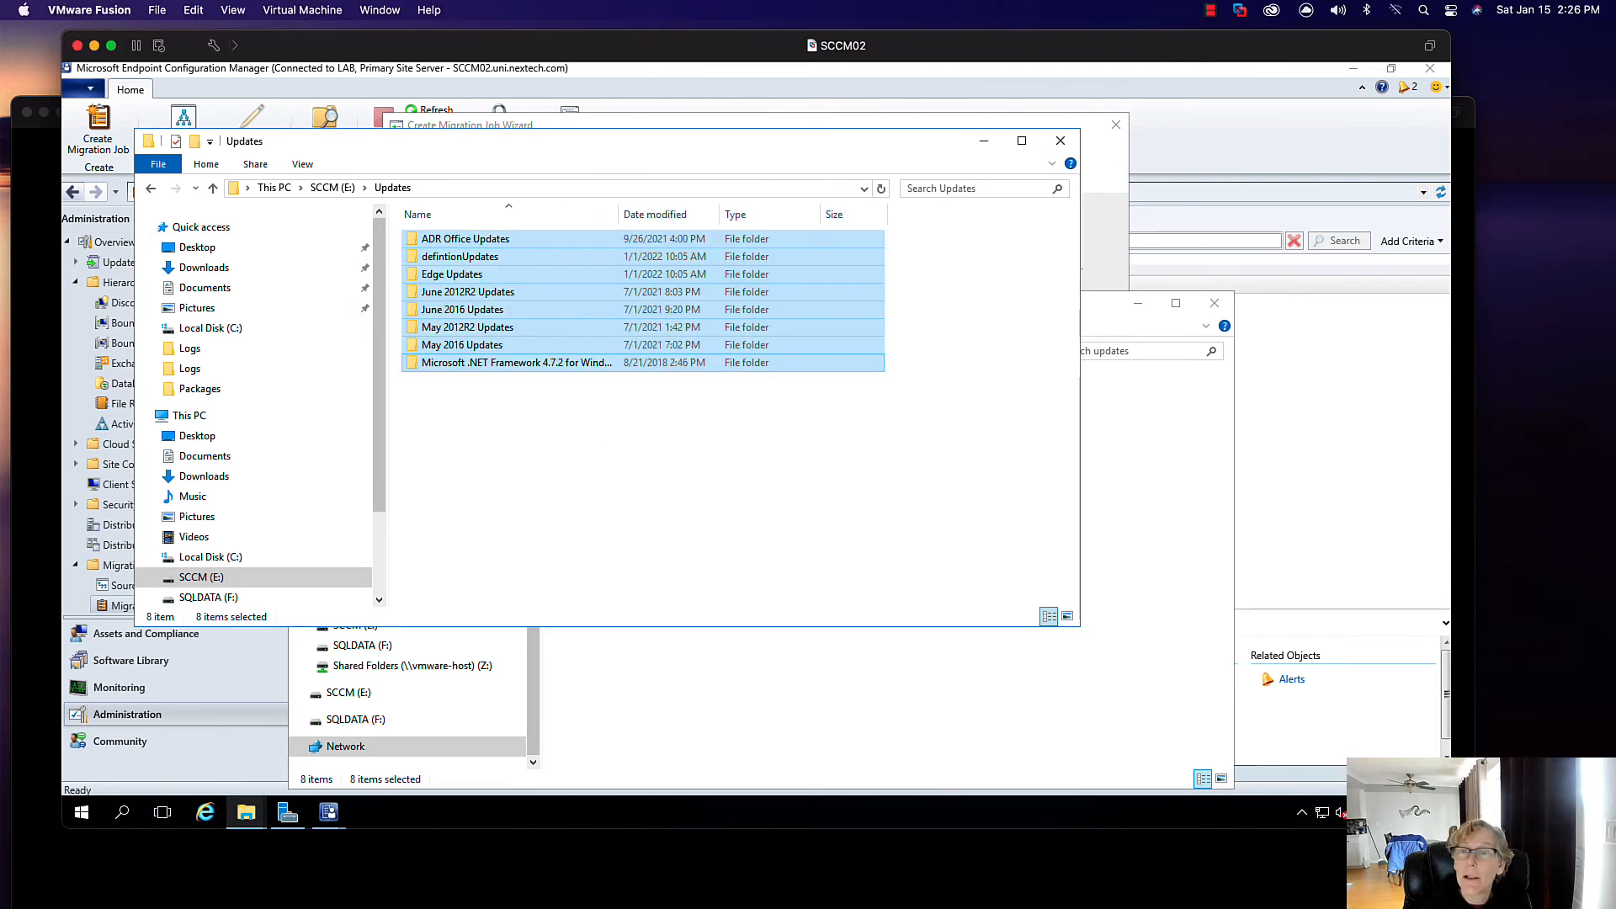
{"action": "left_click", "coordinate": [983, 141]}
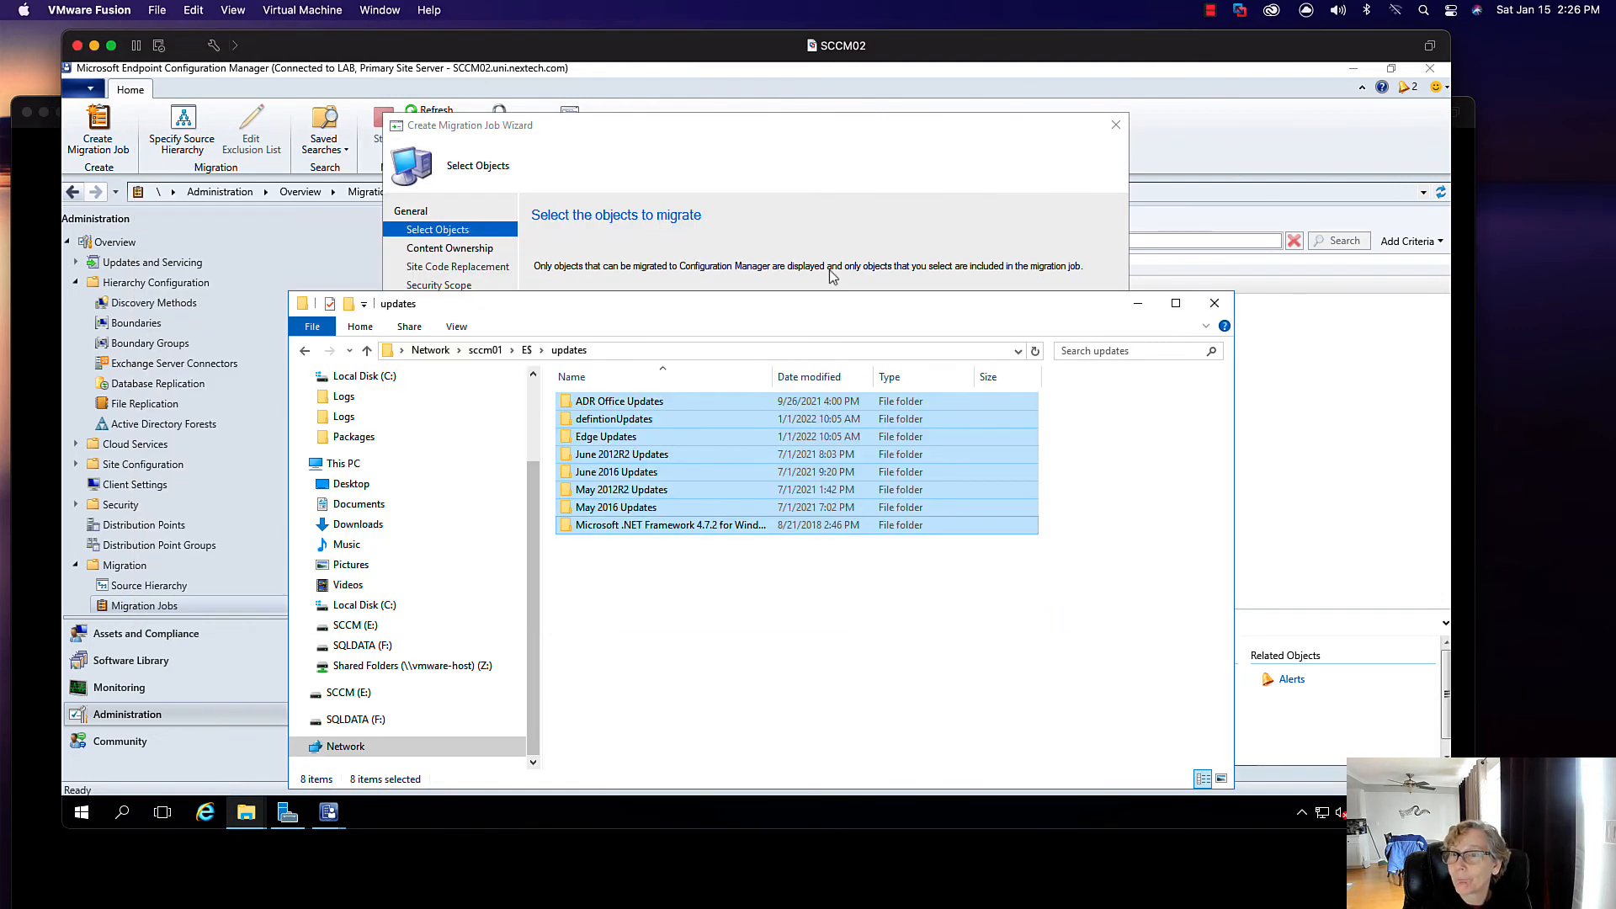
- Finish the Software Updates migration job with the Default security scope, set to run now
{"action": "left_click", "coordinate": [1215, 303]}
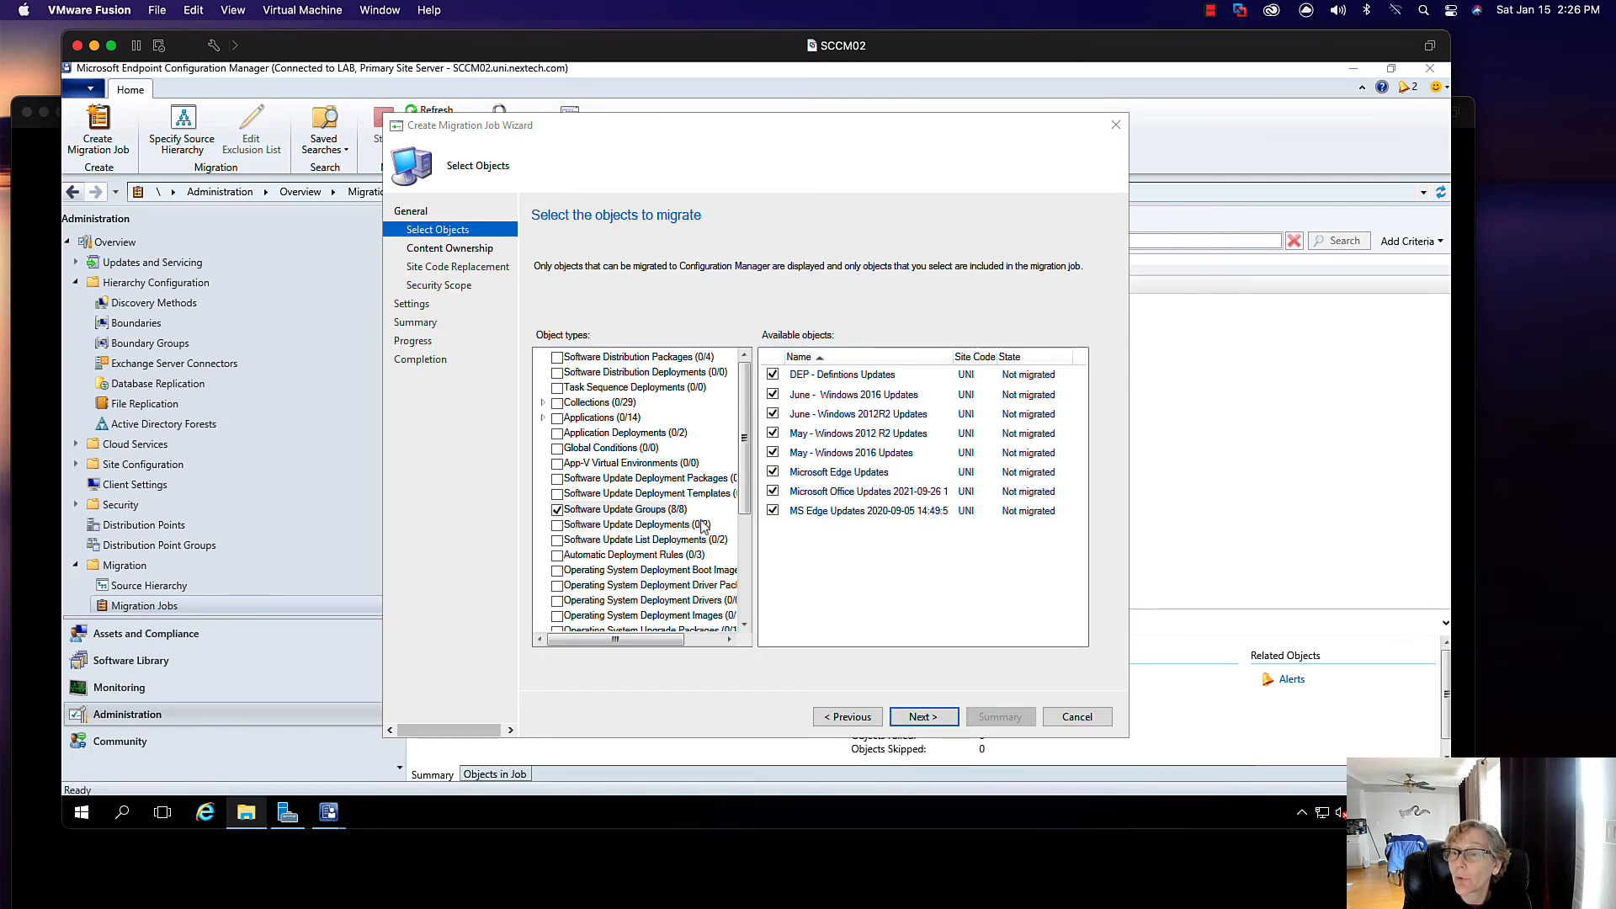
{"action": "left_click", "coordinate": [923, 718]}
{"action": "left_click", "coordinate": [921, 715]}
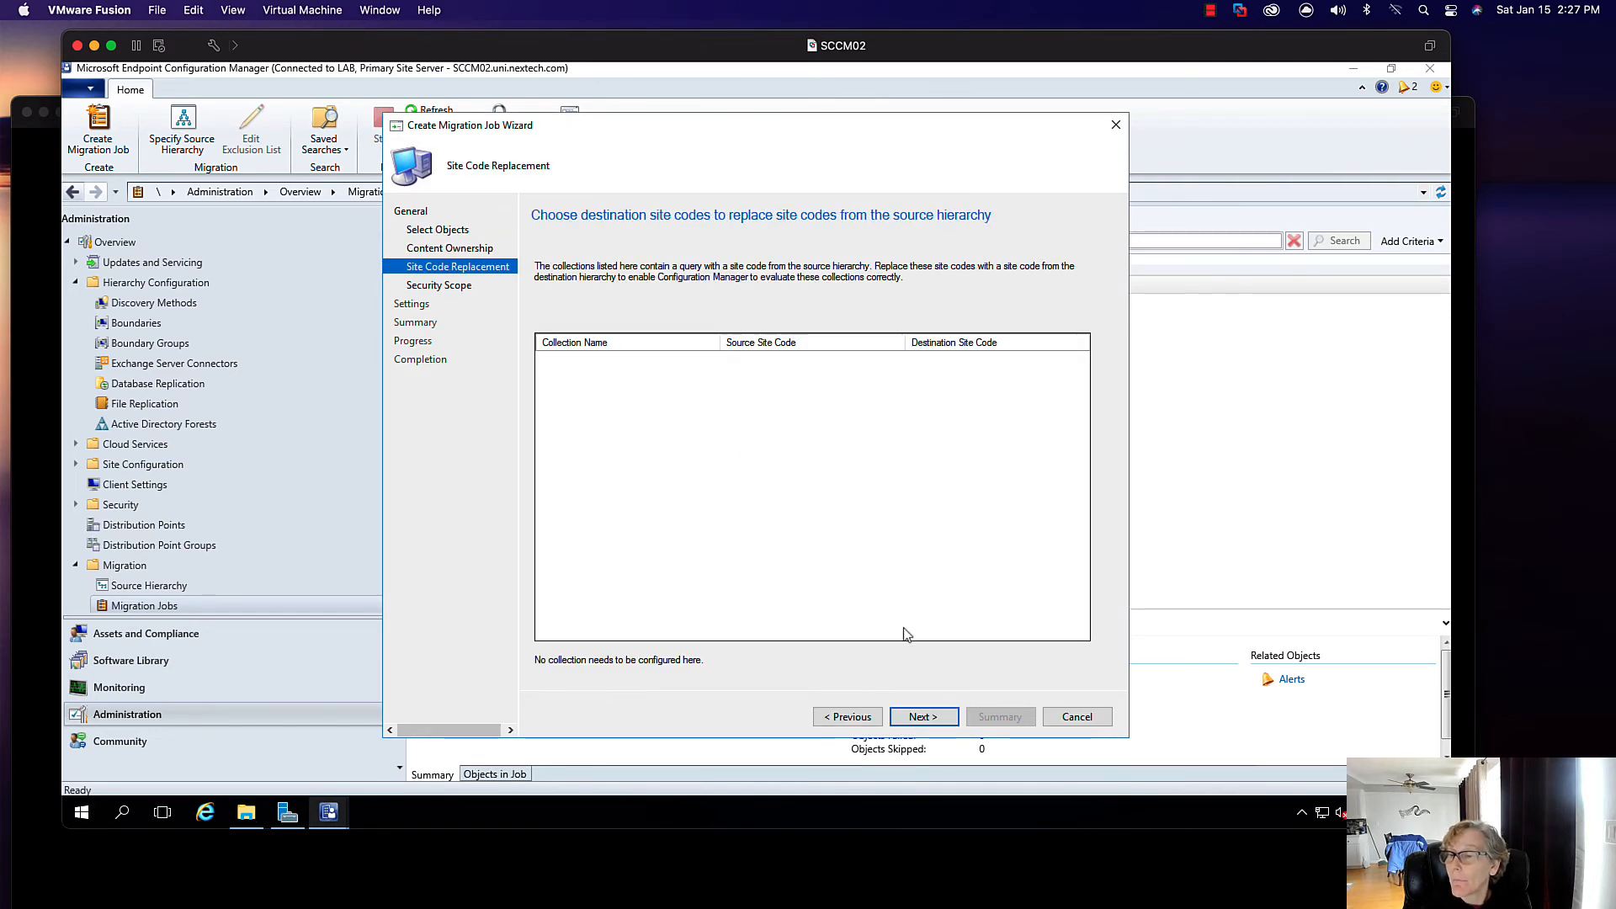
{"action": "left_click", "coordinate": [923, 717]}
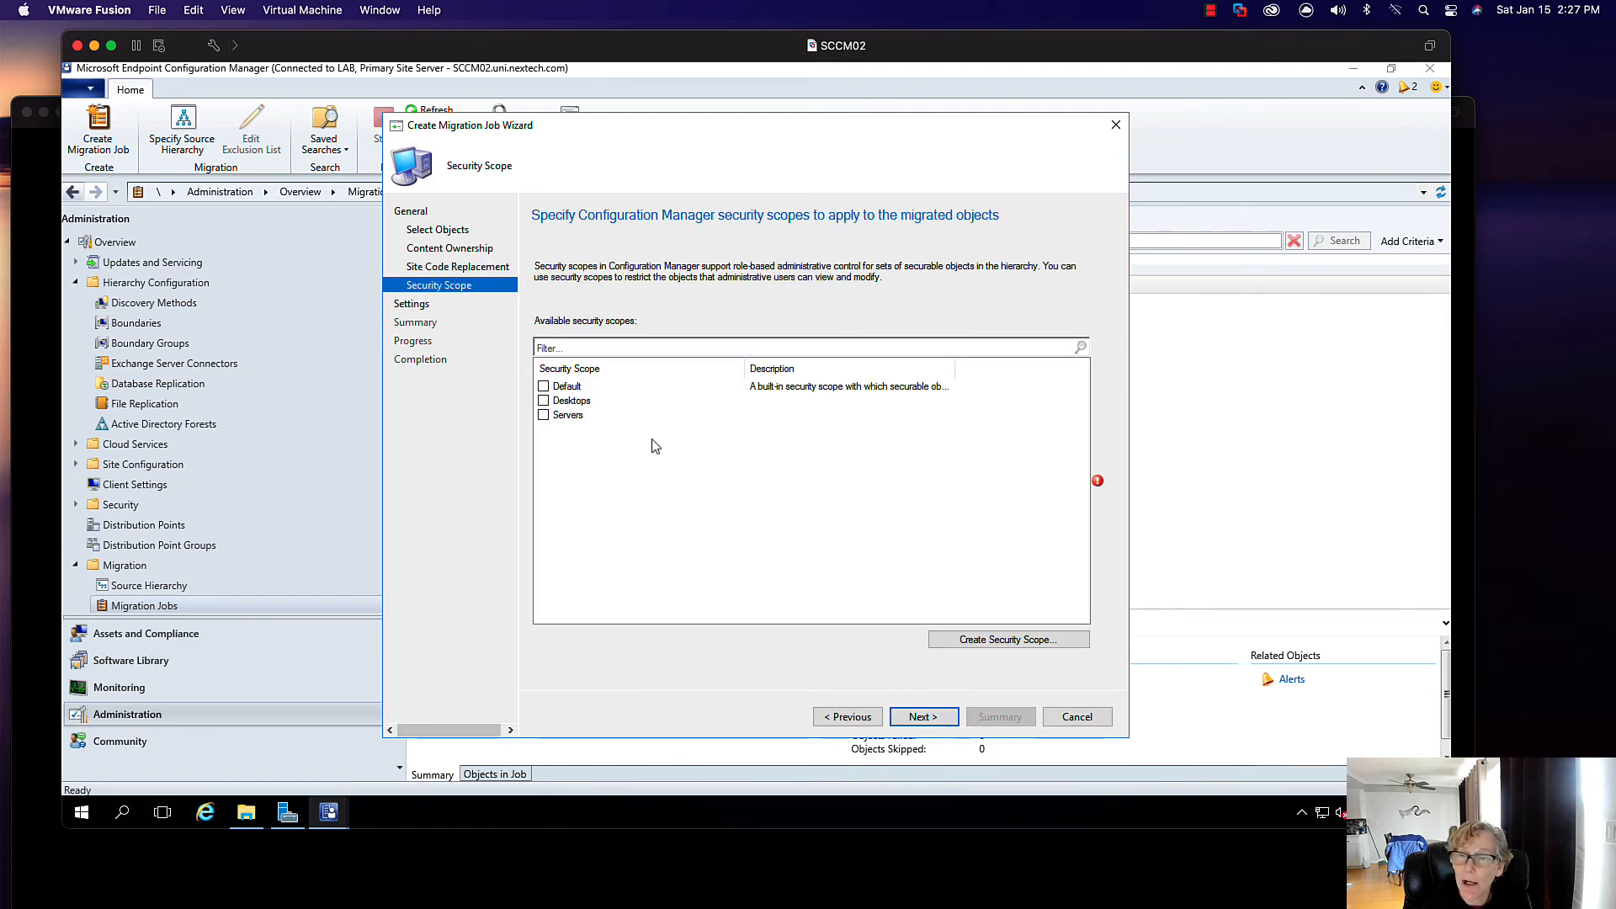
{"action": "left_click", "coordinate": [544, 388]}
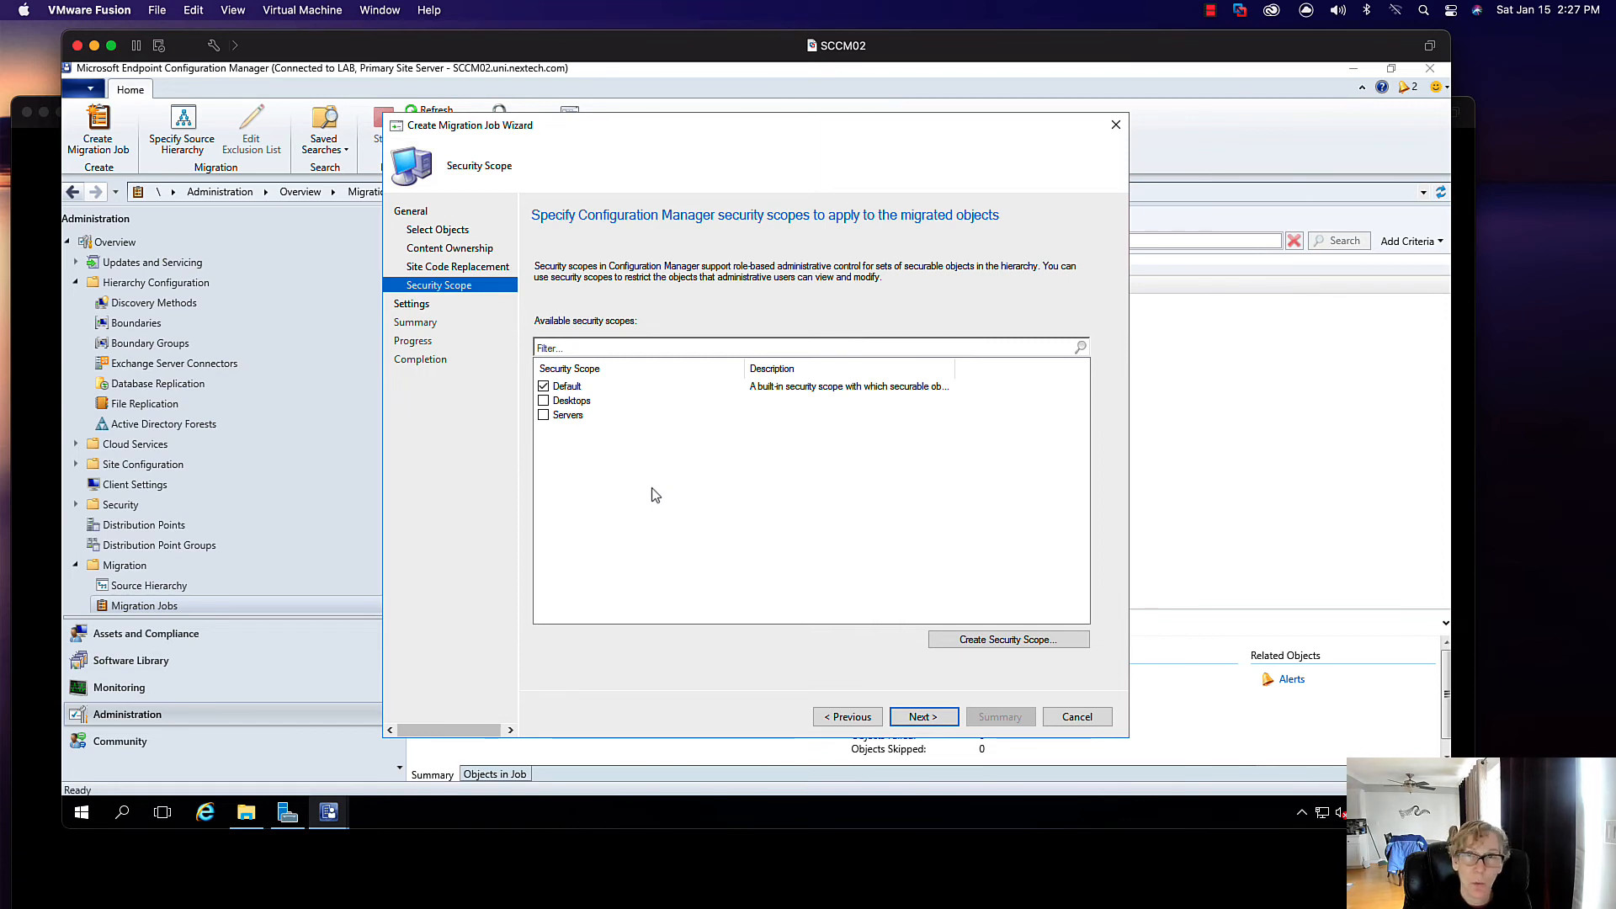
{"action": "left_click", "coordinate": [922, 717]}
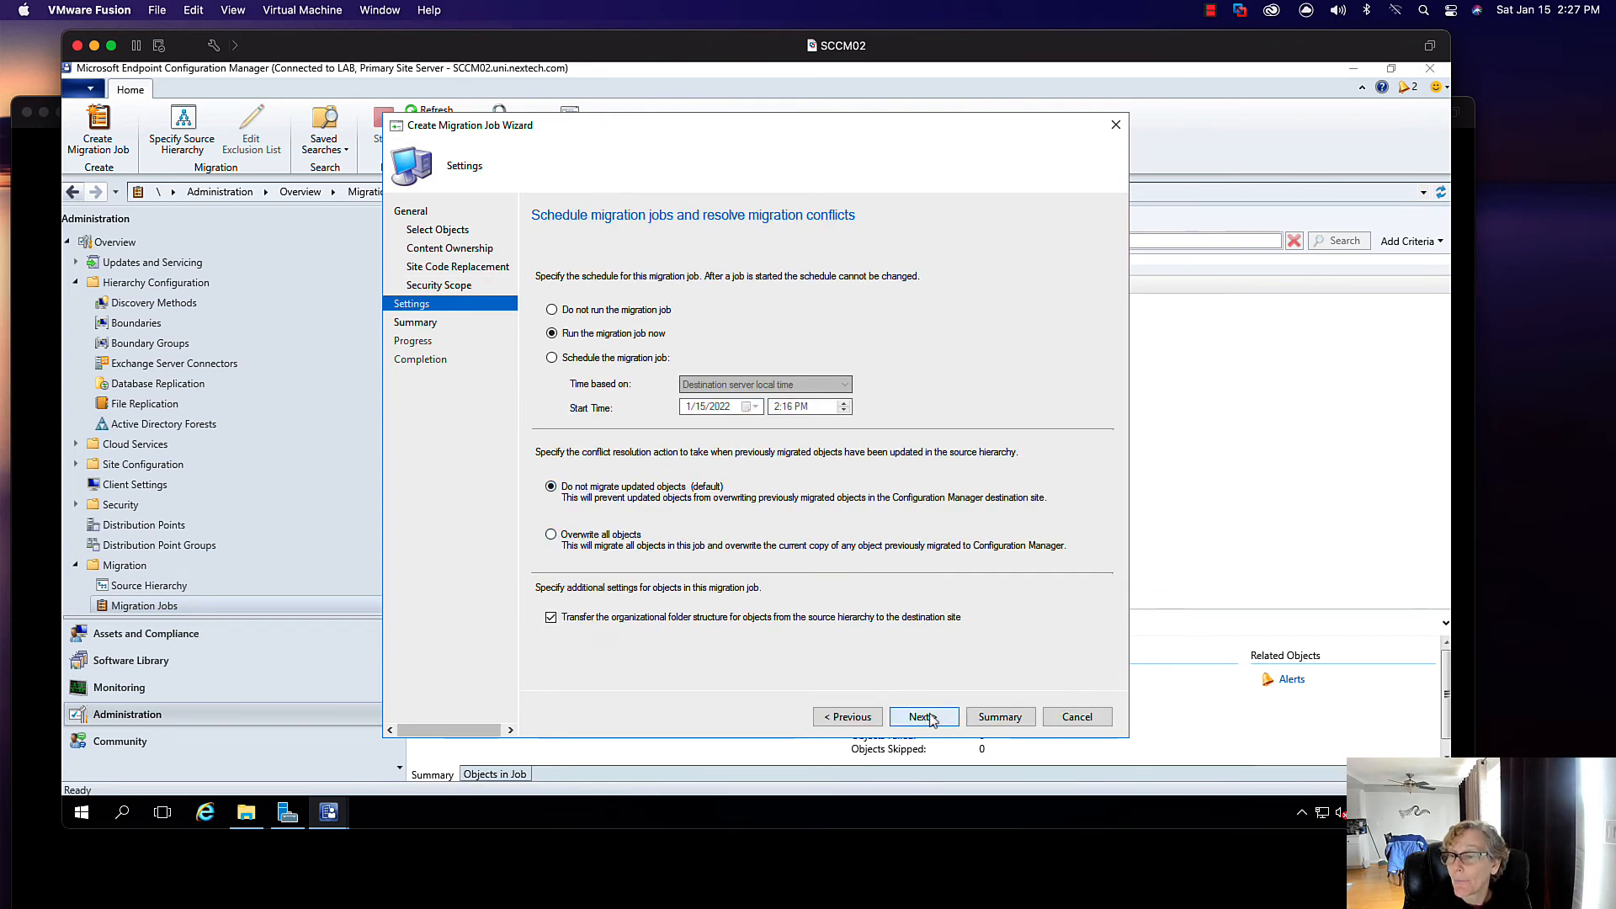
{"action": "left_click", "coordinate": [895, 718]}
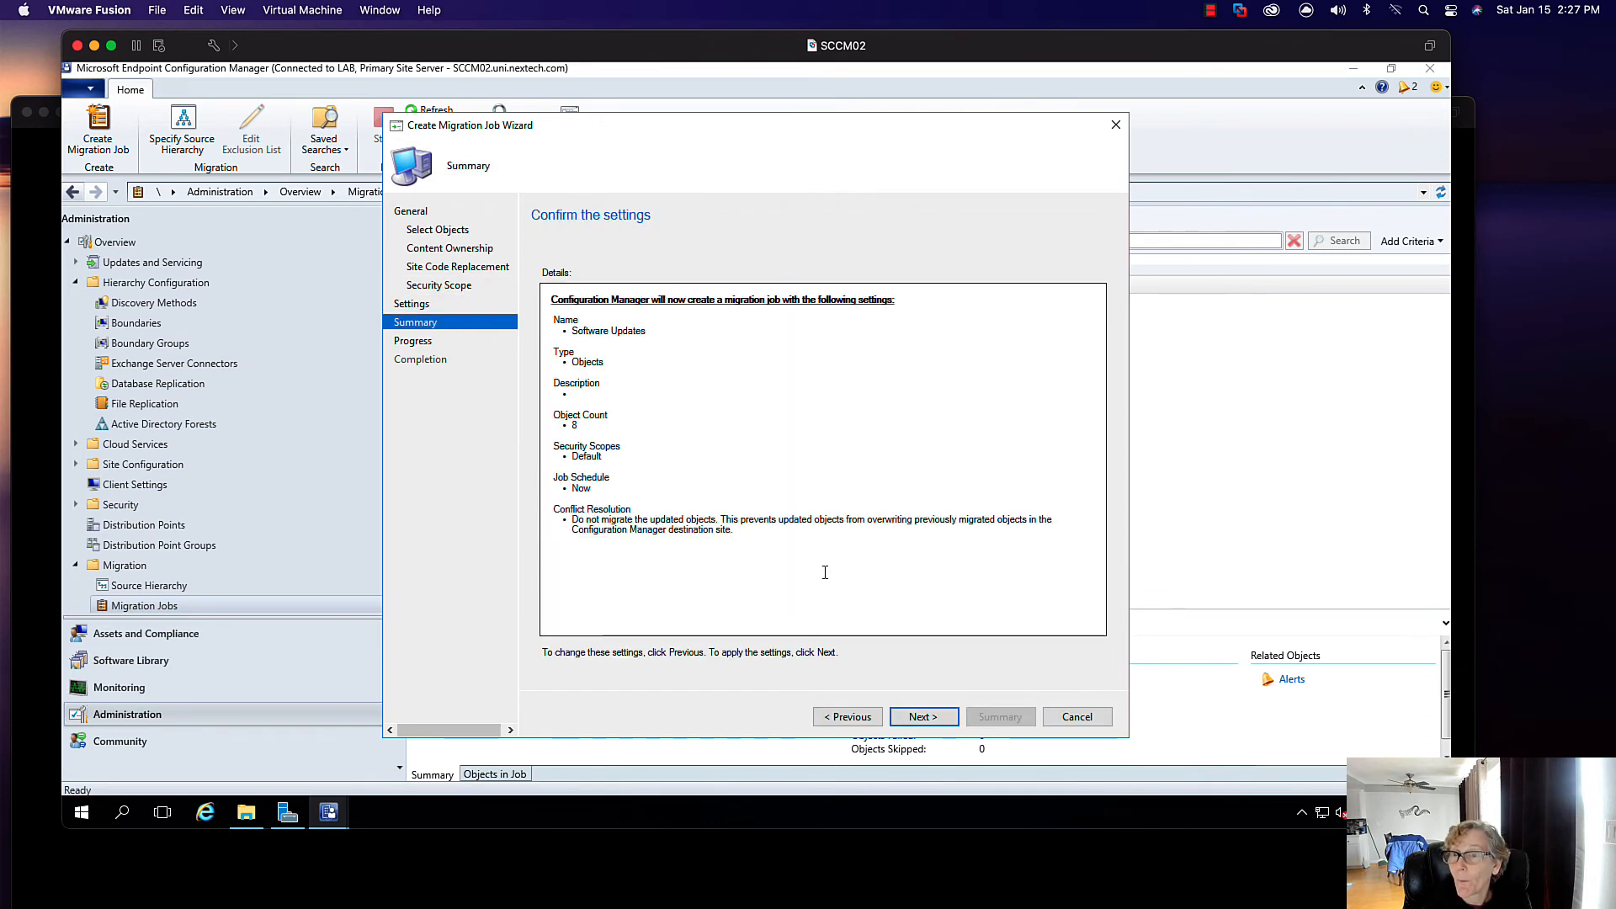
{"action": "left_click", "coordinate": [923, 717]}
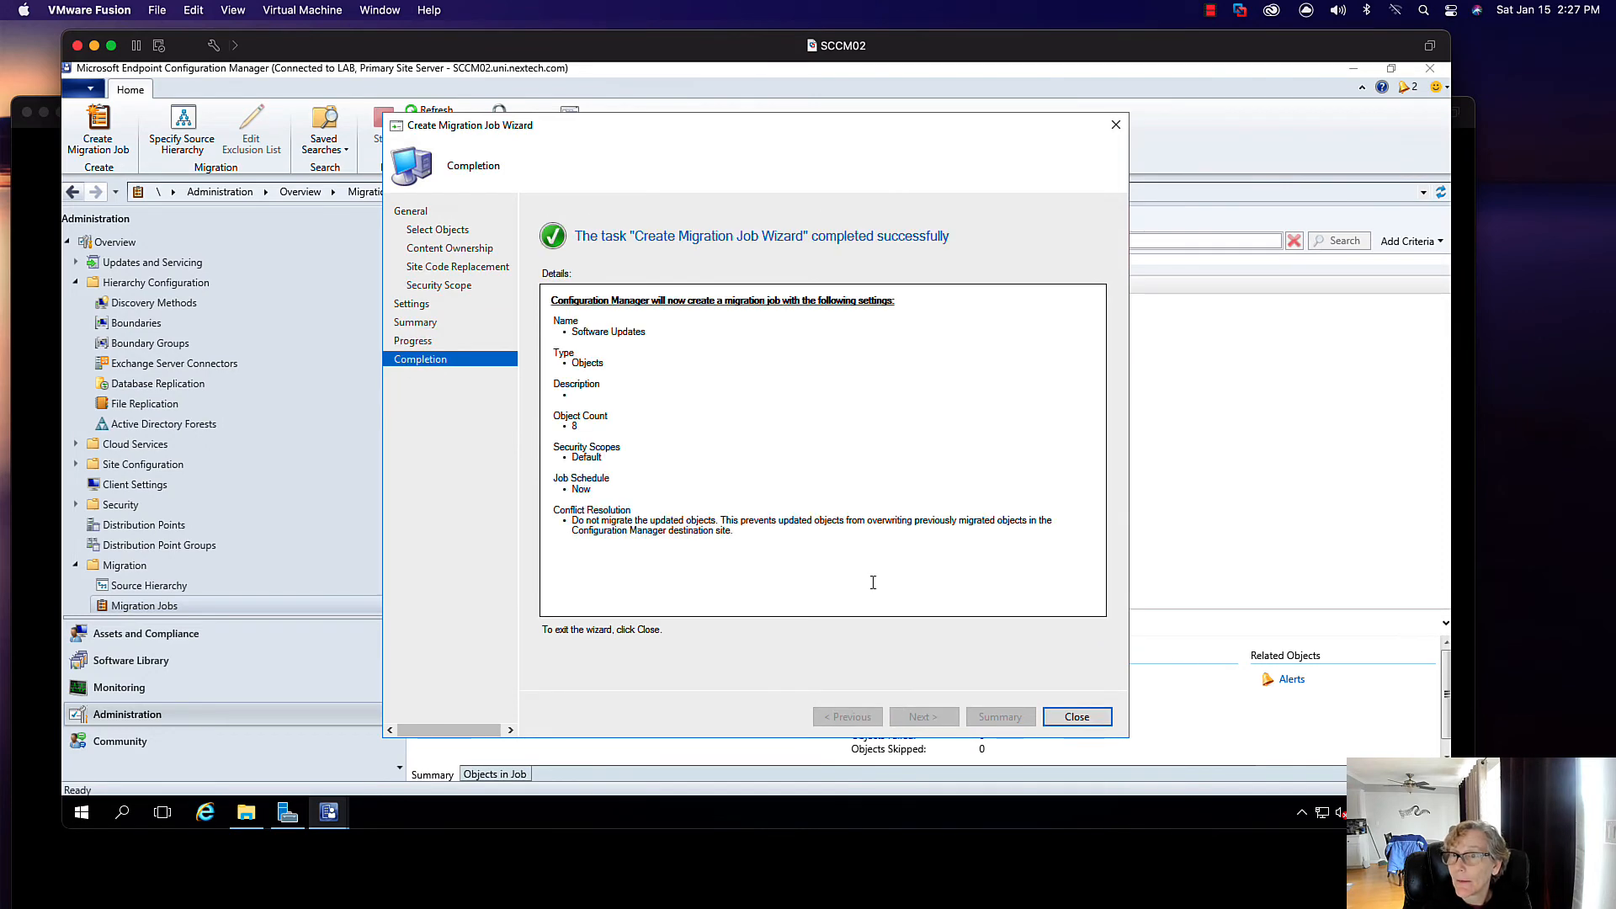
{"action": "left_click", "coordinate": [1070, 722]}
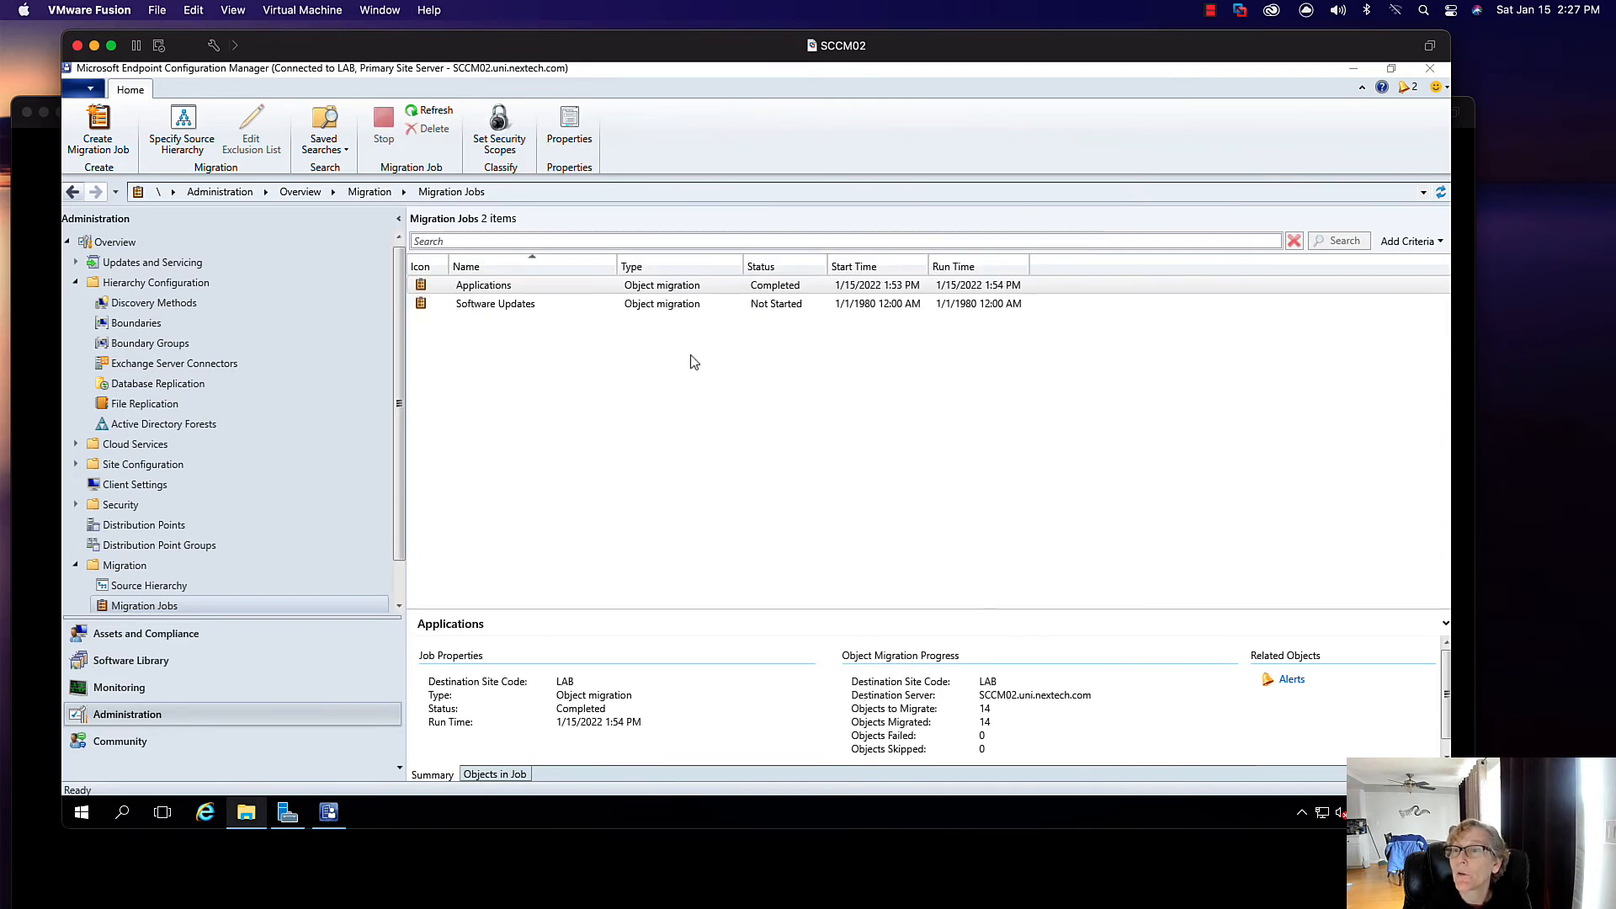
- Check the Software Updates job migrated 8 objects, then view Software Update Groups
{"action": "left_click", "coordinate": [572, 306]}
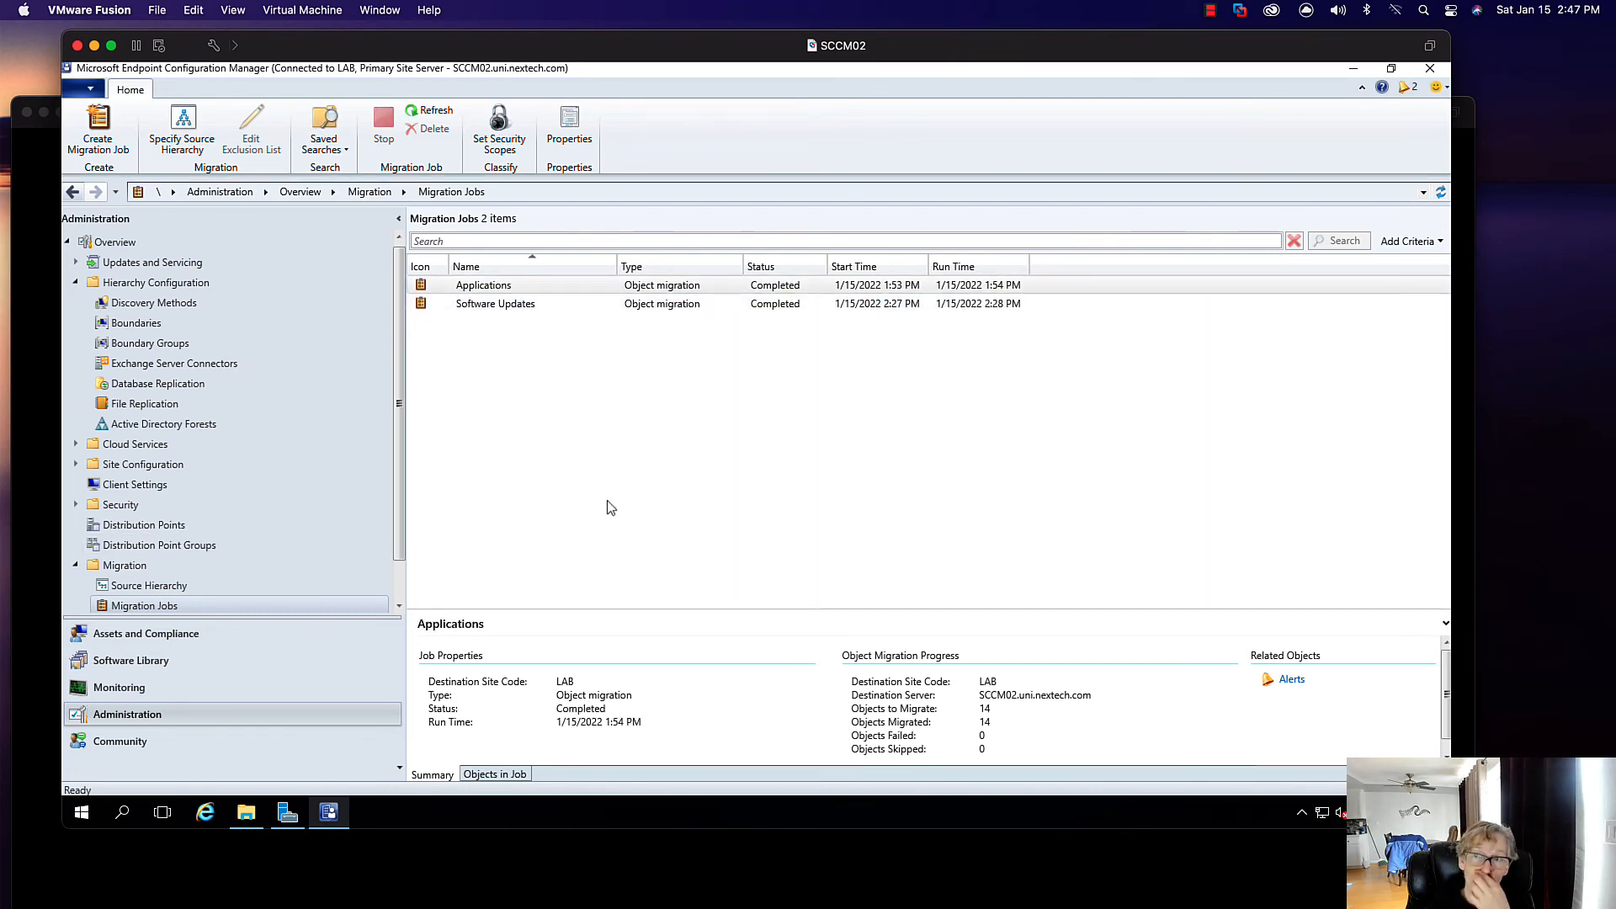
{"action": "left_click", "coordinate": [602, 308]}
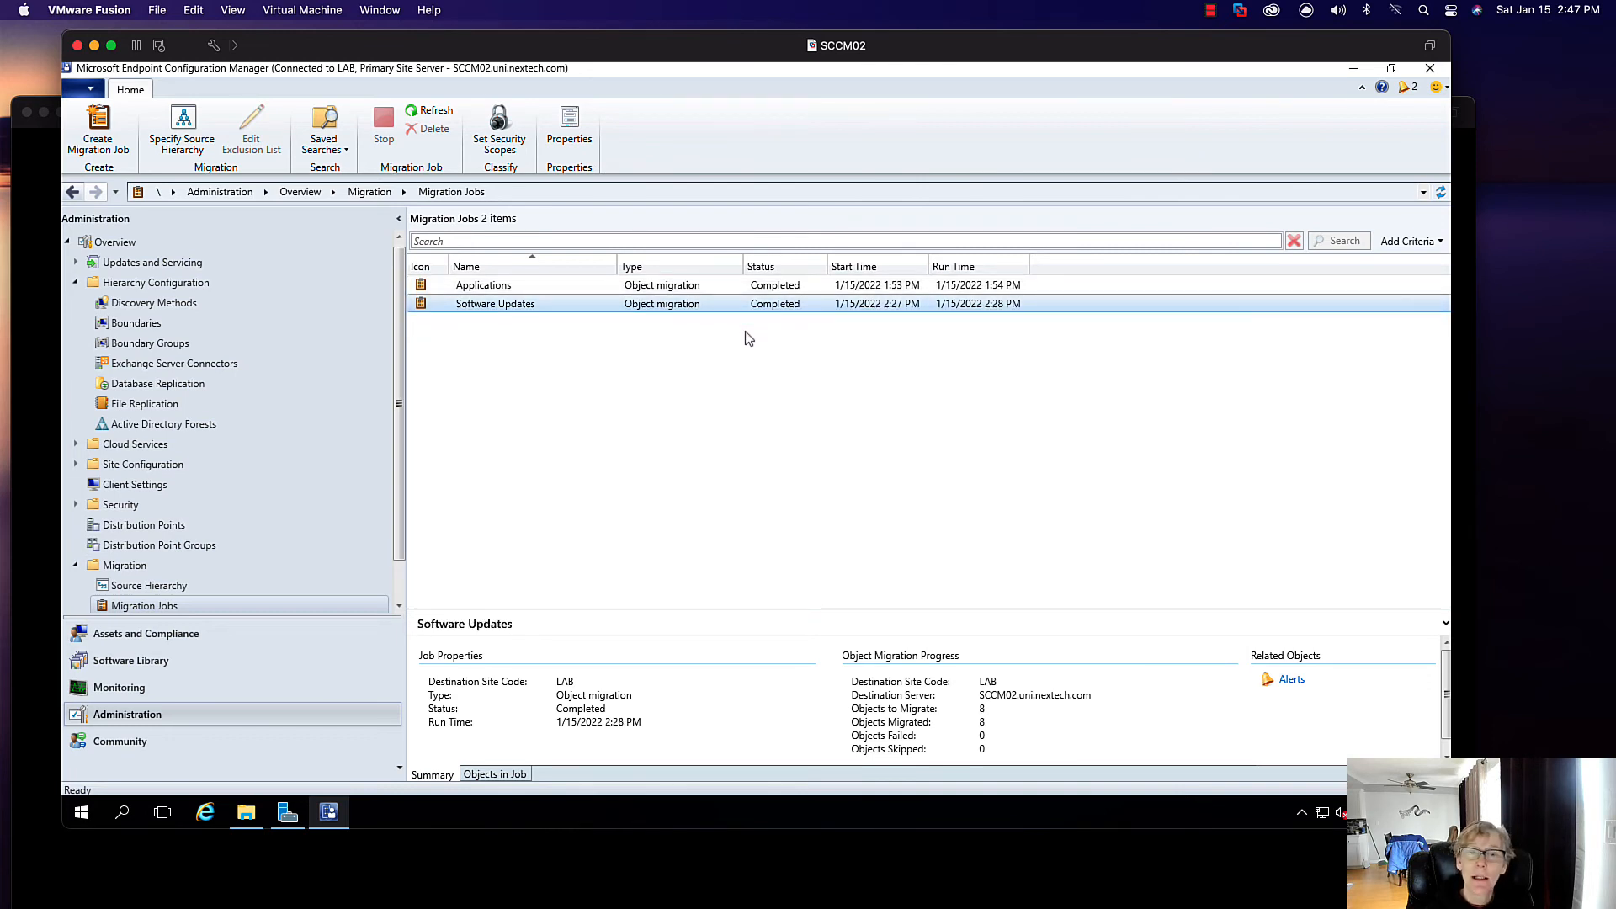
{"action": "left_click", "coordinate": [133, 662]}
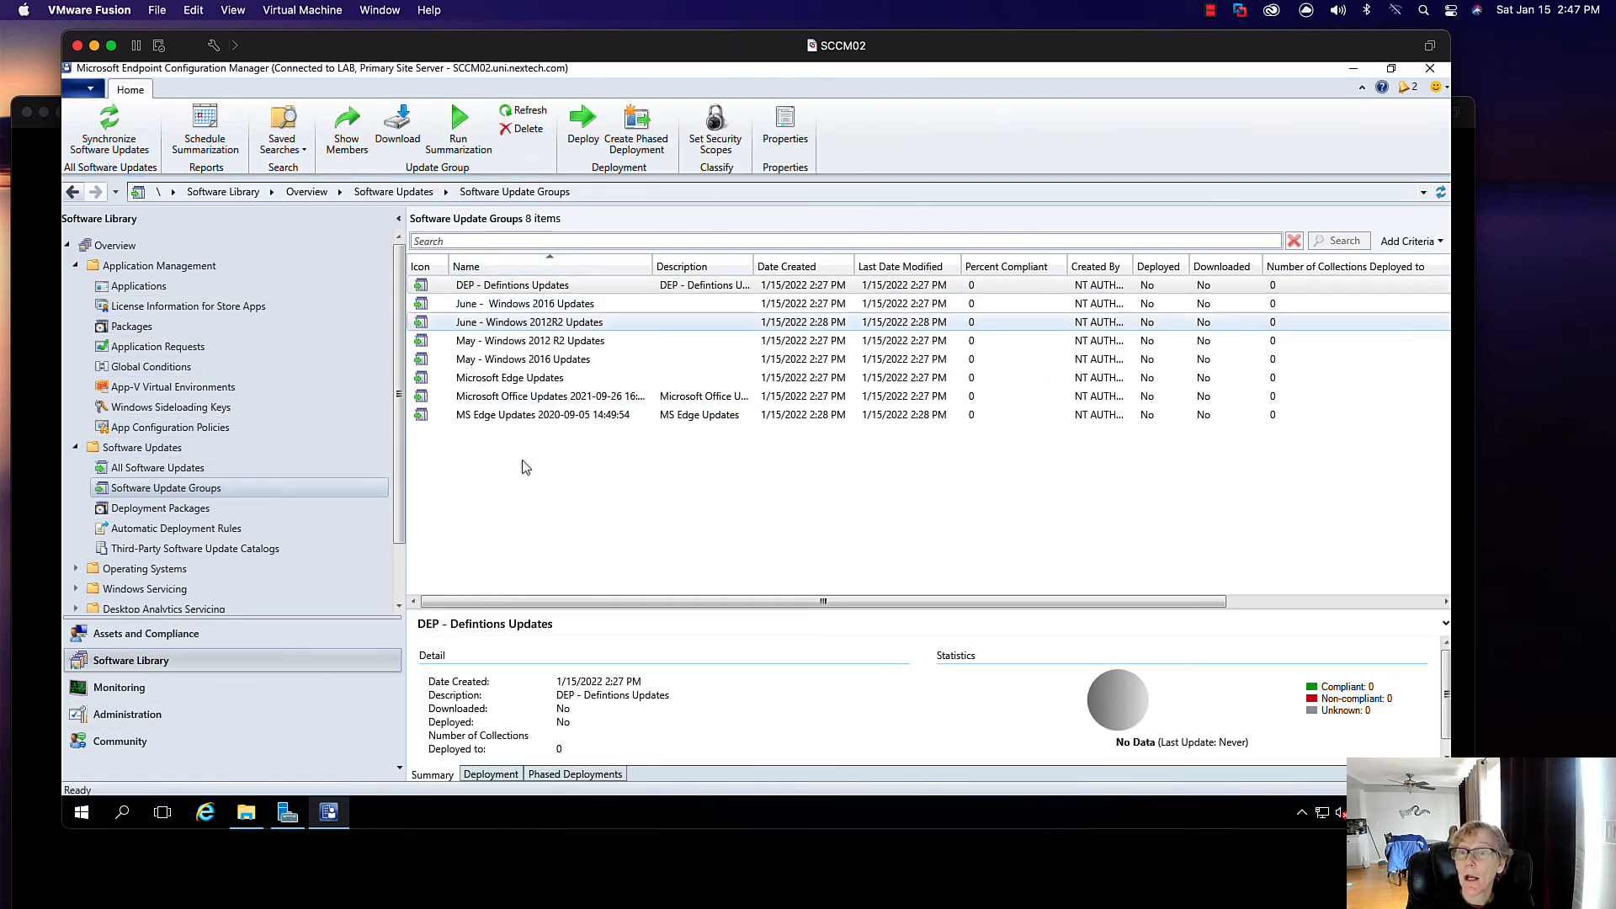
- Create the Software Update Deployment Packages migration job covering all eight deployment packages
{"action": "left_click", "coordinate": [495, 775]}
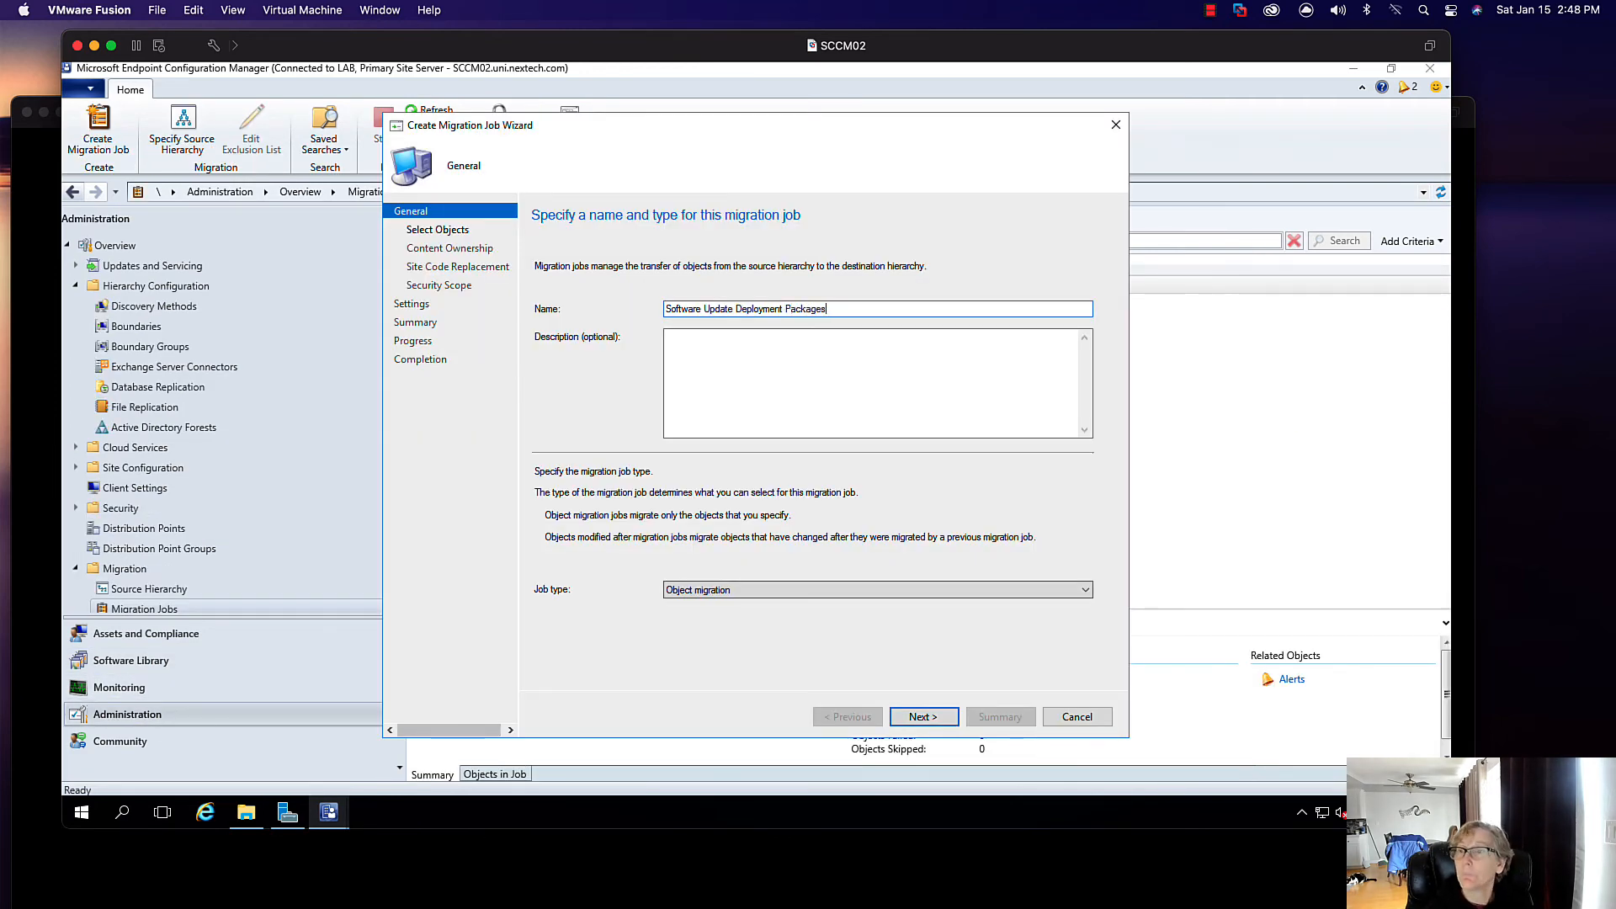
{"action": "left_click", "coordinate": [924, 717]}
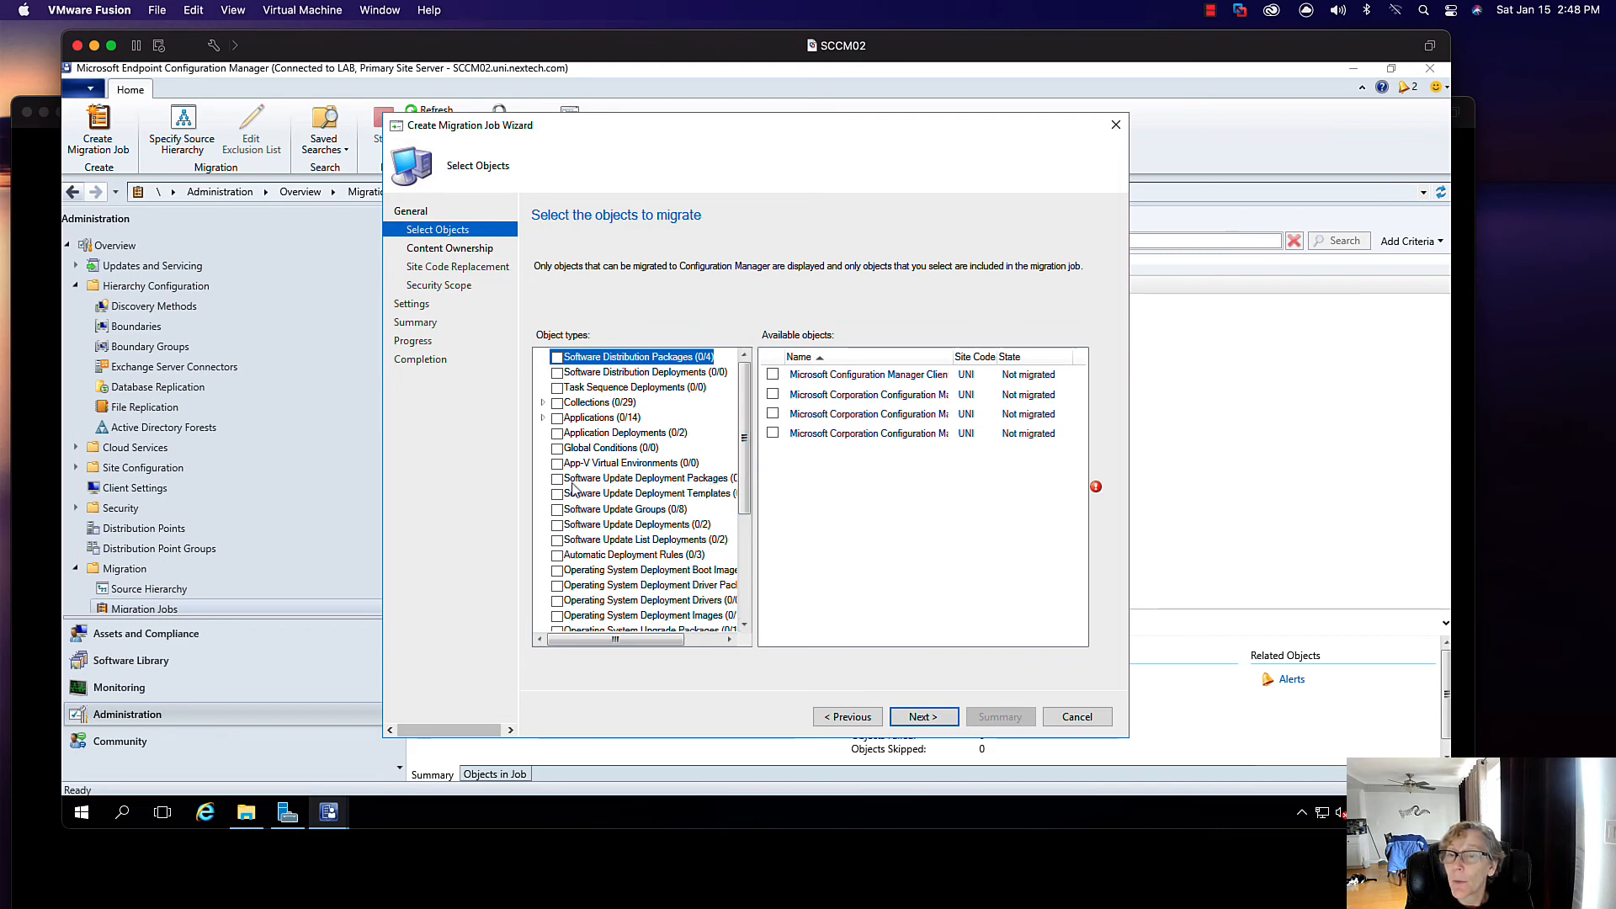
{"action": "mouse_move", "coordinate": [613, 638]}
{"action": "left_mouse_down"}
{"action": "mouse_move", "coordinate": [635, 637]}
{"action": "mouse_move", "coordinate": [600, 639]}
{"action": "left_mouse_up"}
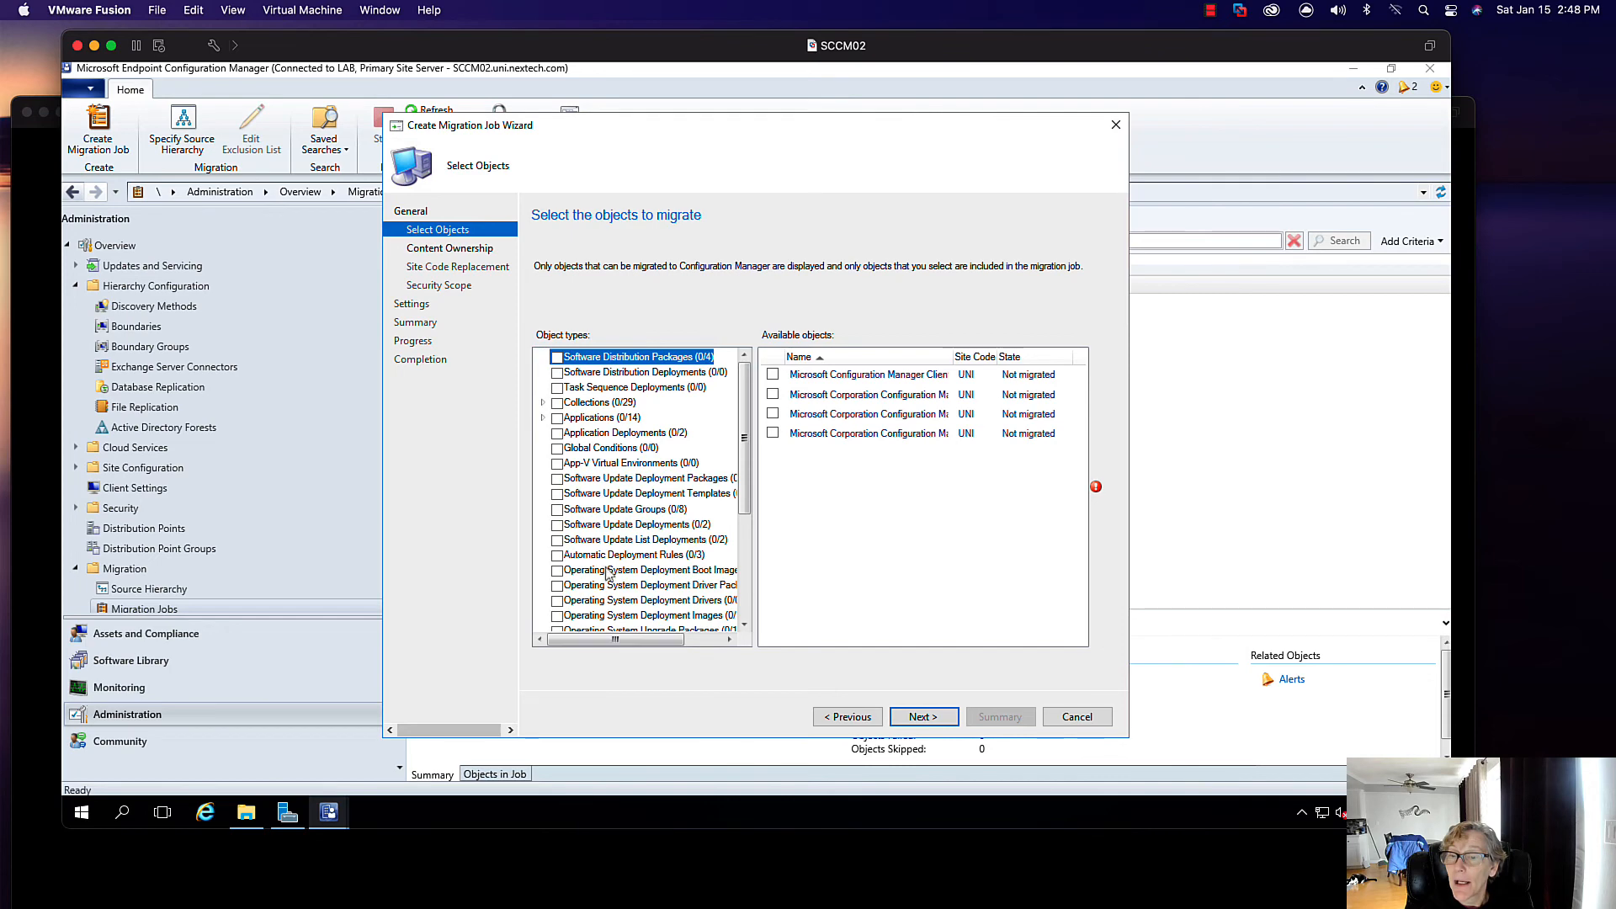
{"action": "left_click", "coordinate": [558, 479]}
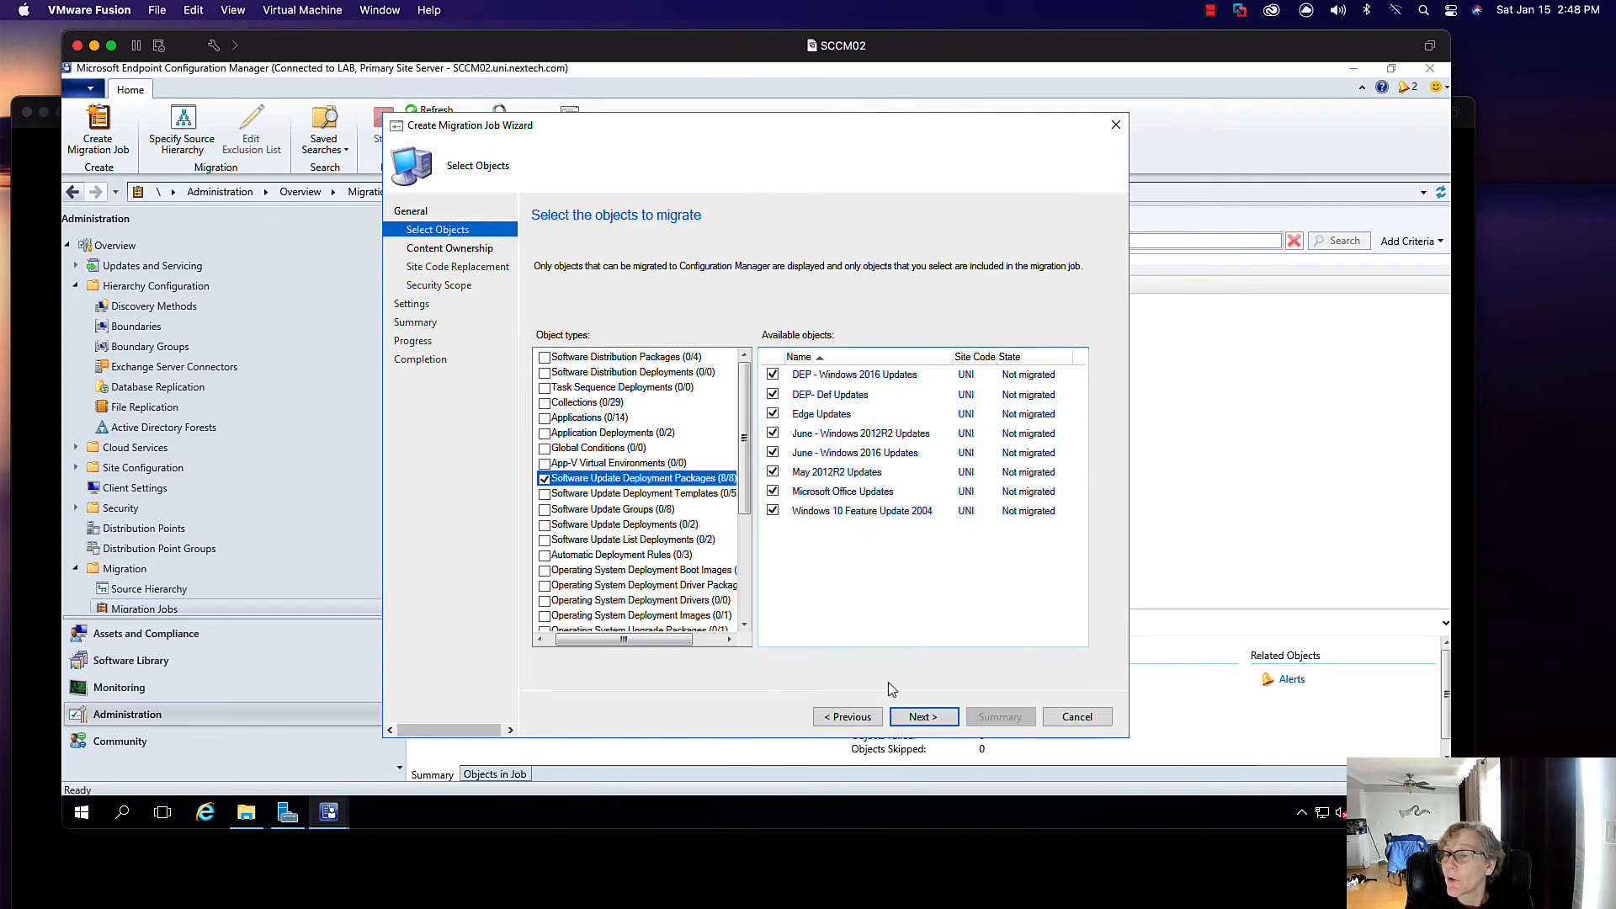
{"action": "left_click", "coordinate": [929, 723]}
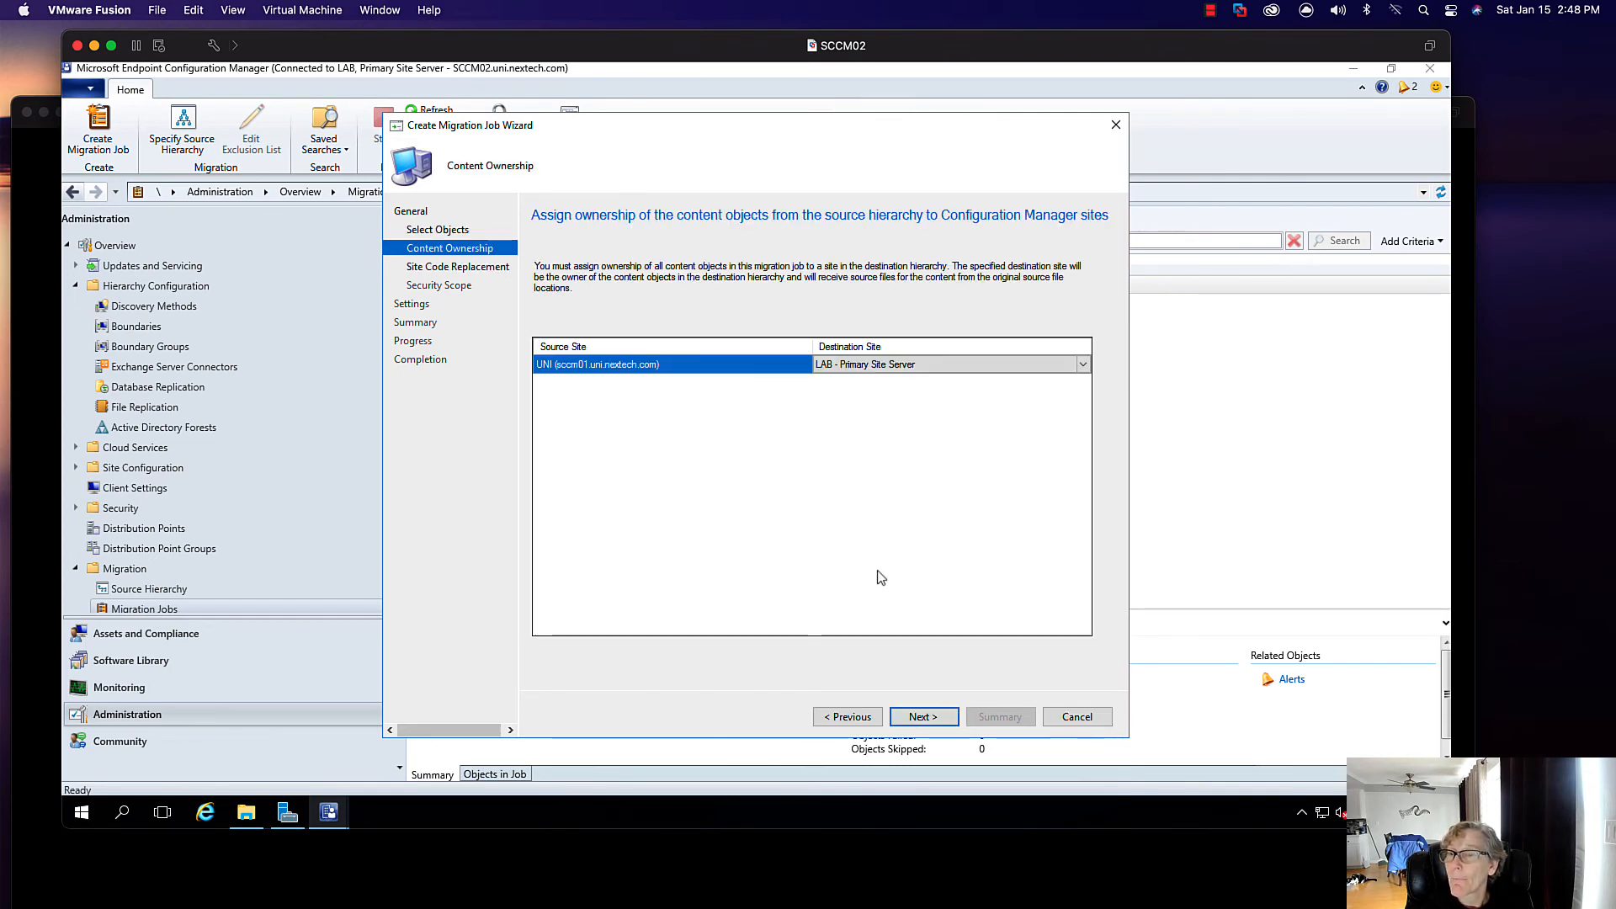
{"action": "left_click", "coordinate": [922, 716]}
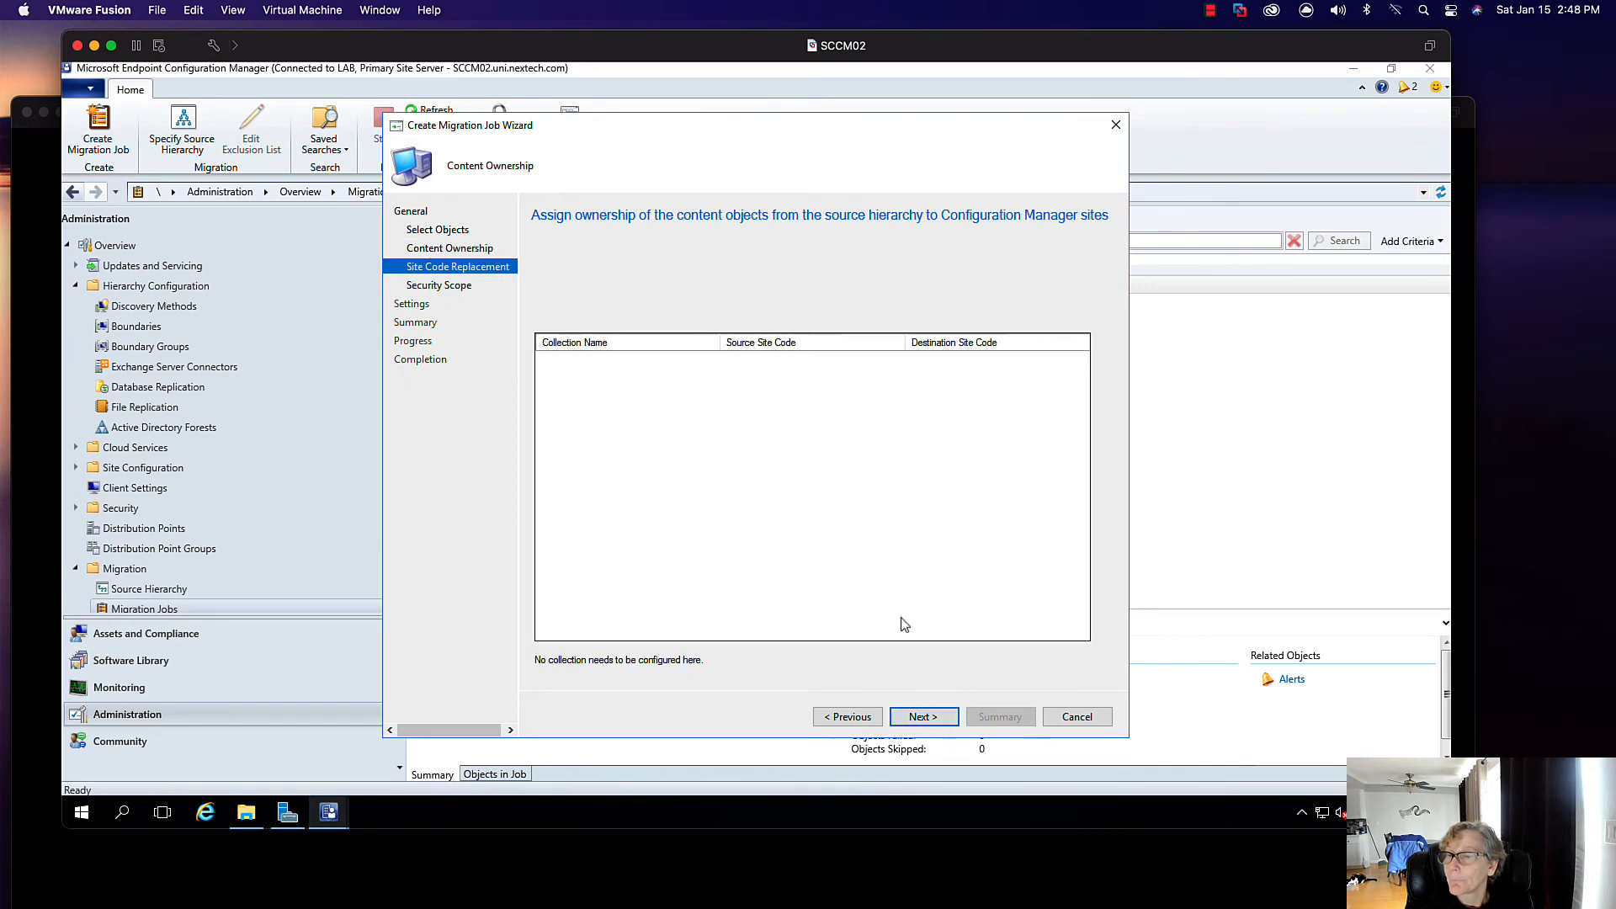
{"action": "left_click", "coordinate": [934, 717]}
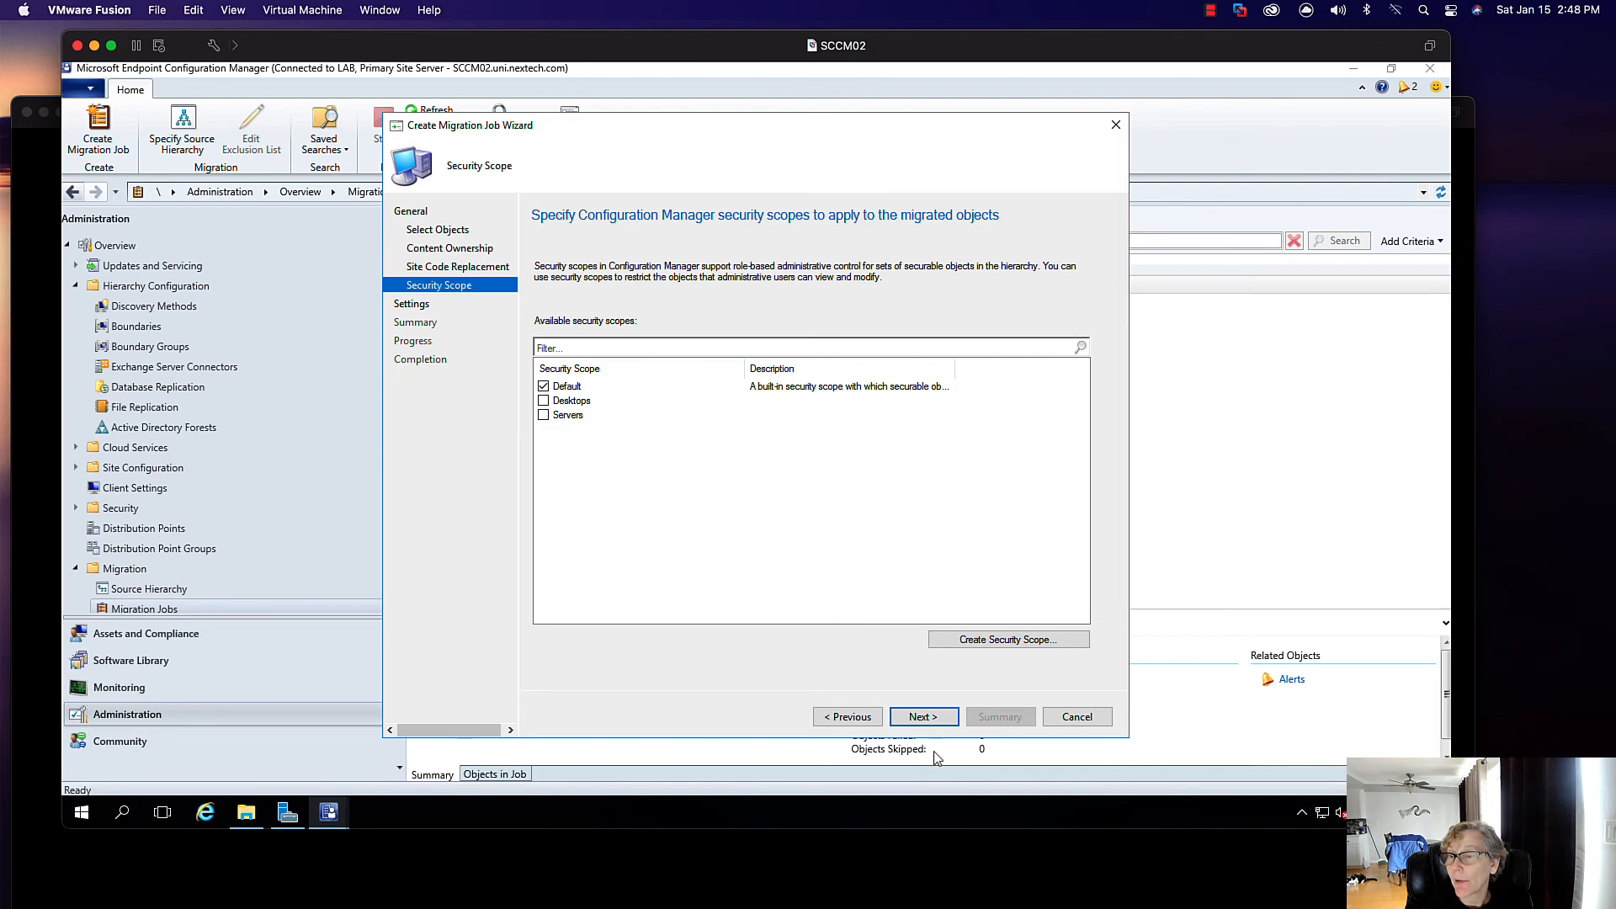
{"action": "left_click", "coordinate": [922, 717]}
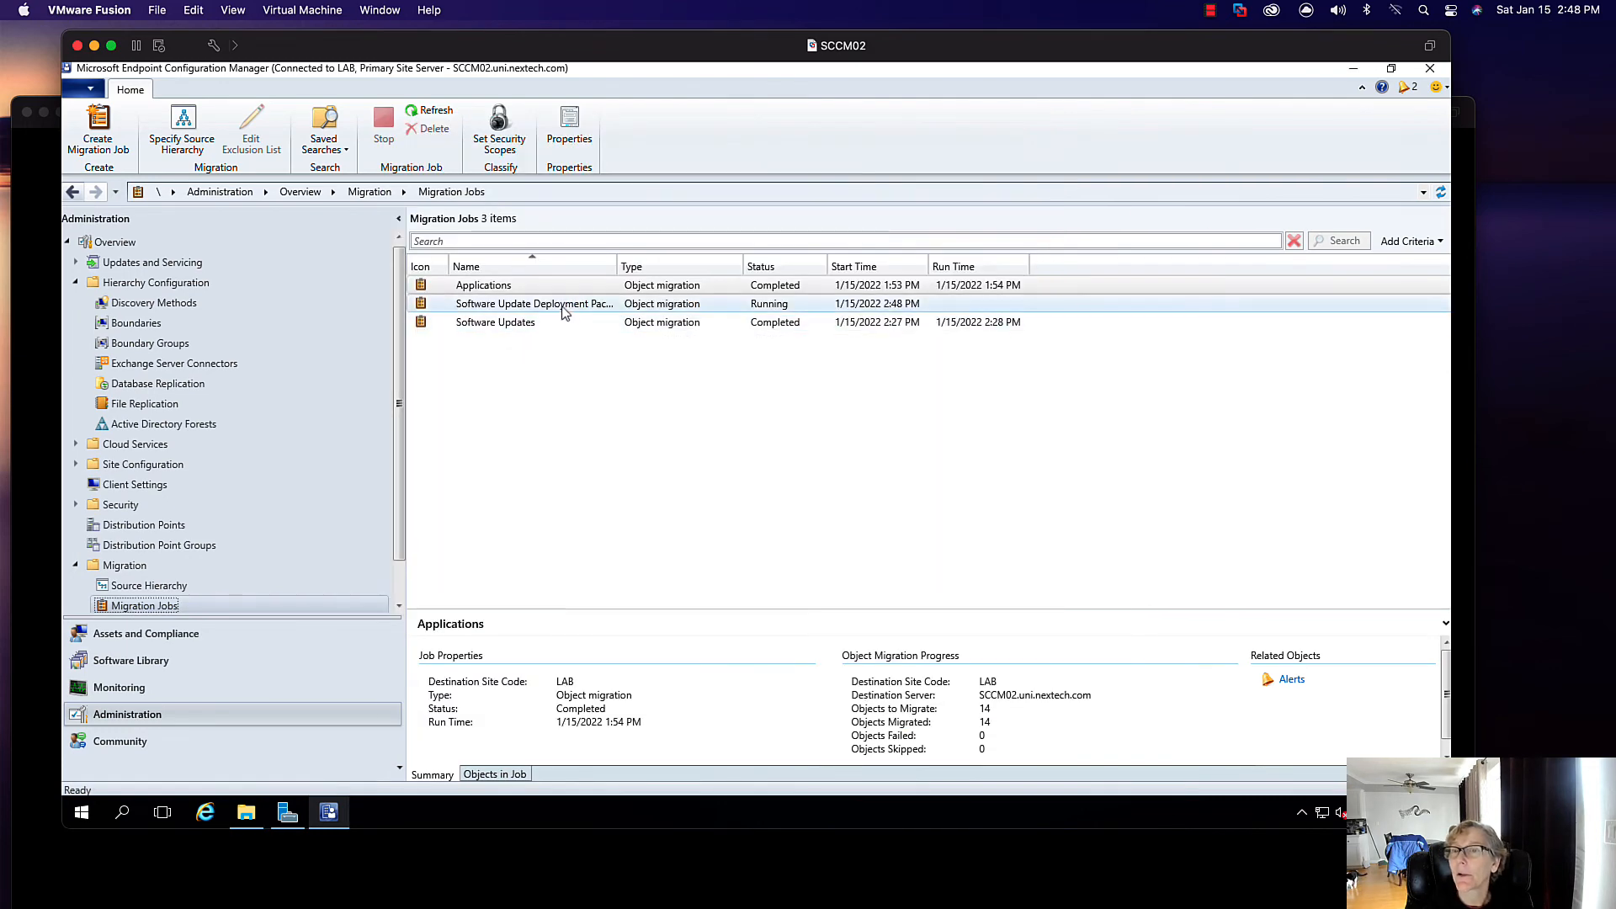
- Widen the Name column and confirm the package job completed with 8 of 8 objects
{"action": "left_click", "coordinate": [567, 306]}
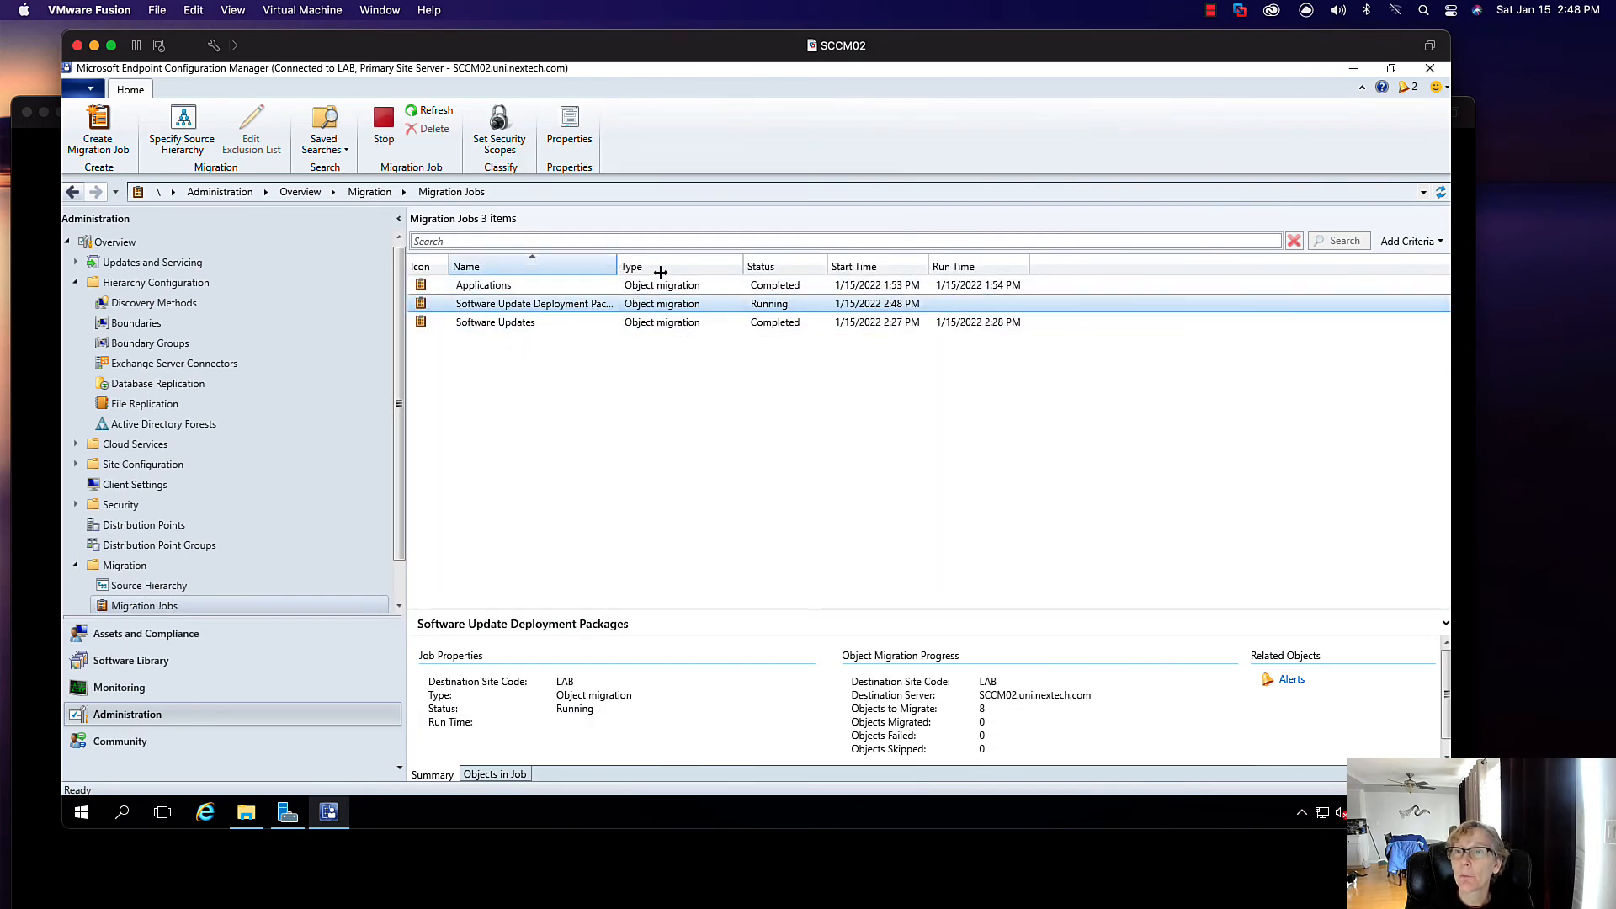
{"action": "left_click_drag", "start_coordinate": [648, 269], "coordinate": [660, 269]}
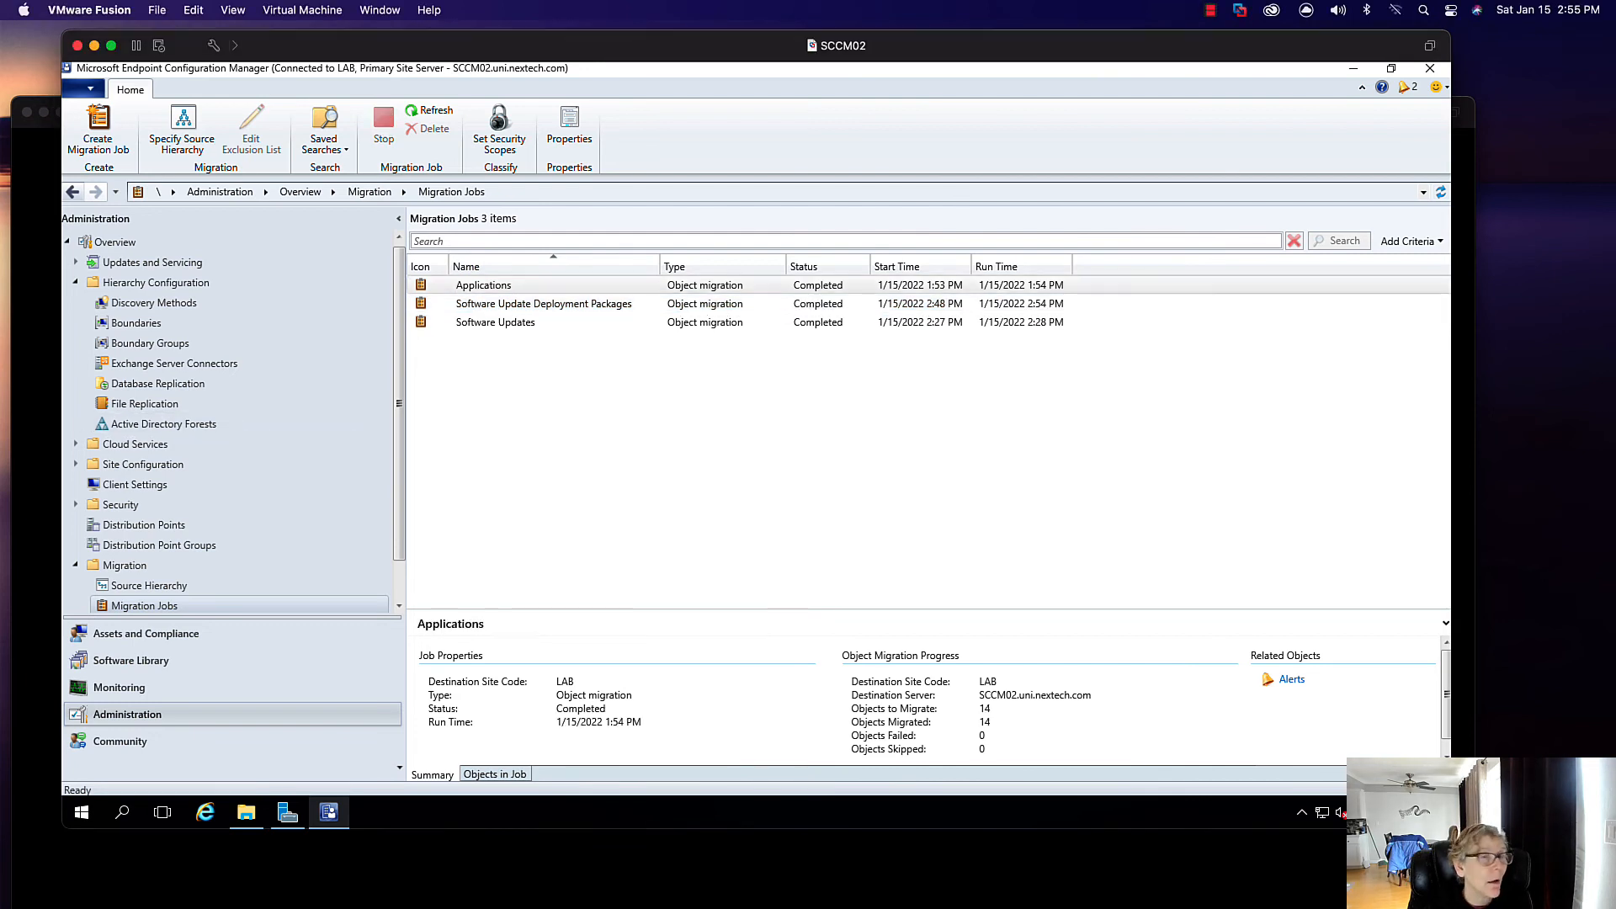
{"action": "left_click", "coordinate": [741, 304]}
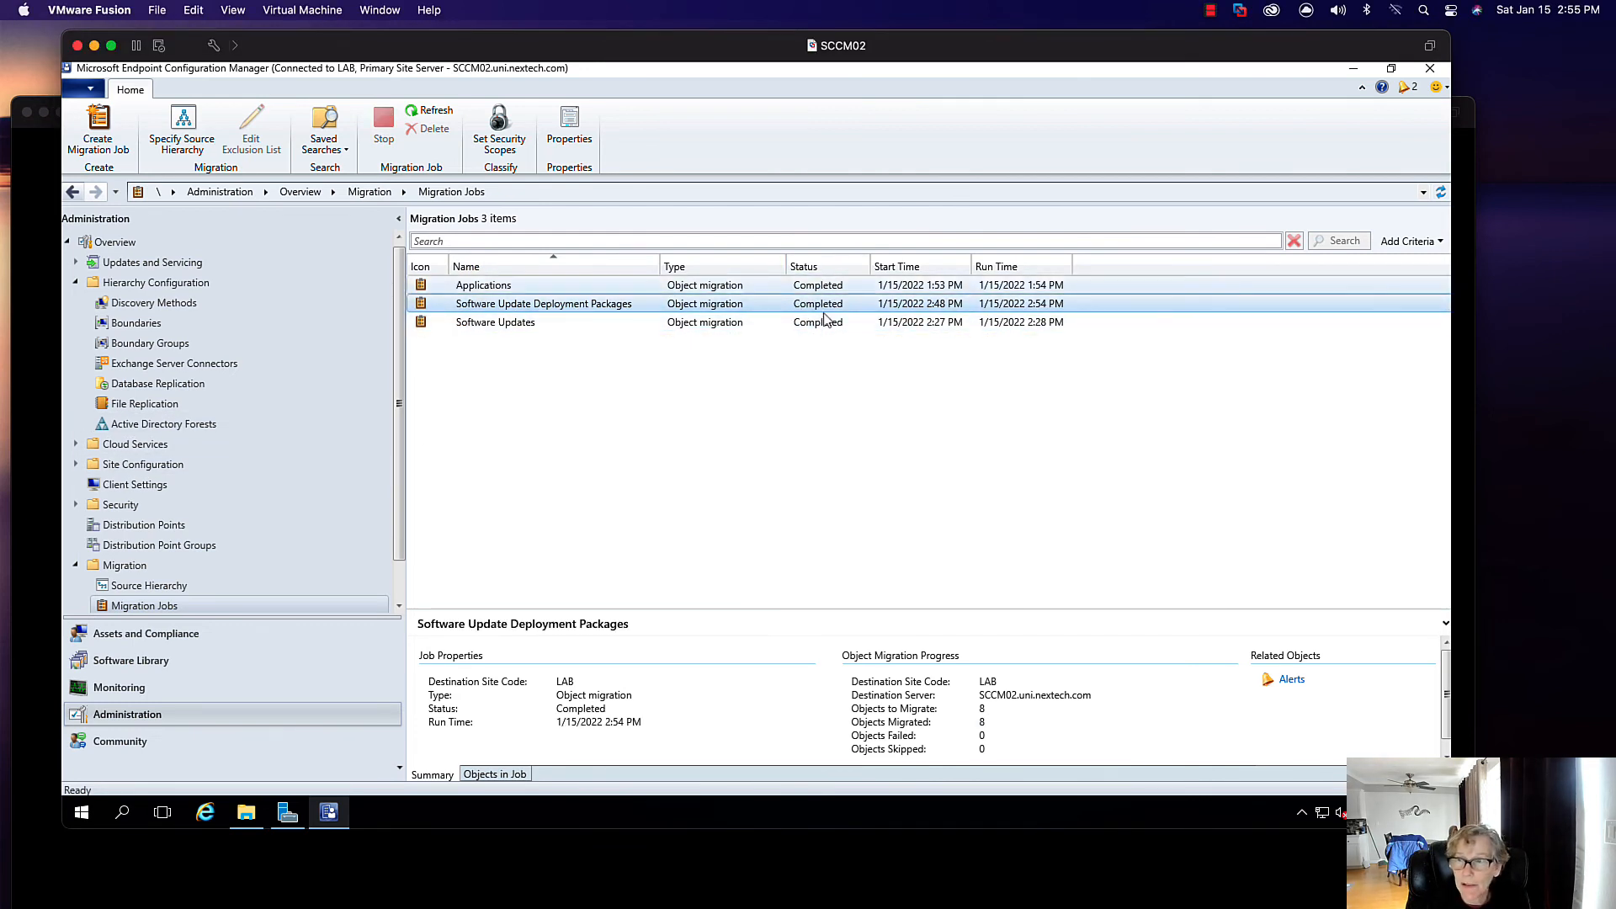
- List the migrated Deployment Packages and view DEP - Windows 2016 Updates properties
{"action": "left_click", "coordinate": [126, 660]}
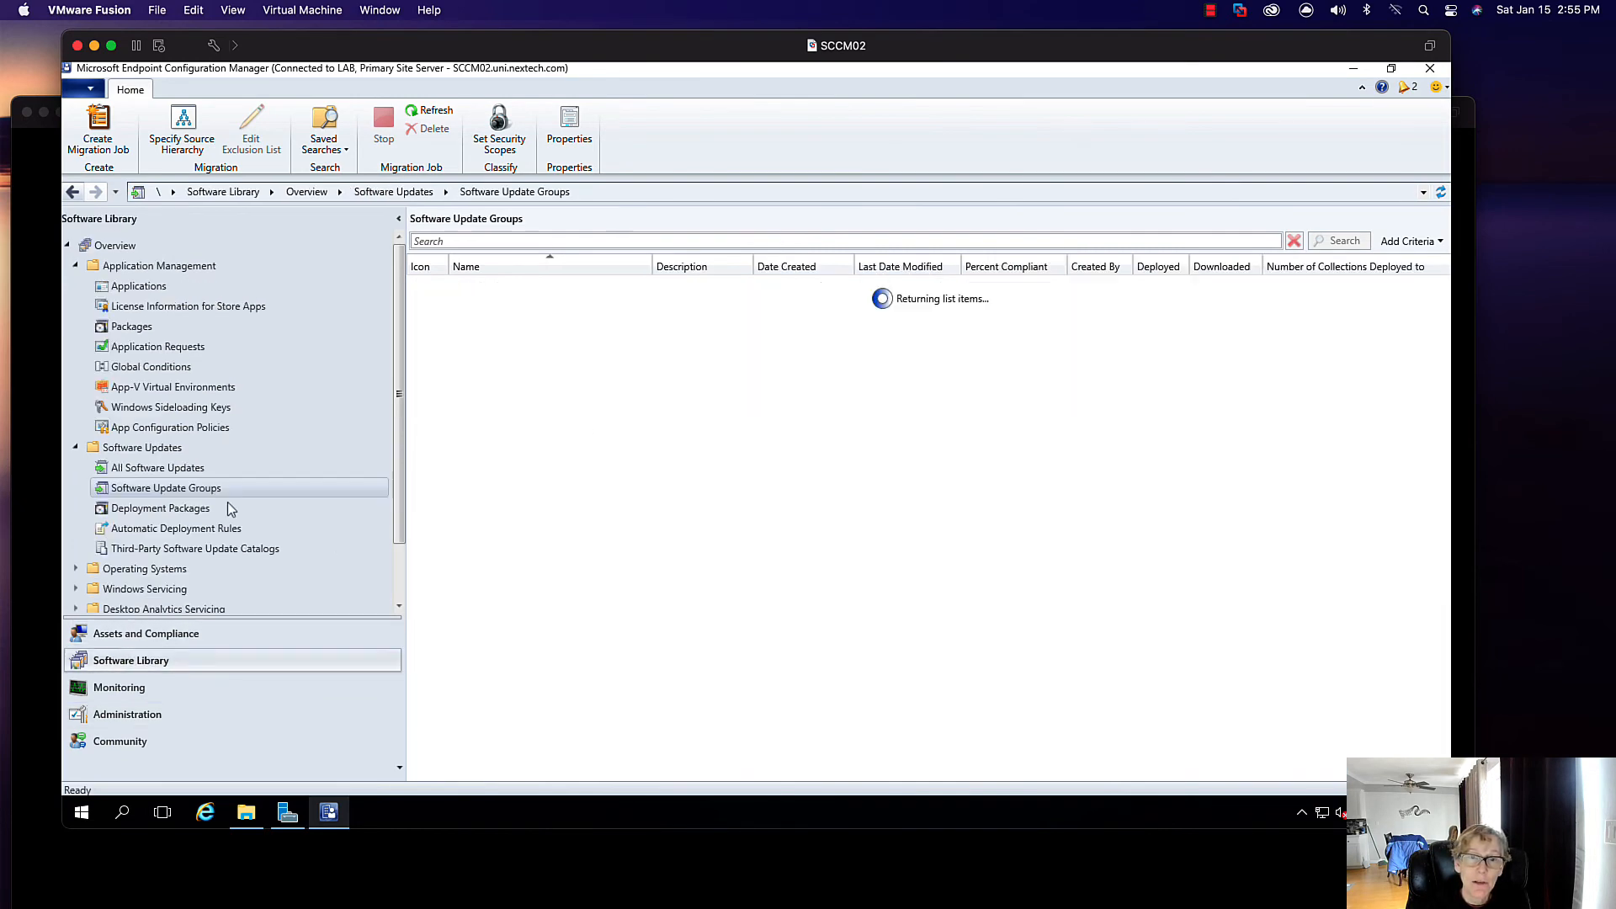
{"action": "left_click", "coordinate": [181, 509]}
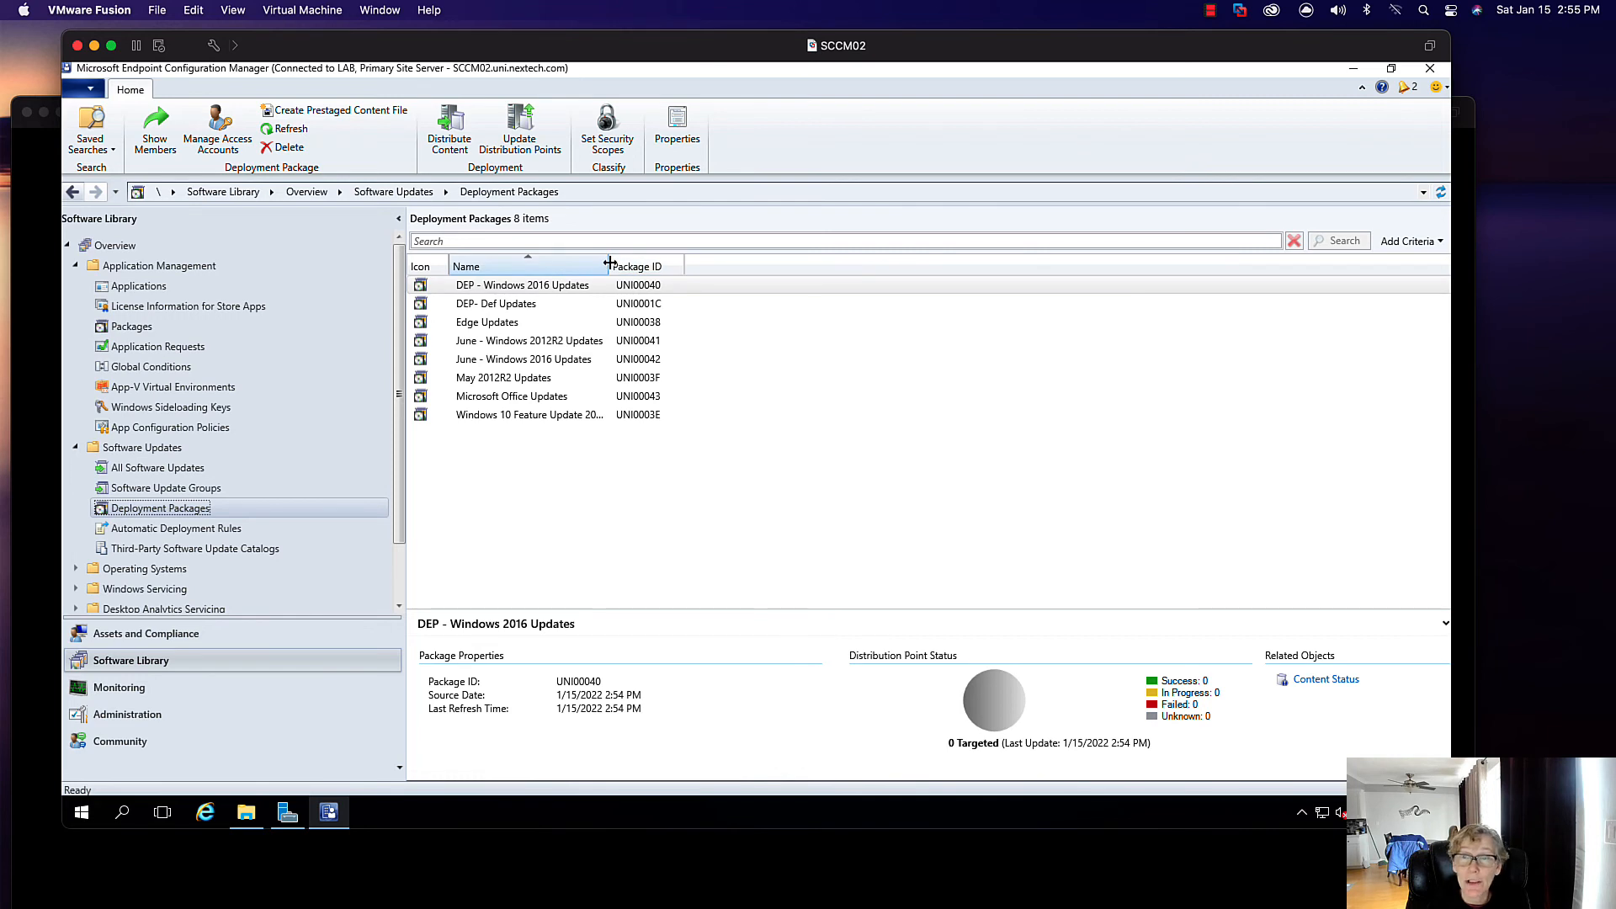
{"action": "left_click_drag", "start_coordinate": [617, 266], "coordinate": [671, 266]}
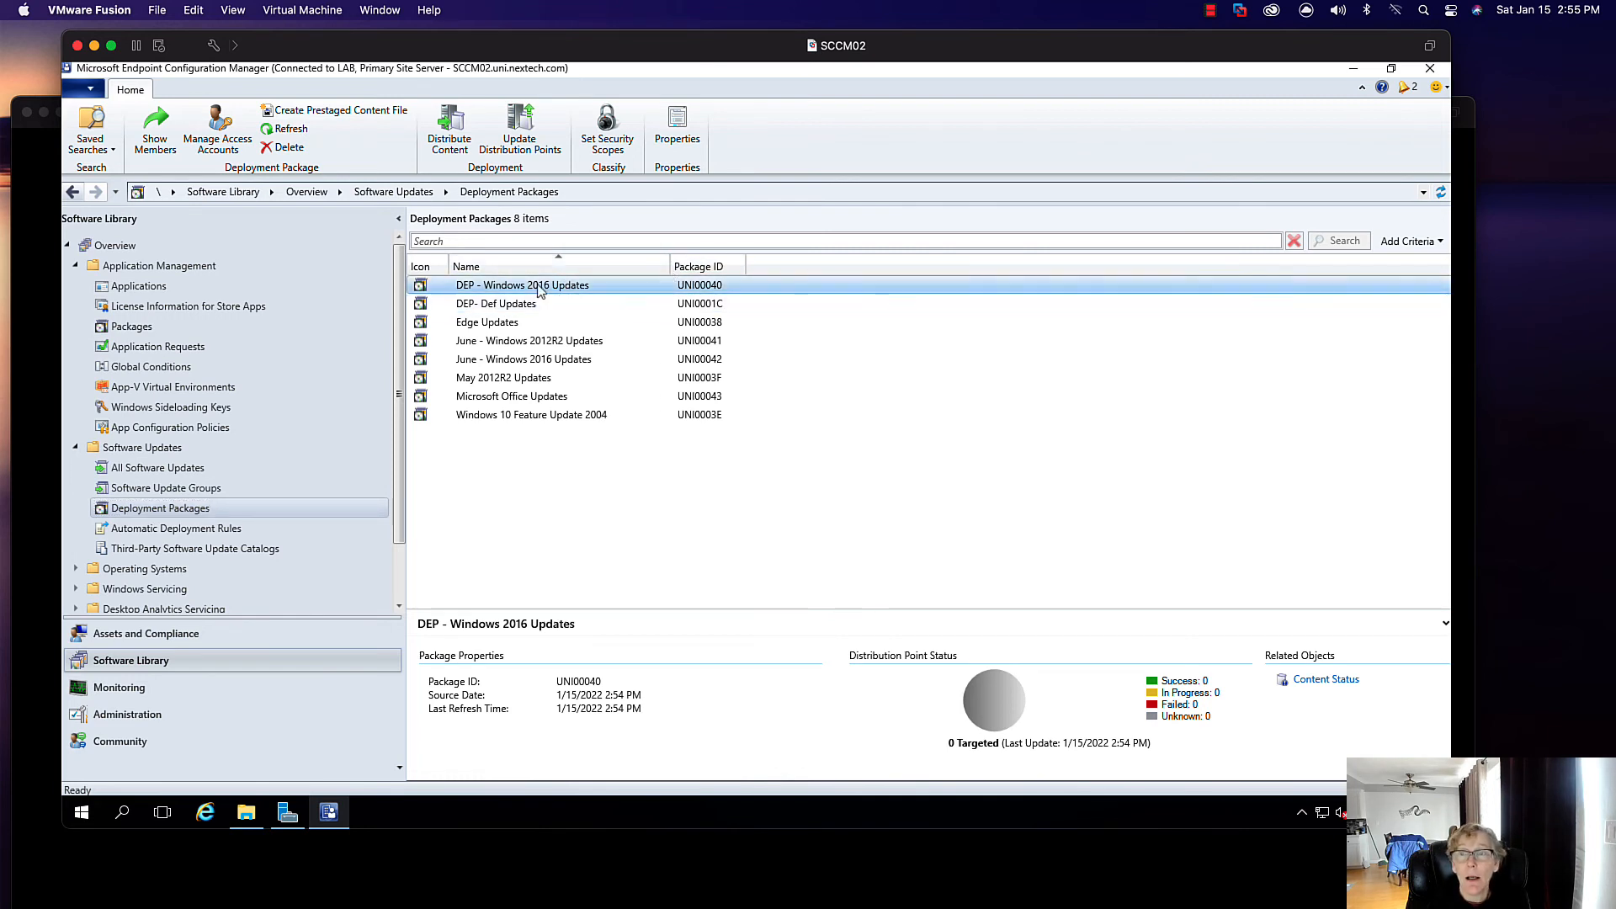
{"action": "right_click", "coordinate": [527, 286]}
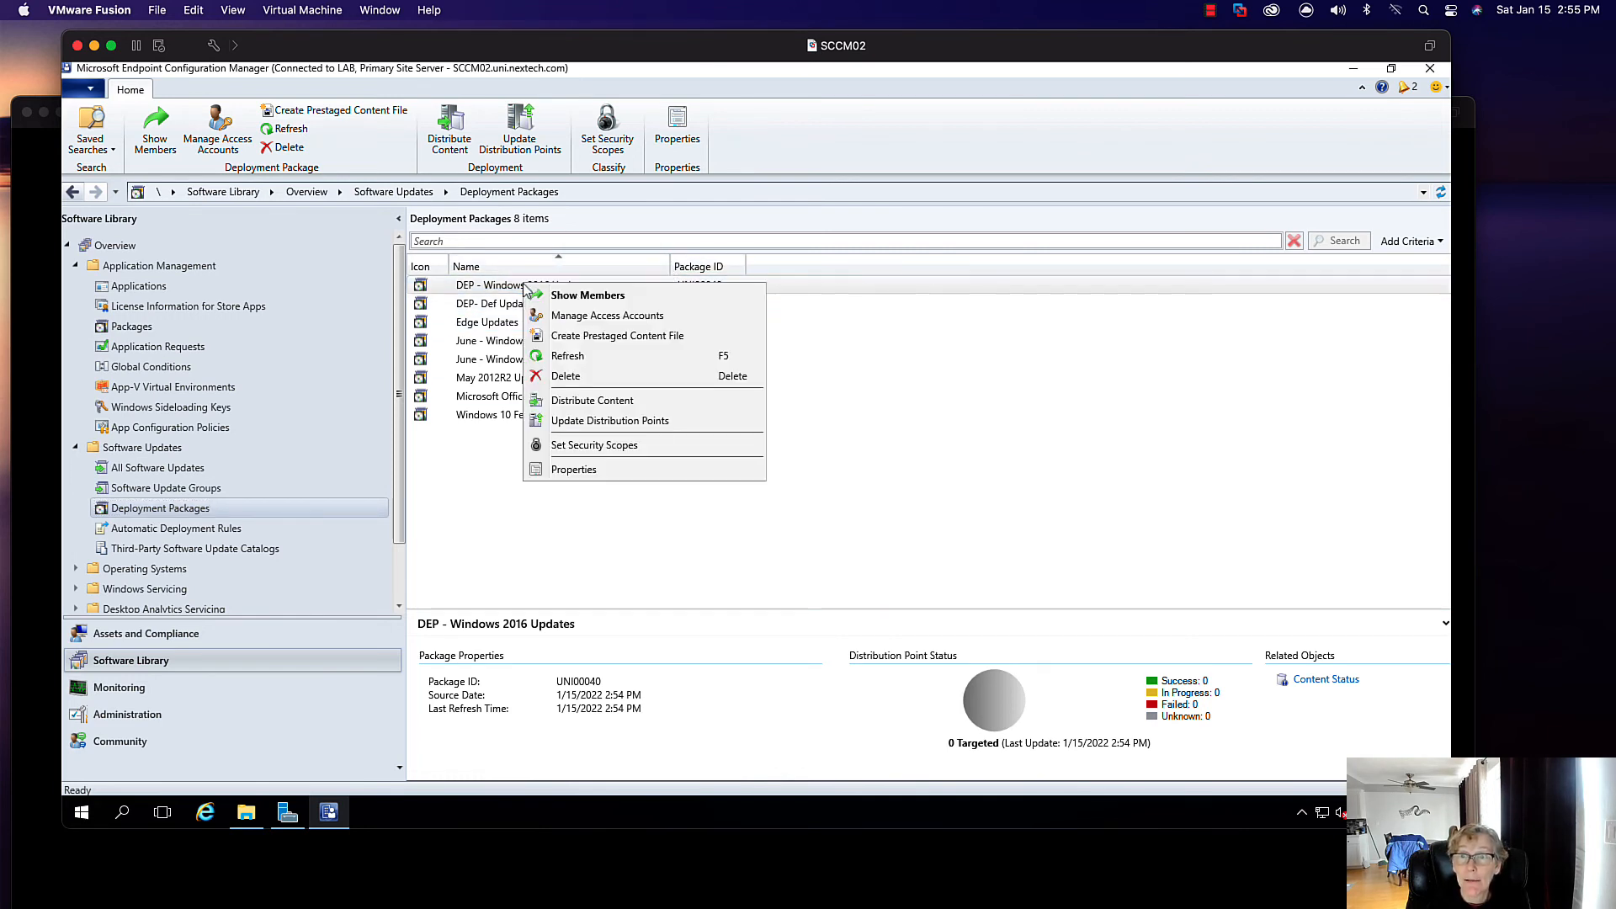
{"action": "left_click", "coordinate": [628, 470]}
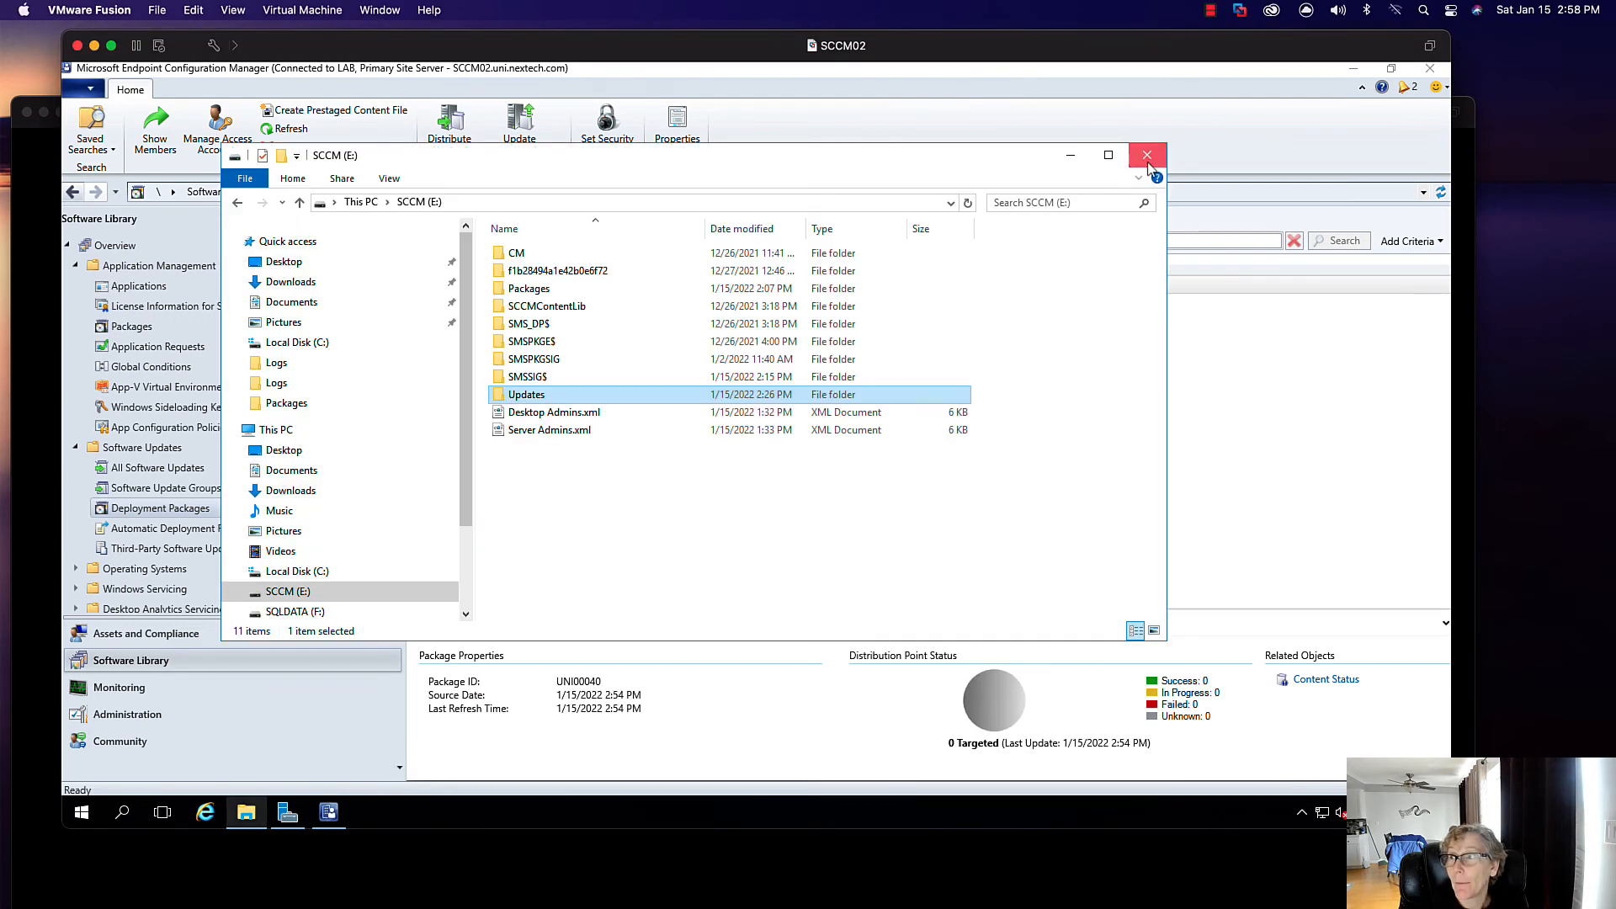
- Change the DEP- Def Updates package source from \\sccm01 to \\sccm02
{"action": "left_click", "coordinate": [1148, 163]}
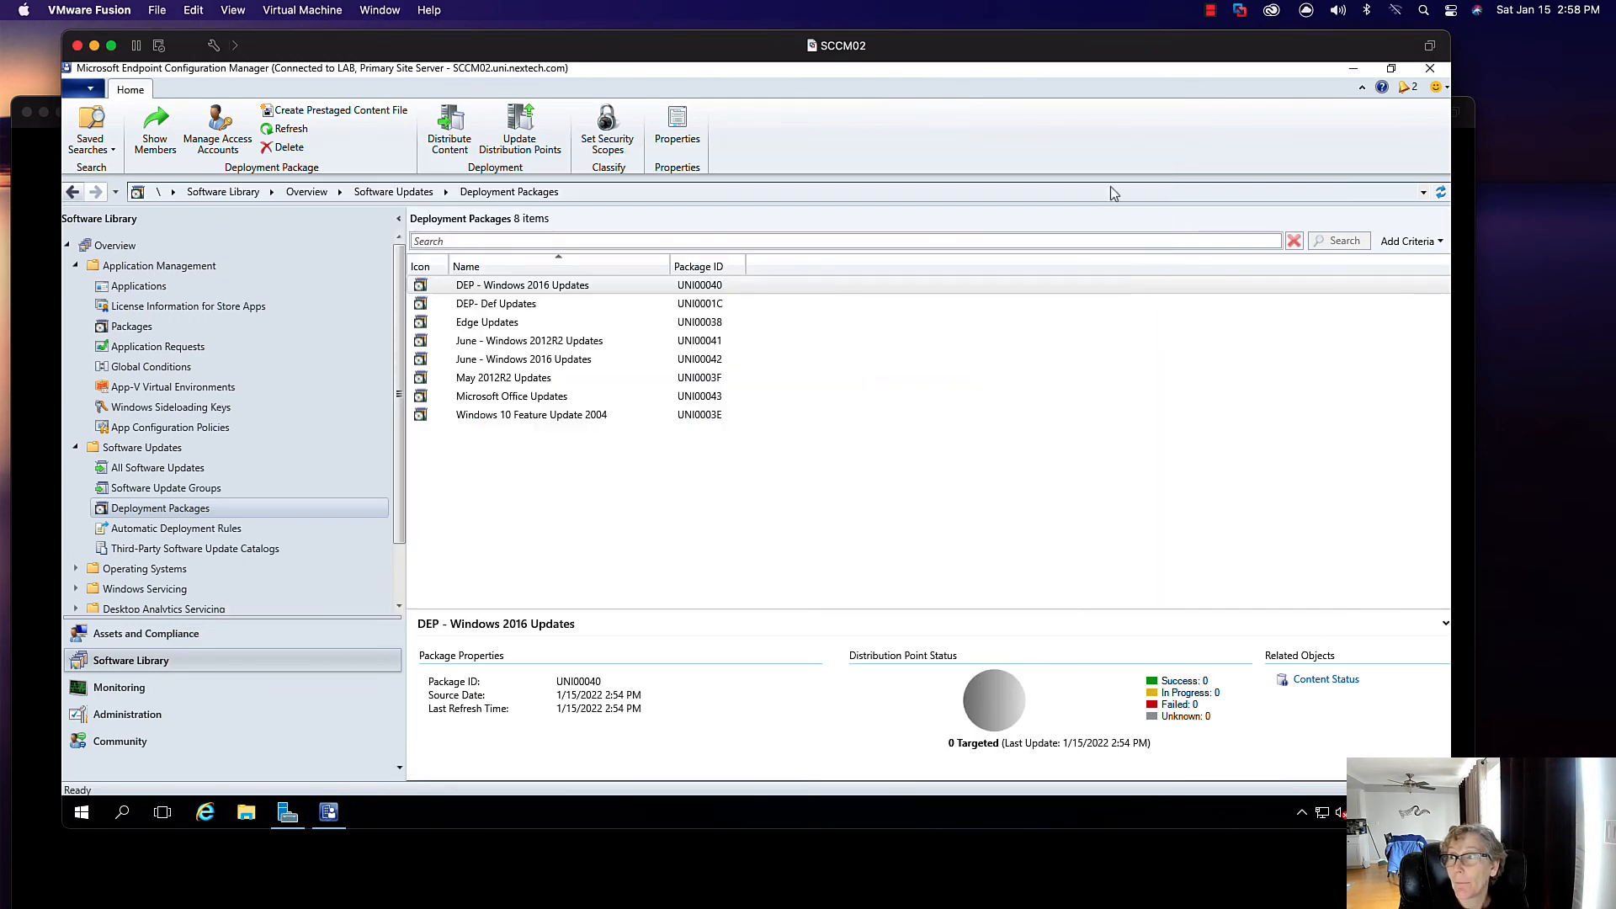
{"action": "left_click", "coordinate": [505, 305]}
{"action": "right_click", "coordinate": [495, 310]}
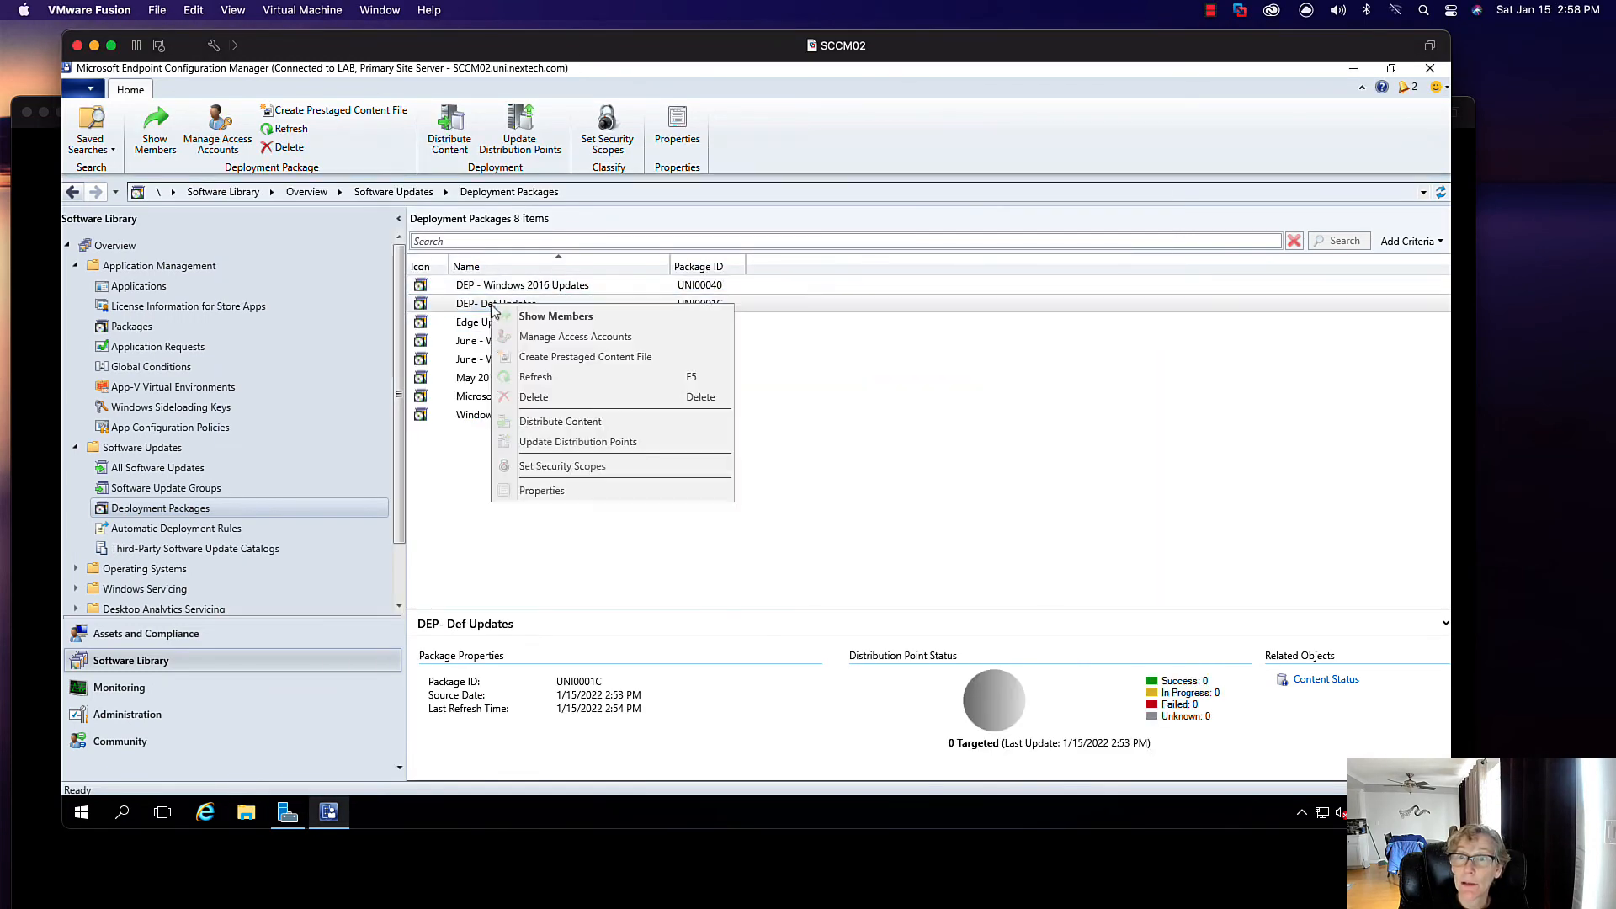
{"action": "left_click", "coordinate": [591, 492]}
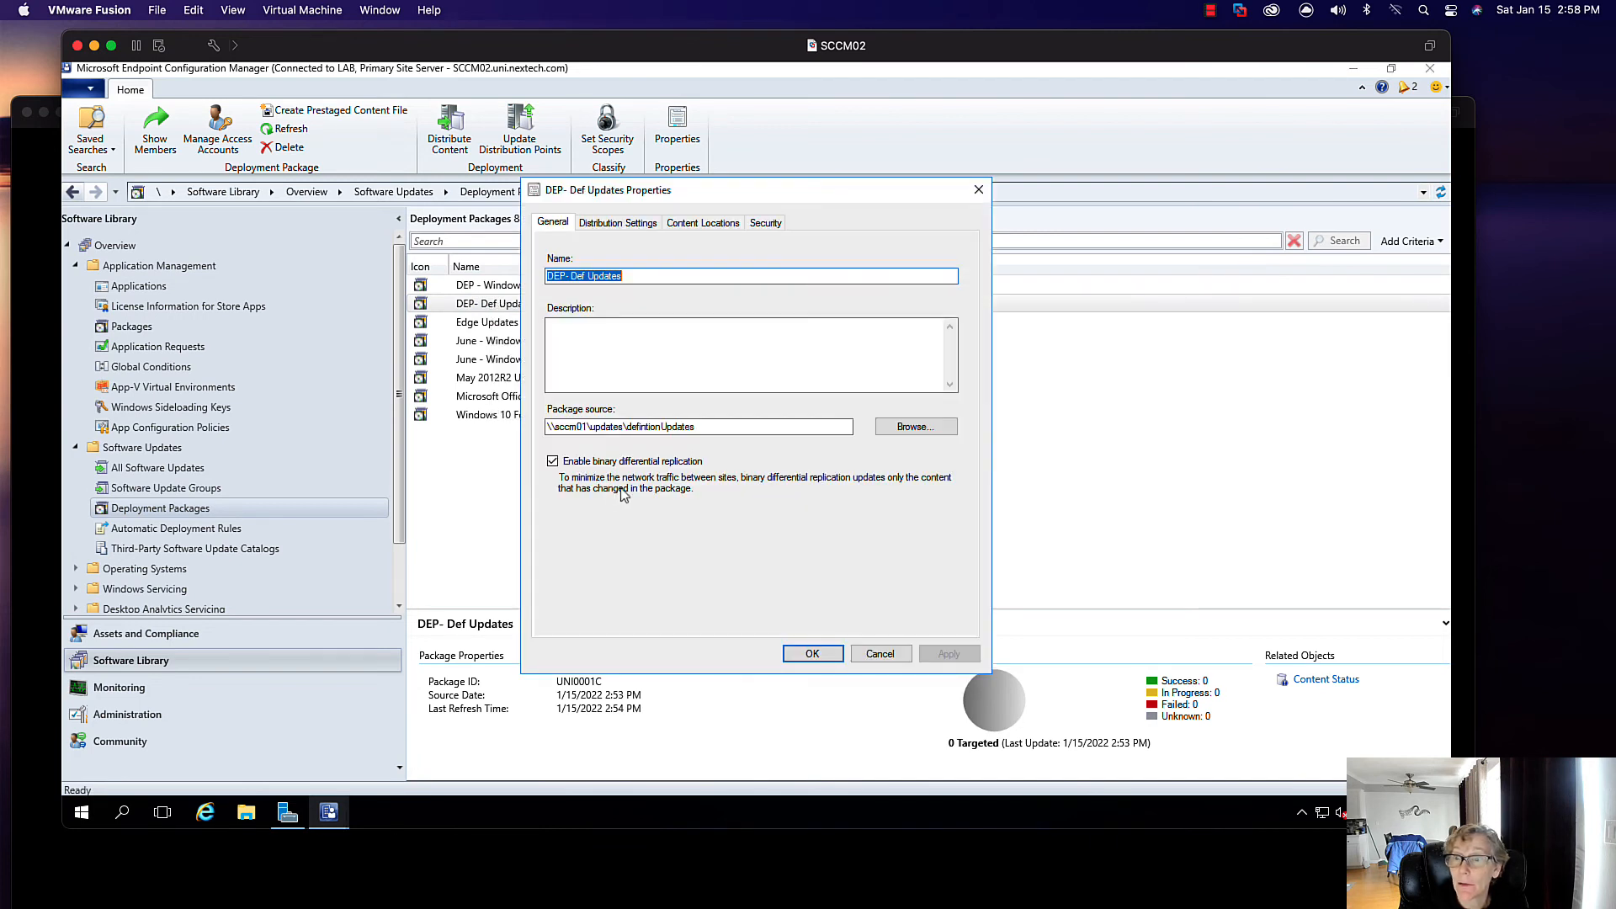
{"action": "left_click", "coordinate": [584, 427]}
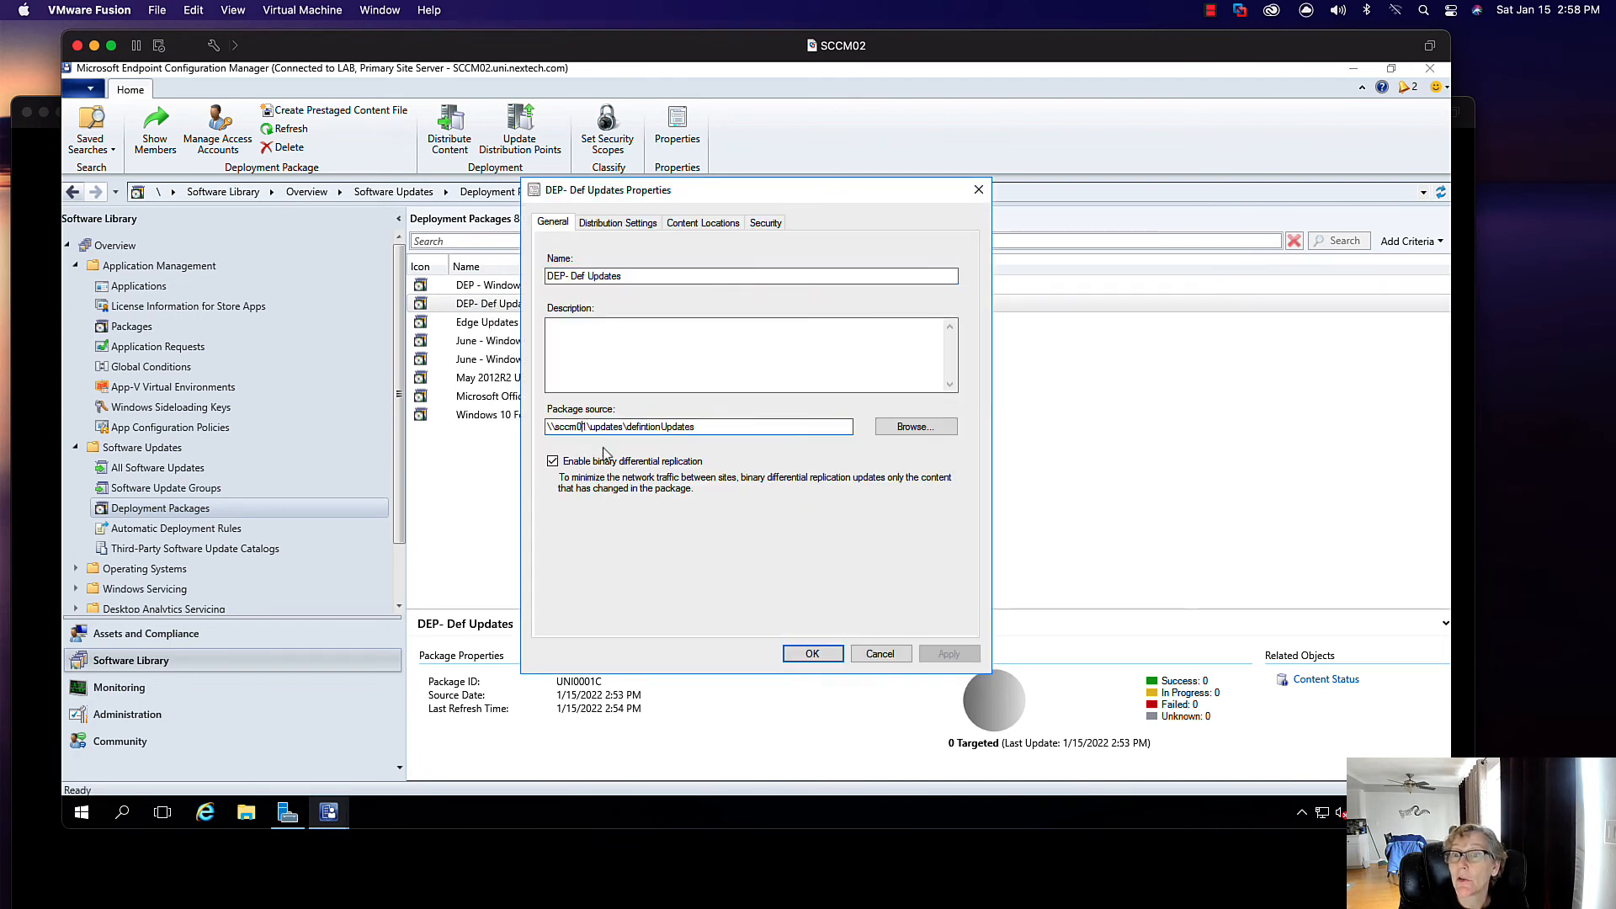
{"action": "key", "text": "BackSpace"}
{"action": "type", "text": "2"}
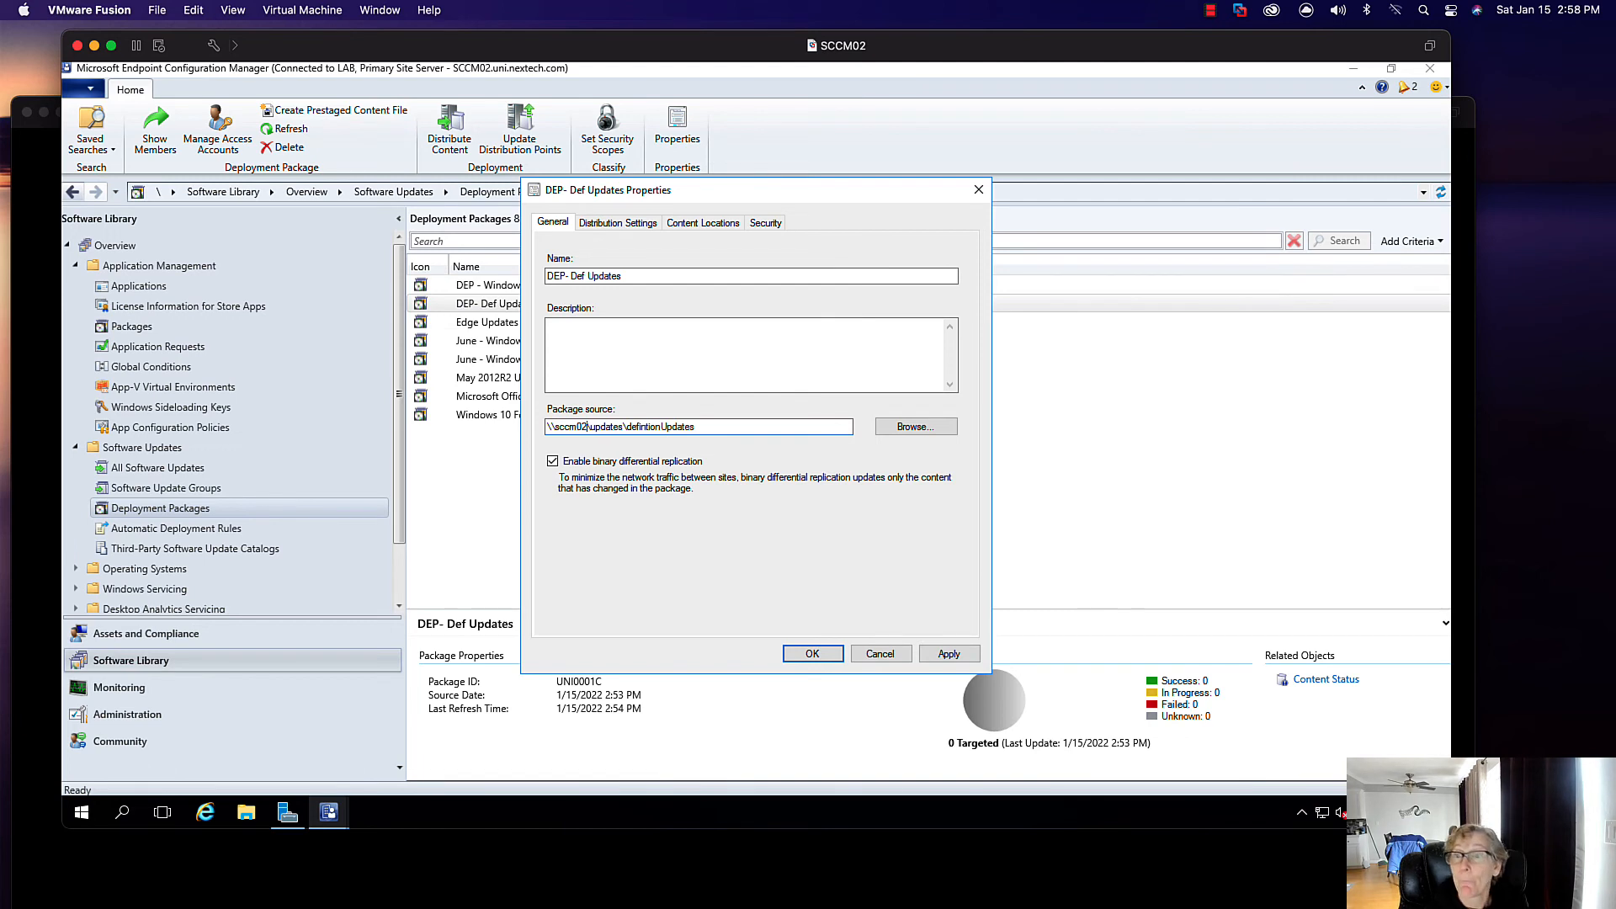
{"action": "key", "text": "Return"}
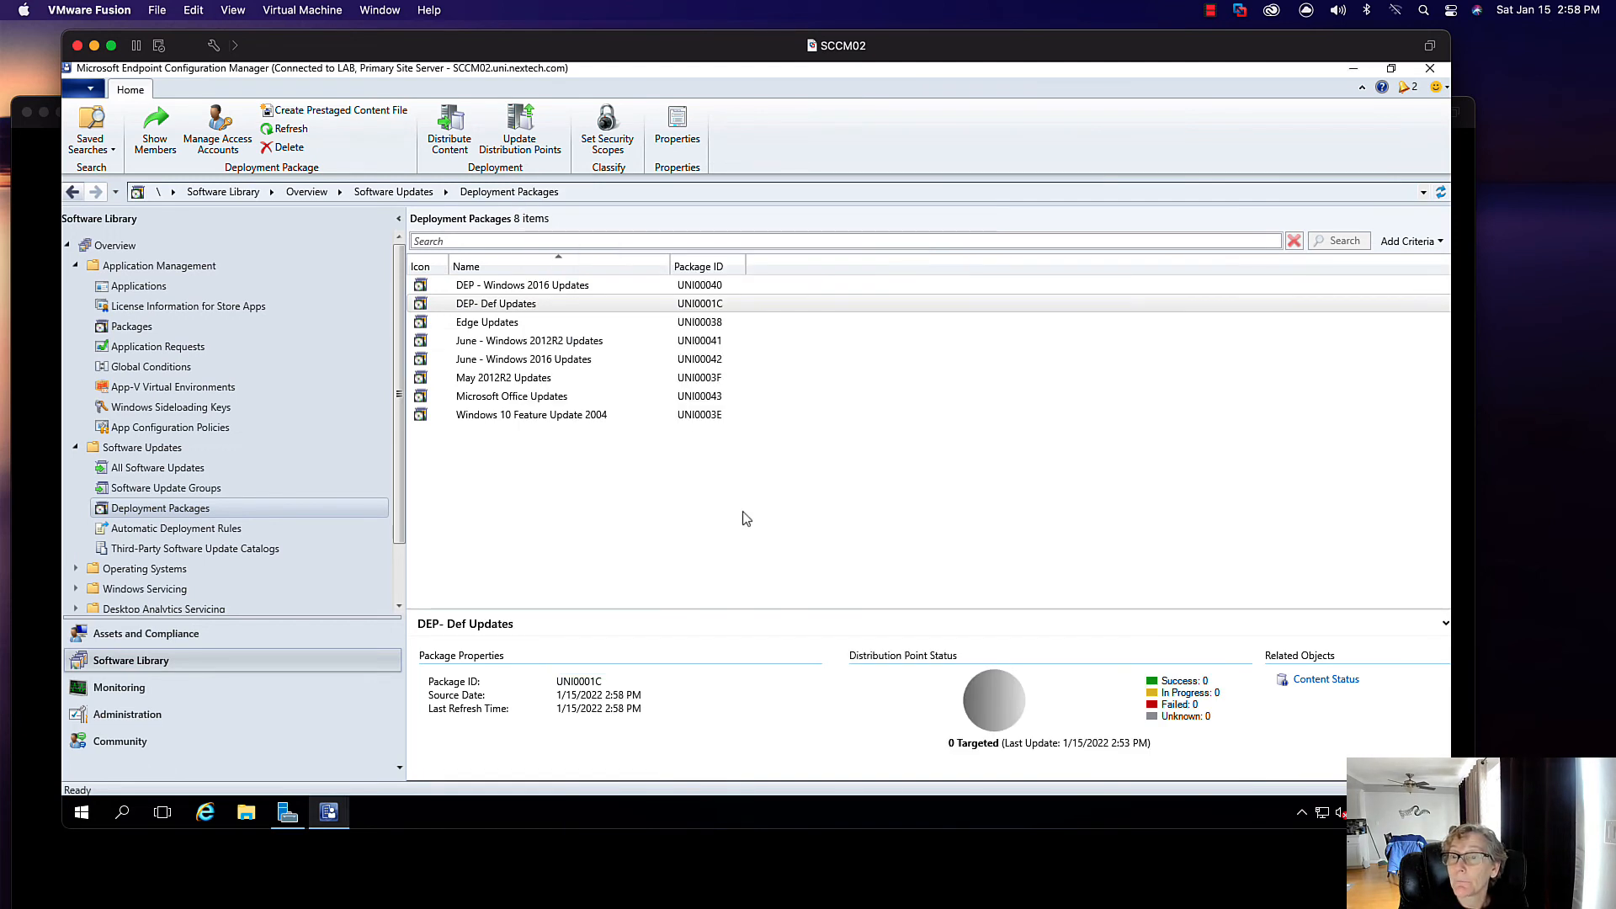
- Change the Edge Updates package source from \\sccm01 to \\sccm02
{"action": "left_click", "coordinate": [524, 329]}
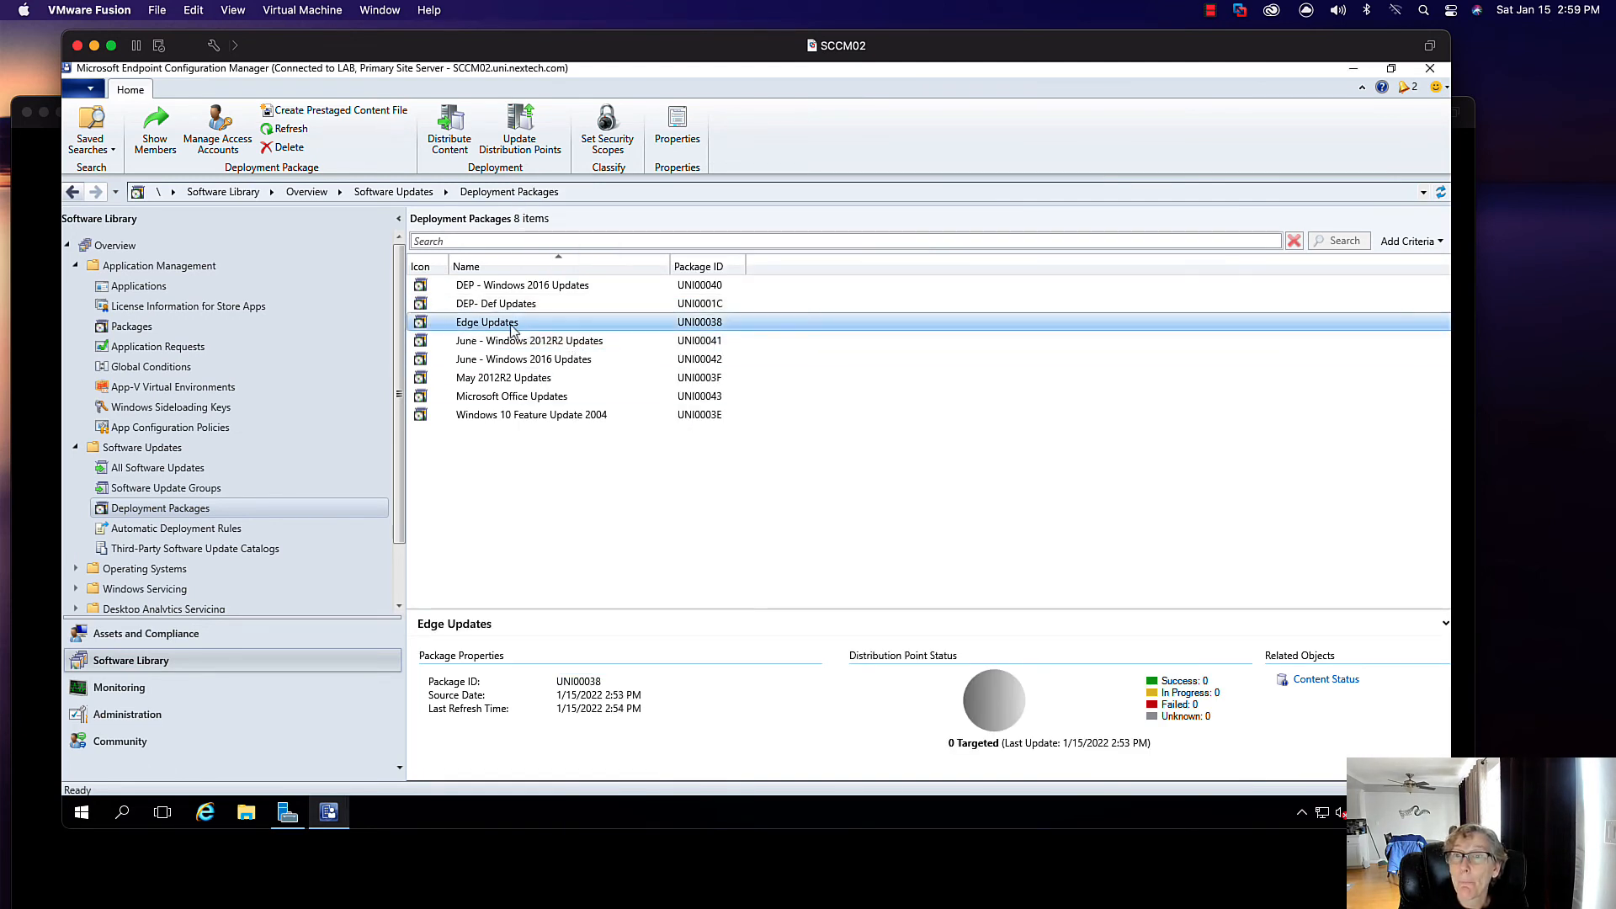
{"action": "right_click", "coordinate": [525, 324]}
{"action": "left_click", "coordinate": [559, 517]}
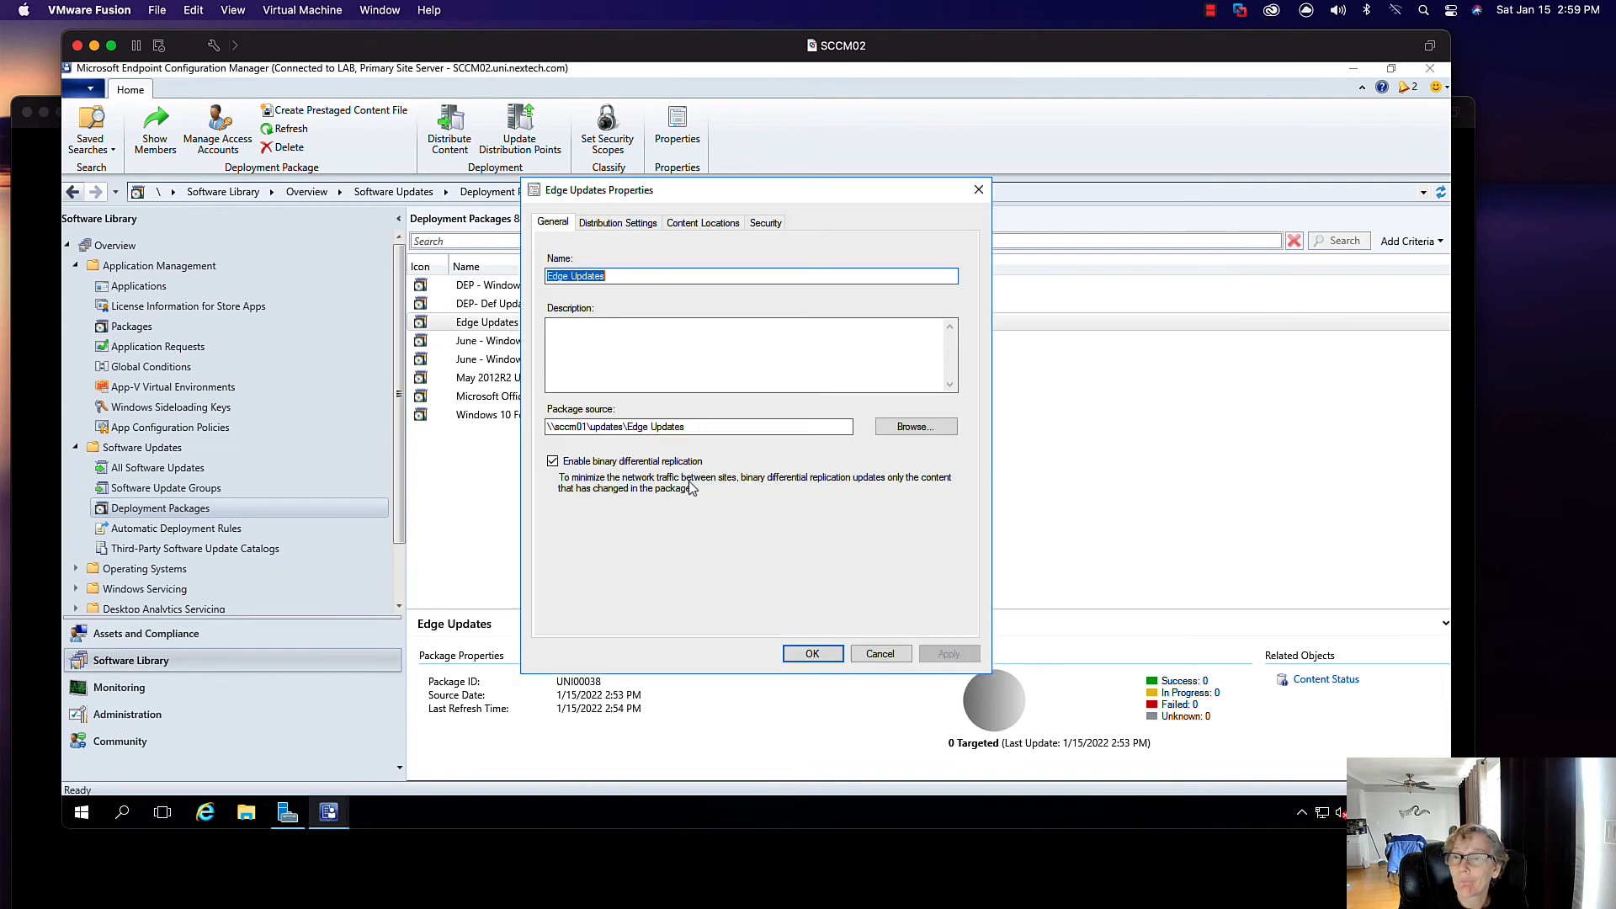
{"action": "left_click", "coordinate": [586, 427]}
{"action": "key", "text": "BackSpace"}
{"action": "type", "text": "2"}
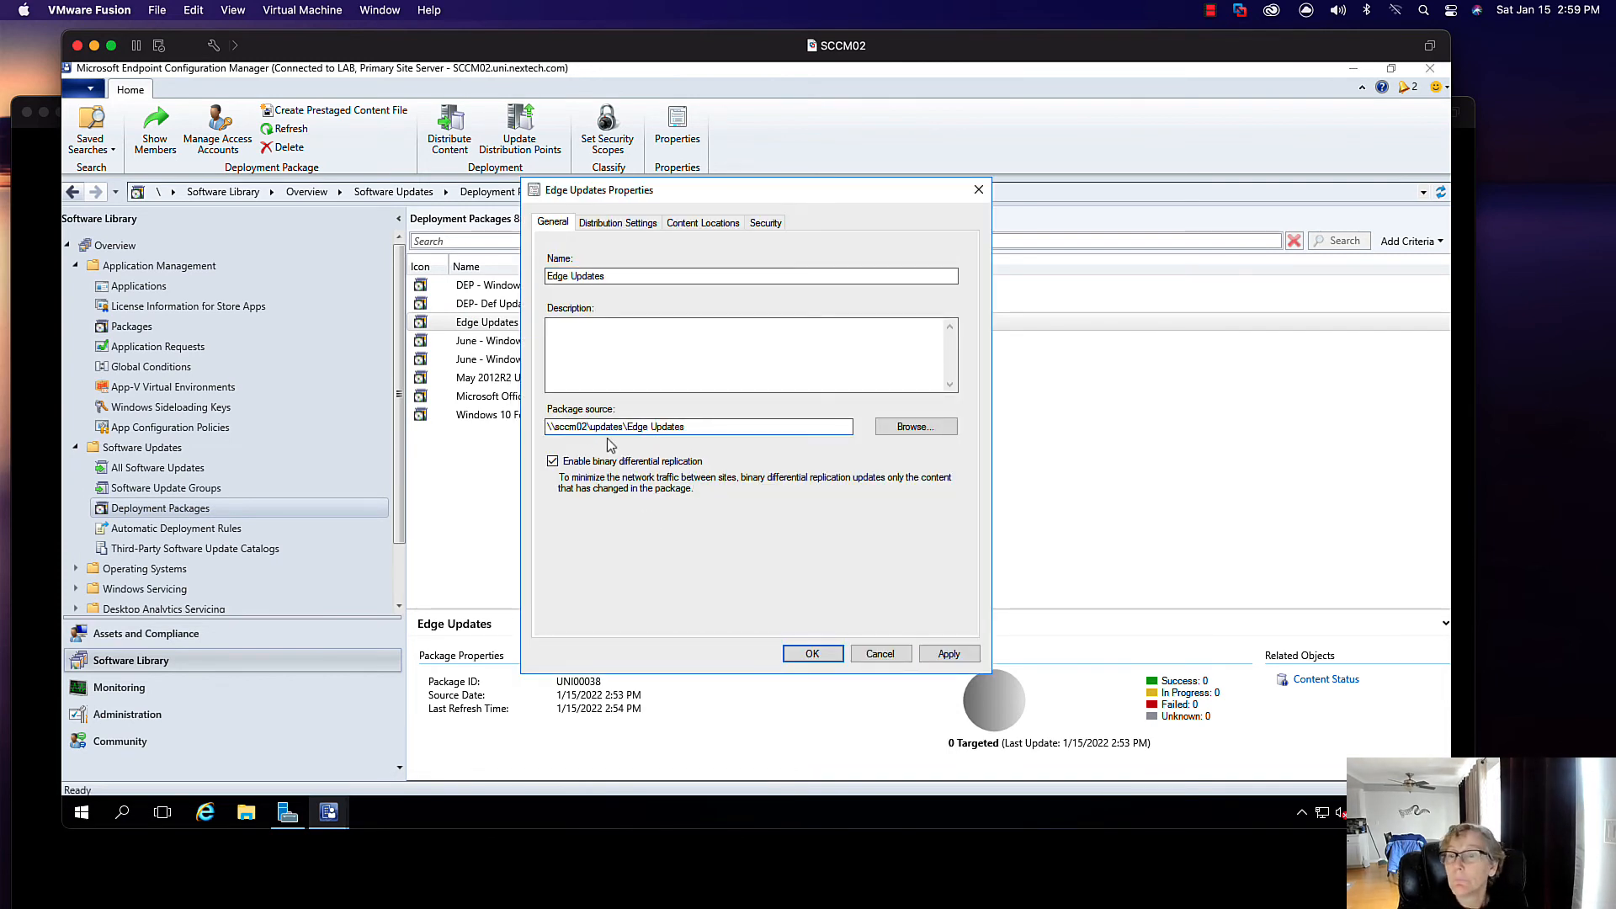
{"action": "left_click", "coordinate": [812, 654]}
- Change the Windows 10 Feature Update 2004 package source from \\sccm01 to \\sccm02
{"action": "left_click", "coordinate": [567, 416]}
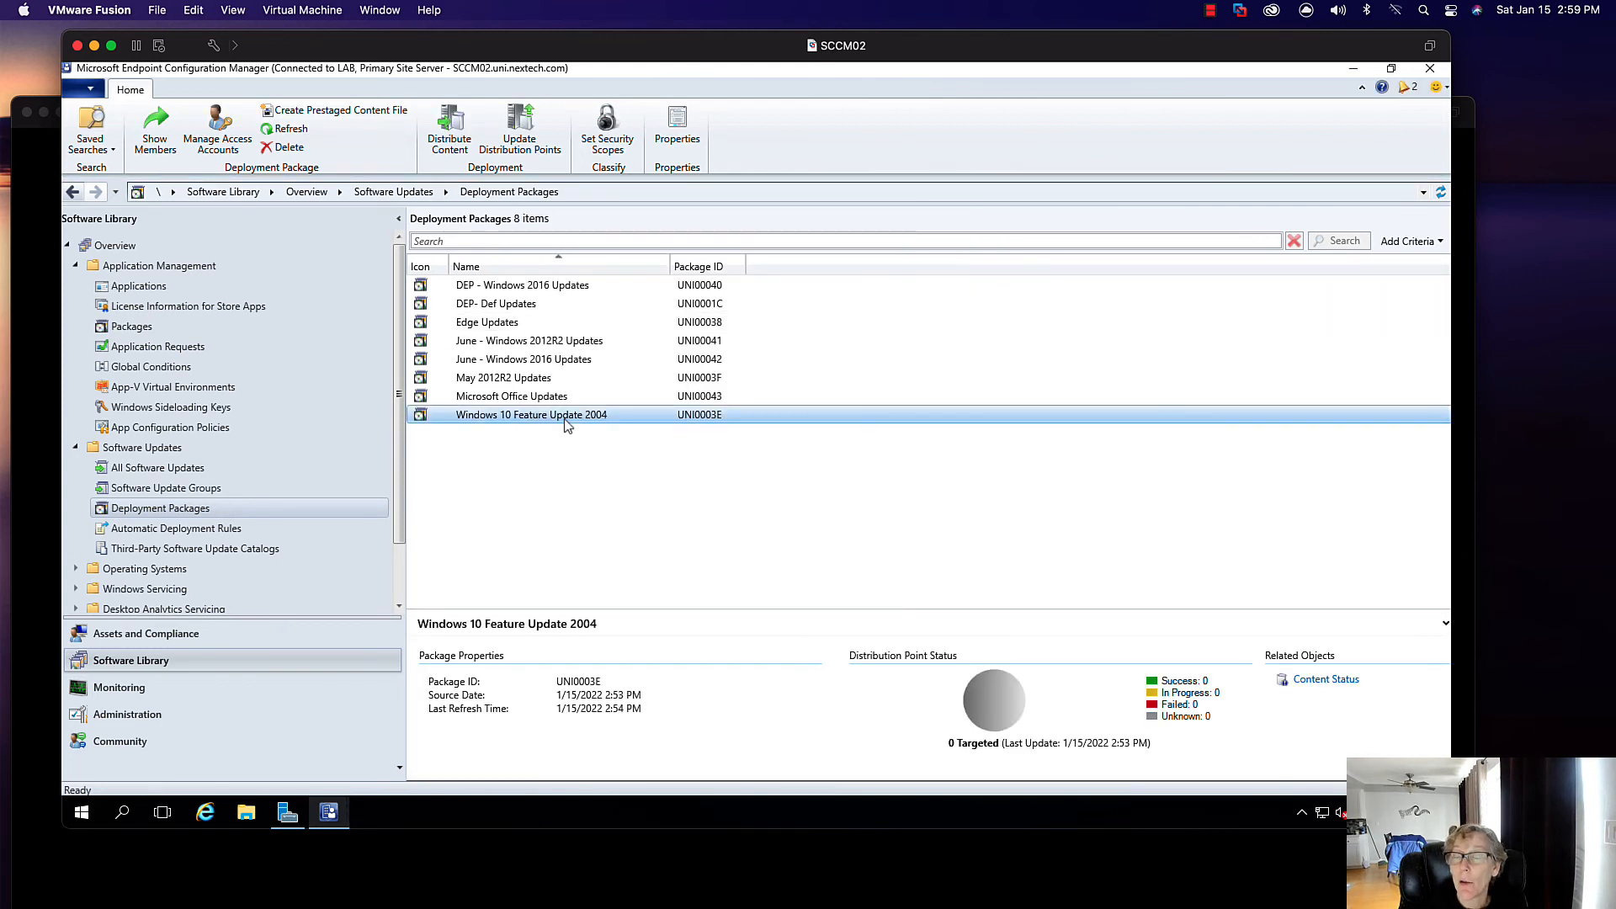
{"action": "right_click", "coordinate": [566, 419]}
{"action": "left_click", "coordinate": [615, 605]}
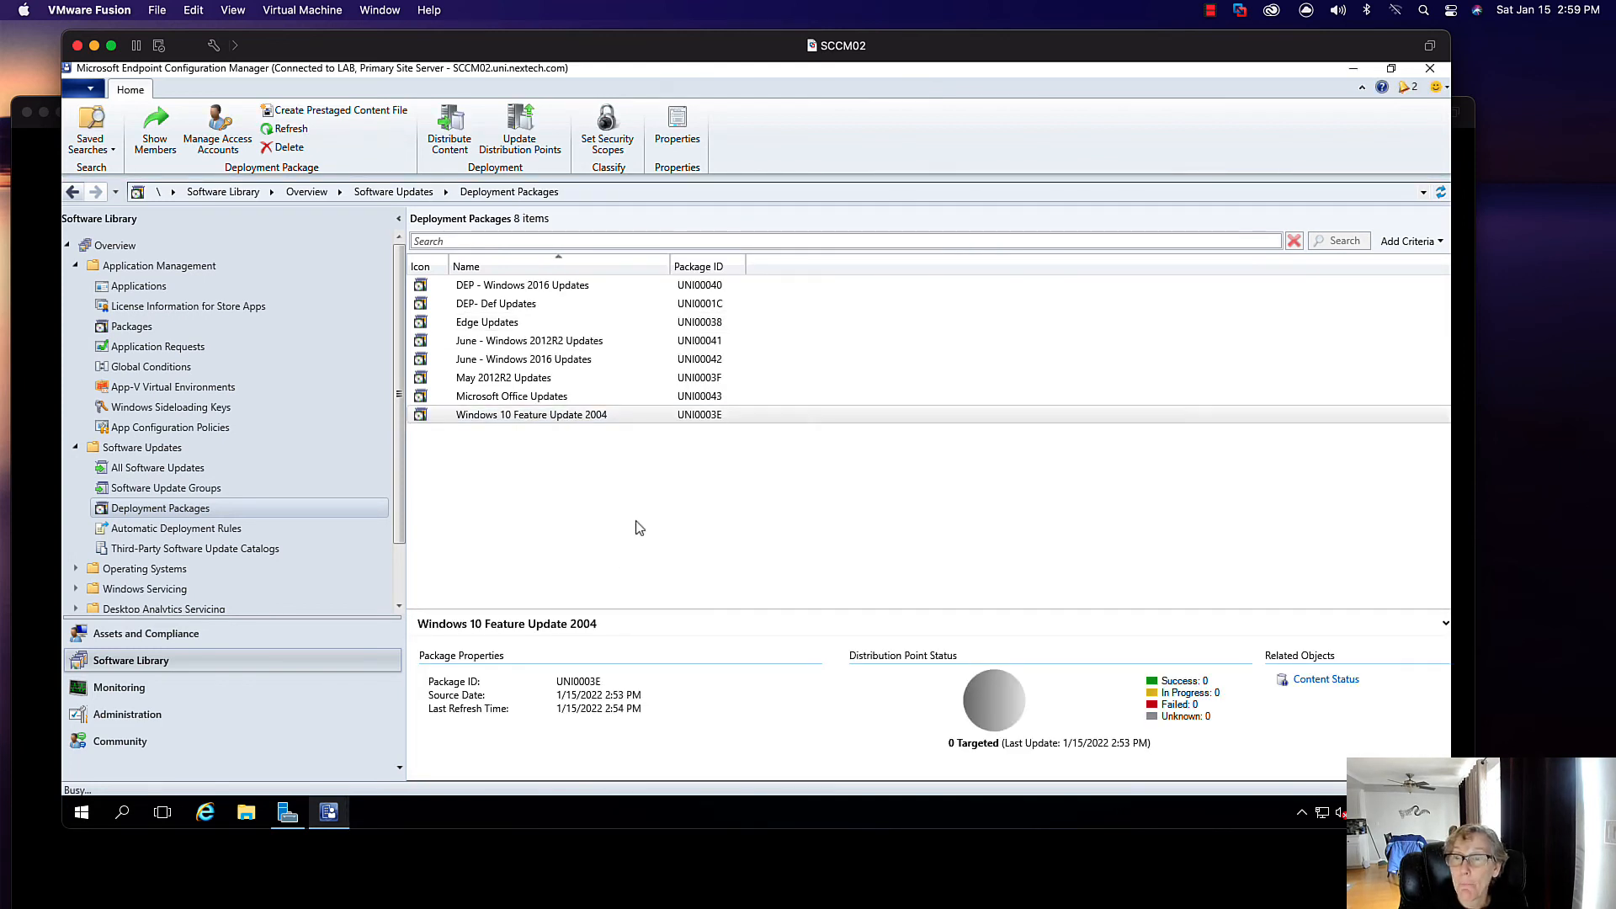
{"action": "left_click", "coordinate": [588, 428]}
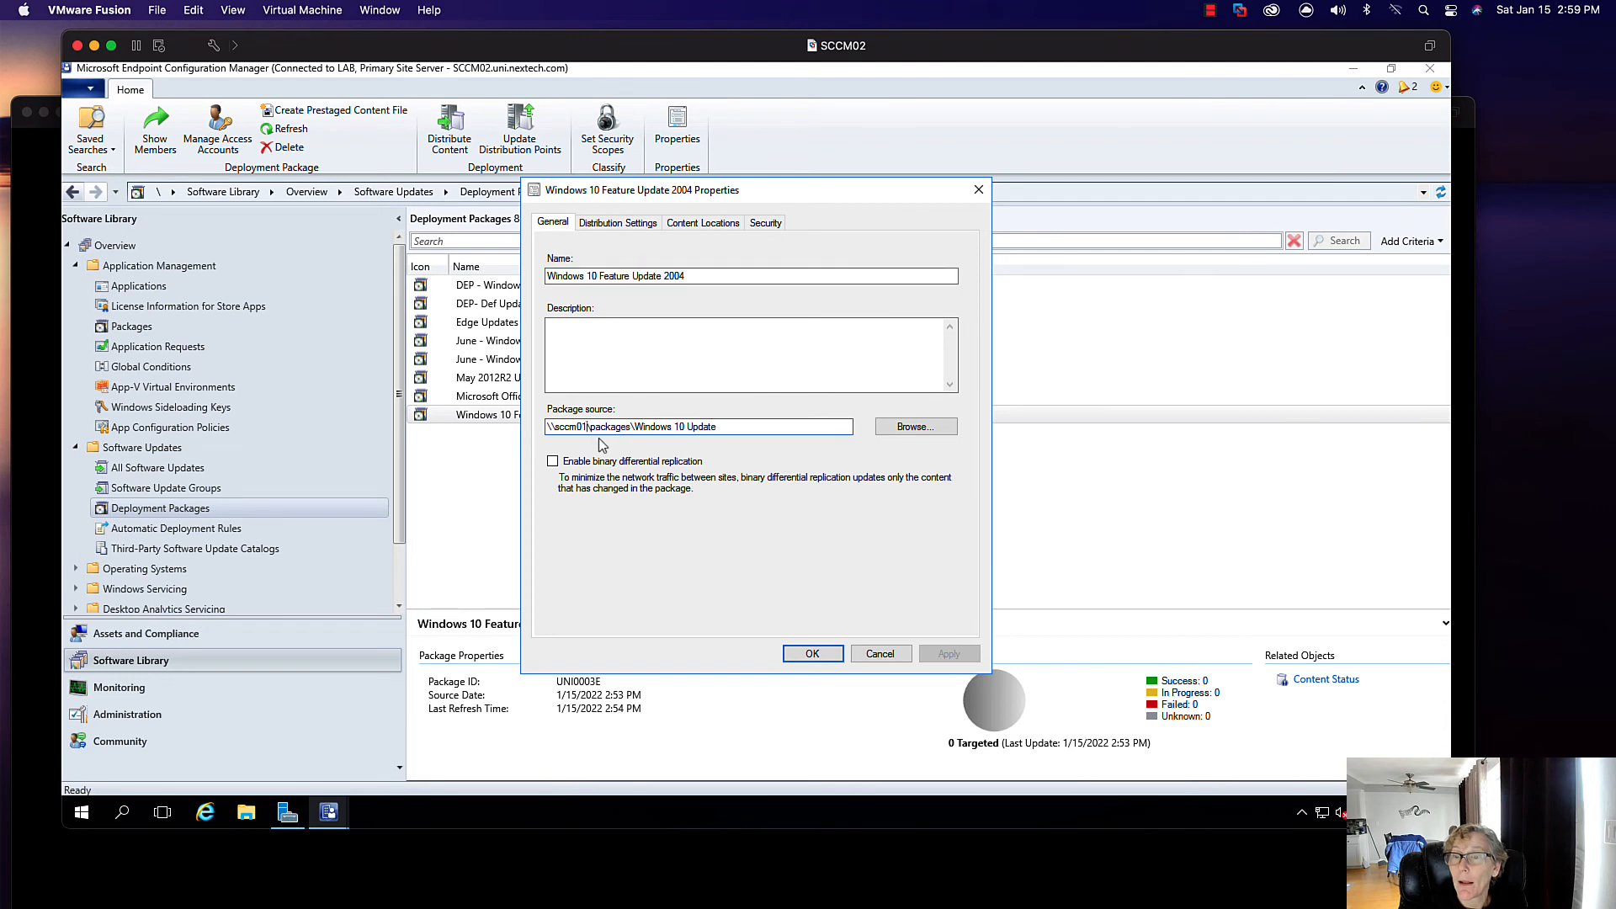
{"action": "key", "text": "BackSpace"}
{"action": "type", "text": "2"}
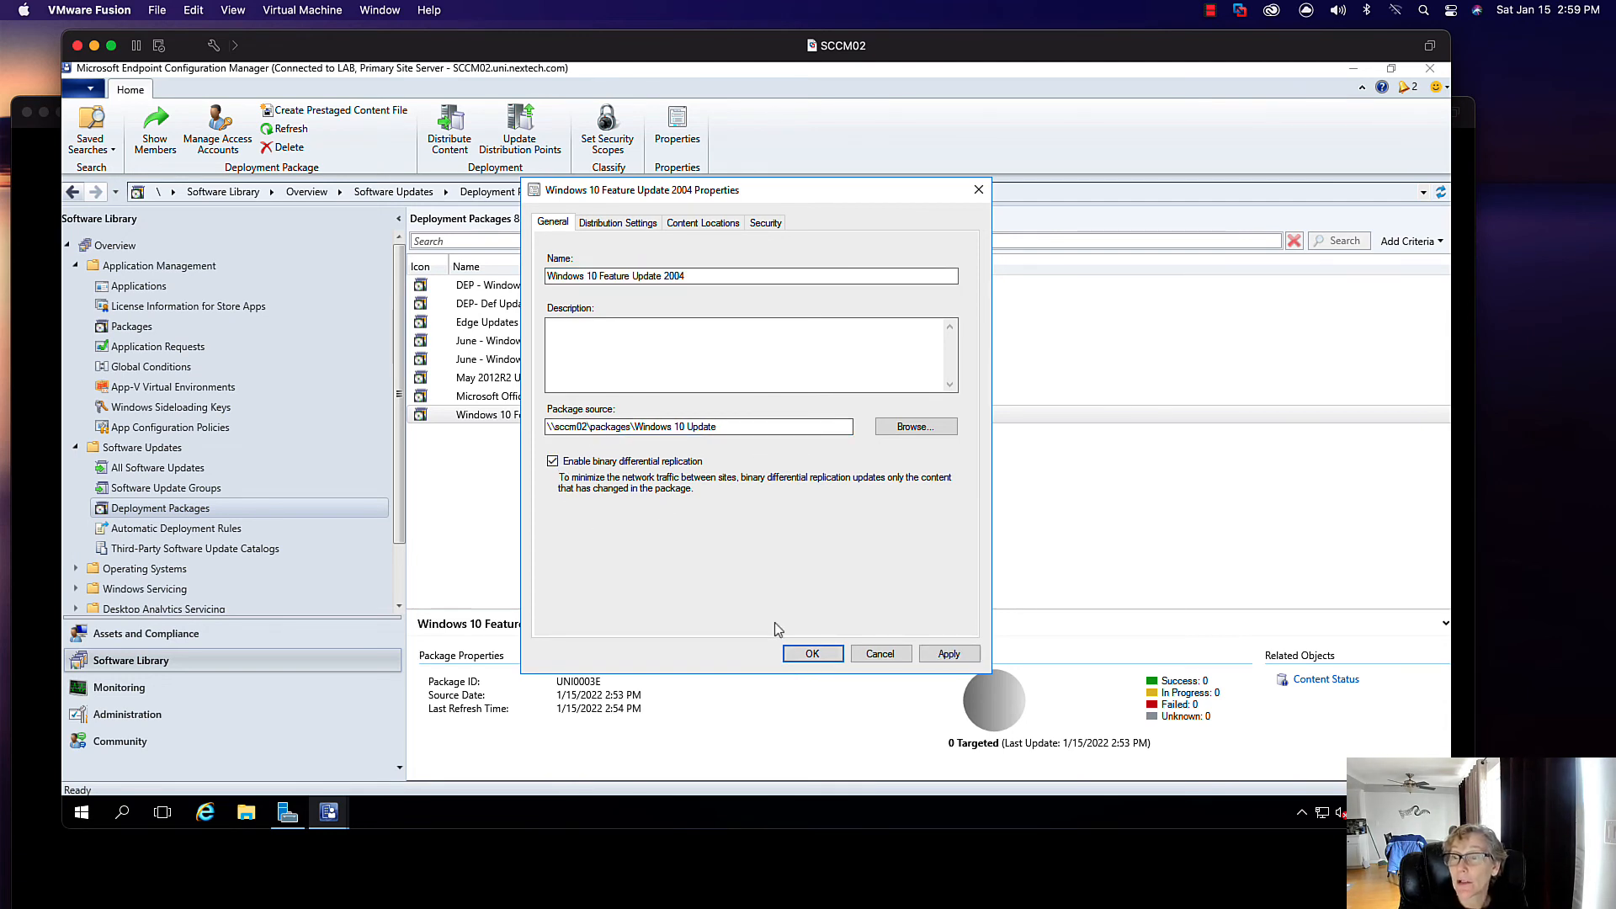
{"action": "left_click", "coordinate": [810, 653]}
{"action": "left_click", "coordinate": [879, 653]}
{"action": "left_click", "coordinate": [522, 286]}
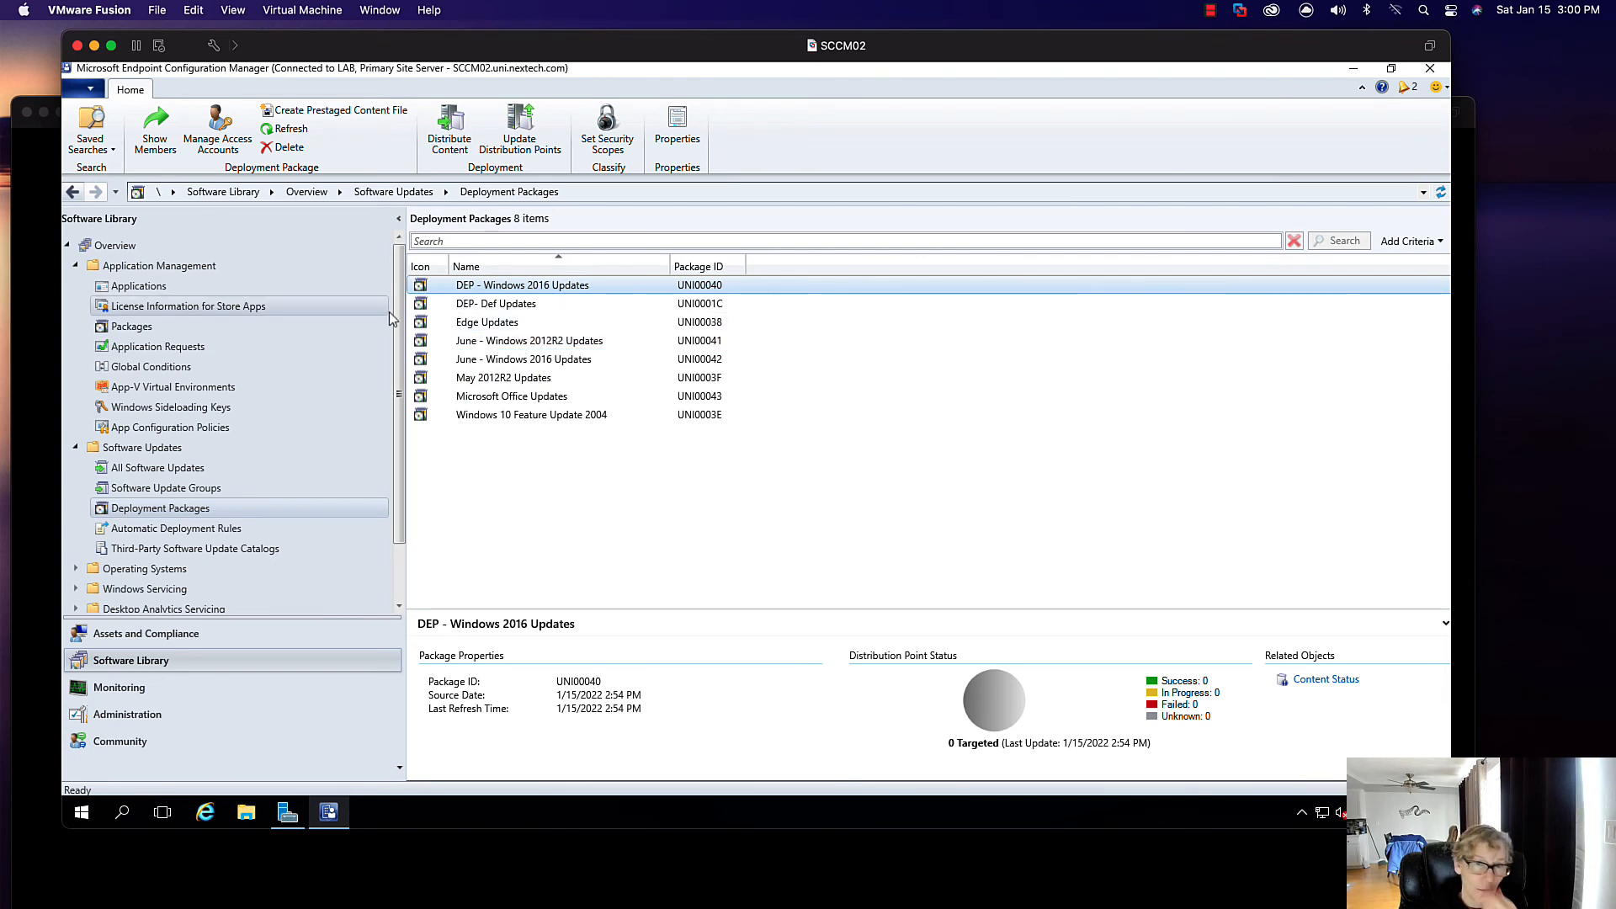
- Go to Administration's Migration Jobs list, starting and then discarding a new migration job
{"action": "left_click", "coordinate": [136, 712]}
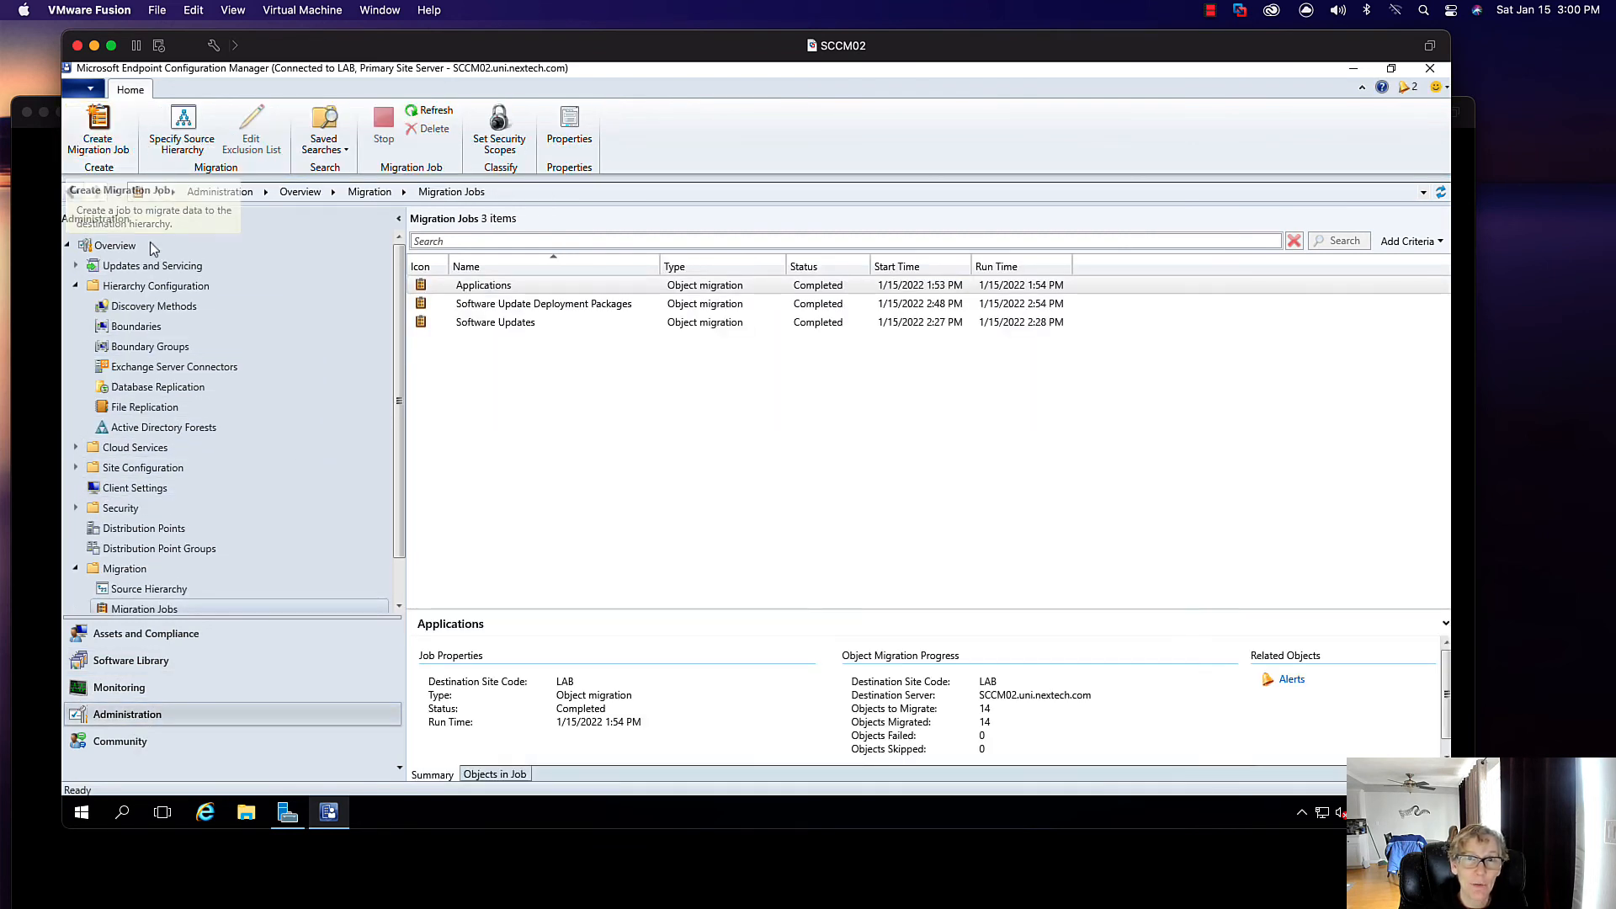
{"action": "left_click", "coordinate": [110, 145]}
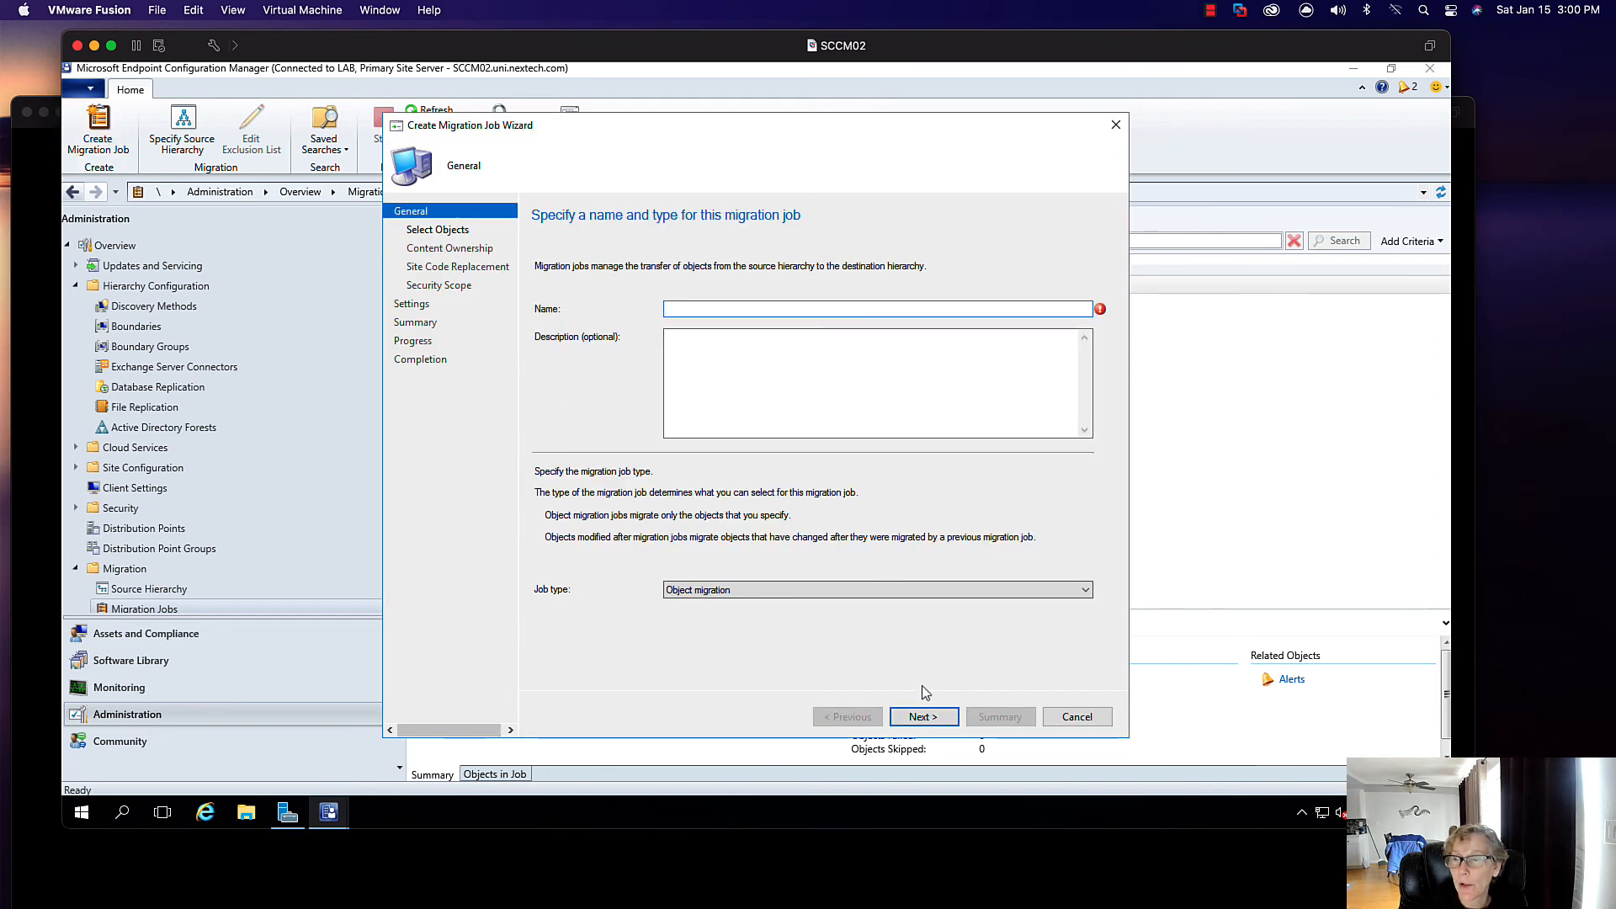
{"action": "left_click", "coordinate": [1077, 716]}
{"action": "left_click", "coordinate": [790, 503]}
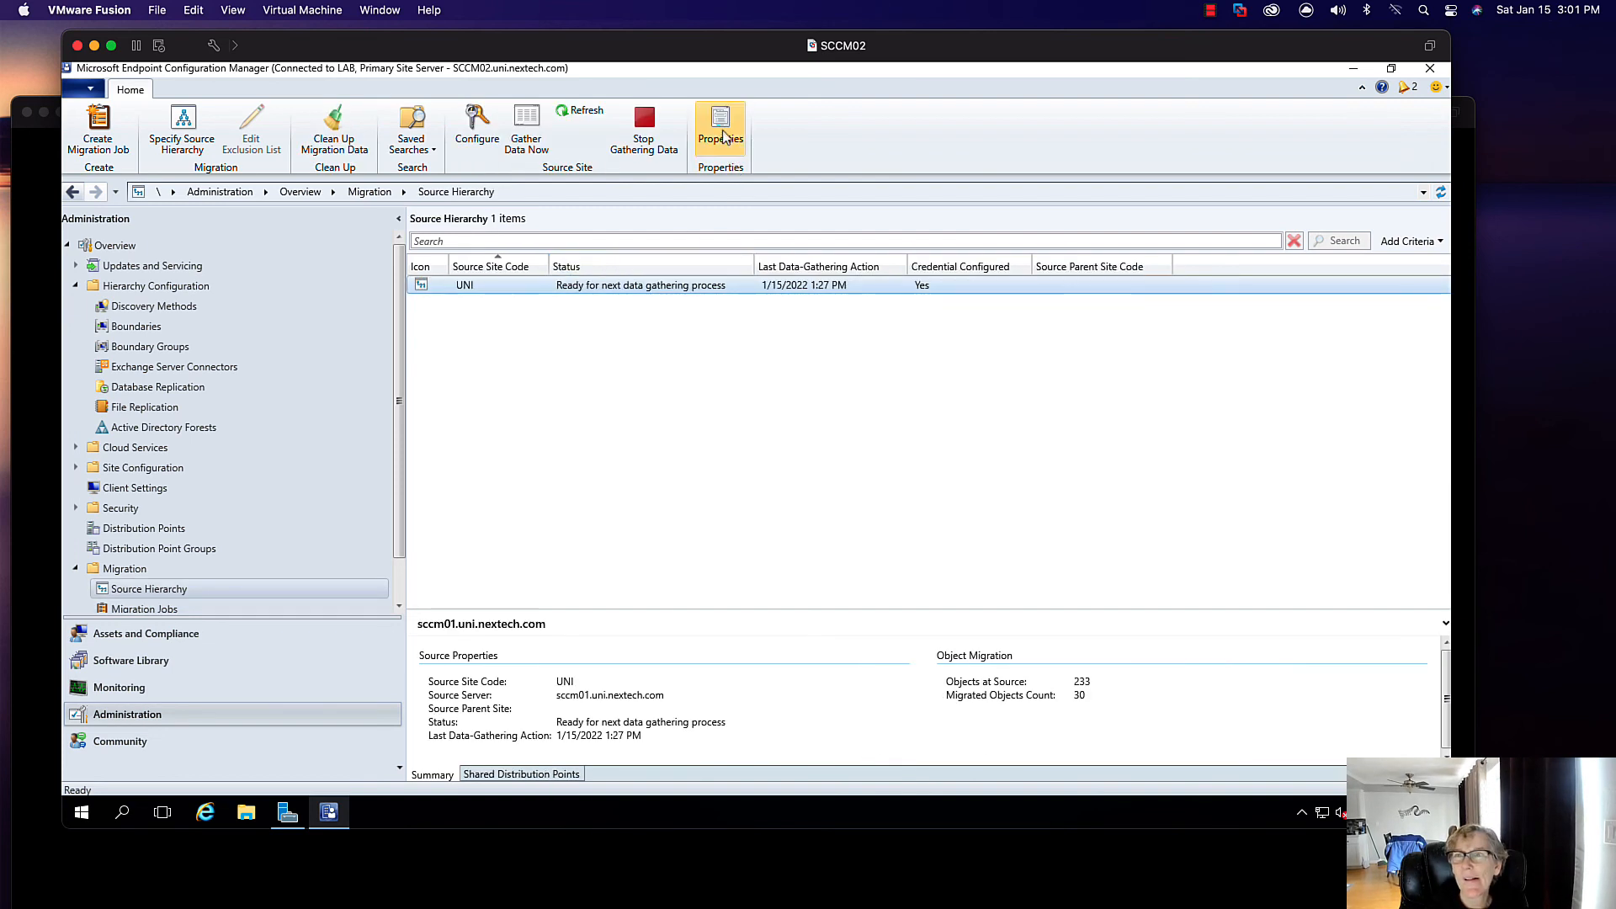
- Change the UNI source site's data gathering interval from 4 to 24 hours and save
{"action": "left_click", "coordinate": [722, 132]}
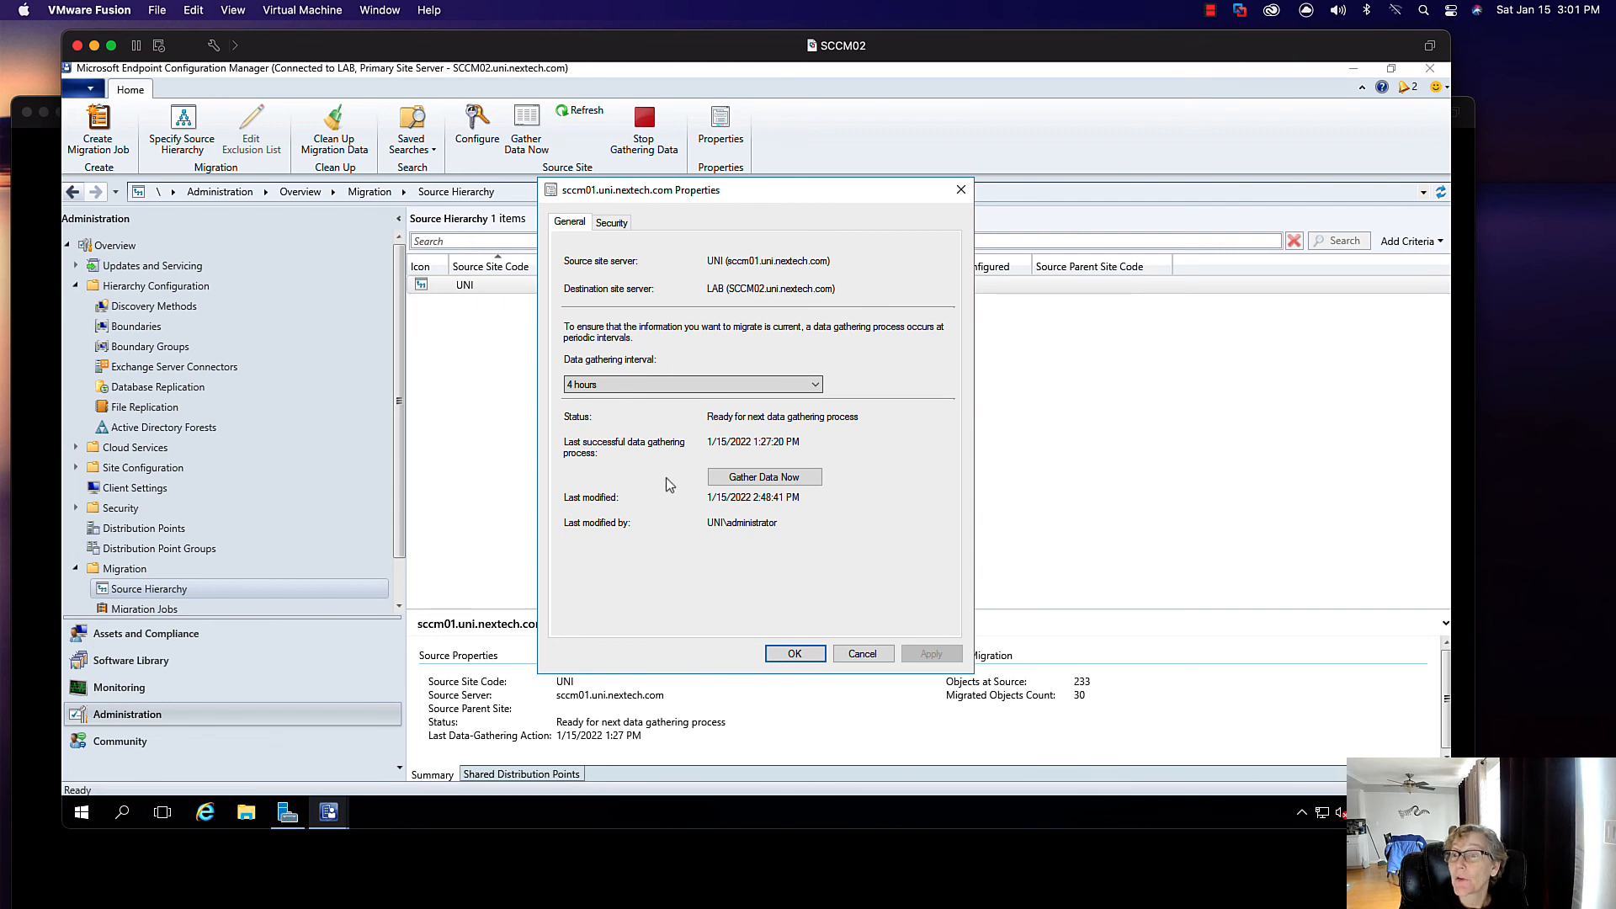
{"action": "left_click", "coordinate": [612, 222]}
{"action": "left_click", "coordinate": [570, 222]}
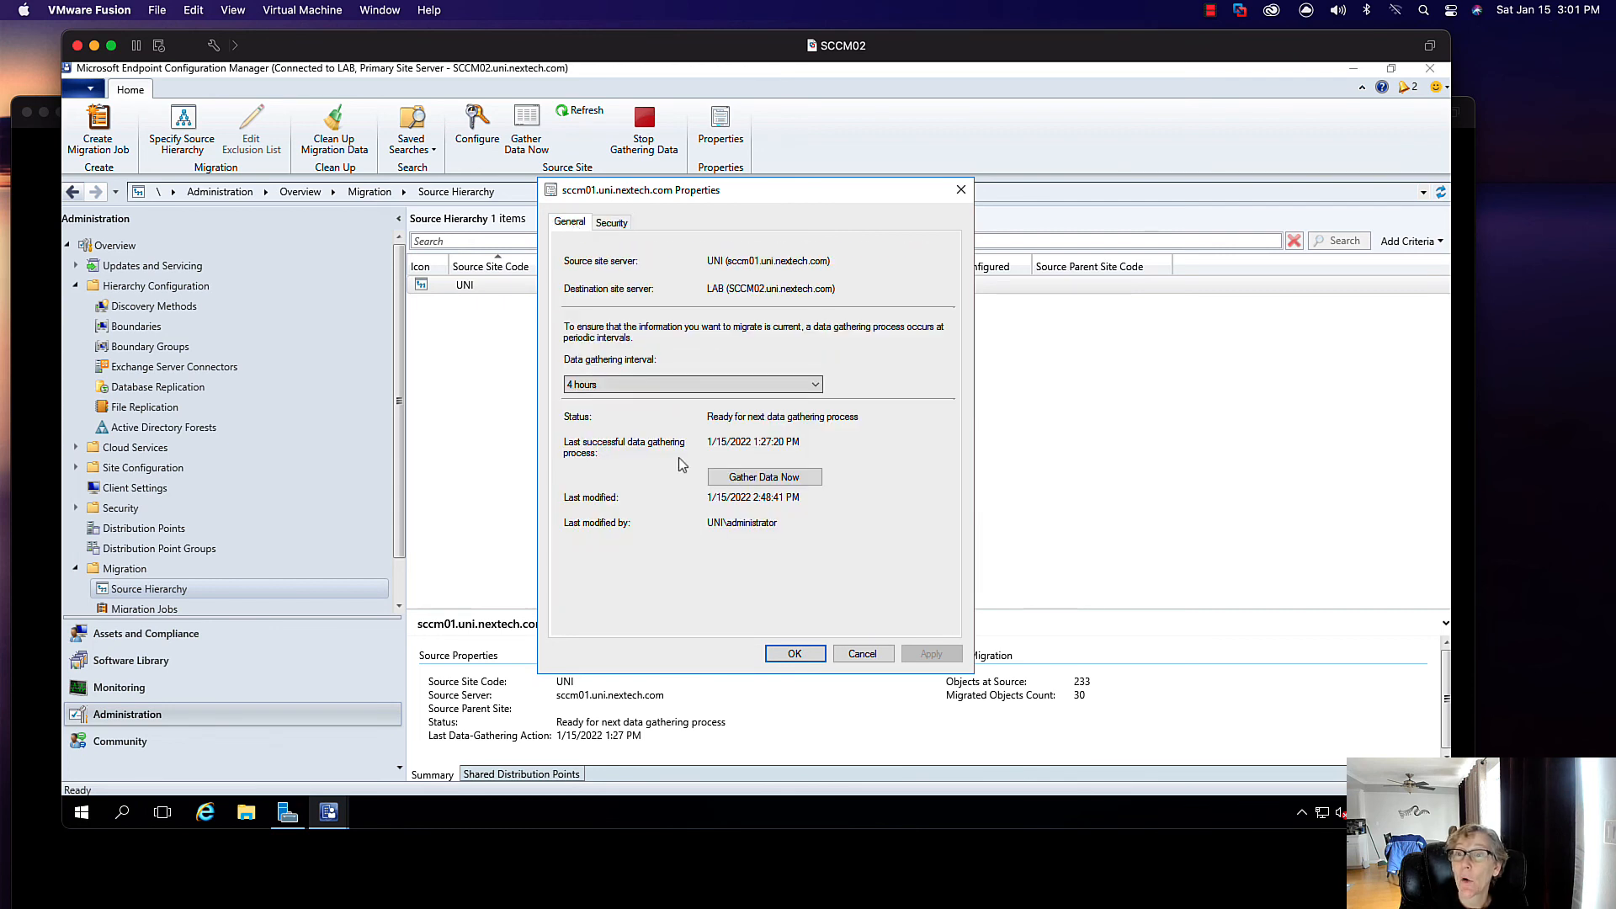
{"action": "left_click", "coordinate": [815, 386]}
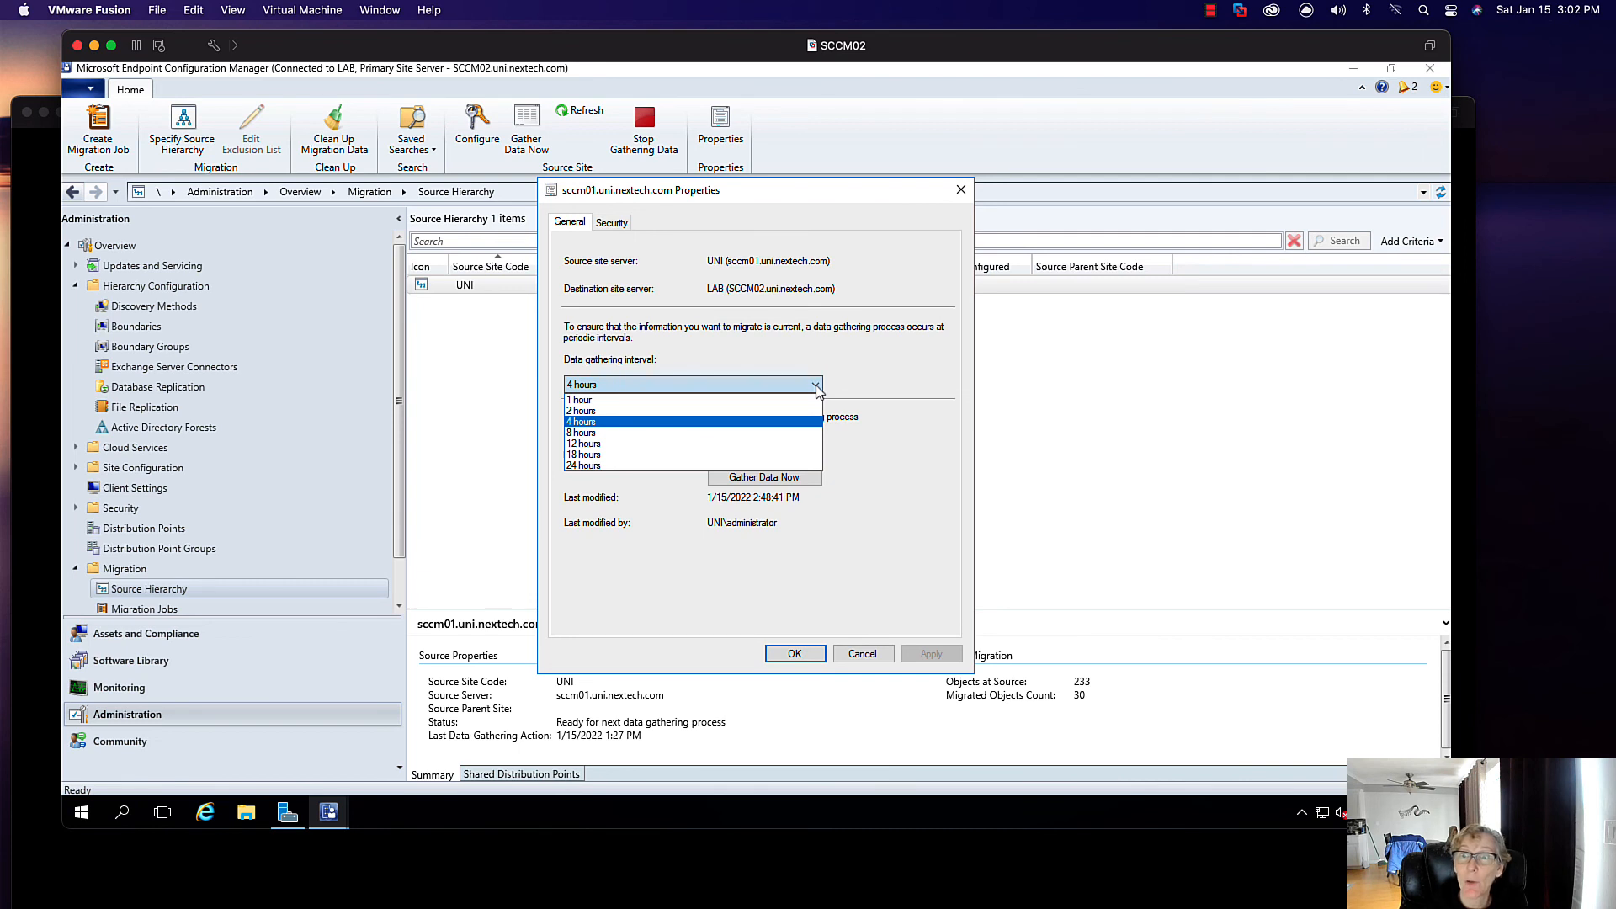
{"action": "left_click", "coordinate": [627, 466]}
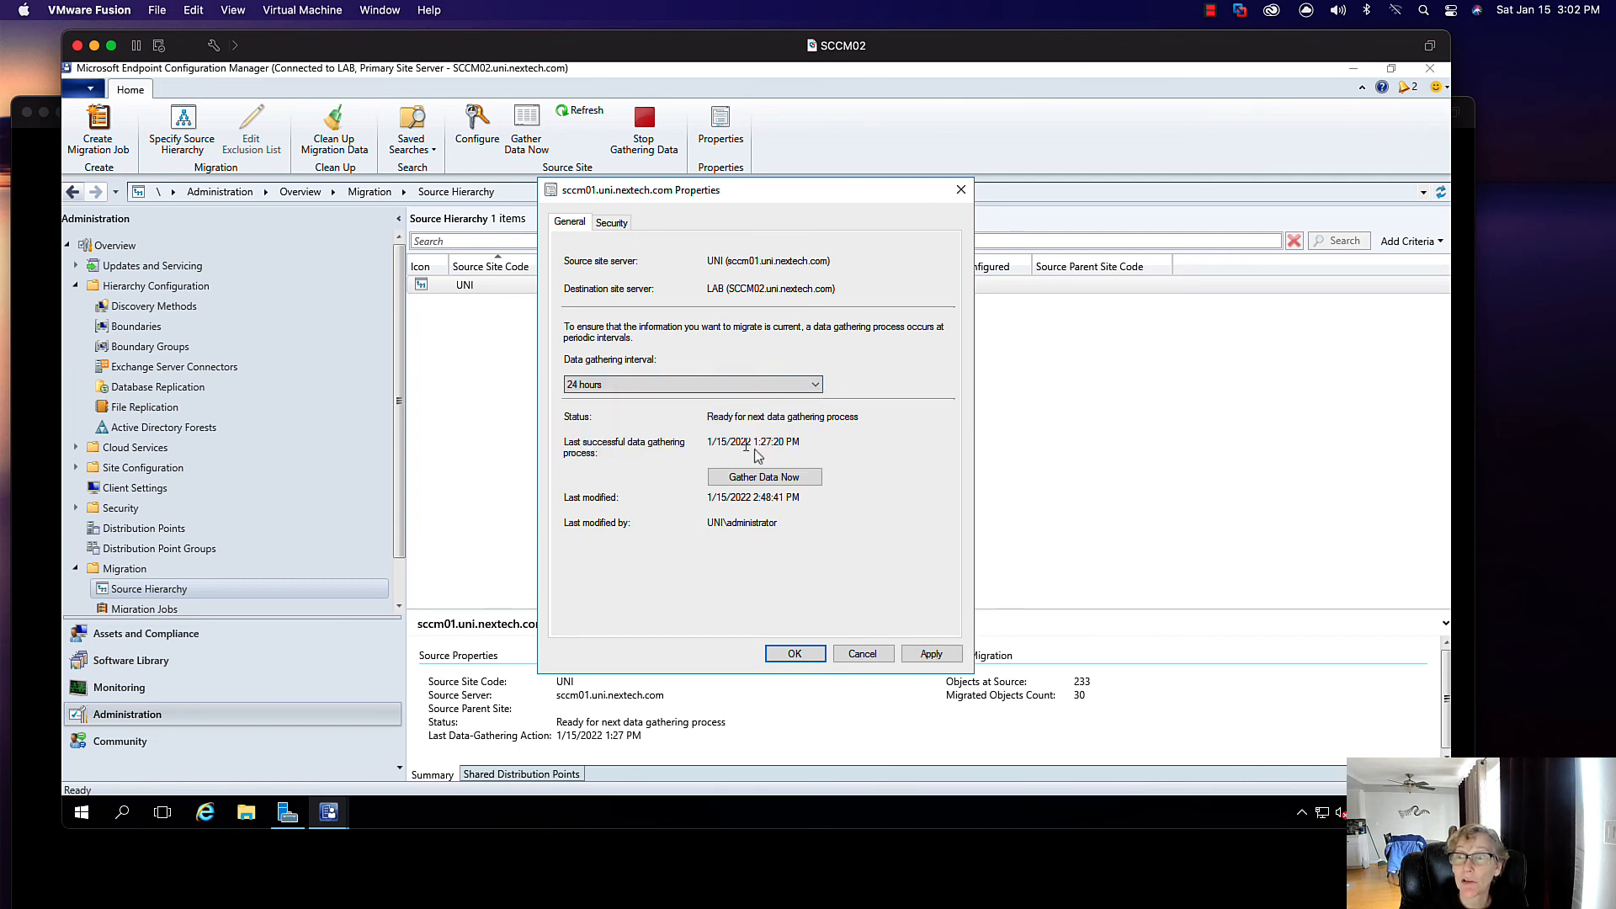
{"action": "left_click", "coordinate": [798, 654]}
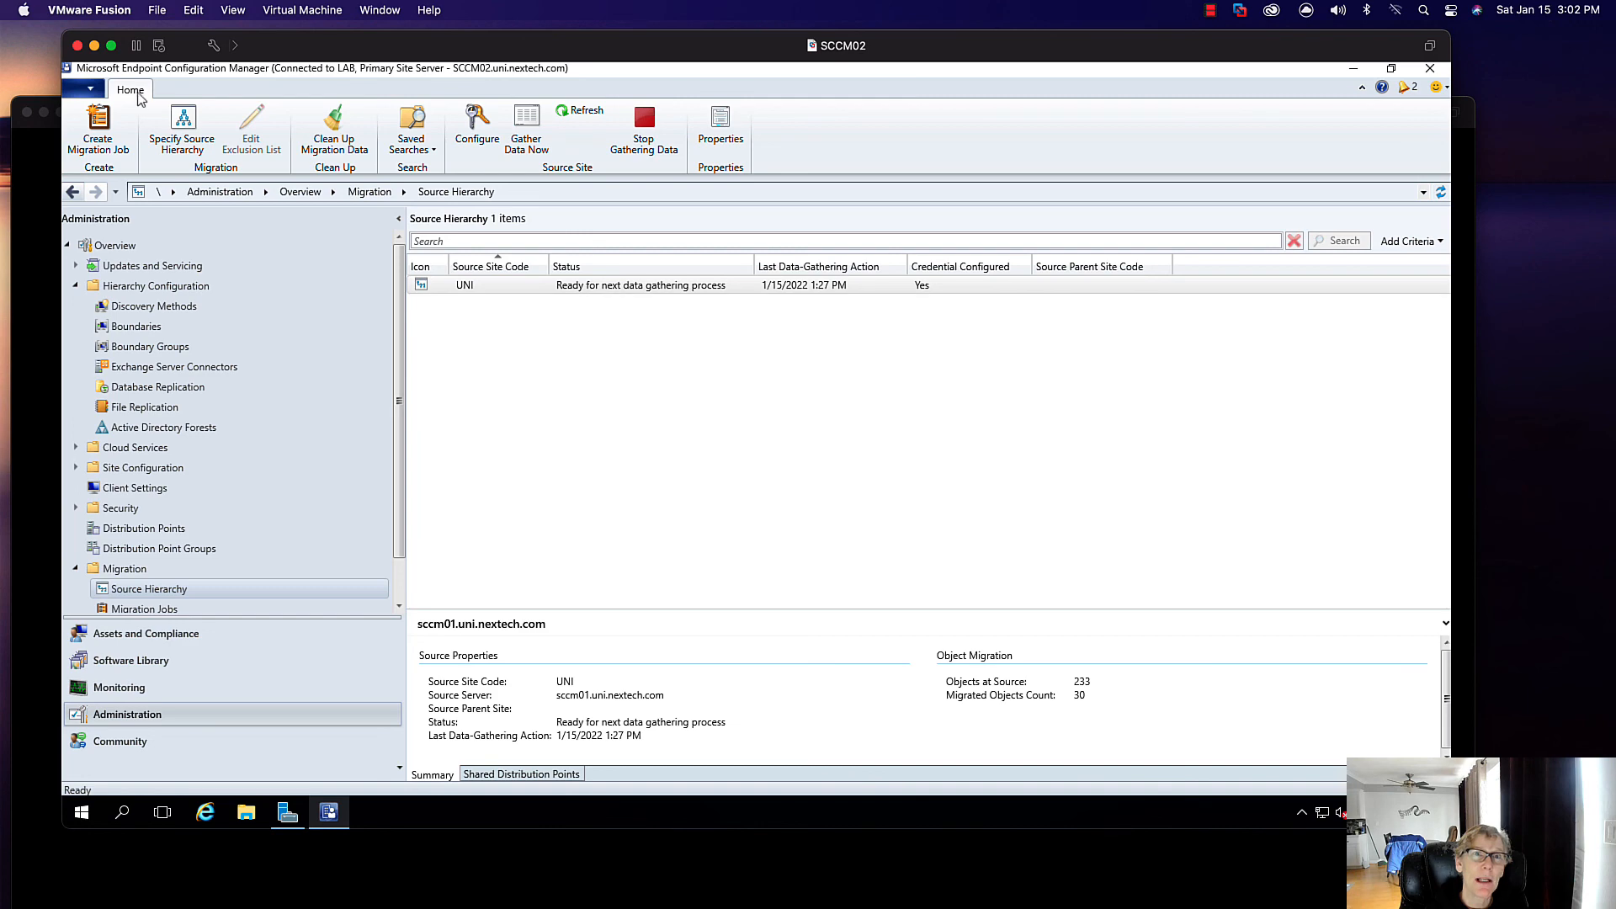
- Minimize the SCCM02 virtual machine window and move the SCCM01 window to the front
{"action": "left_click", "coordinate": [95, 48]}
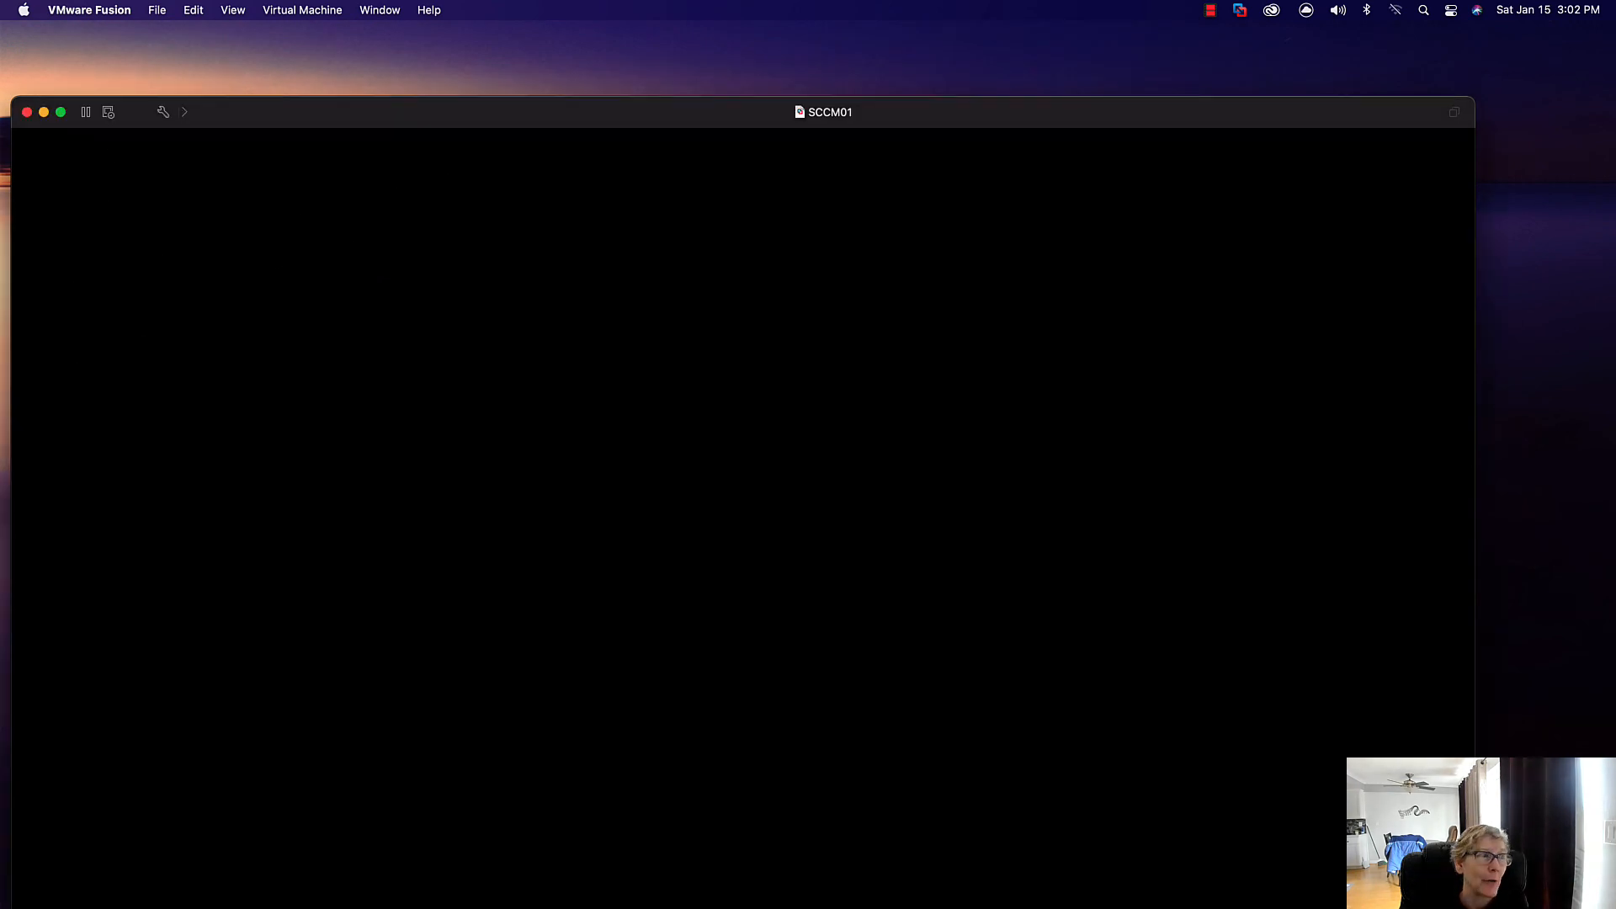
{"action": "left_click_drag", "start_coordinate": [437, 123], "coordinate": [455, 77]}
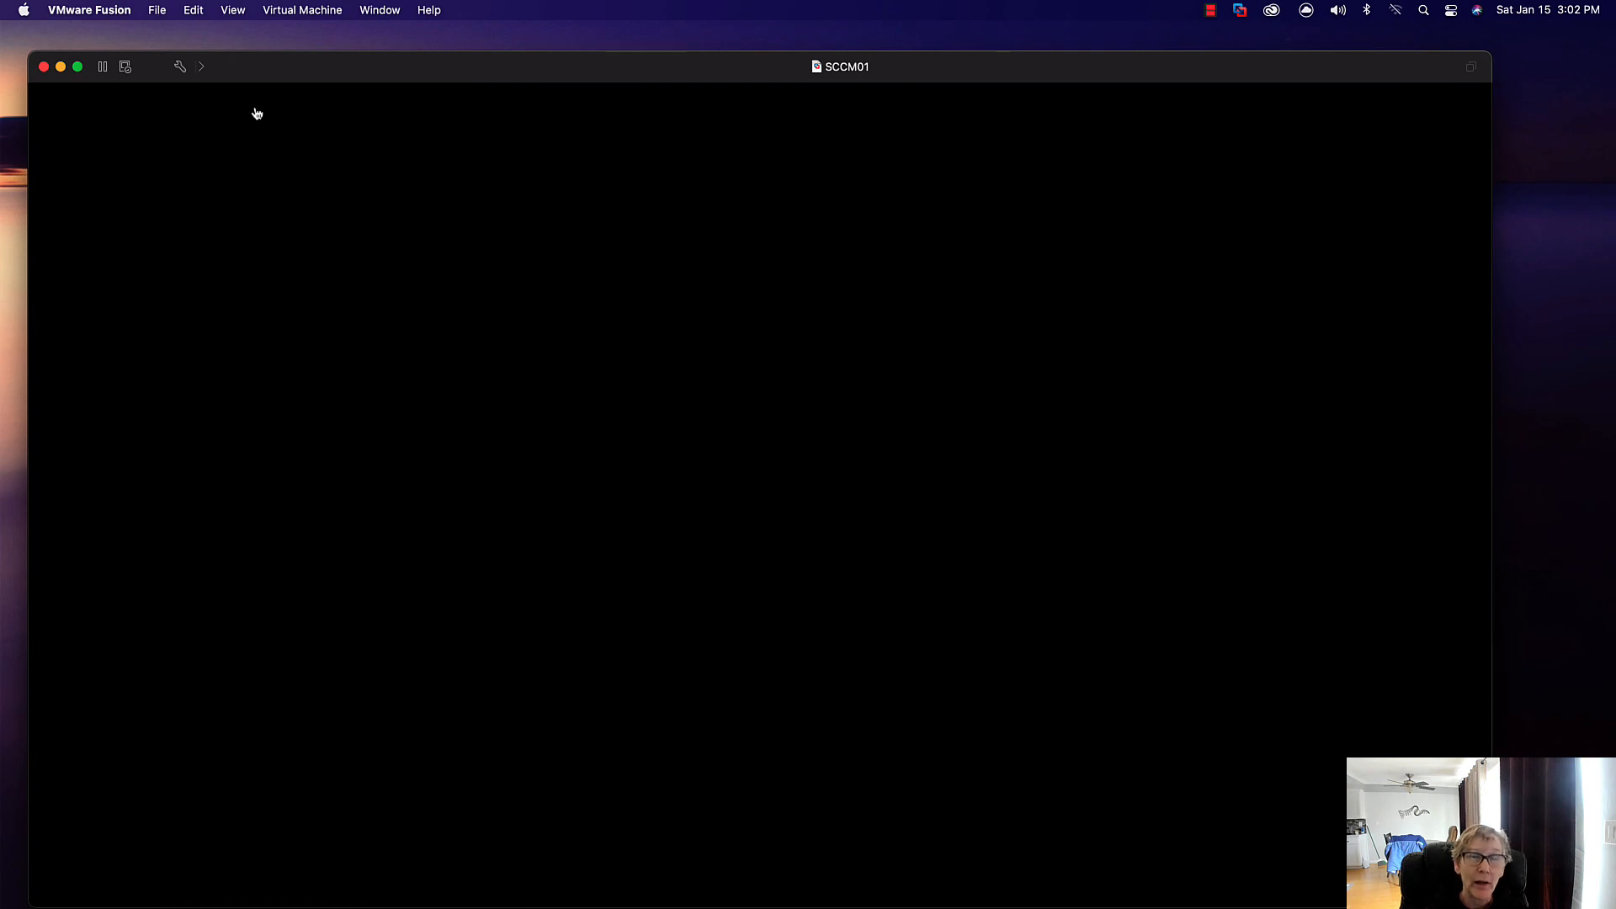